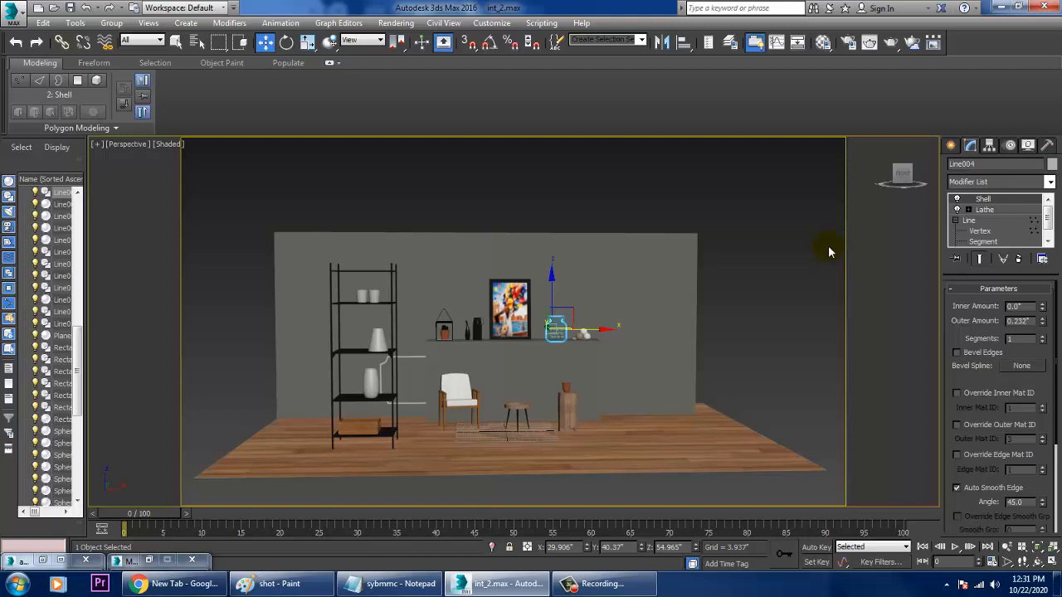
Assign the brown wood material 14 - Default to the base plate under the potted cactus on the ledge, then minimize the Material Editor
{"action": "scroll", "coordinate": [489, 336], "scroll_direction": "up", "scroll_amount": 5}
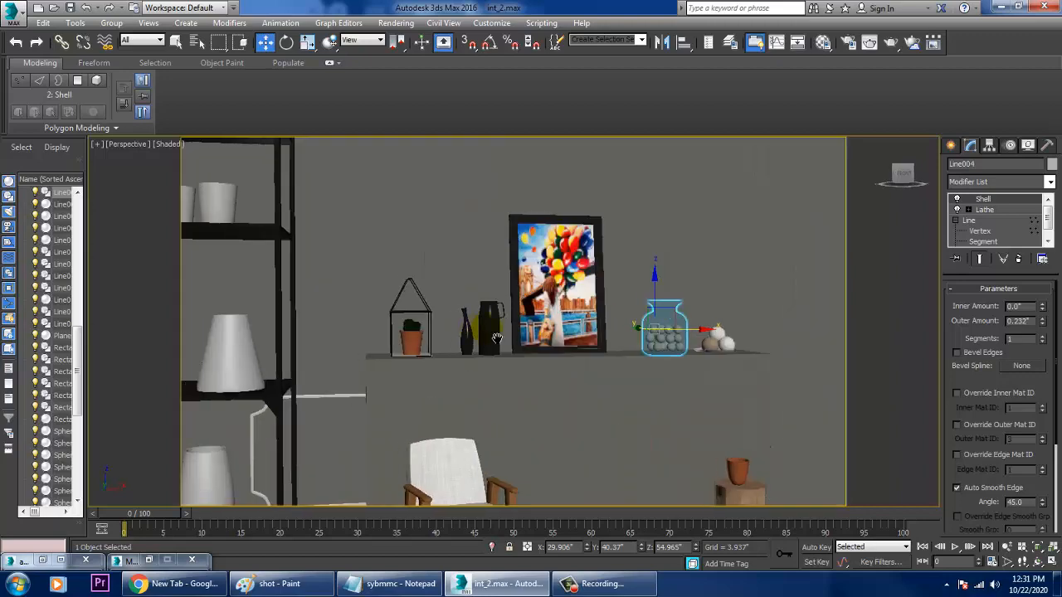
{"action": "mouse_move", "coordinate": [496, 338]}
{"action": "middle_mouse_down"}
{"action": "mouse_move", "coordinate": [518, 335]}
{"action": "mouse_move", "coordinate": [467, 382]}
{"action": "mouse_move", "coordinate": [512, 331]}
{"action": "middle_mouse_up"}
{"action": "scroll", "coordinate": [478, 342], "scroll_direction": "up", "scroll_amount": 3}
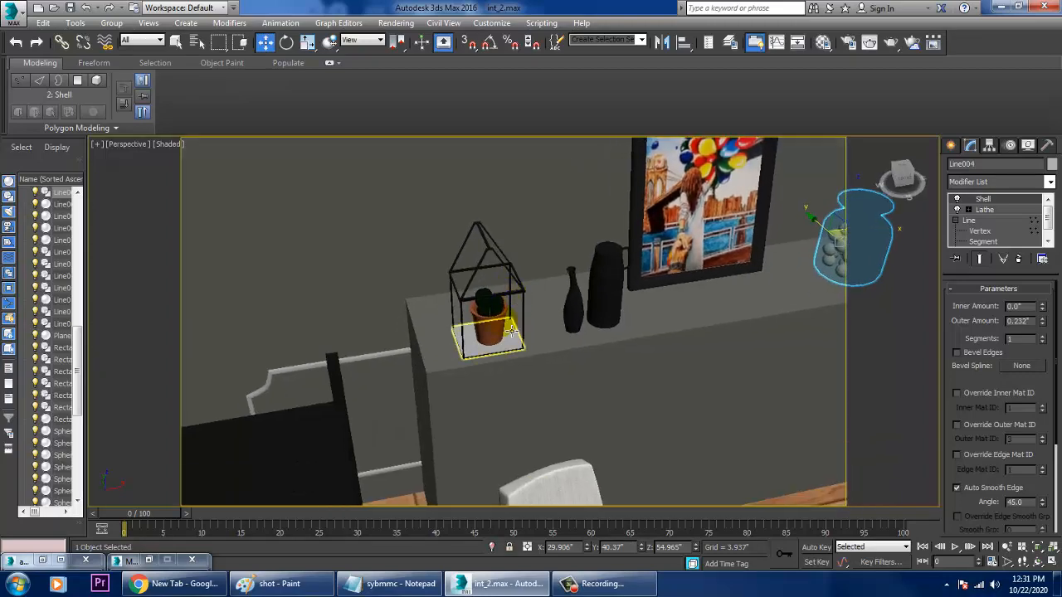
{"action": "left_click", "coordinate": [518, 351]}
{"action": "key", "text": "m"}
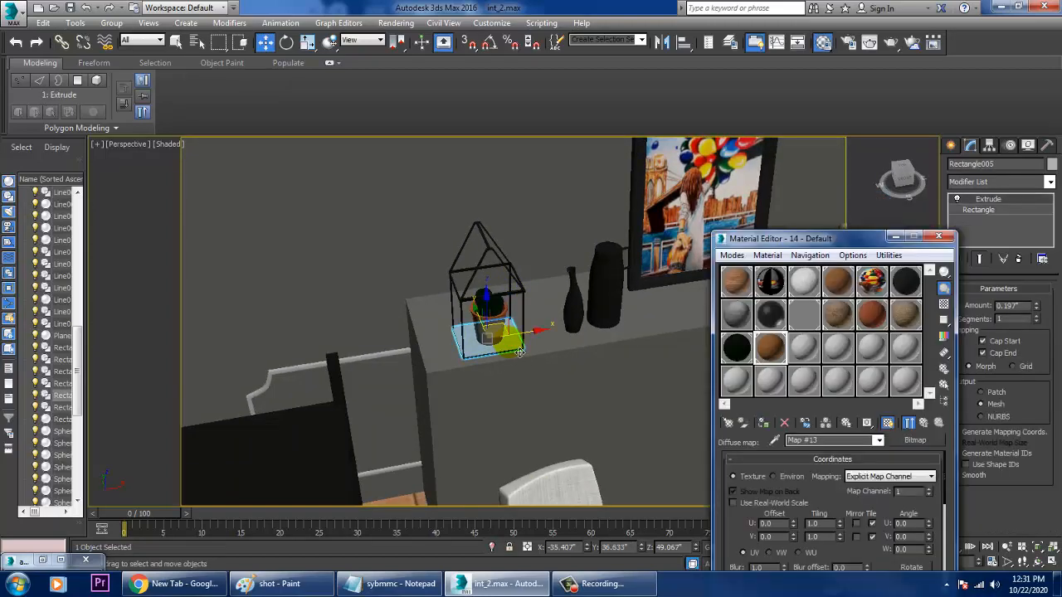
{"action": "left_click", "coordinate": [763, 421]}
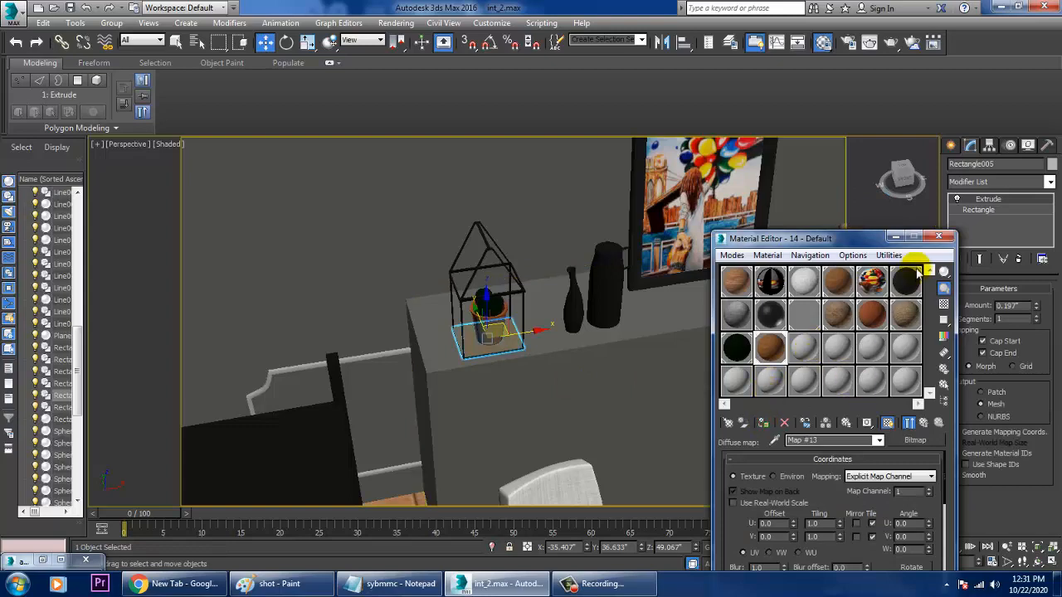
{"action": "left_click", "coordinate": [896, 238]}
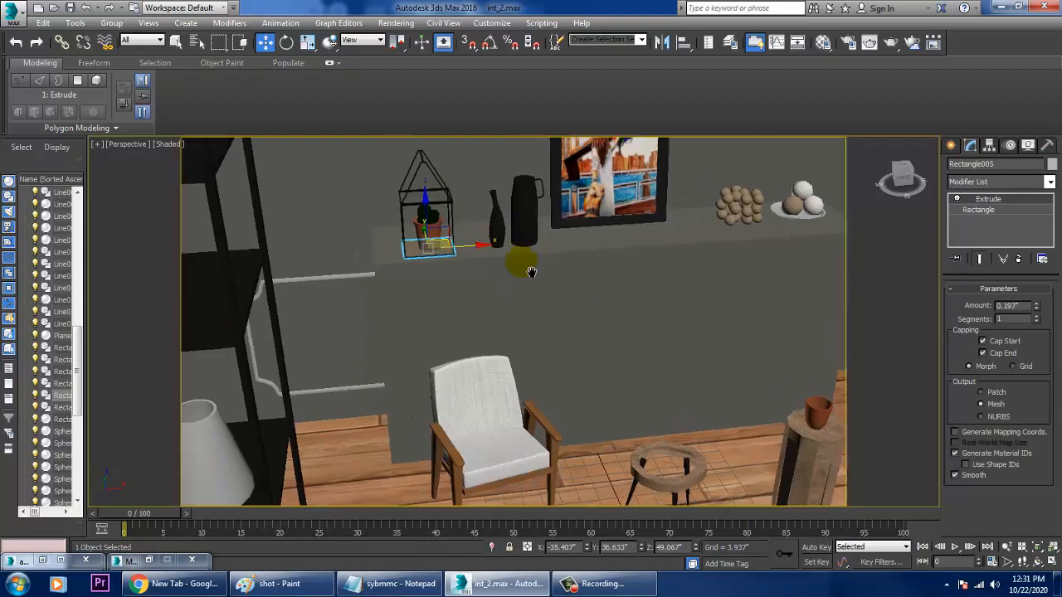
{"action": "left_click", "coordinate": [408, 29]}
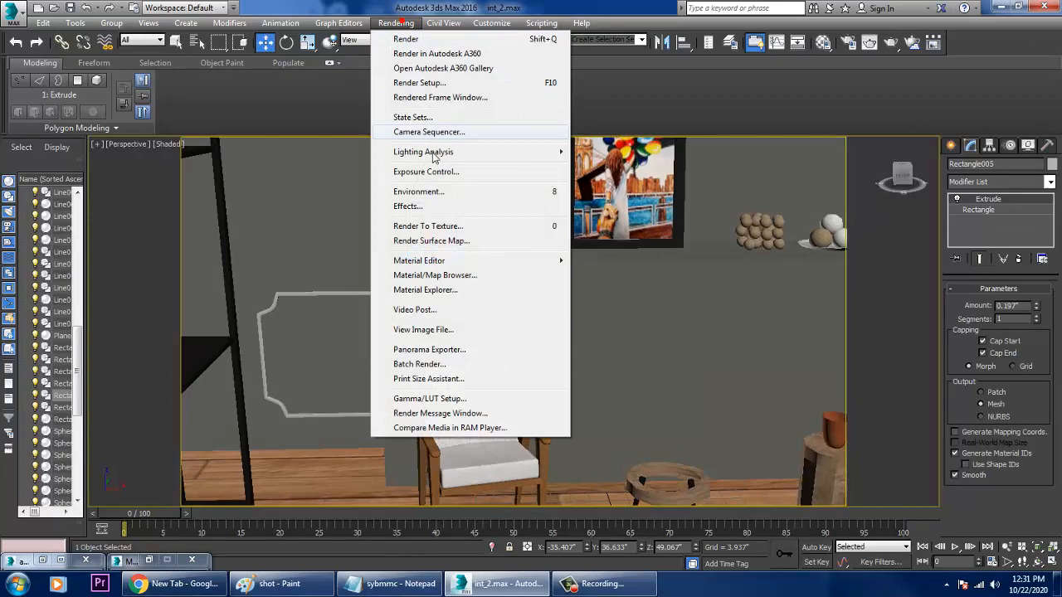
{"action": "left_click", "coordinate": [453, 366]}
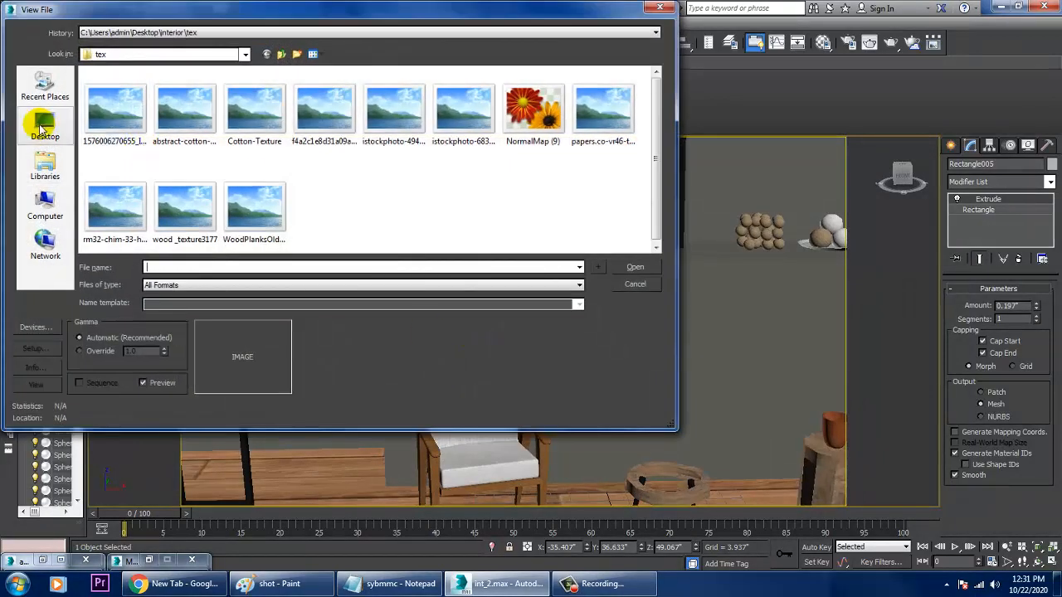
{"action": "left_click", "coordinate": [282, 54]}
{"action": "left_click", "coordinate": [185, 108]}
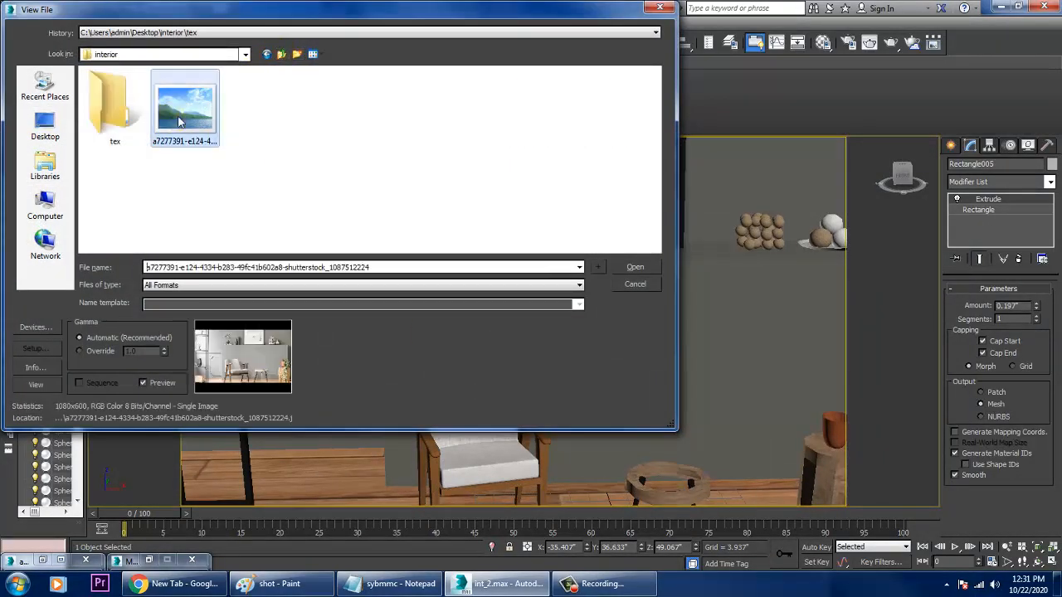
{"action": "left_click", "coordinate": [635, 266]}
{"action": "left_click_drag", "start_coordinate": [835, 94], "coordinate": [317, 67]}
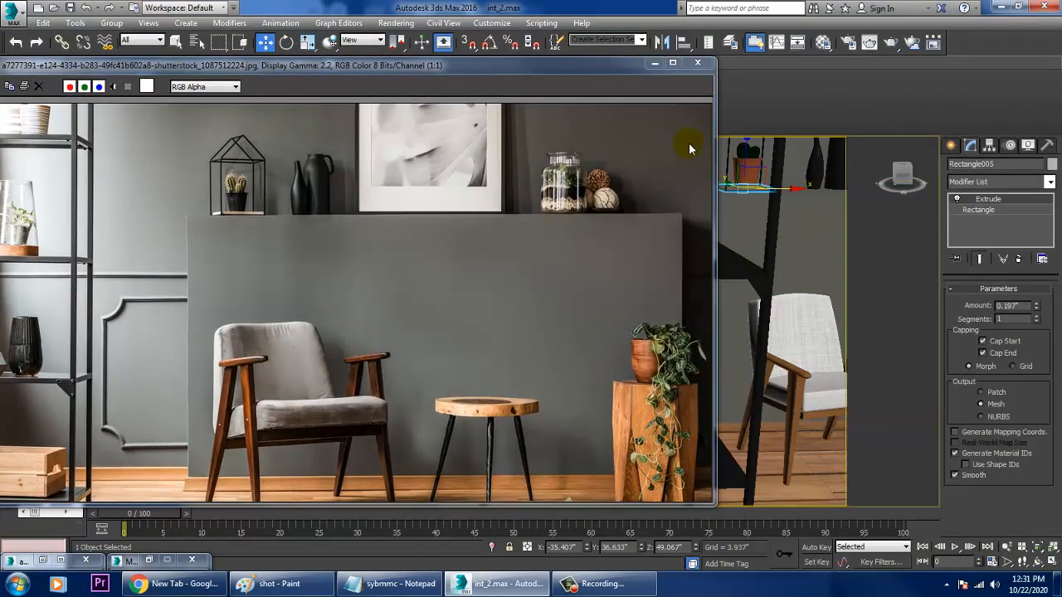
{"action": "left_click_drag", "start_coordinate": [624, 71], "coordinate": [448, 67]}
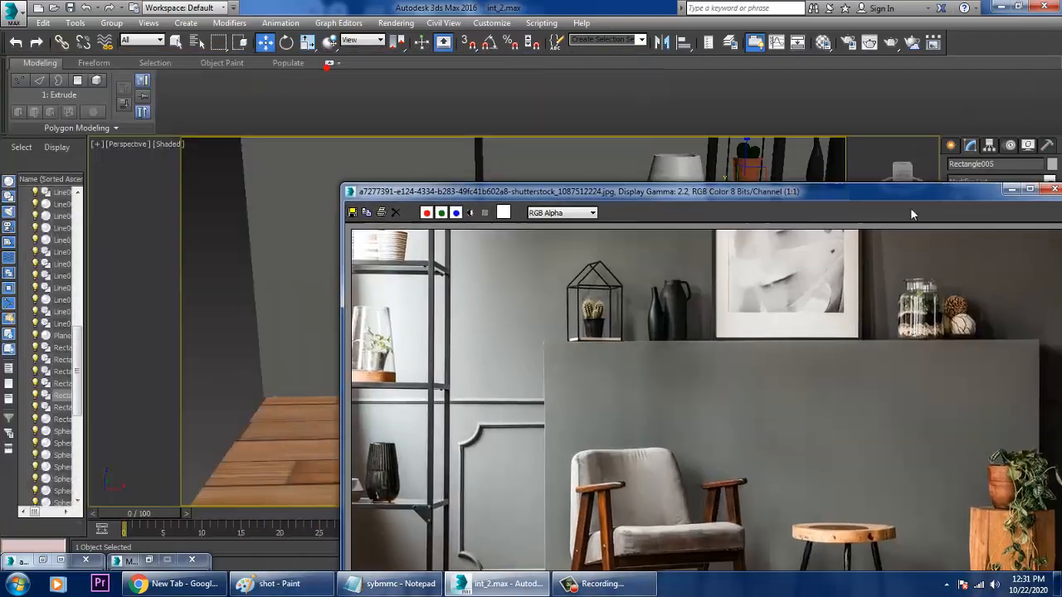
{"action": "left_click_drag", "start_coordinate": [644, 184], "coordinate": [834, 178]}
Select the rounded vase on the lower shelf and change the empty material 15 - Default to VRayMtl
{"action": "middle_click_drag", "start_coordinate": [443, 332], "coordinate": [145, 245]}
{"action": "mouse_move", "coordinate": [376, 369]}
{"action": "middle_mouse_down", "text": "alt"}
{"action": "mouse_move", "coordinate": [363, 356]}
{"action": "mouse_move", "coordinate": [448, 296]}
{"action": "mouse_move", "coordinate": [382, 349]}
{"action": "middle_mouse_up", "text": "alt"}
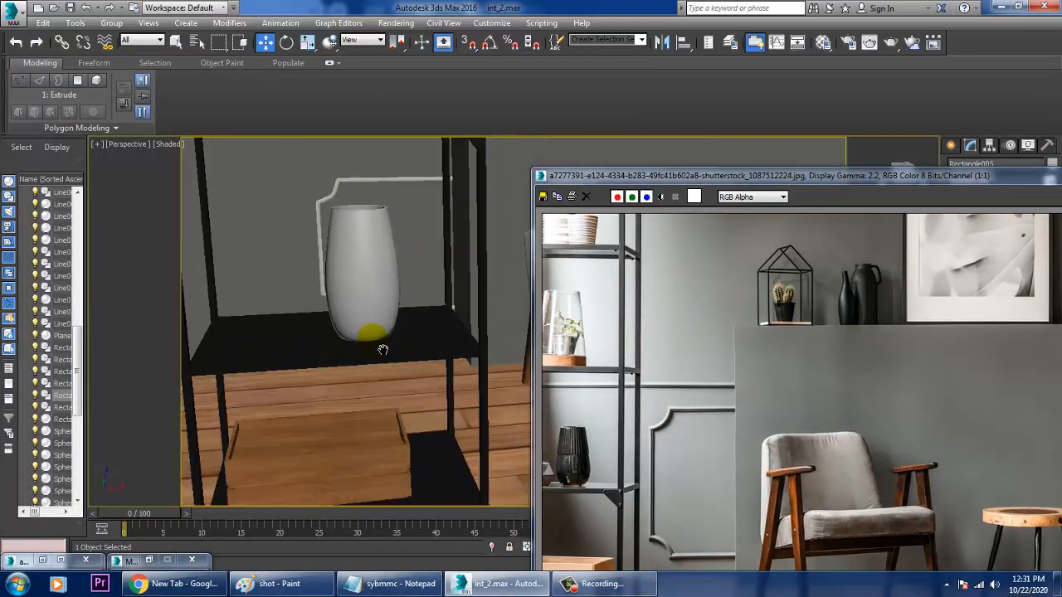
{"action": "left_click", "coordinate": [382, 328]}
{"action": "key", "text": "m"}
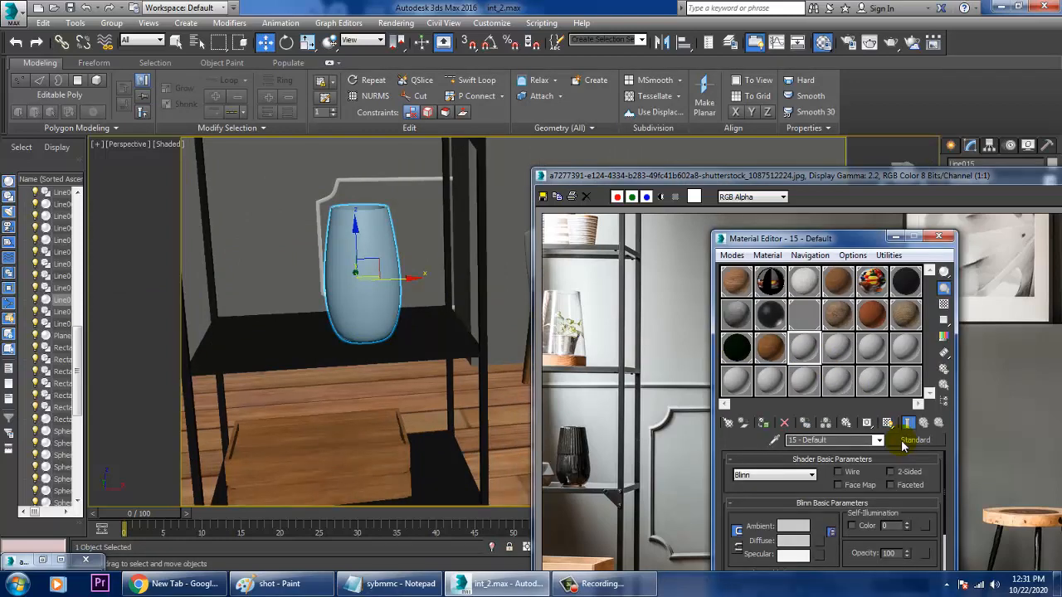
{"action": "left_click", "coordinate": [909, 441]}
{"action": "scroll", "coordinate": [463, 396], "scroll_direction": "down", "scroll_amount": 2}
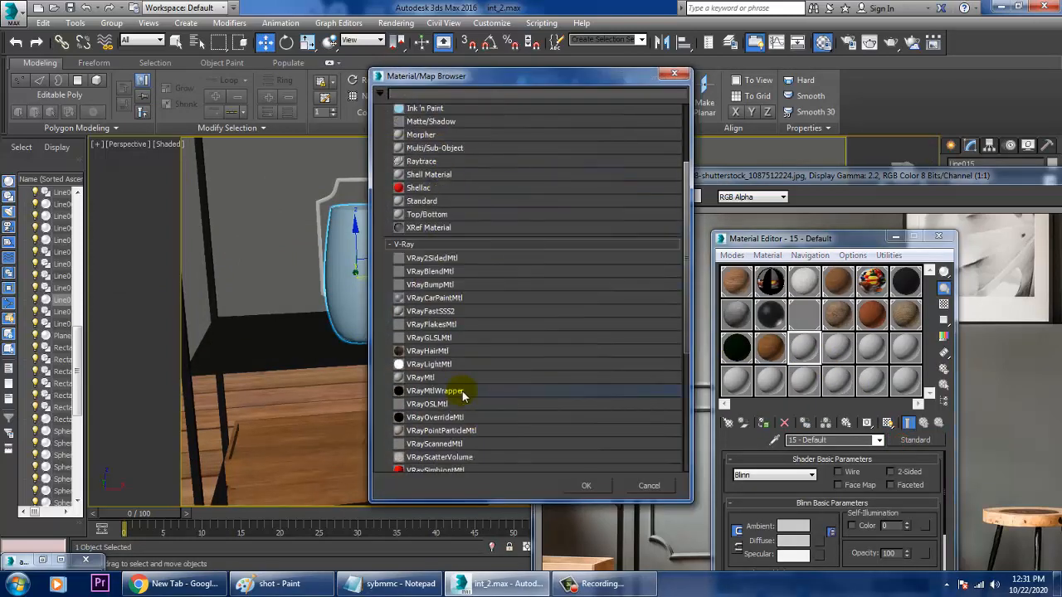
{"action": "double_click", "coordinate": [419, 378]}
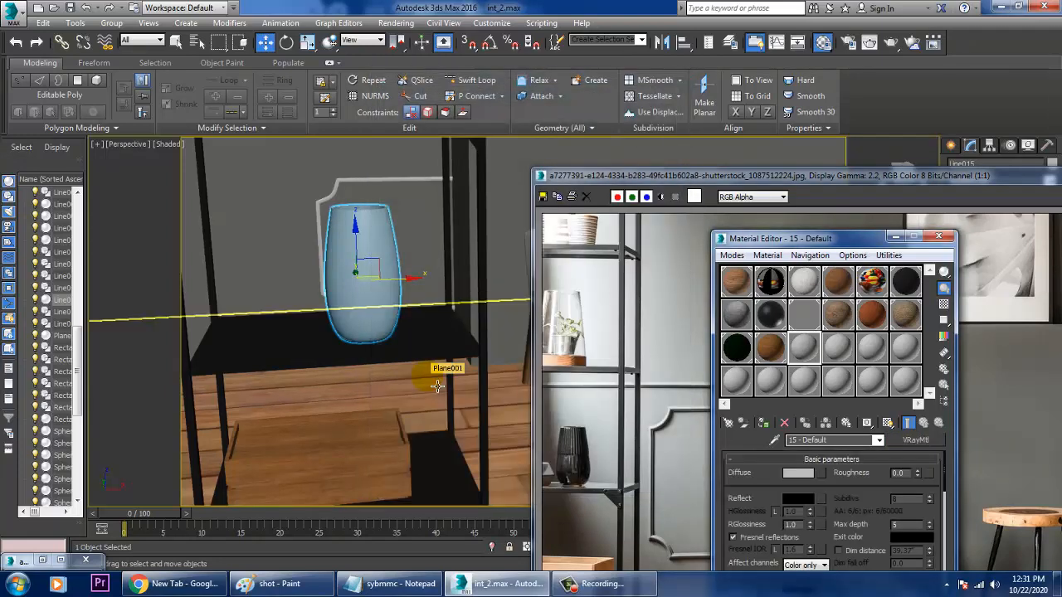
Load the papers.co-vr46 dark black metal pattern image as the material's diffuse bitmap and show it on the vase
{"action": "left_click", "coordinate": [820, 474]}
{"action": "scroll", "coordinate": [418, 126], "scroll_direction": "up", "scroll_amount": 5}
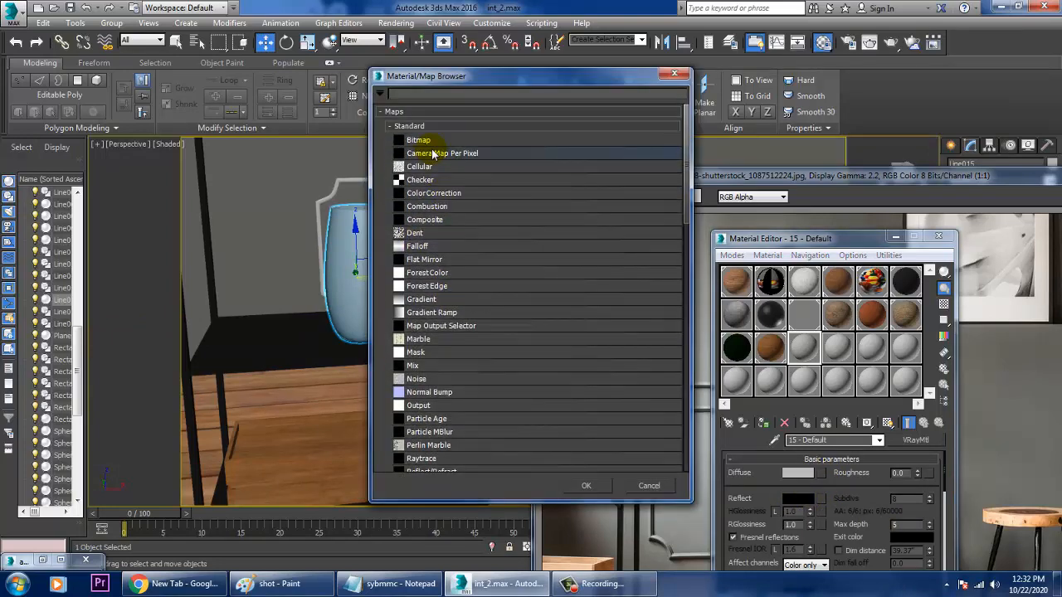
{"action": "double_click", "coordinate": [423, 142]}
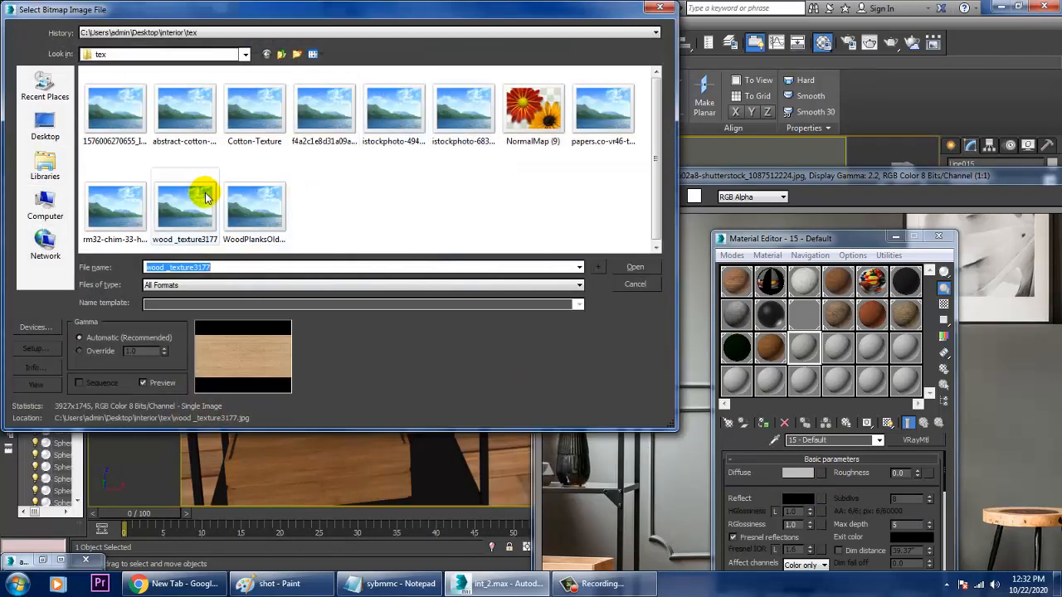
{"action": "left_click", "coordinate": [197, 199]}
{"action": "left_click", "coordinate": [174, 137]}
{"action": "left_click", "coordinate": [249, 107]}
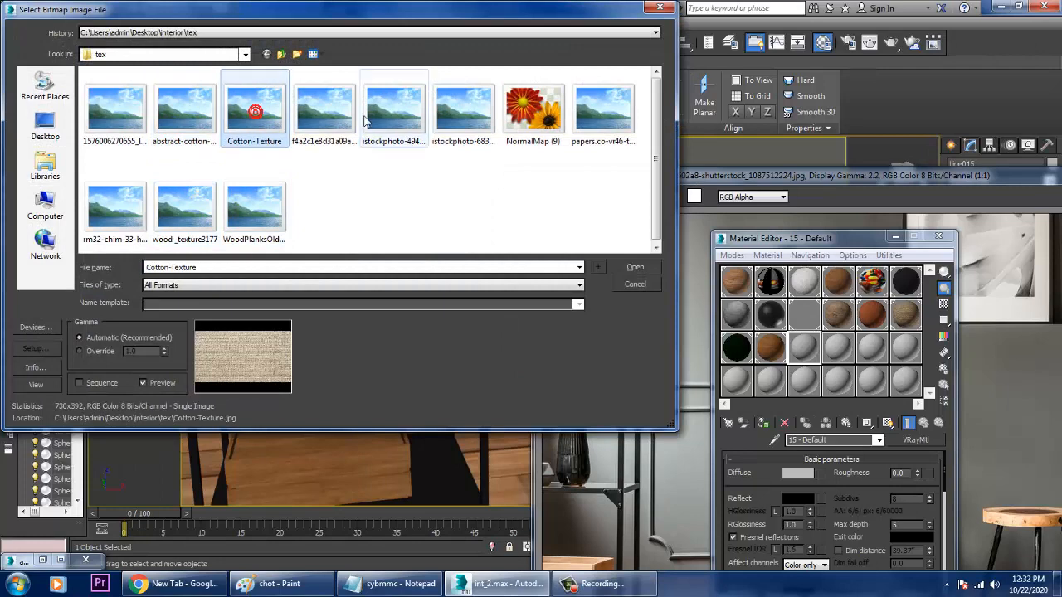
{"action": "left_click", "coordinate": [339, 115]}
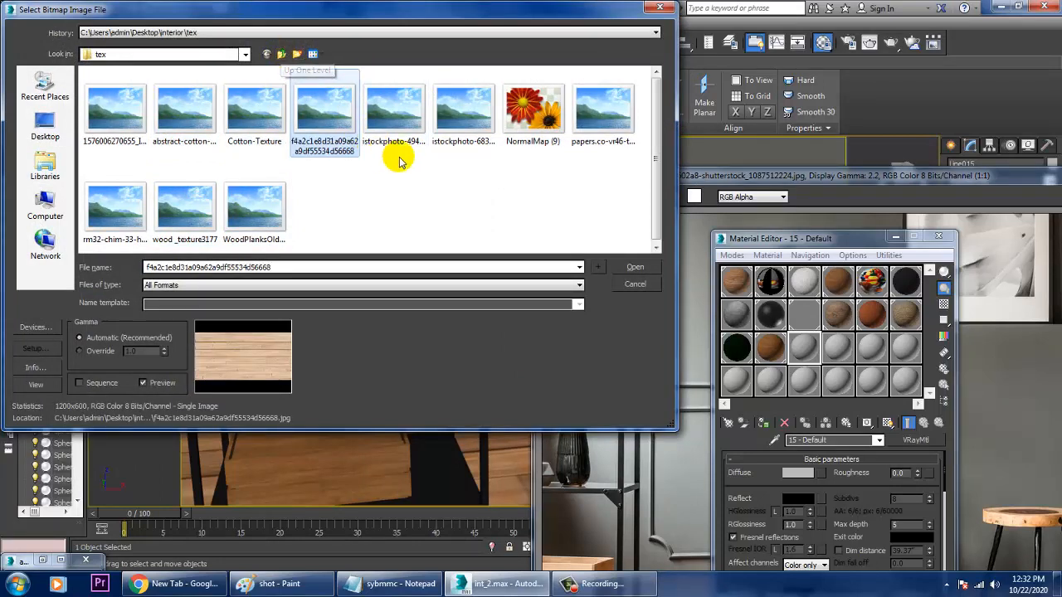
{"action": "left_click", "coordinate": [397, 120]}
{"action": "left_click", "coordinate": [459, 124]}
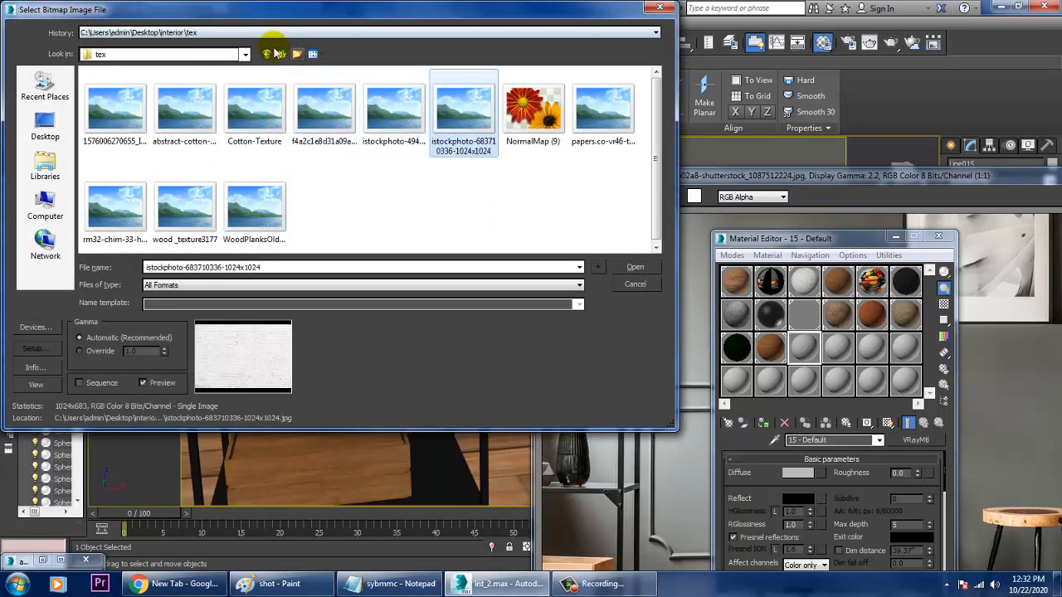
{"action": "left_click", "coordinate": [602, 116]}
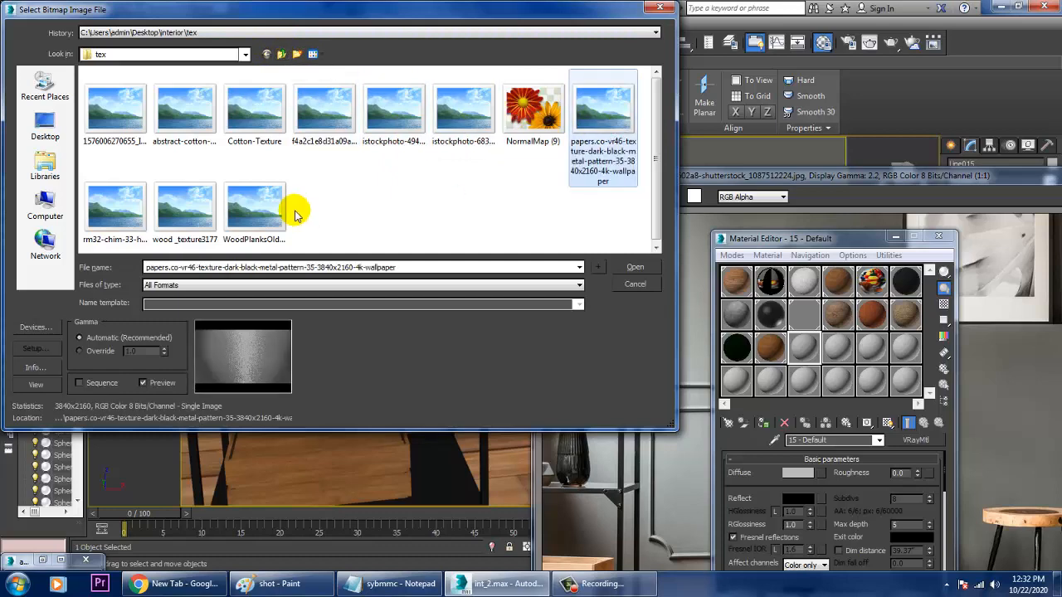
{"action": "double_click", "coordinate": [601, 105]}
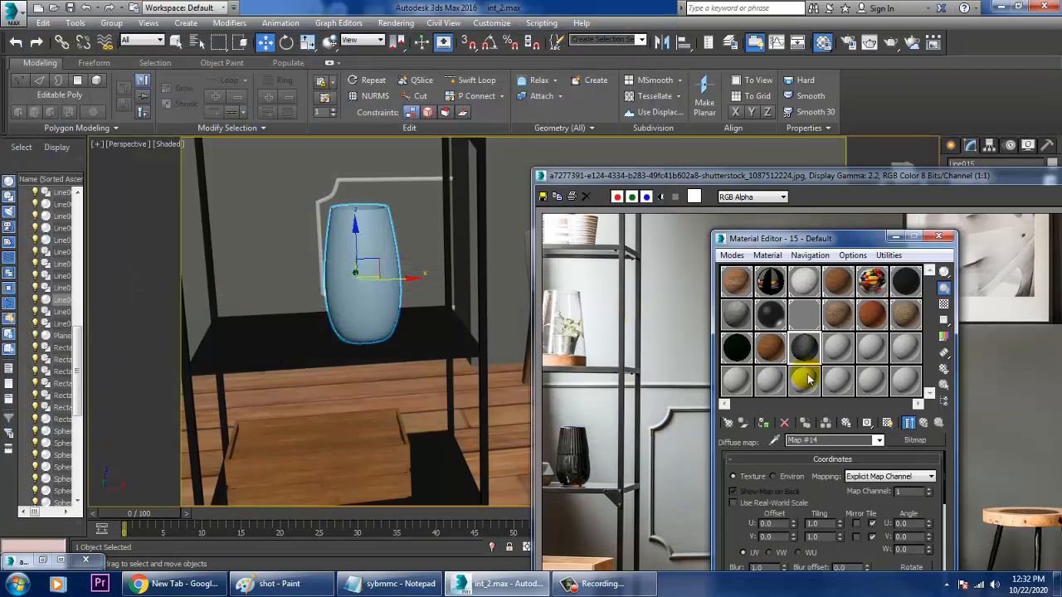
{"action": "left_click", "coordinate": [886, 424]}
Add a UVW Map modifier to the vase and set its mapping to Cylindrical
{"action": "left_click_drag", "start_coordinate": [1001, 177], "coordinate": [430, 360]}
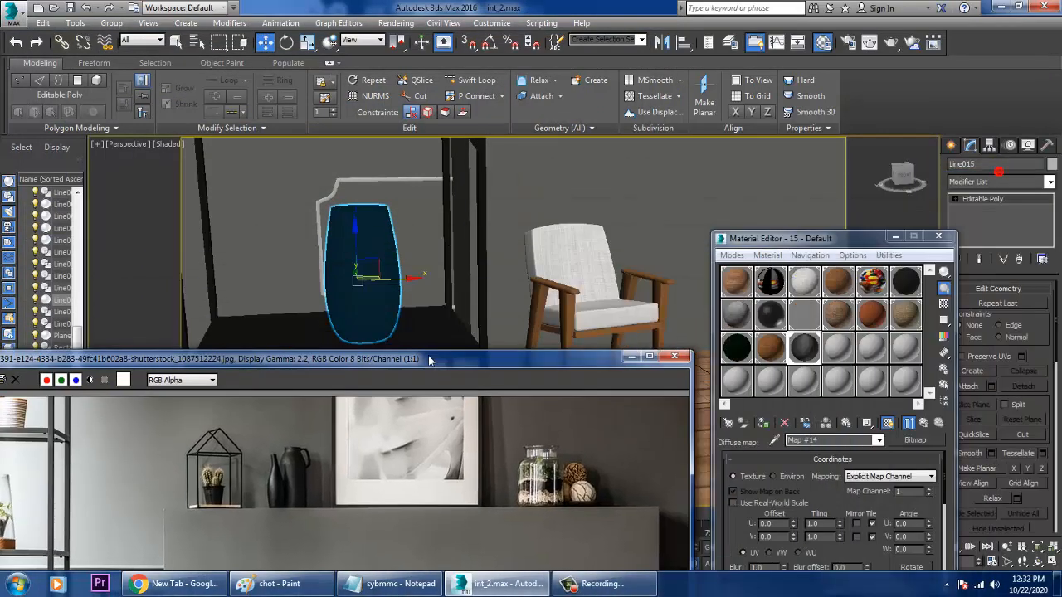
{"action": "left_click", "coordinate": [979, 181]}
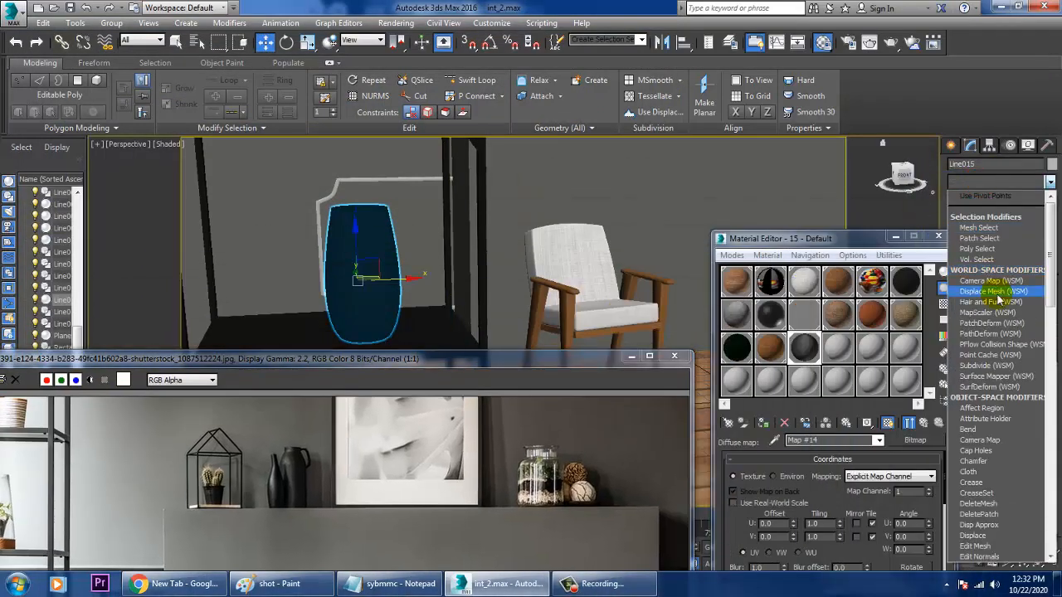
{"action": "key", "text": "u"}
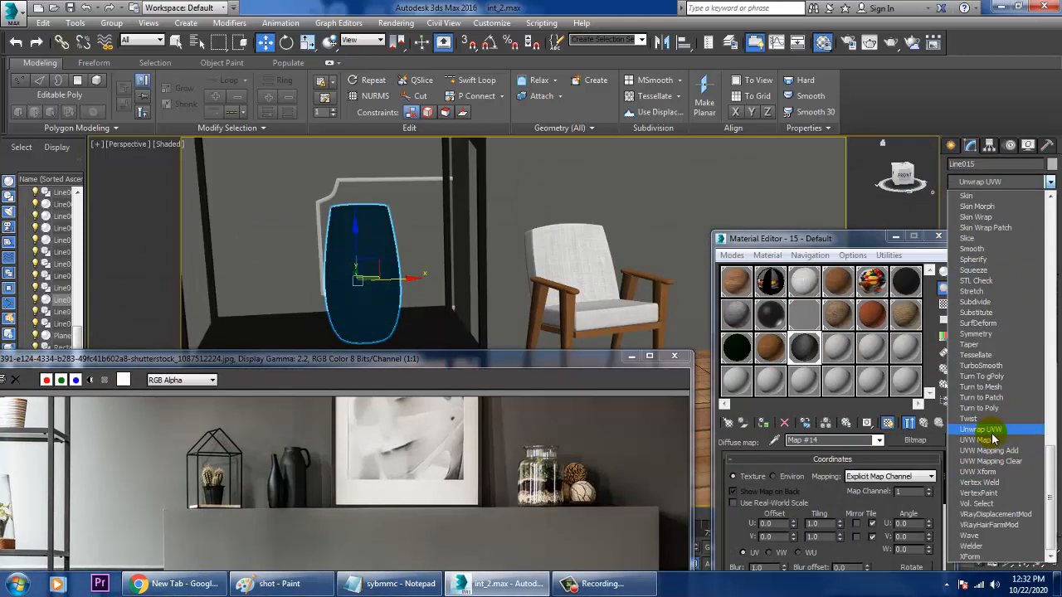
{"action": "left_click", "coordinate": [992, 439]}
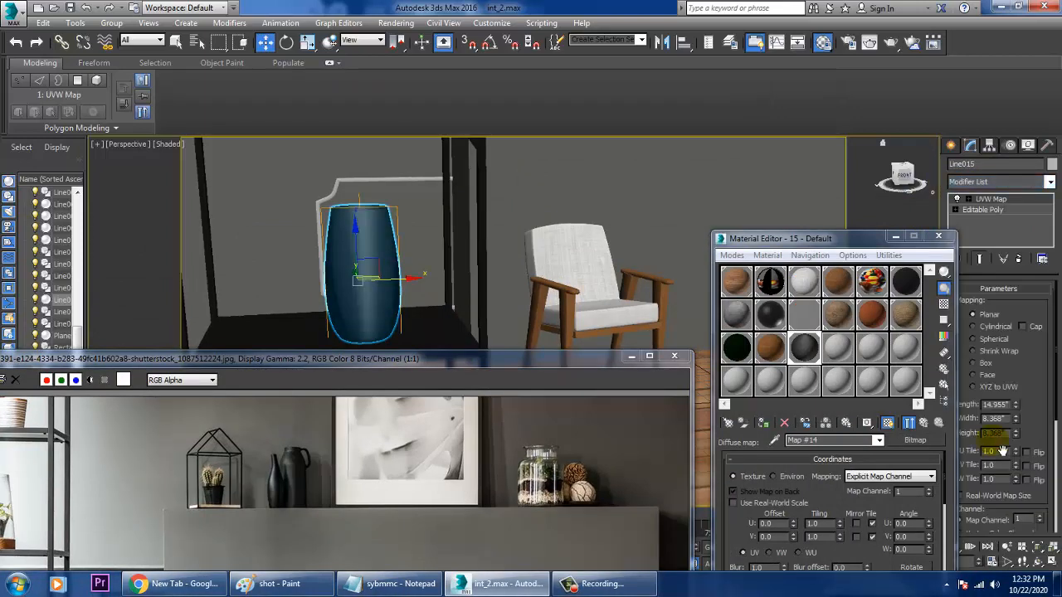
{"action": "left_click", "coordinate": [981, 363]}
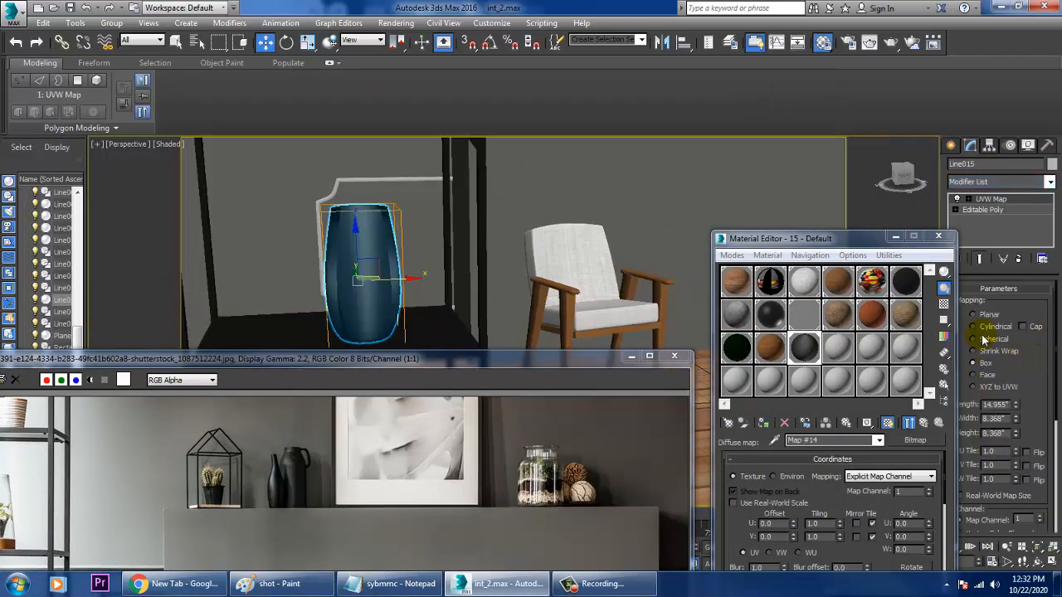
{"action": "left_click", "coordinate": [989, 327]}
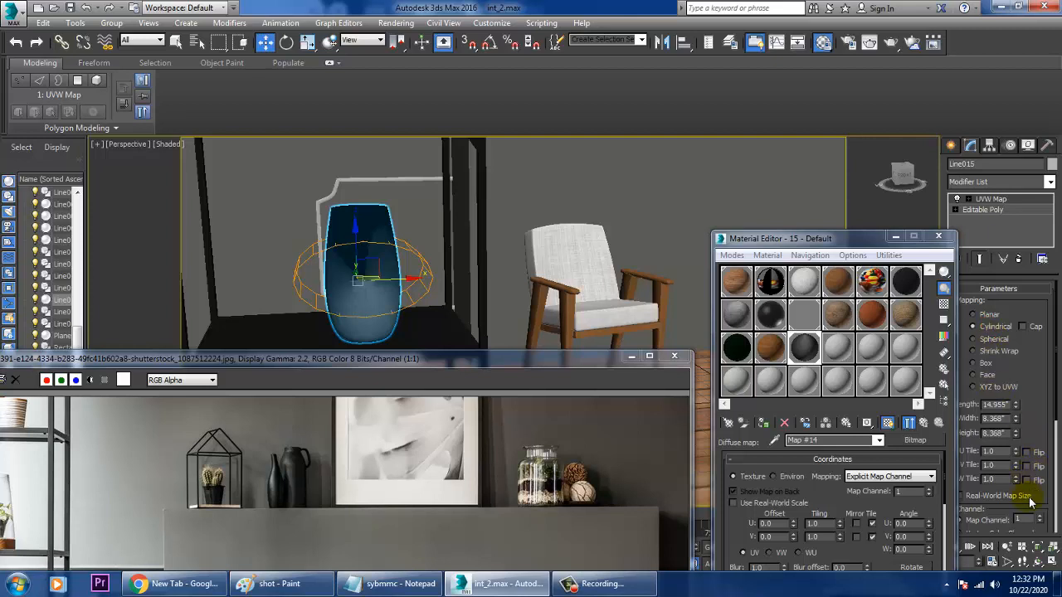
Align the vase's cylindrical mapping to the X axis and fit it to the object
{"action": "left_click_drag", "start_coordinate": [1042, 499], "coordinate": [1035, 256]}
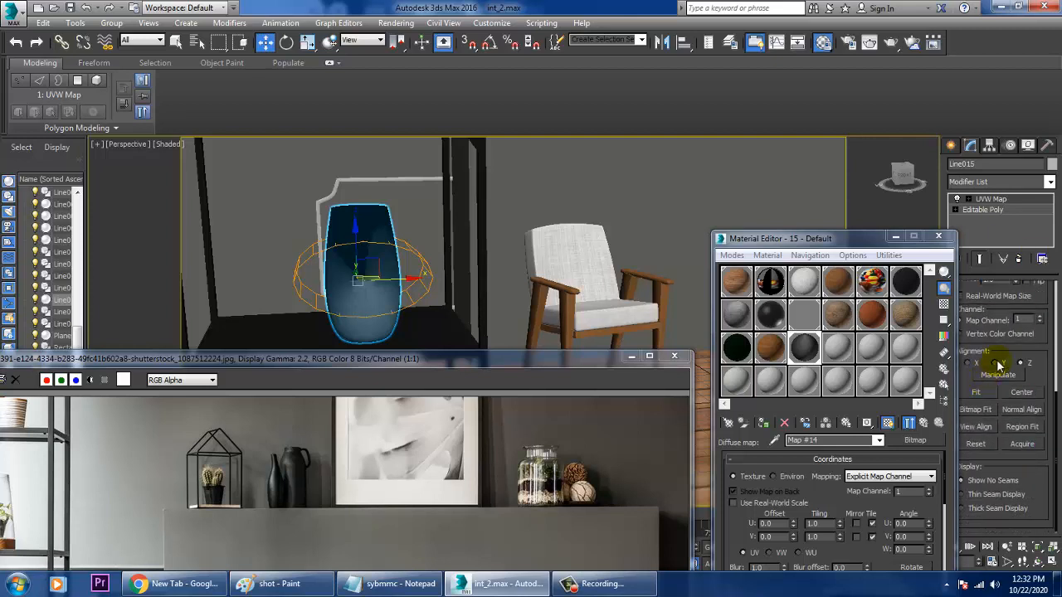
{"action": "left_click", "coordinate": [997, 363]}
{"action": "left_click", "coordinate": [1026, 364]}
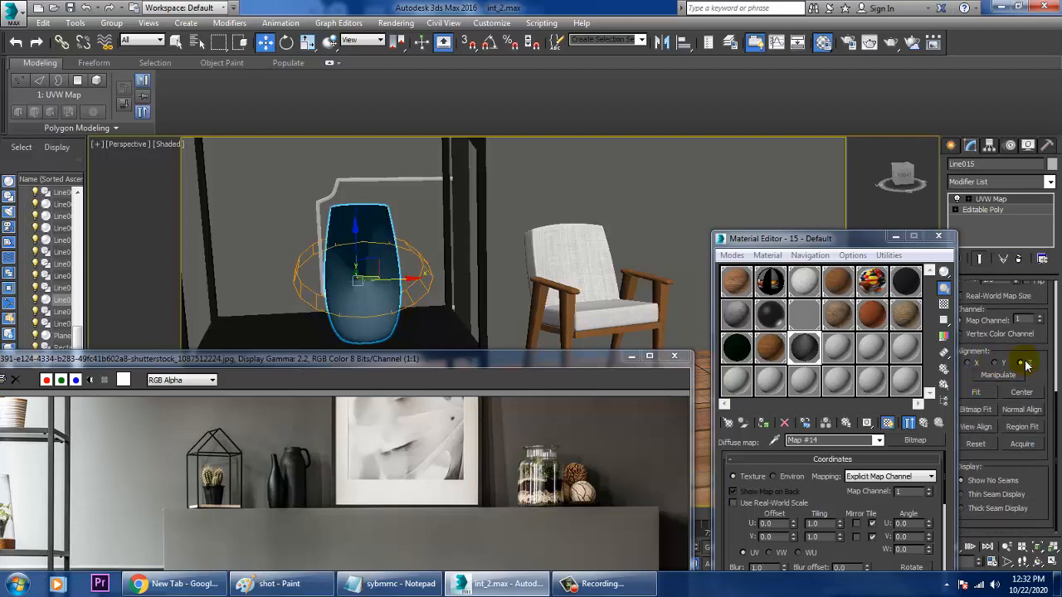
{"action": "left_click", "coordinate": [967, 365]}
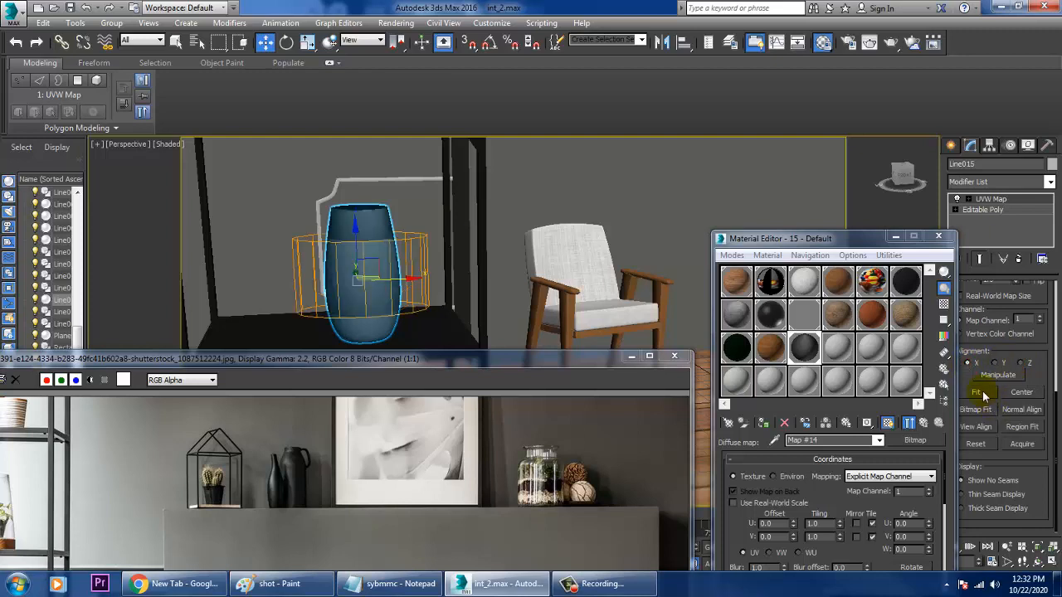
{"action": "left_click", "coordinate": [981, 392]}
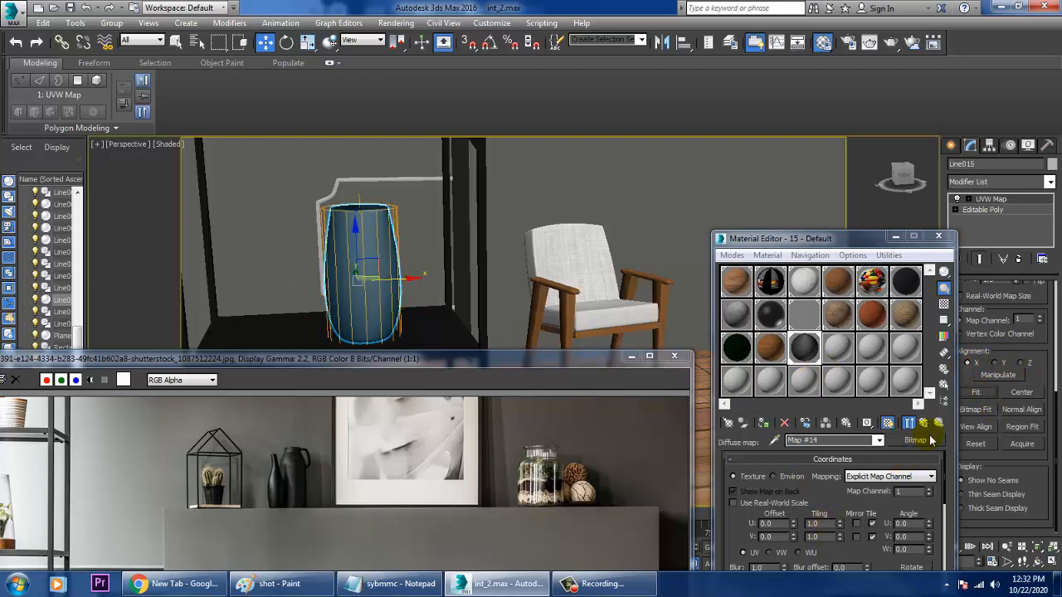
Set the vase material's reflection color to a gray with a value of 77
{"action": "left_click", "coordinate": [938, 423]}
{"action": "left_click", "coordinate": [797, 498]}
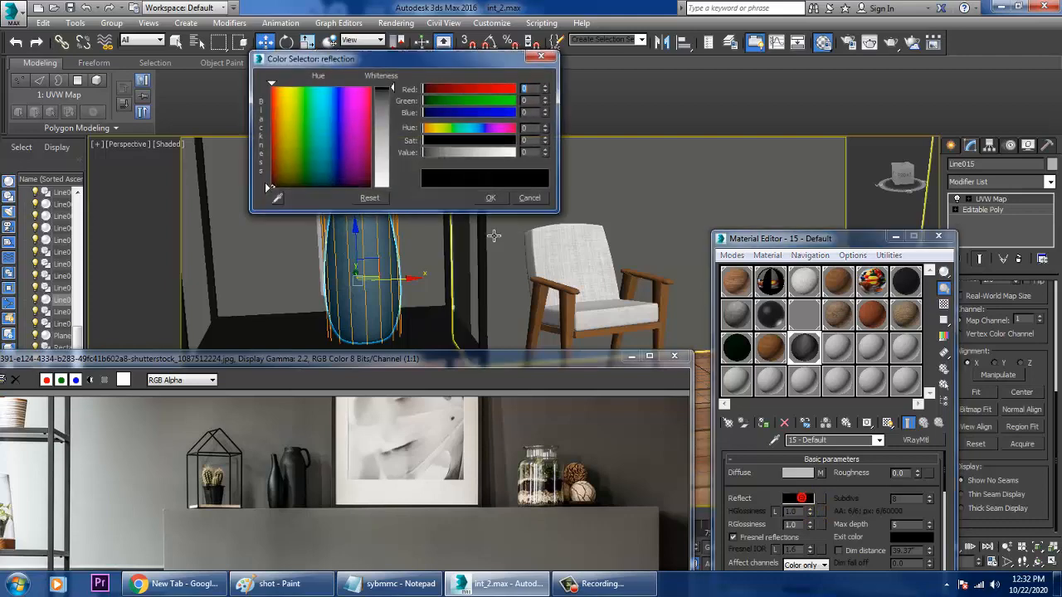
{"action": "left_click_drag", "start_coordinate": [392, 111], "coordinate": [392, 118]}
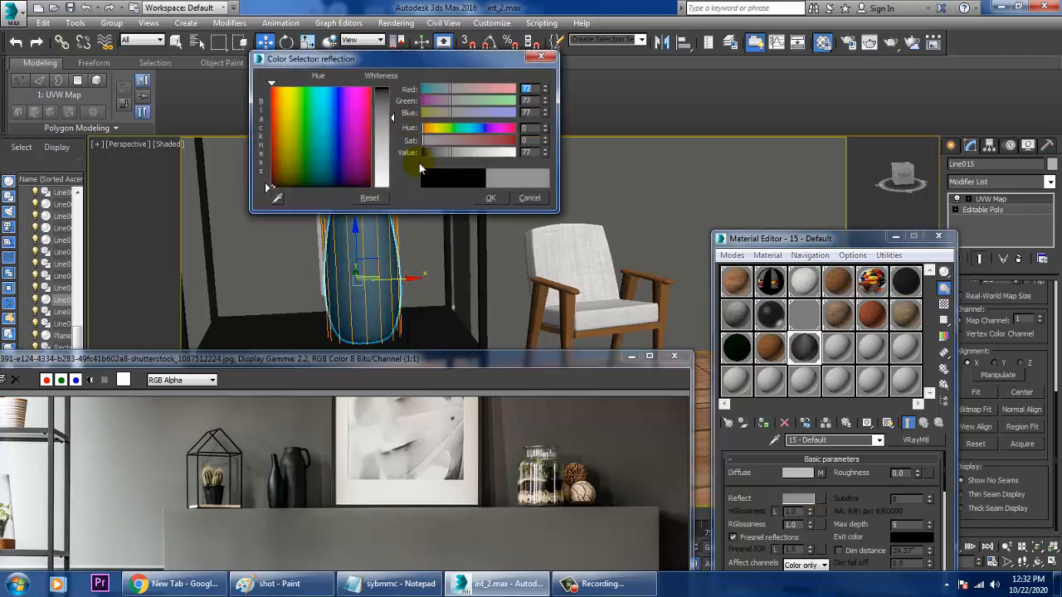
{"action": "left_click", "coordinate": [488, 198]}
Assign the 09 - Default V-Ray glass material to the tapered cover on the shelf above the dark vase and enable its viewport display
{"action": "left_click_drag", "start_coordinate": [529, 358], "coordinate": [935, 172]}
{"action": "middle_click_drag", "start_coordinate": [268, 277], "coordinate": [307, 331]}
{"action": "left_click", "coordinate": [298, 332]}
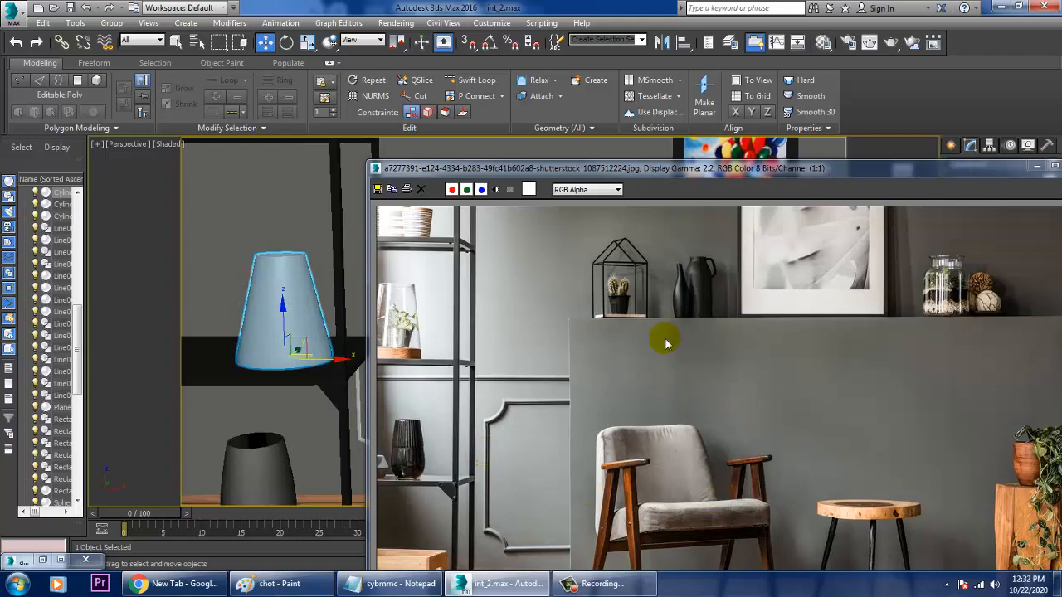
{"action": "key", "text": "m"}
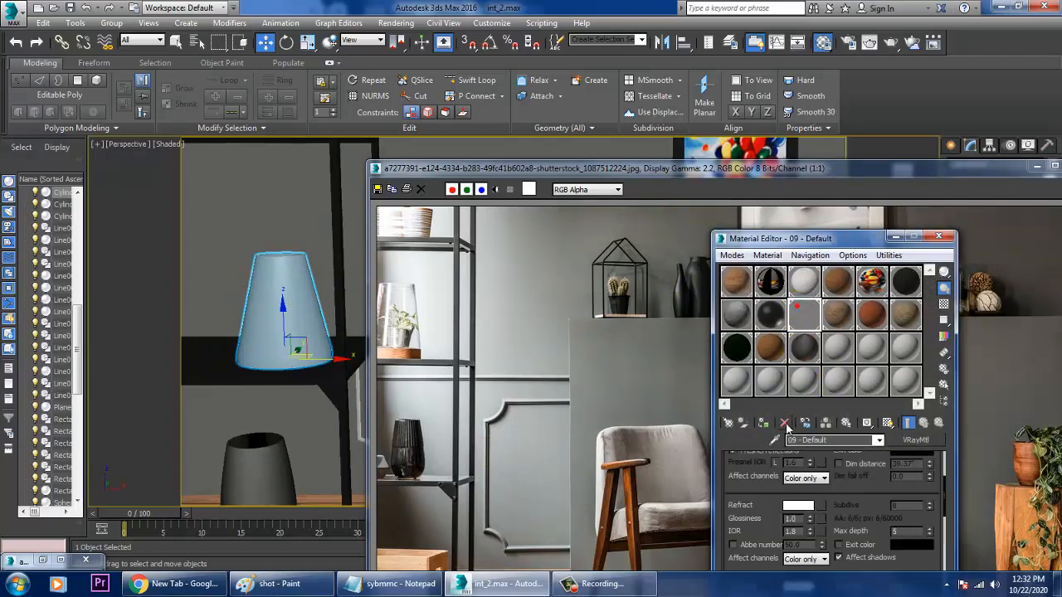
{"action": "left_click", "coordinate": [887, 424]}
{"action": "left_click", "coordinate": [764, 423]}
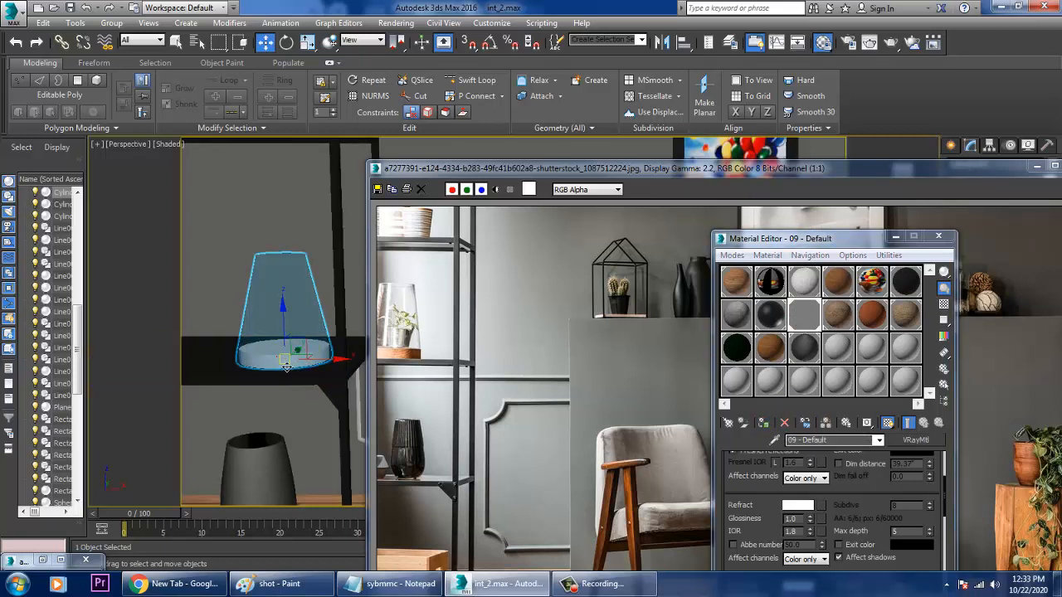
Assign the 04 - Default wood material to the round base under the glass cover and show its texture in the viewport
{"action": "left_click", "coordinate": [286, 368]}
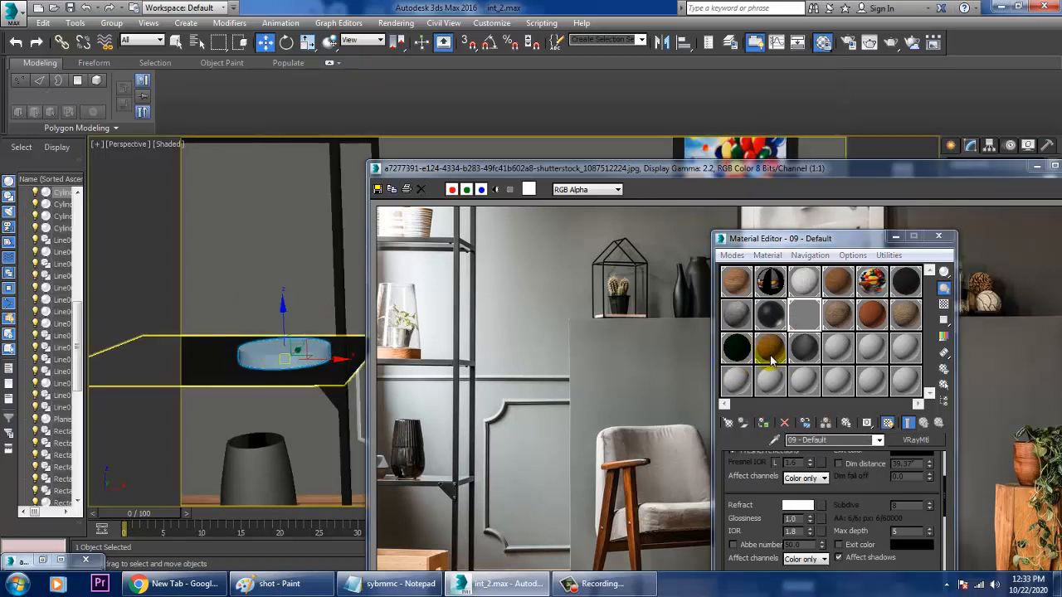
{"action": "left_click", "coordinate": [844, 286]}
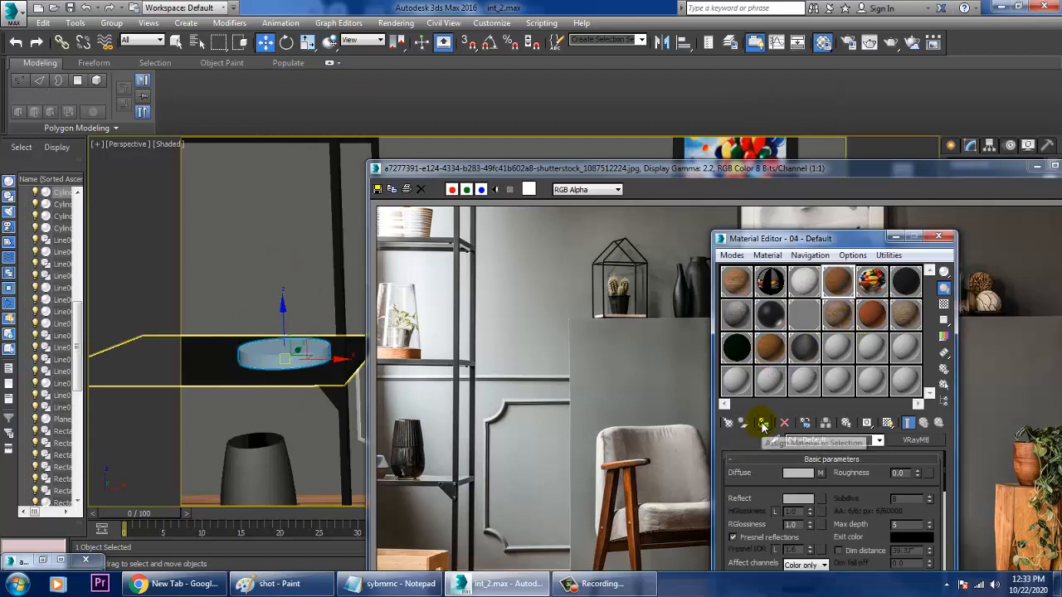
{"action": "left_click", "coordinate": [763, 422]}
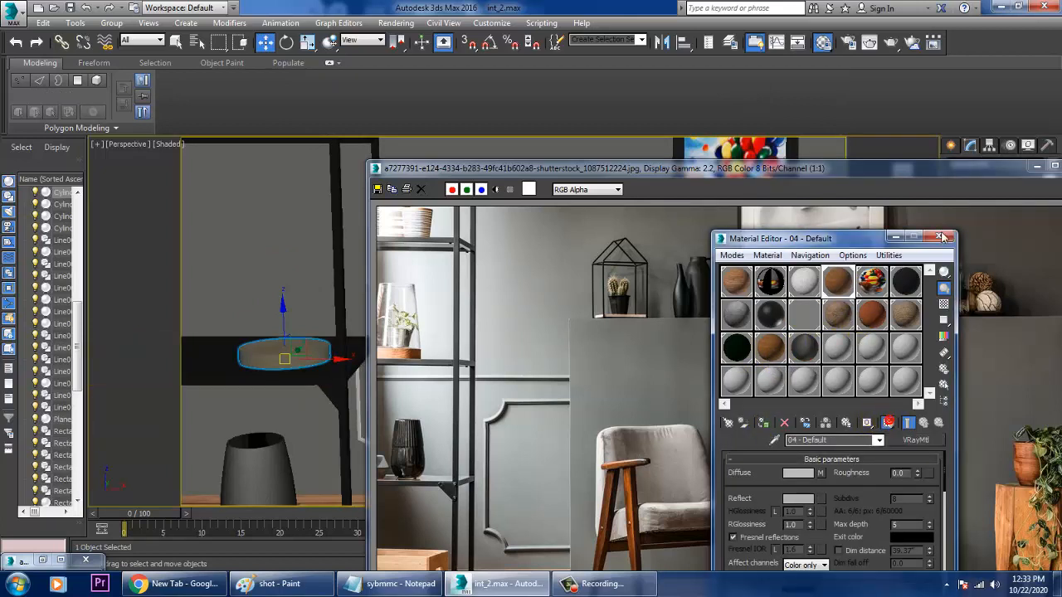
{"action": "left_click", "coordinate": [892, 238]}
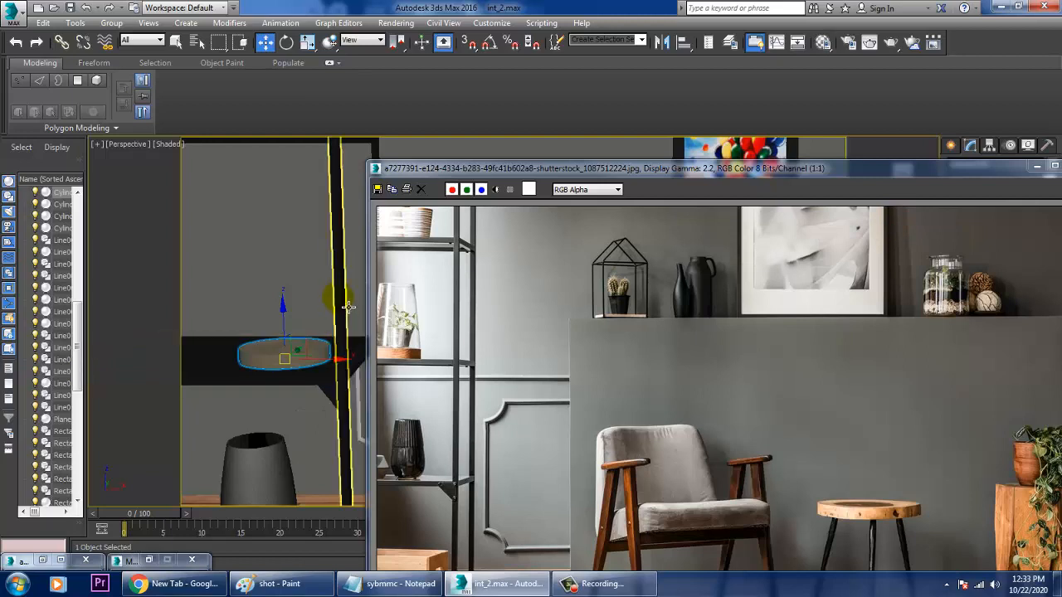
Select the front cup on the upper shelf and convert the unused 16 - Default material to VRayMtl
{"action": "left_click", "coordinate": [345, 338]}
{"action": "scroll", "coordinate": [345, 338], "scroll_direction": "down", "scroll_amount": 6}
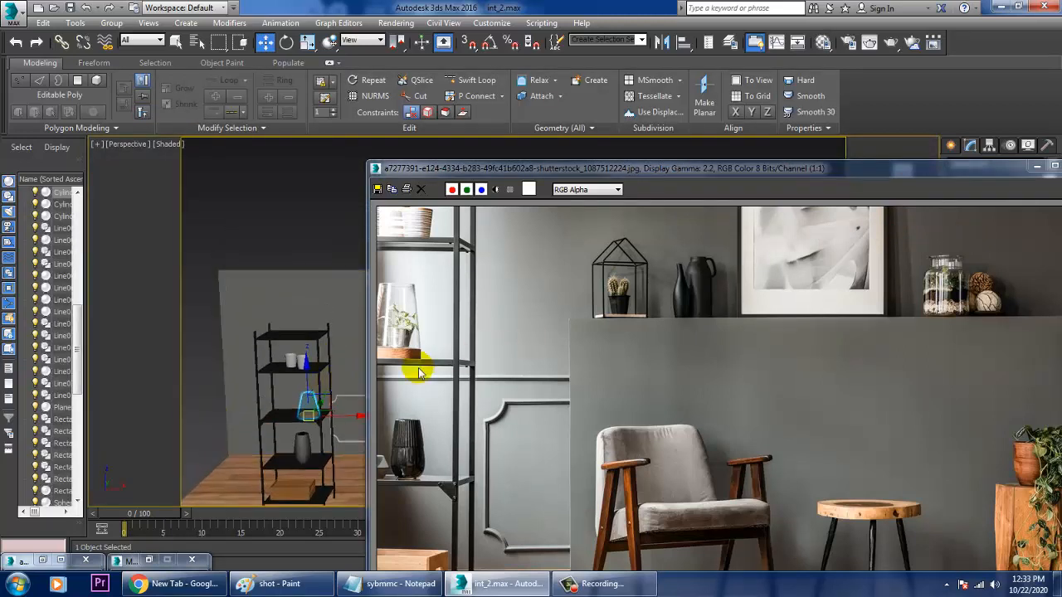
{"action": "left_click", "coordinate": [301, 358]}
{"action": "scroll", "coordinate": [301, 358], "scroll_direction": "up", "scroll_amount": 5}
{"action": "middle_click_drag", "start_coordinate": [328, 365], "coordinate": [307, 342]}
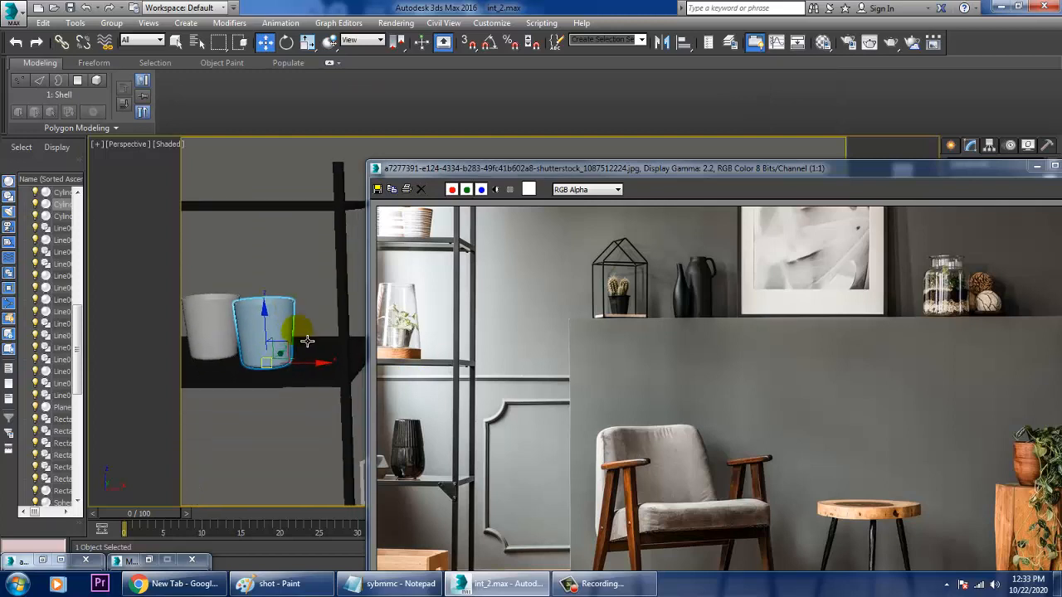
{"action": "key", "text": "m"}
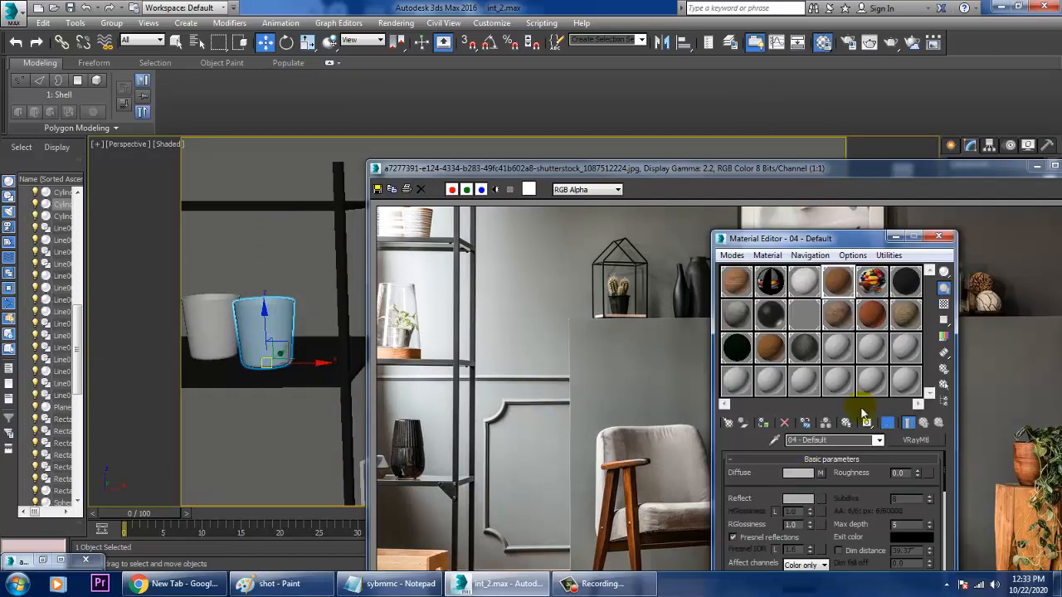
{"action": "left_click", "coordinate": [840, 352]}
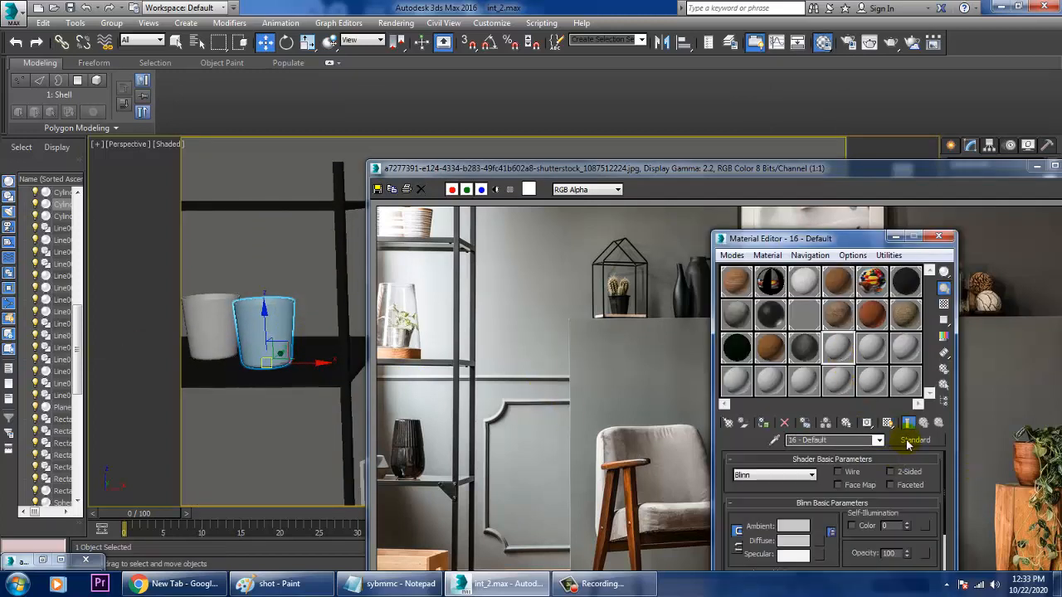
{"action": "left_click", "coordinate": [912, 440]}
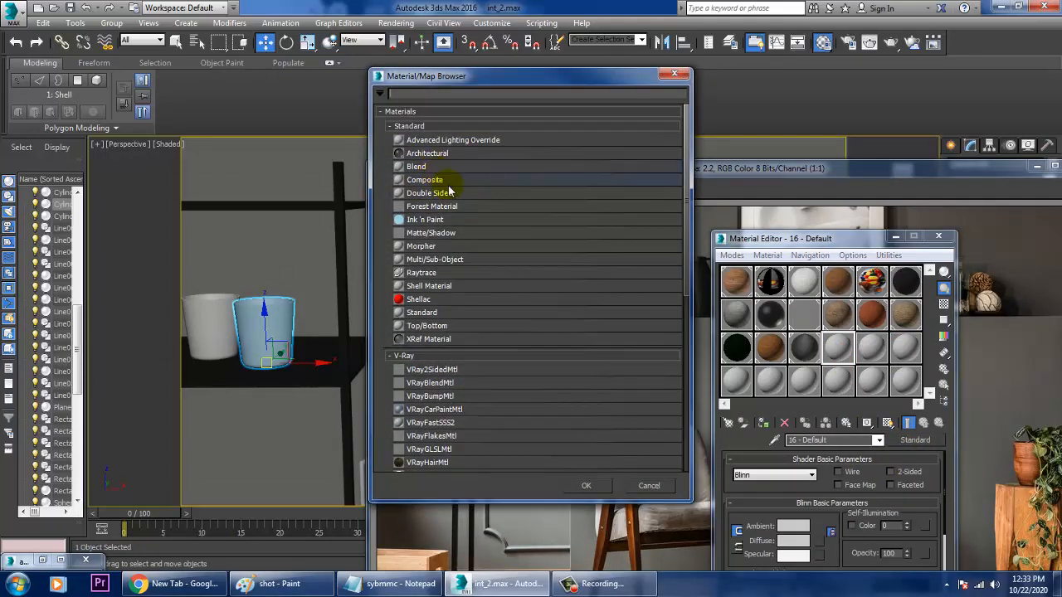
{"action": "scroll", "coordinate": [480, 432], "scroll_direction": "down", "scroll_amount": 2}
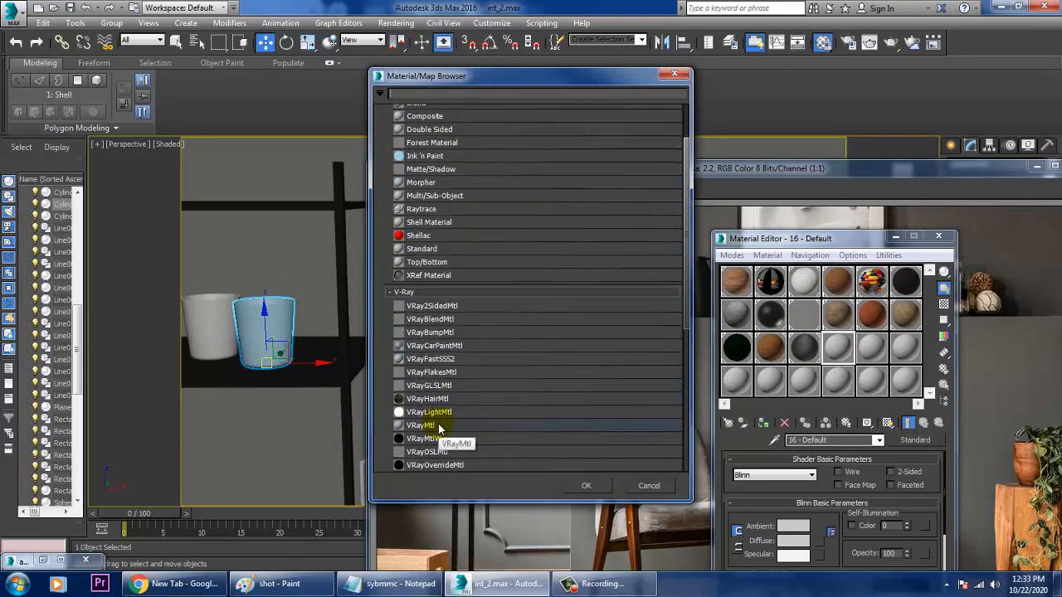
{"action": "double_click", "coordinate": [439, 426]}
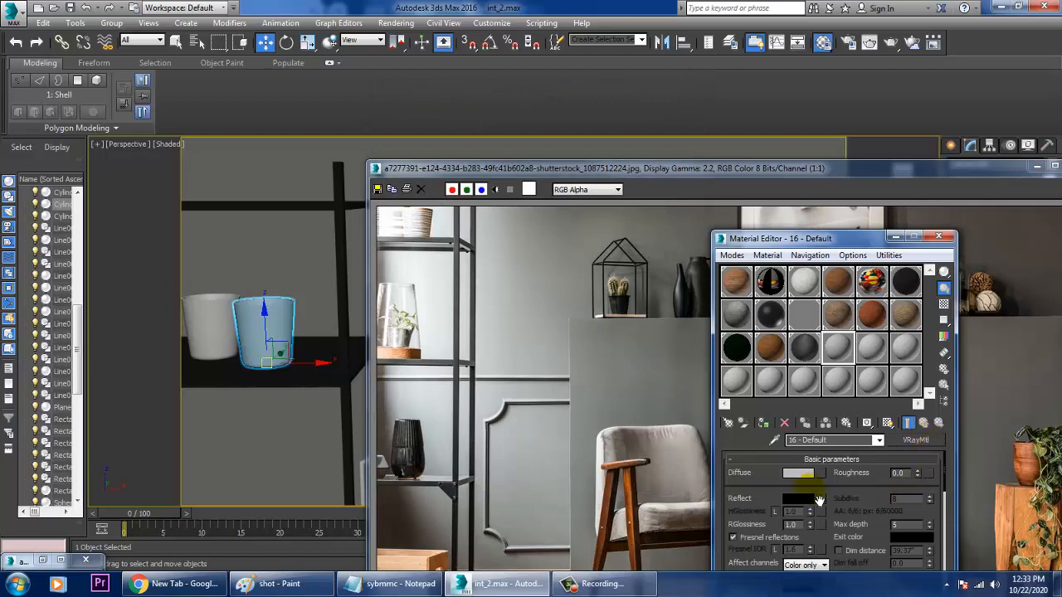
Choose a Bitmap map for the diffuse channel of the 16 - Default material
{"action": "left_click", "coordinate": [821, 475]}
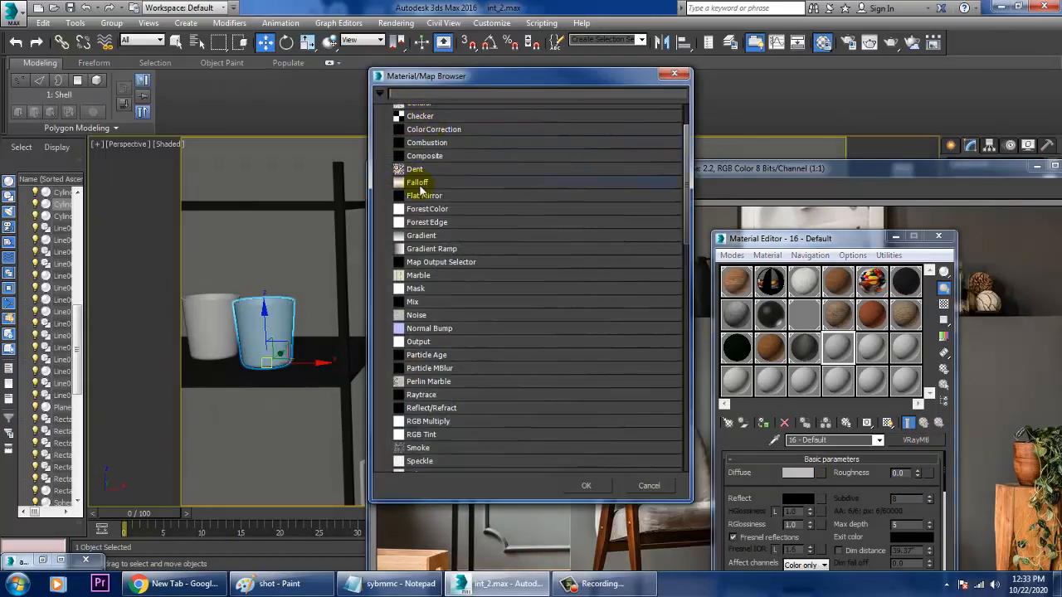
{"action": "scroll", "coordinate": [419, 189], "scroll_direction": "up", "scroll_amount": 2}
{"action": "double_click", "coordinate": [419, 139]}
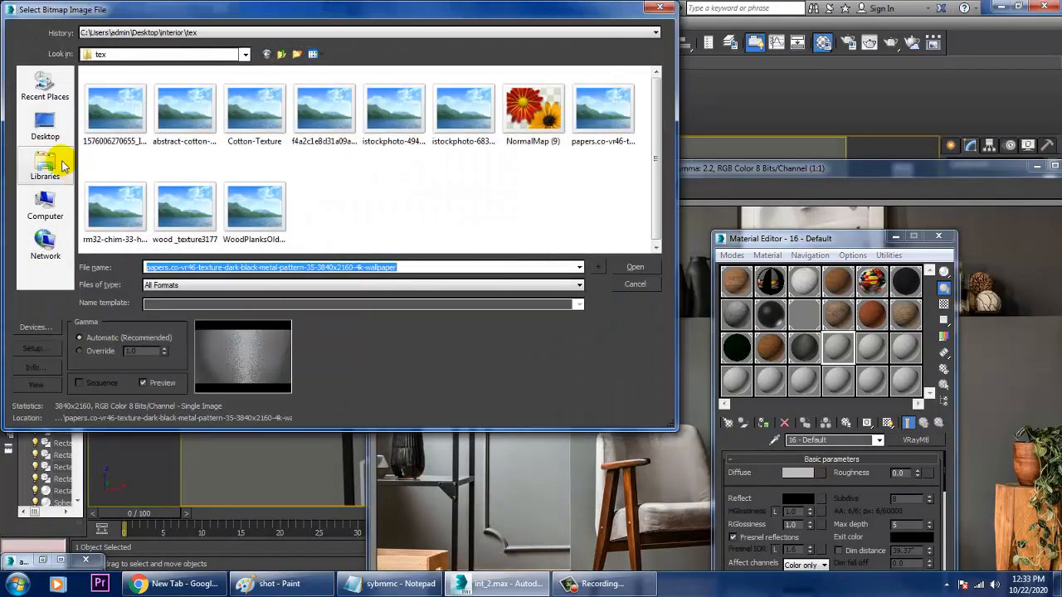
Look for a cup texture in the coffe table final 2 folder and among the TexturesCom images on the desktop
{"action": "left_click", "coordinate": [45, 127]}
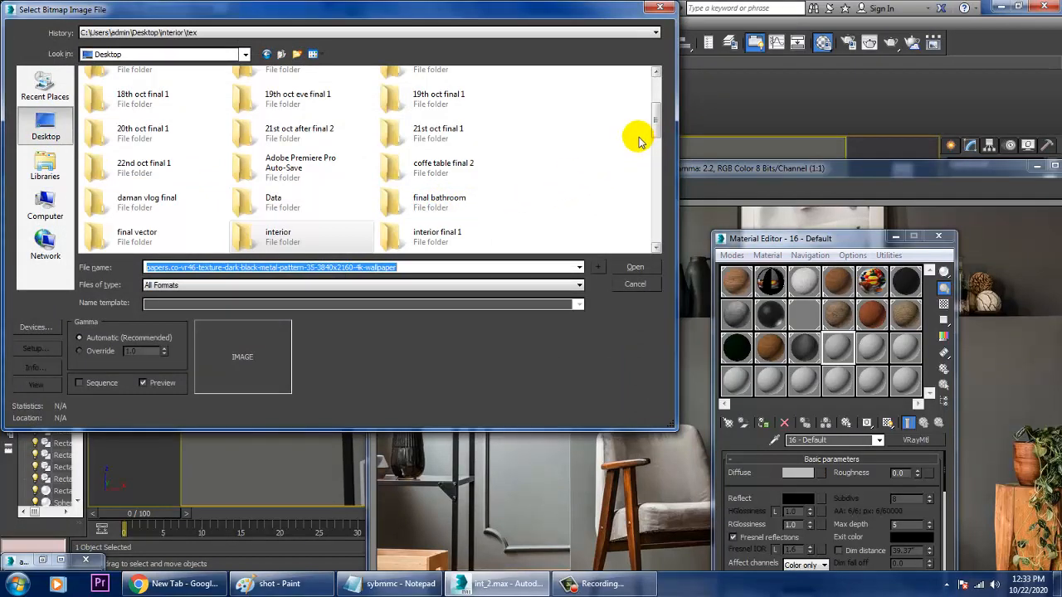
{"action": "double_click", "coordinate": [469, 162]}
{"action": "left_click", "coordinate": [267, 130]}
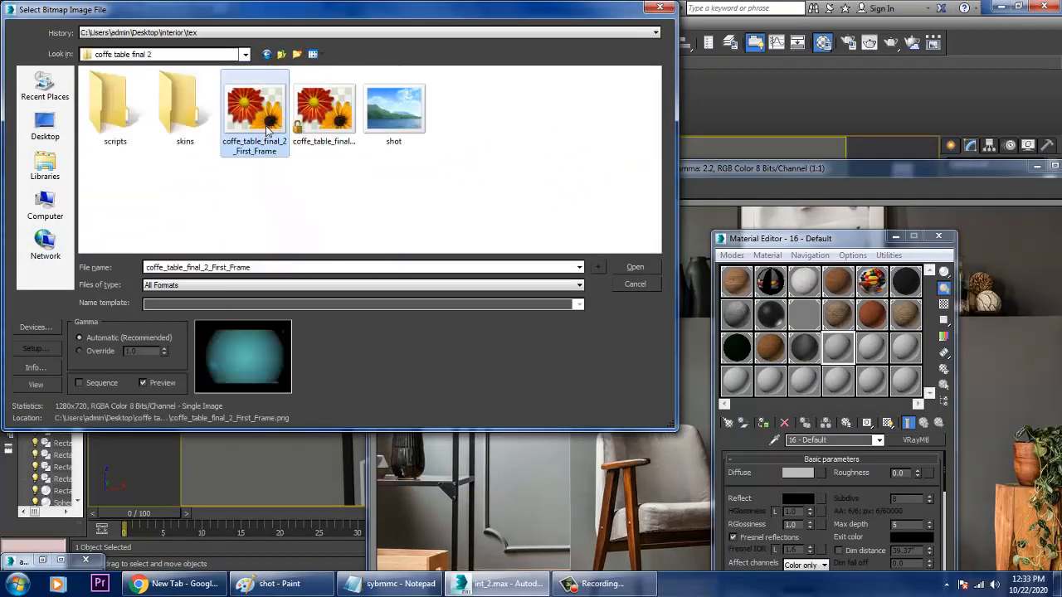
{"action": "key", "text": "Right"}
{"action": "key", "text": "Right"}
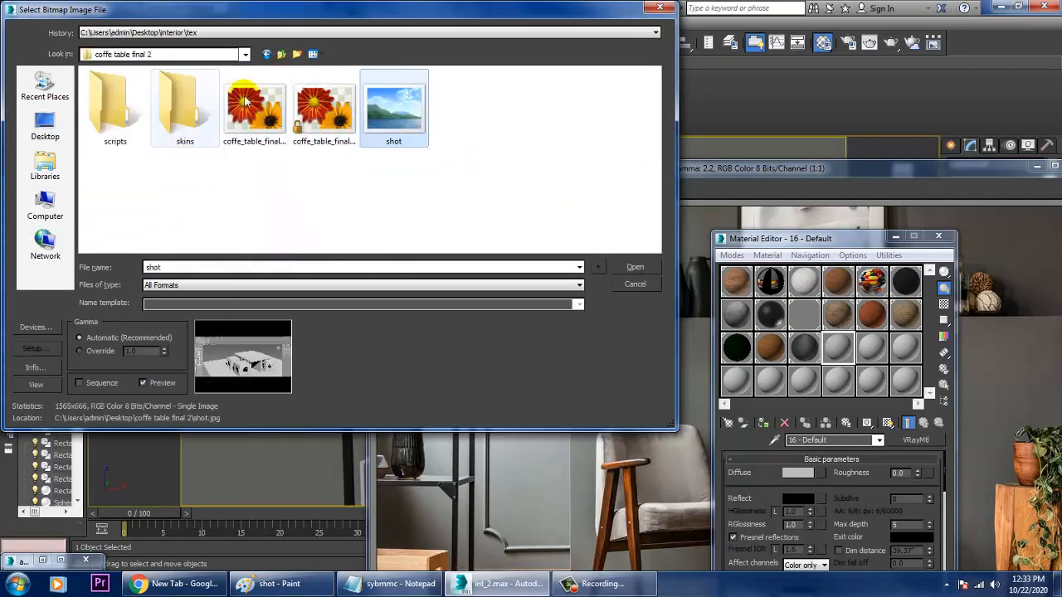
{"action": "left_click", "coordinate": [281, 53]}
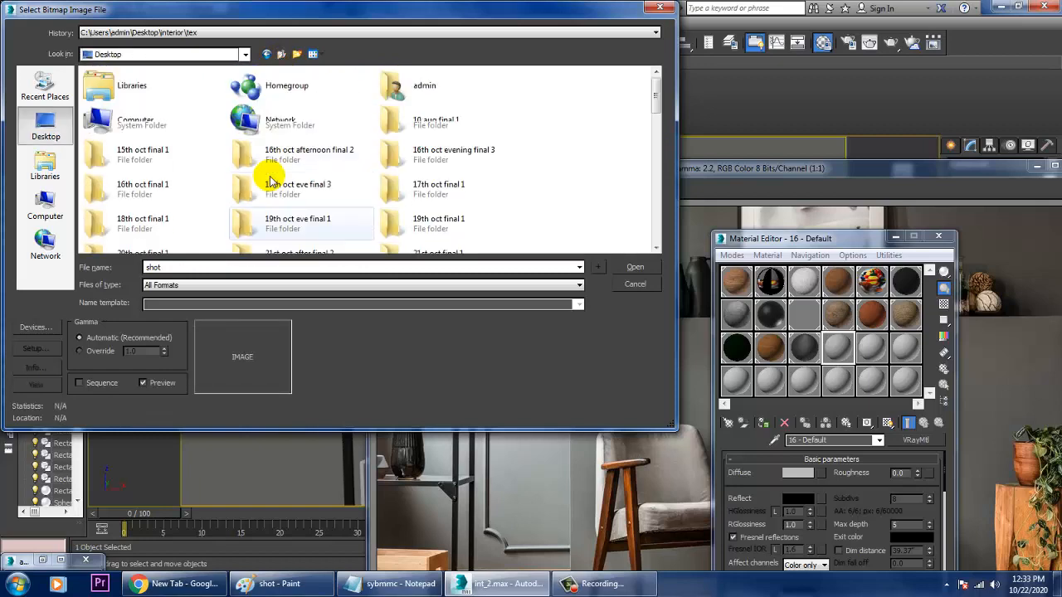
{"action": "left_click", "coordinate": [282, 189]}
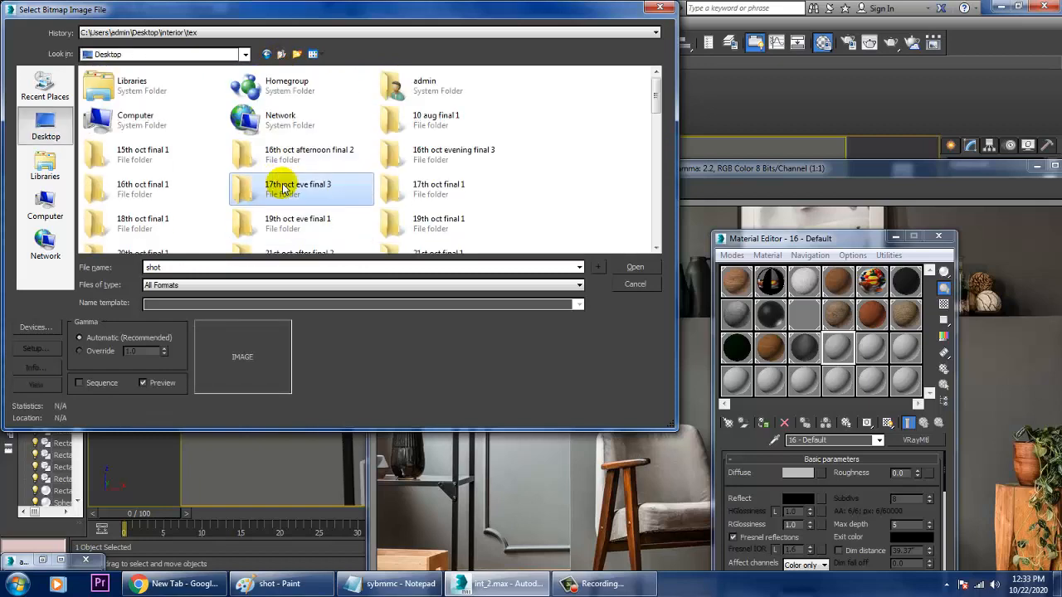
{"action": "key", "text": "t"}
{"action": "key", "text": "t"}
{"action": "key", "text": "t"}
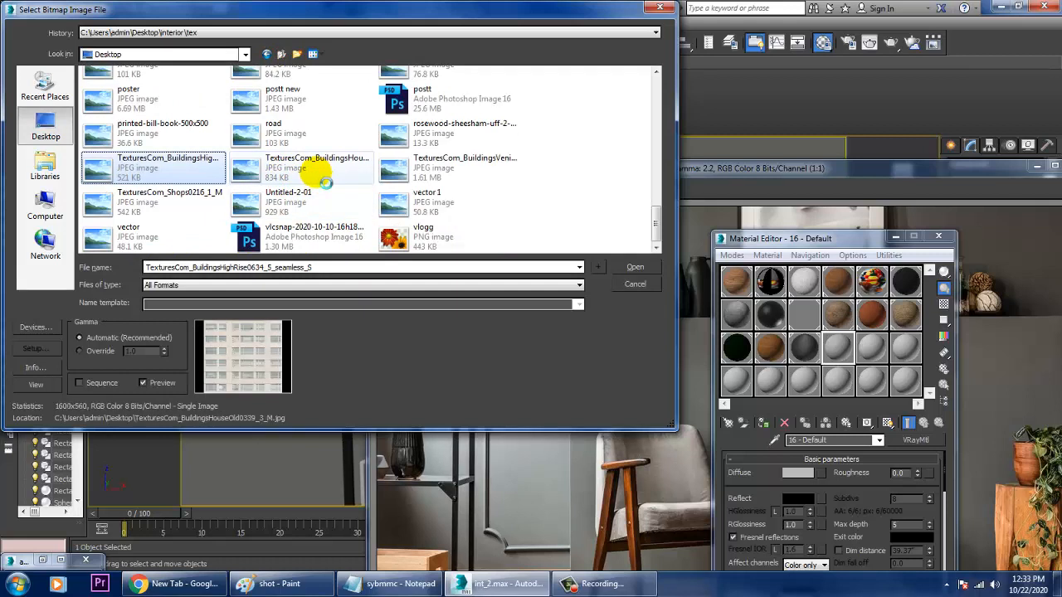
{"action": "key", "text": "t"}
{"action": "key", "text": "t"}
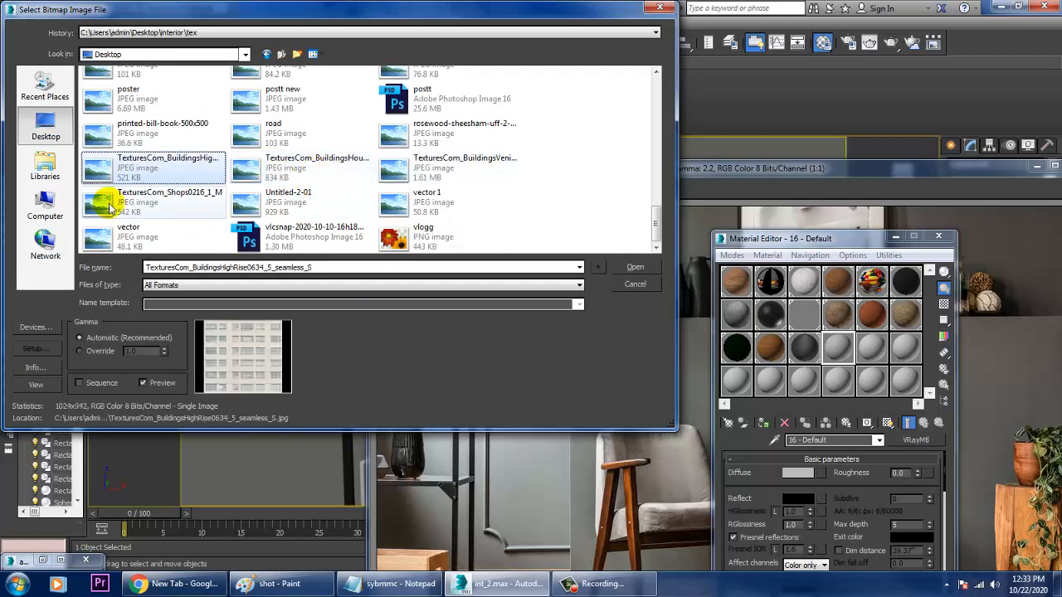
Search the Data folder on drive D for a cup texture and preview the image in its Coffe Stall folder
{"action": "left_click", "coordinate": [45, 203]}
{"action": "double_click", "coordinate": [326, 97]}
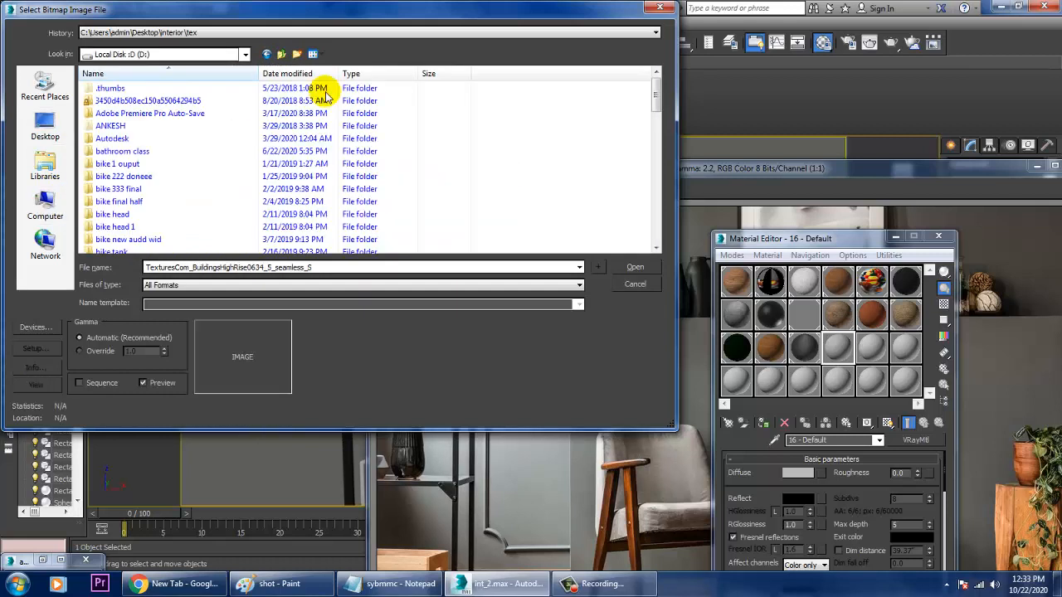
{"action": "left_click", "coordinate": [315, 153]}
{"action": "key", "text": "d"}
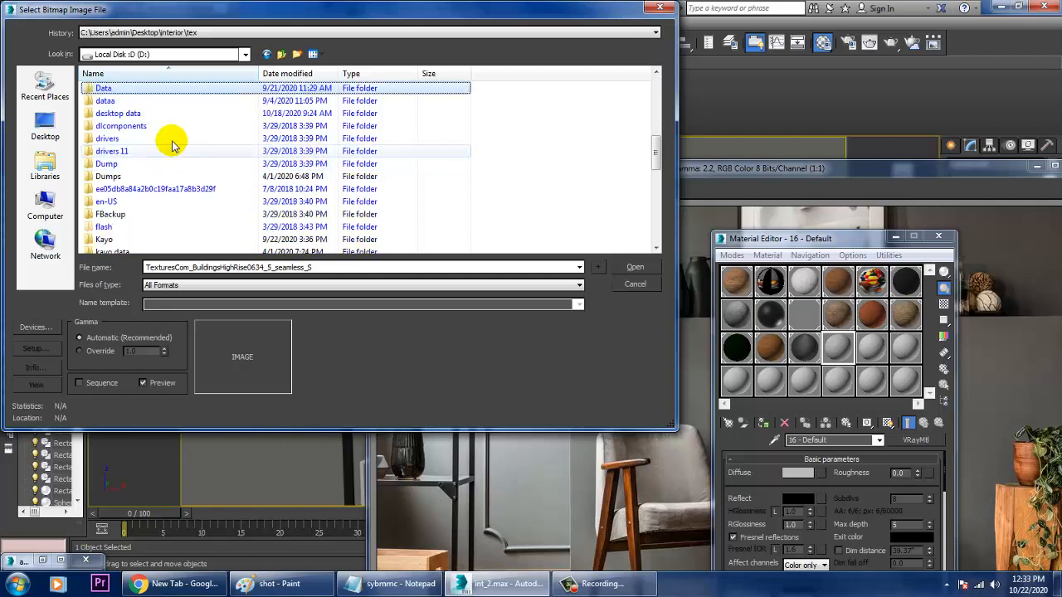
{"action": "double_click", "coordinate": [115, 88]}
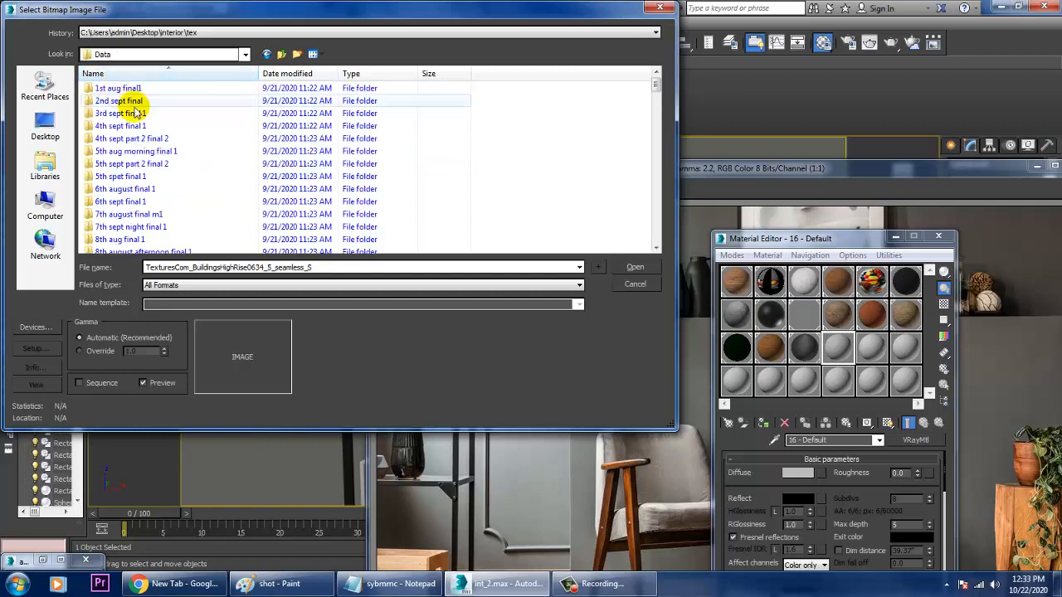
{"action": "scroll", "coordinate": [177, 161], "scroll_direction": "down", "scroll_amount": 3}
{"action": "scroll", "coordinate": [181, 199], "scroll_direction": "down", "scroll_amount": 7}
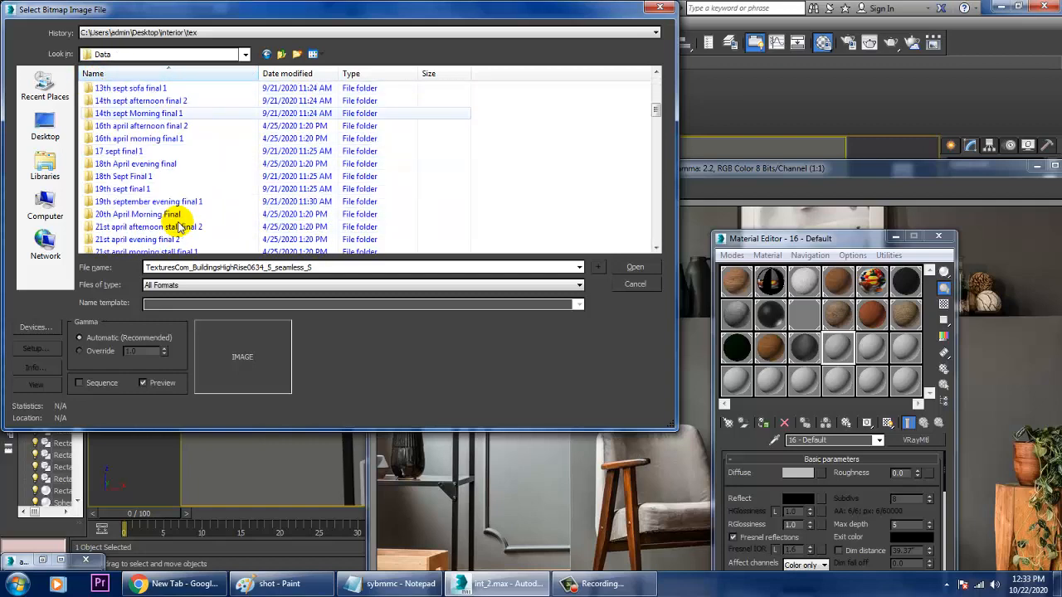
{"action": "scroll", "coordinate": [178, 226], "scroll_direction": "down", "scroll_amount": 8}
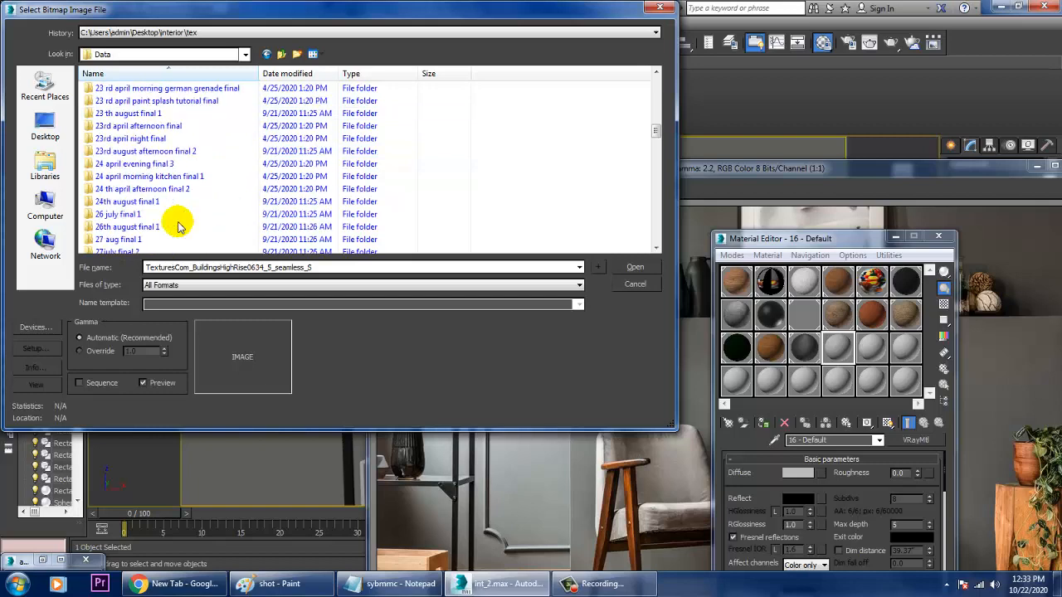
{"action": "scroll", "coordinate": [179, 224], "scroll_direction": "down", "scroll_amount": 2}
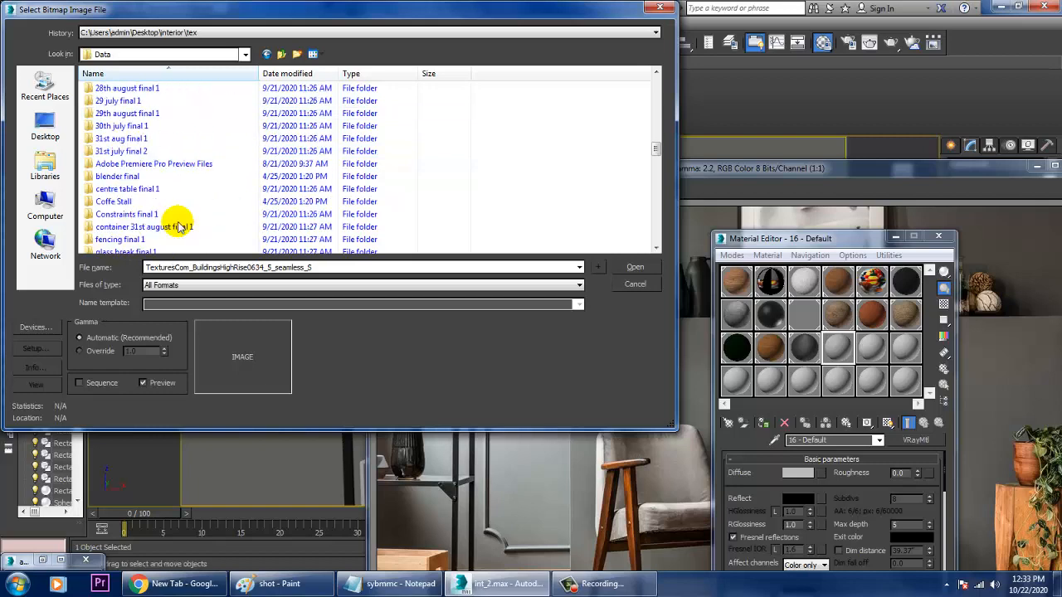
{"action": "left_click", "coordinate": [158, 204]}
{"action": "double_click", "coordinate": [120, 211]}
{"action": "left_click", "coordinate": [124, 106]}
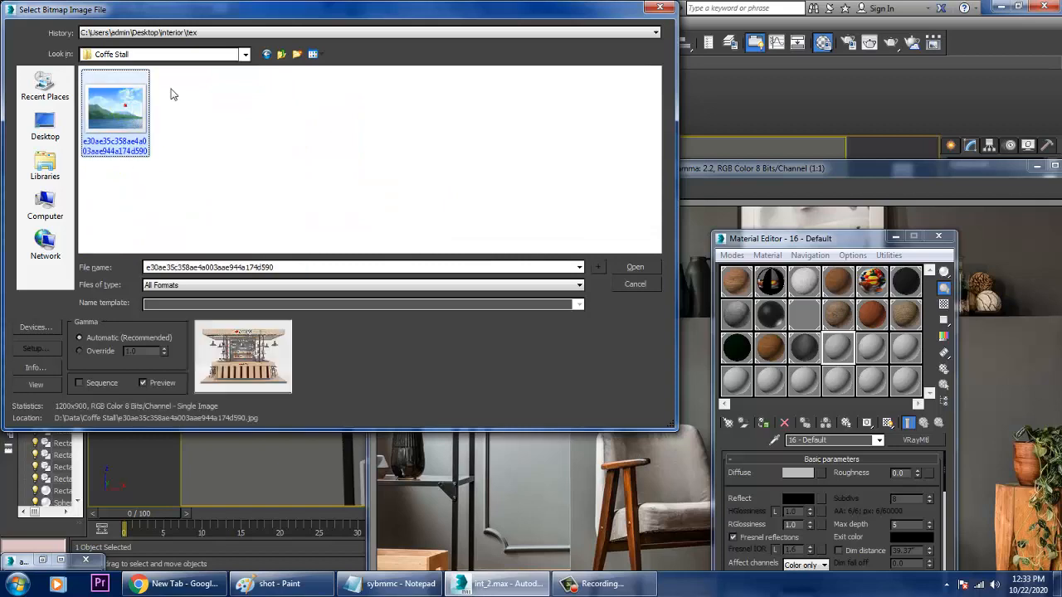
Look for a cup texture in the Data folder and preview both images in its stall folder
{"action": "left_click", "coordinate": [274, 55]}
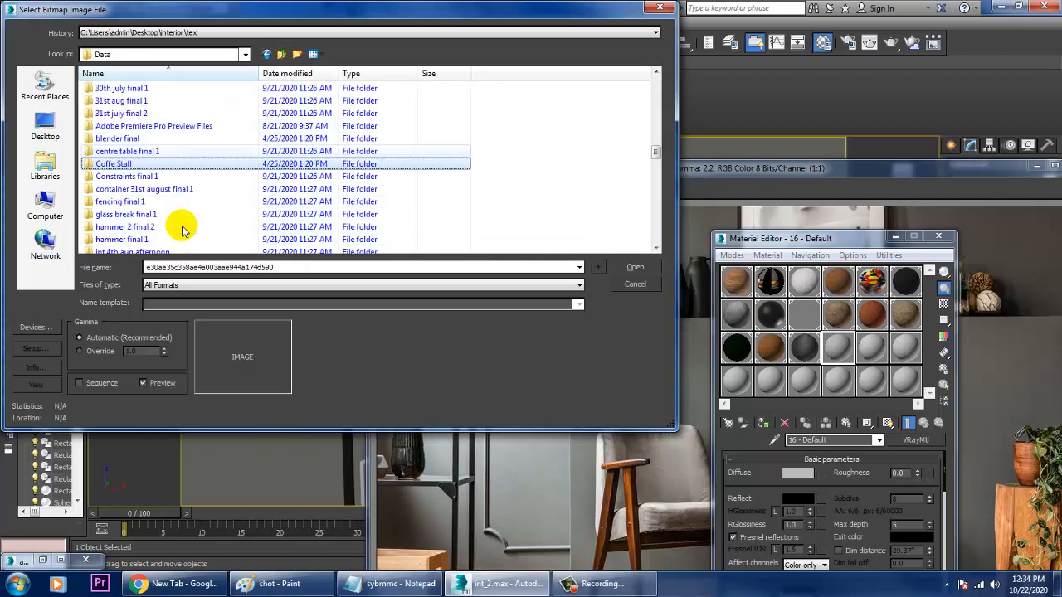
{"action": "scroll", "coordinate": [179, 224], "scroll_direction": "down", "scroll_amount": 2}
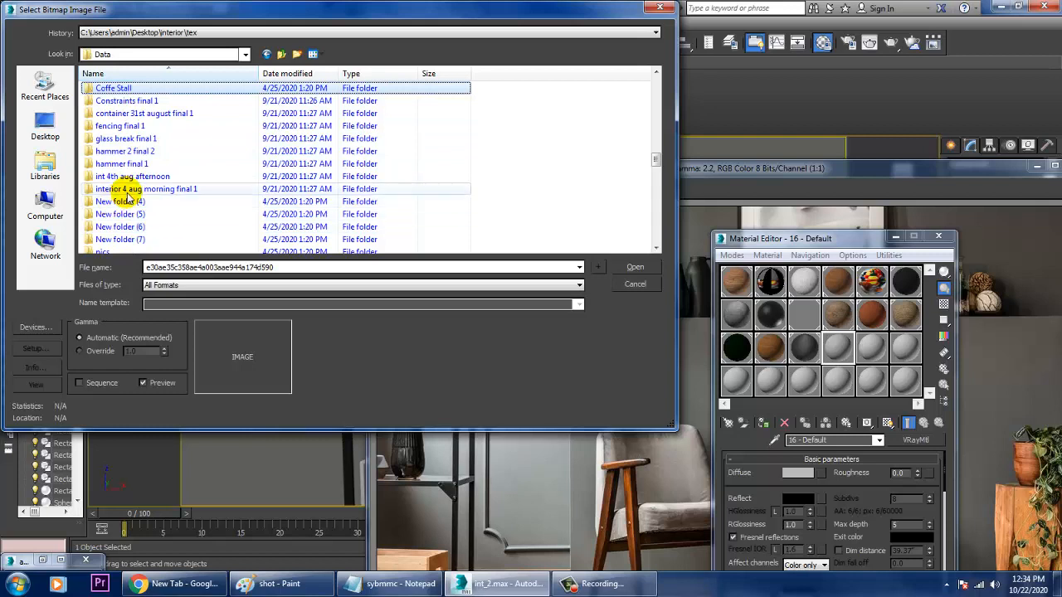
{"action": "scroll", "coordinate": [130, 195], "scroll_direction": "down", "scroll_amount": 2}
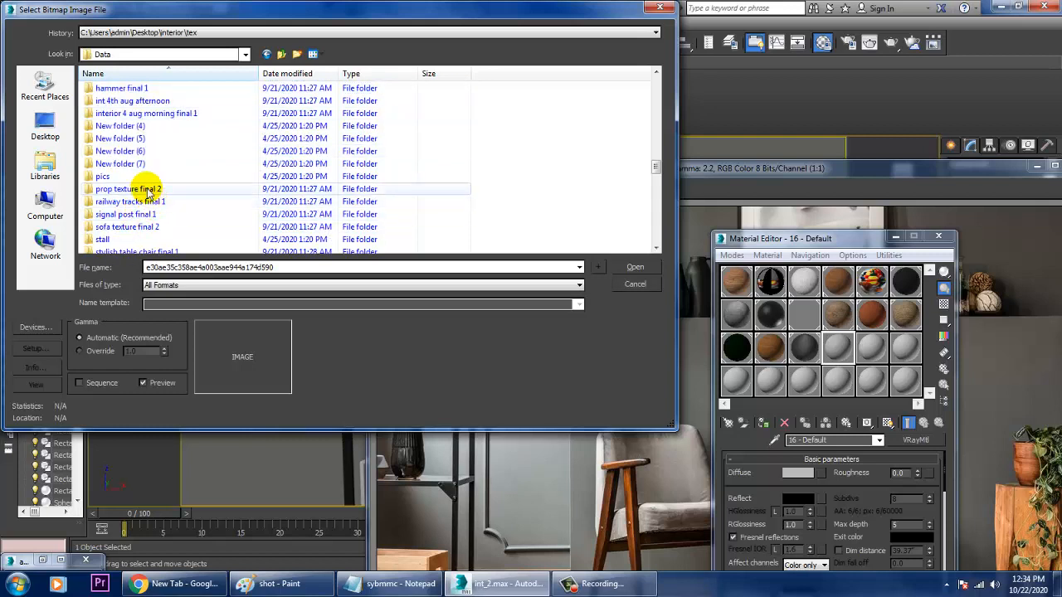
{"action": "scroll", "coordinate": [170, 232], "scroll_direction": "down", "scroll_amount": 1}
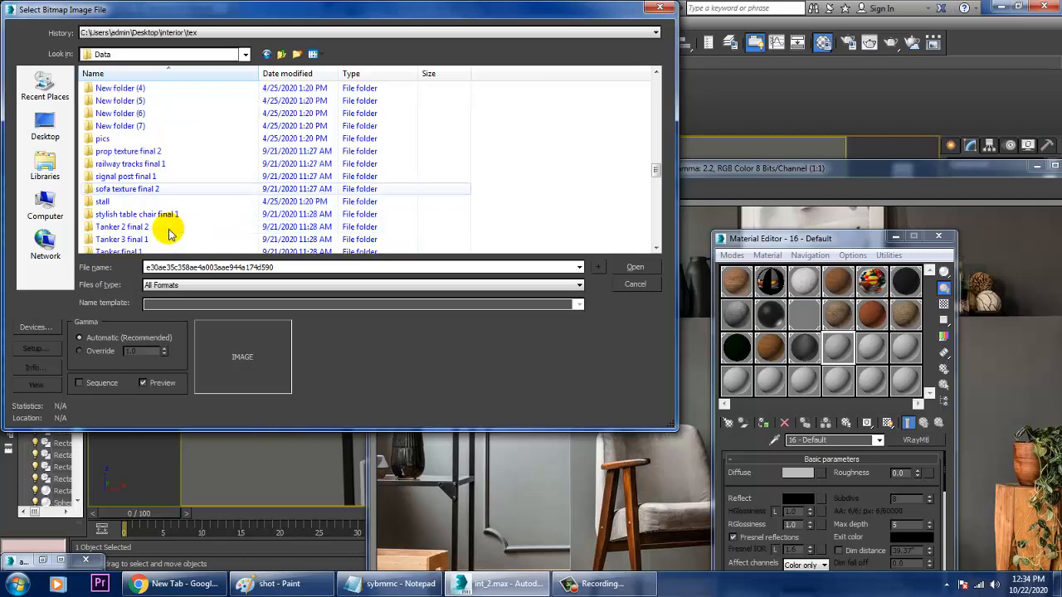
{"action": "double_click", "coordinate": [115, 202]}
{"action": "left_click", "coordinate": [118, 116]}
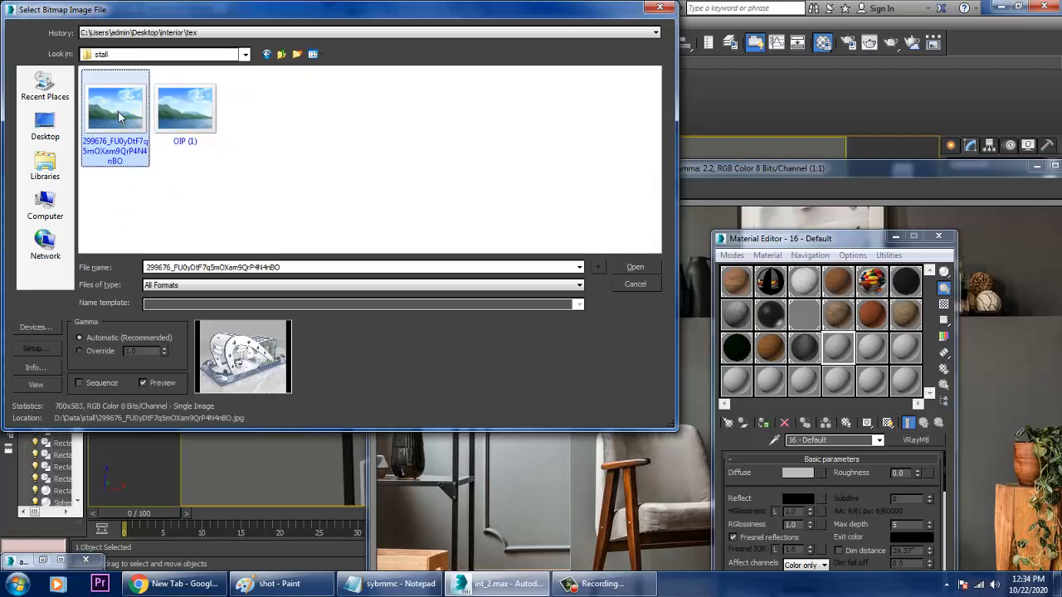
{"action": "left_click", "coordinate": [184, 109]}
{"action": "left_click", "coordinate": [276, 59]}
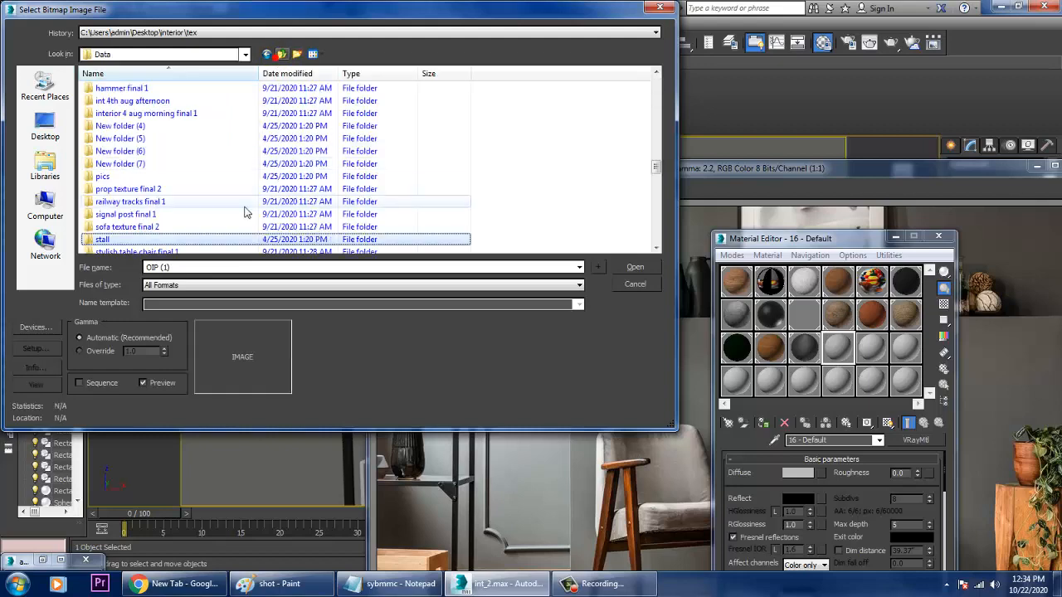
Open the textures folder inside Data and preview its map images and its bunker paint, road and grass textures
{"action": "scroll", "coordinate": [242, 207], "scroll_direction": "down", "scroll_amount": 2}
{"action": "double_click", "coordinate": [110, 239]}
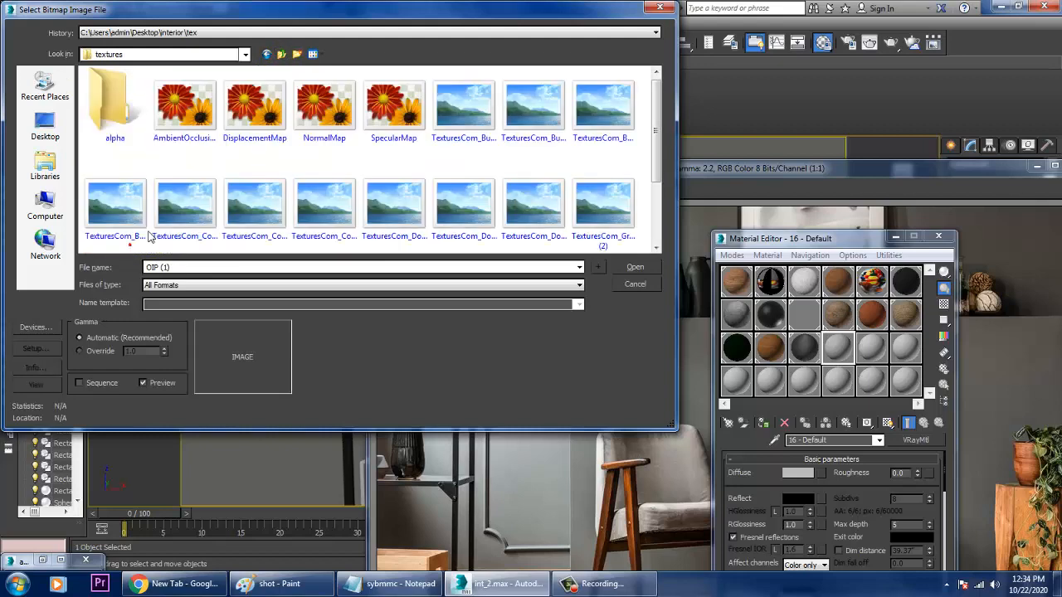
{"action": "left_click", "coordinate": [184, 100]}
{"action": "left_click", "coordinate": [255, 103]}
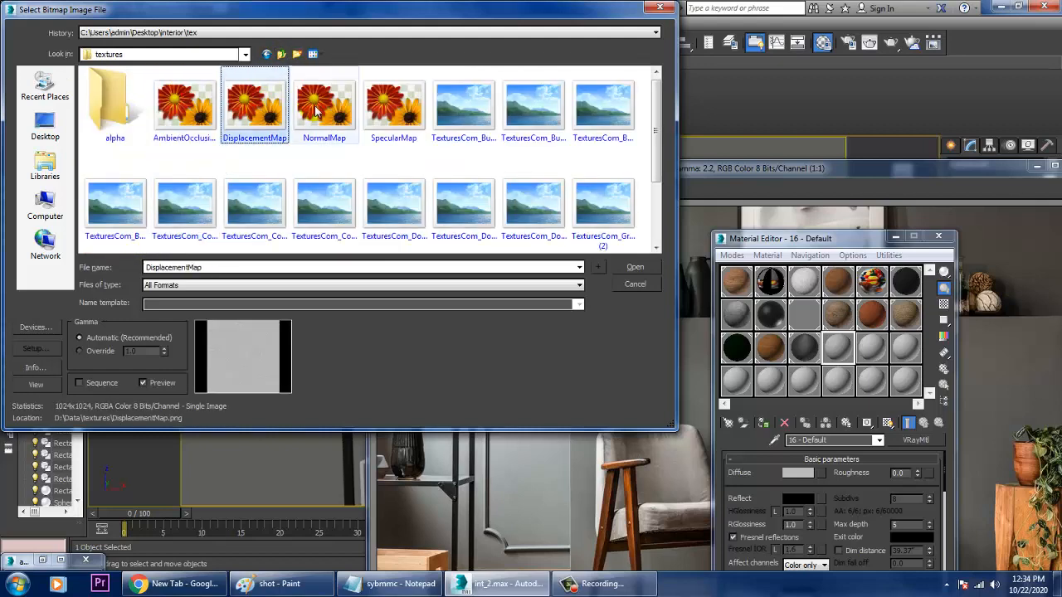
{"action": "left_click", "coordinate": [316, 111]}
{"action": "left_click", "coordinate": [463, 106]}
{"action": "scroll", "coordinate": [543, 177], "scroll_direction": "down", "scroll_amount": 1}
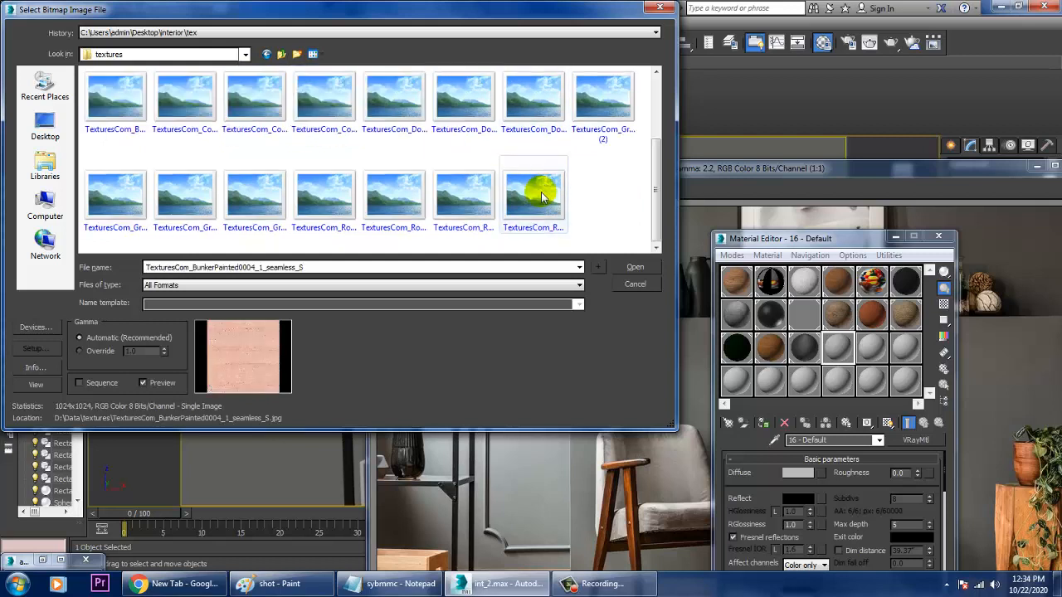
{"action": "left_click", "coordinate": [541, 200]}
{"action": "left_click", "coordinate": [481, 207]}
{"action": "left_click", "coordinate": [393, 207]}
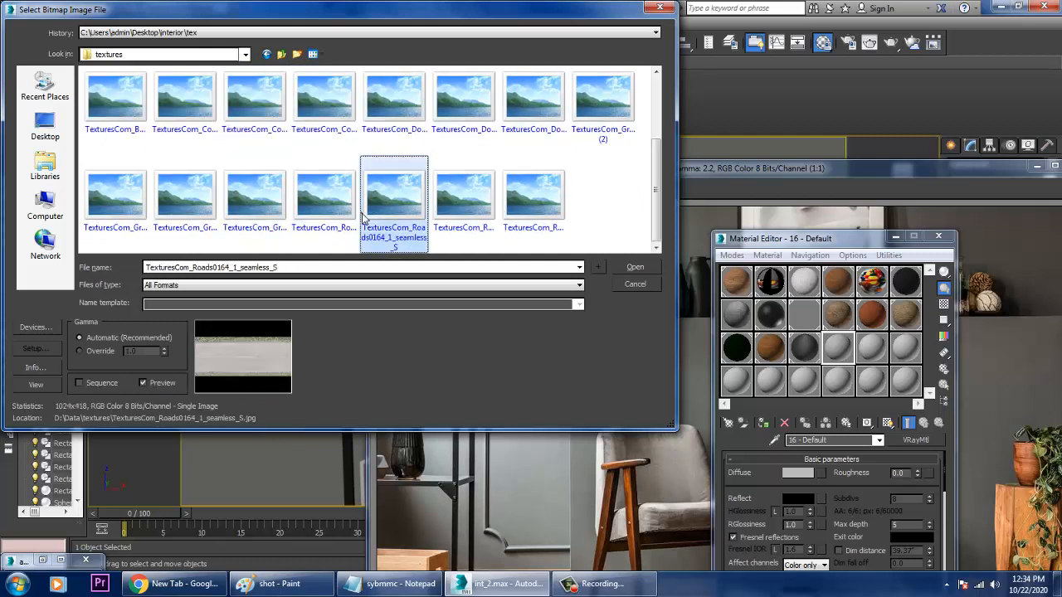
{"action": "left_click", "coordinate": [328, 217]}
{"action": "key", "text": "Left"}
{"action": "key", "text": "Left"}
{"action": "key", "text": "Left"}
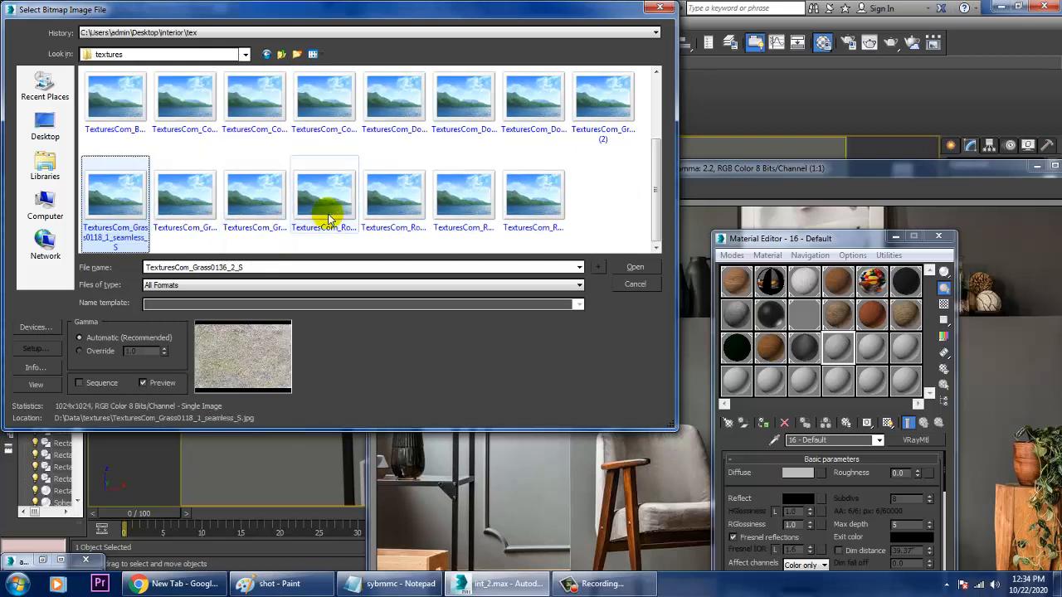
Preview the concrete, wooden door and BunkerPainted images in the textures folder, going back to AmbientOcclusionMap
{"action": "key", "text": "Up"}
{"action": "key", "text": "Right"}
{"action": "key", "text": "Right"}
{"action": "key", "text": "Right"}
{"action": "key", "text": "Right"}
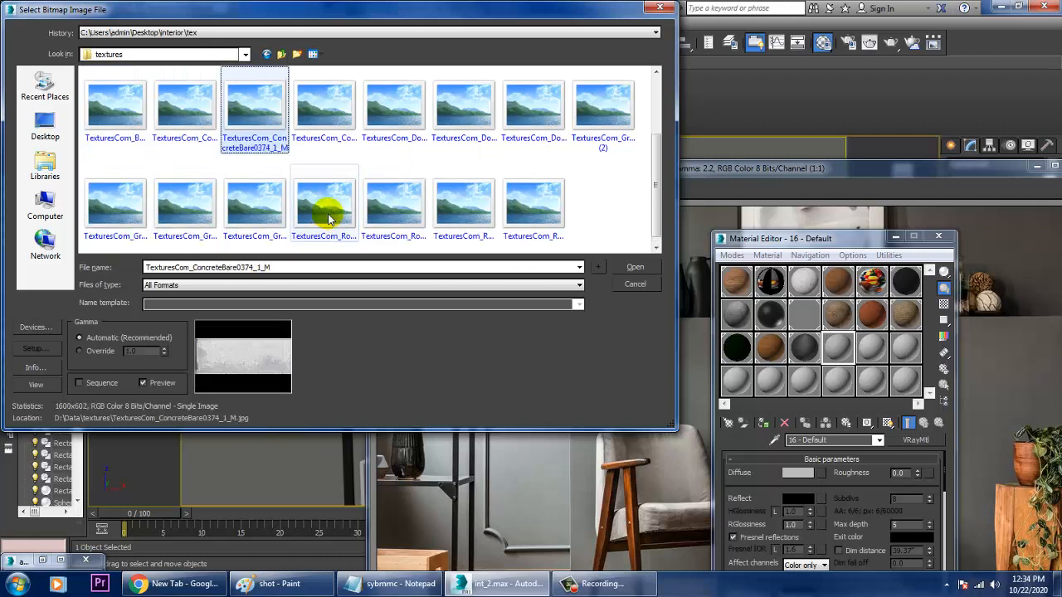
{"action": "key", "text": "Left"}
{"action": "key", "text": "Left"}
{"action": "key", "text": "Right"}
{"action": "key", "text": "Right"}
{"action": "key", "text": "Right"}
{"action": "key", "text": "Right"}
{"action": "key", "text": "Right"}
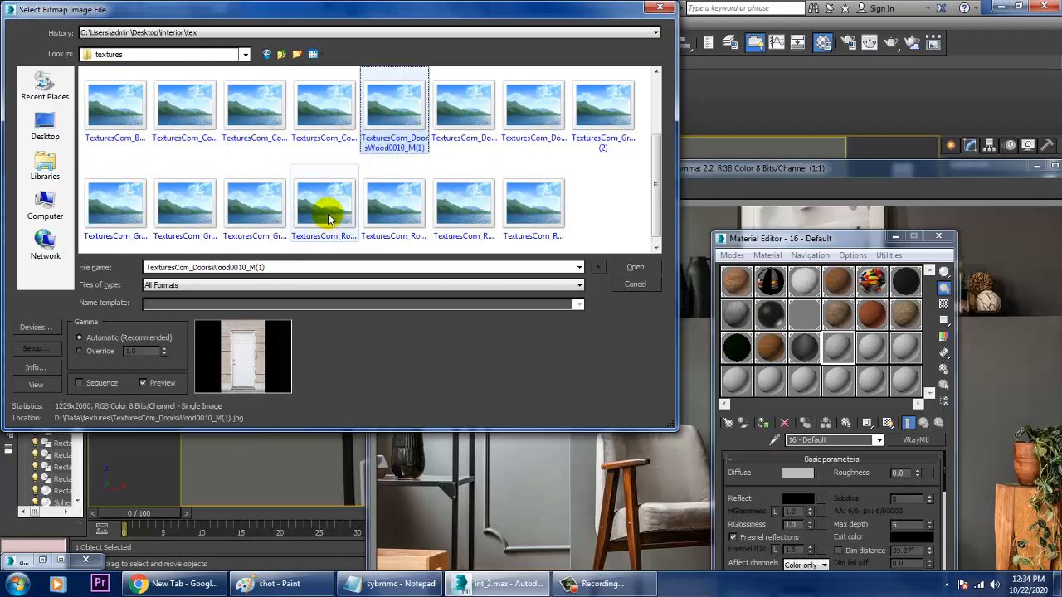
{"action": "key", "text": "Up"}
{"action": "key", "text": "Left"}
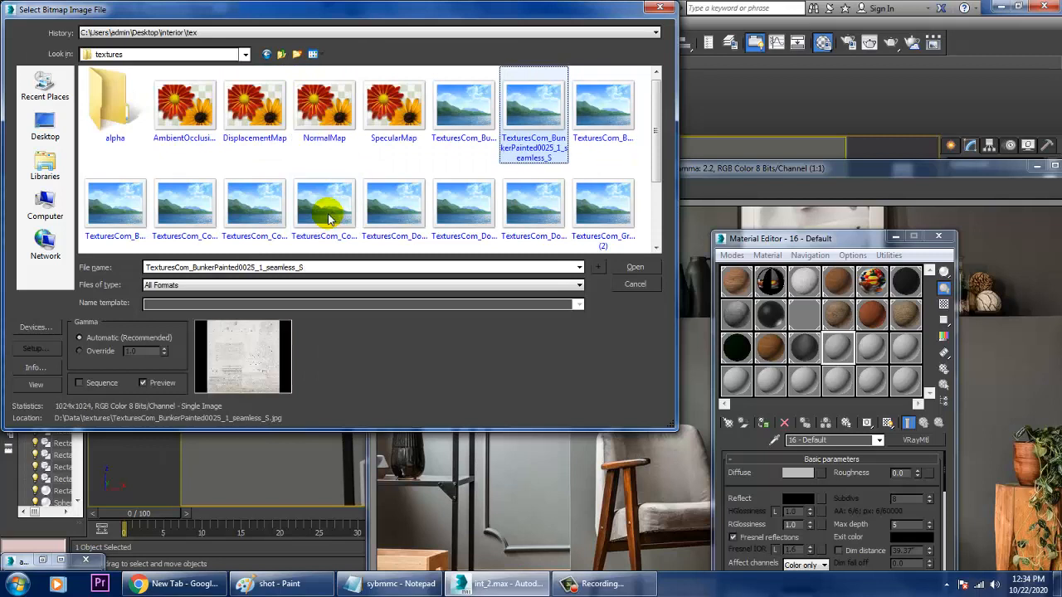
{"action": "key", "text": "Left"}
{"action": "key", "text": "Left"}
{"action": "key", "text": "Left"}
{"action": "key", "text": "Left"}
{"action": "key", "text": "Left"}
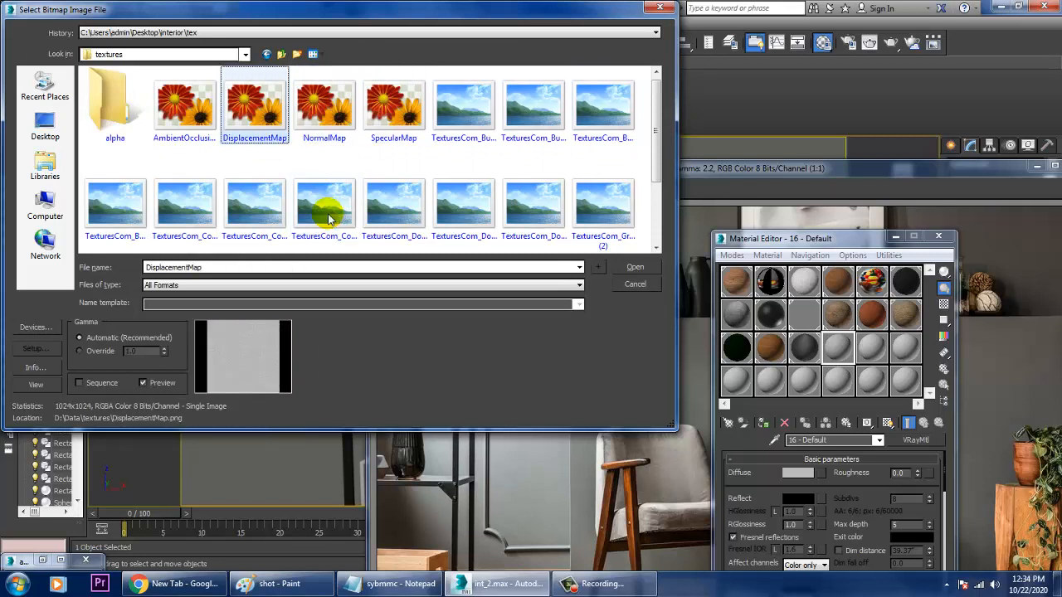
{"action": "key", "text": "Left"}
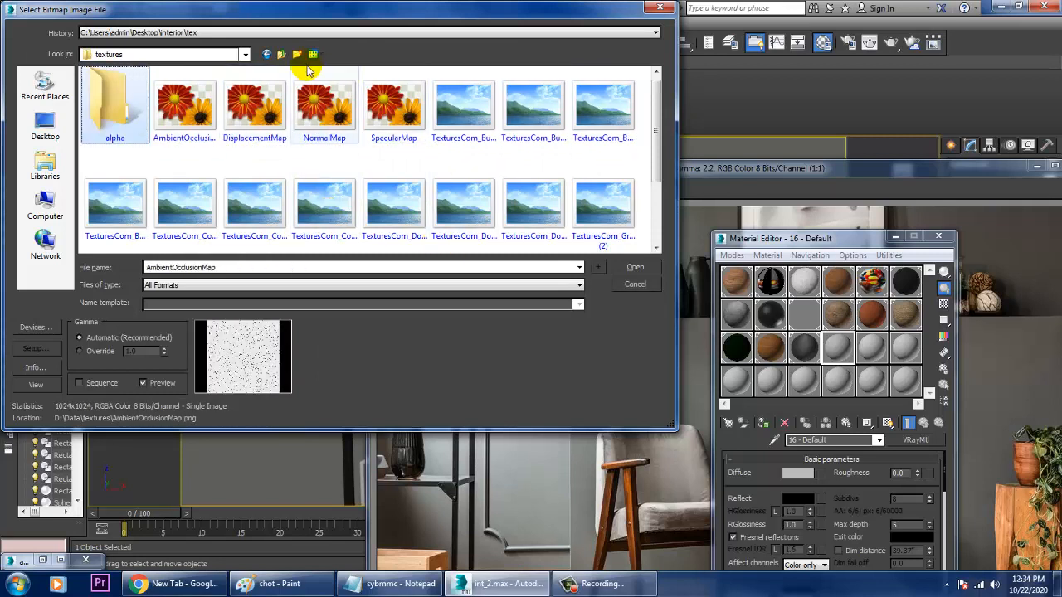
Return to the Data folder, look through its subfolders and loose images, and preview the post 11 image
{"action": "left_click", "coordinate": [283, 54]}
{"action": "scroll", "coordinate": [224, 236], "scroll_direction": "down", "scroll_amount": 2}
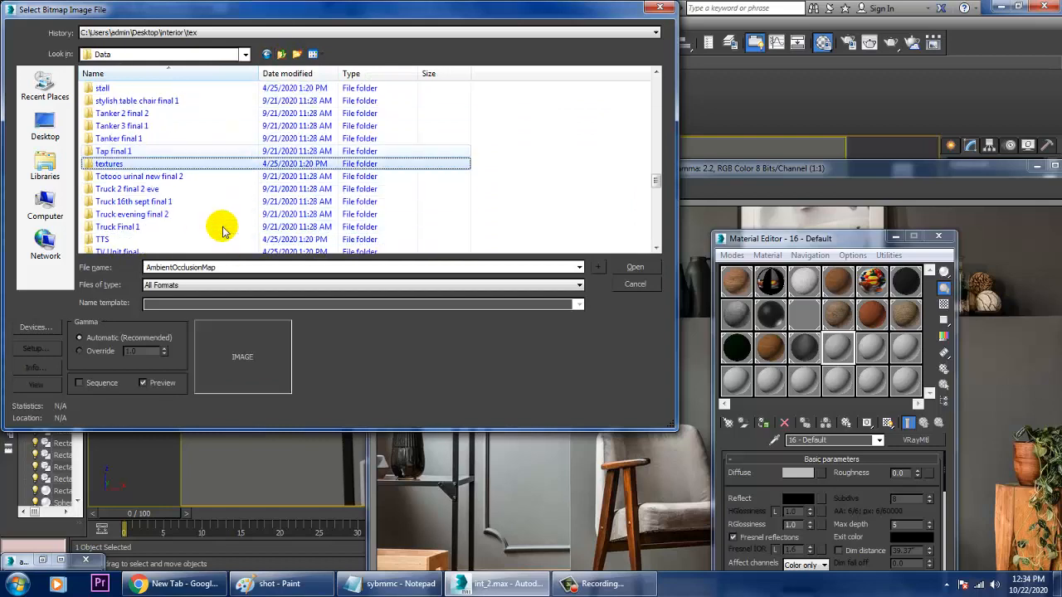
{"action": "scroll", "coordinate": [222, 231], "scroll_direction": "down", "scroll_amount": 1}
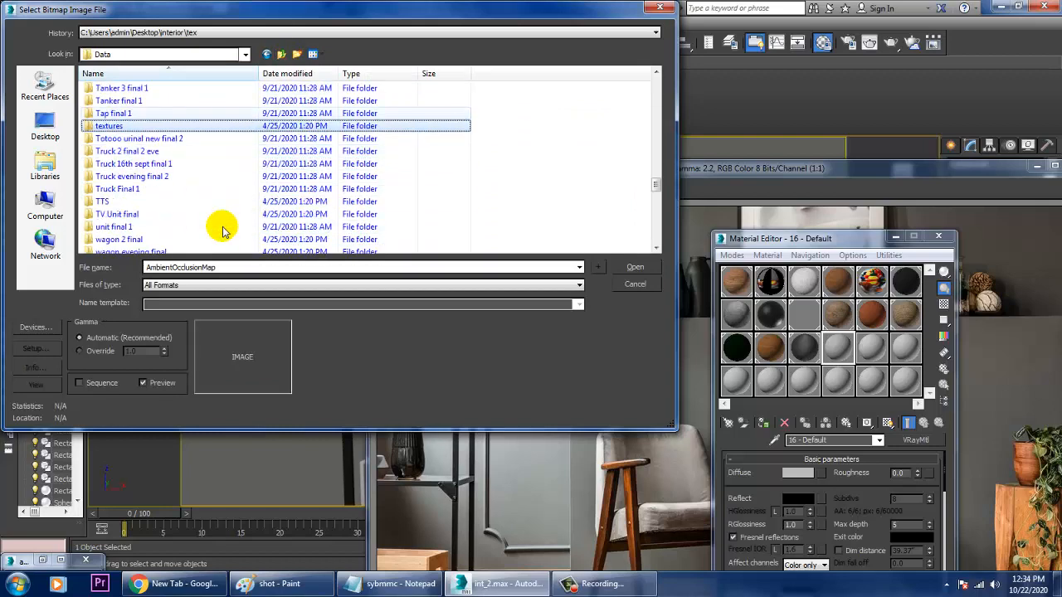
{"action": "scroll", "coordinate": [223, 230], "scroll_direction": "down", "scroll_amount": 2}
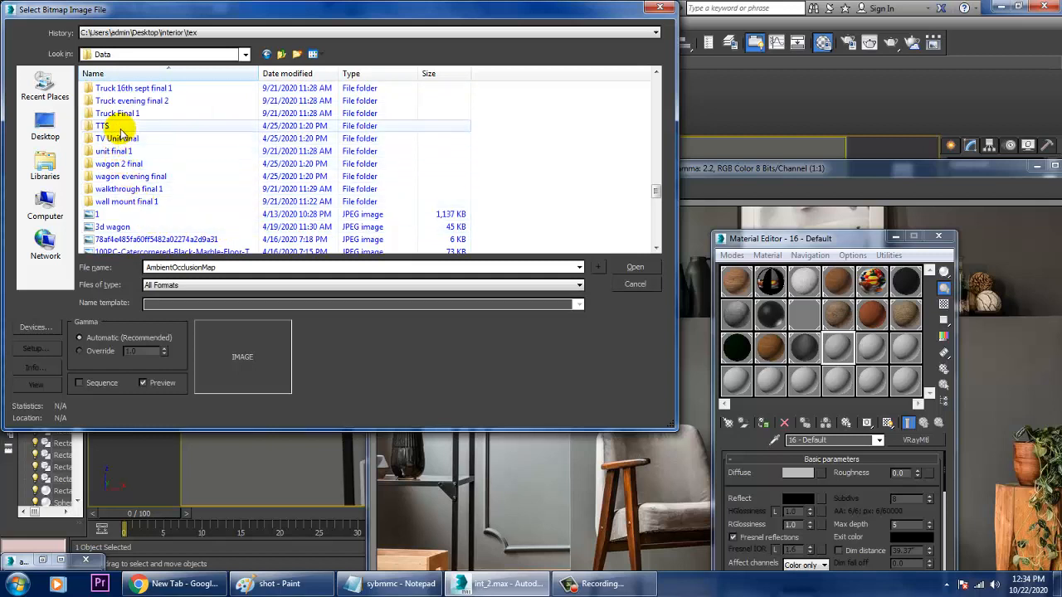
{"action": "scroll", "coordinate": [141, 217], "scroll_direction": "down", "scroll_amount": 3}
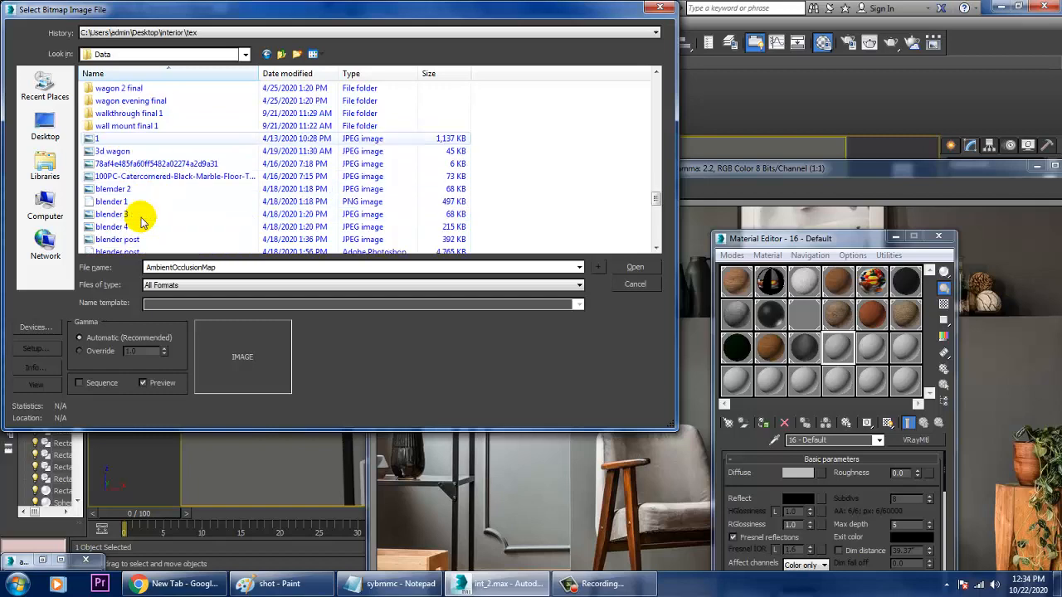
{"action": "scroll", "coordinate": [142, 217], "scroll_direction": "down", "scroll_amount": 4}
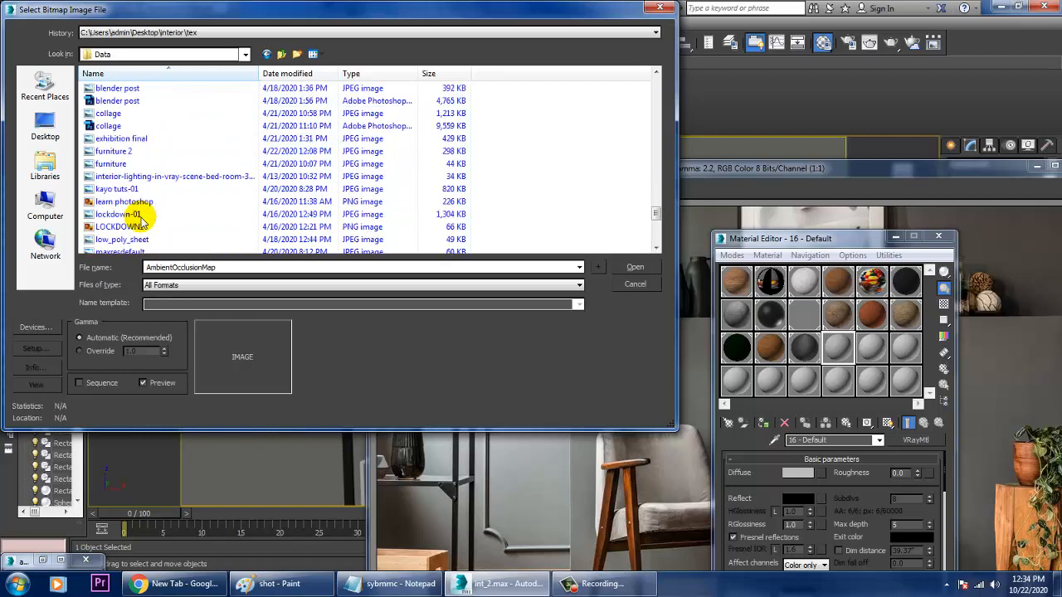
{"action": "scroll", "coordinate": [142, 214], "scroll_direction": "down", "scroll_amount": 1}
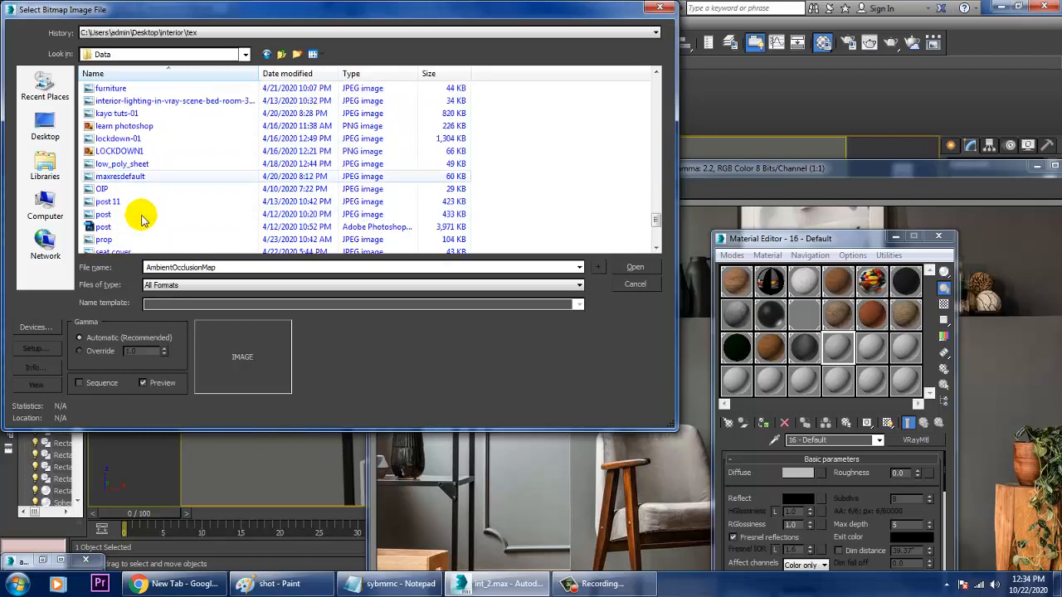
{"action": "left_click", "coordinate": [142, 203]}
{"action": "scroll", "coordinate": [142, 209], "scroll_direction": "up", "scroll_amount": 15}
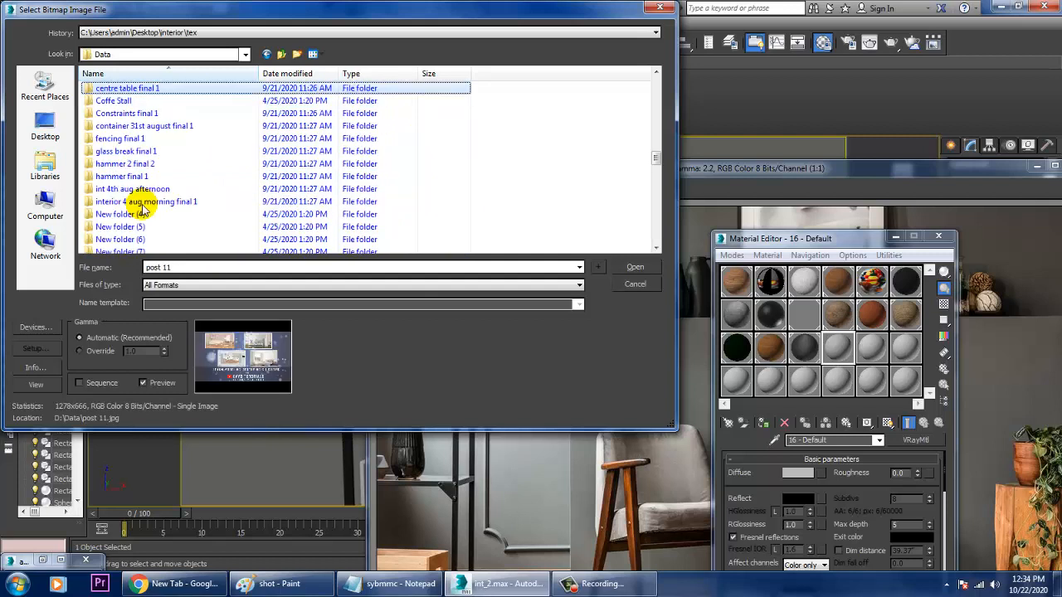
Search the Data folder for a file name starting with "cera", clearing the entry when done
{"action": "left_click_drag", "start_coordinate": [203, 267], "coordinate": [83, 267]}
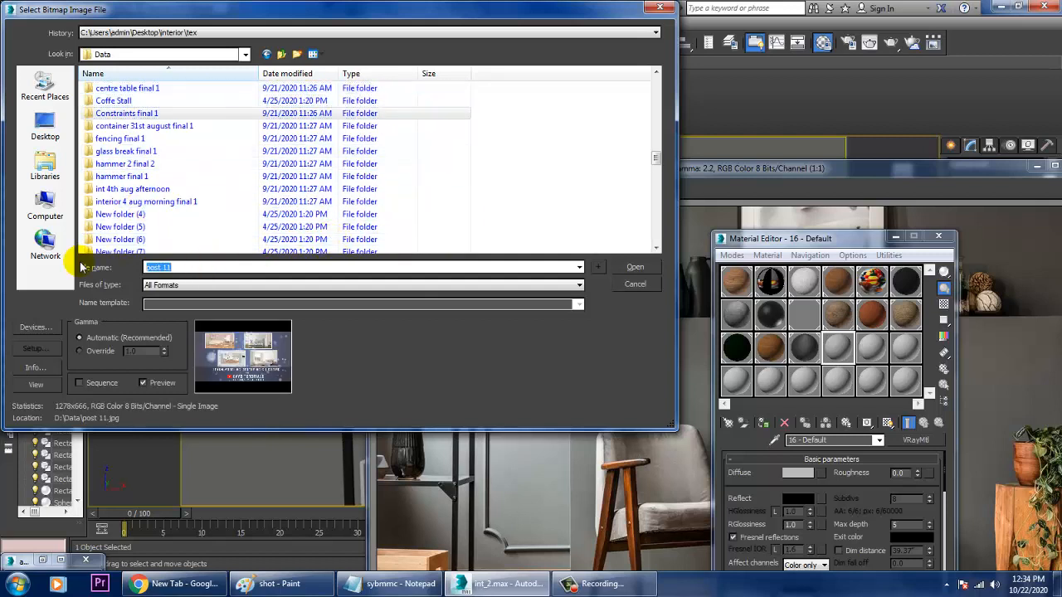
{"action": "type", "text": "cera"}
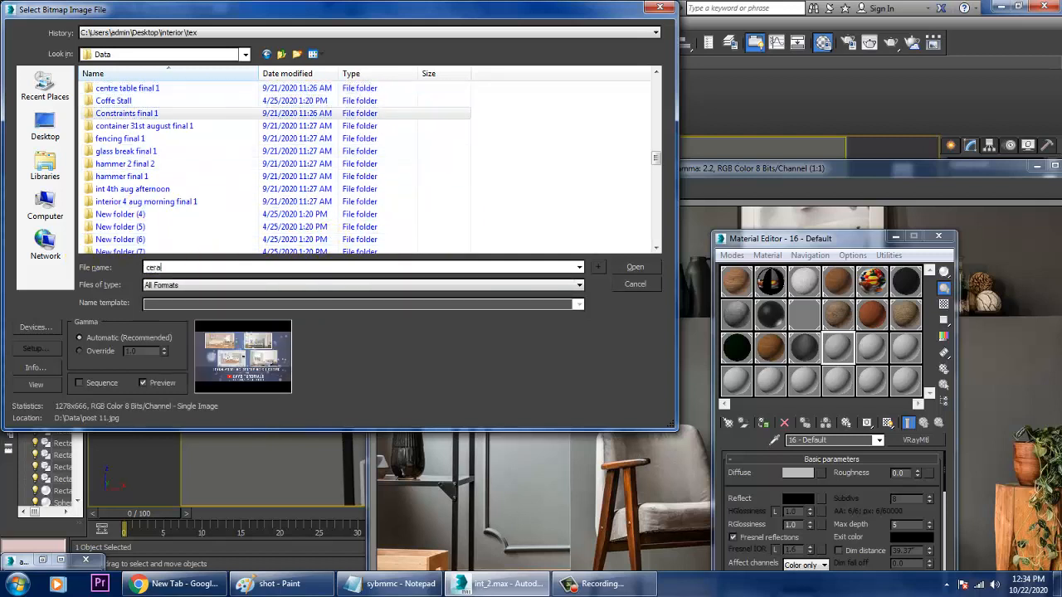
{"action": "key", "text": "BackSpace"}
{"action": "key", "text": "BackSpace"}
{"action": "key", "text": "BackSpace"}
{"action": "key", "text": "BackSpace"}
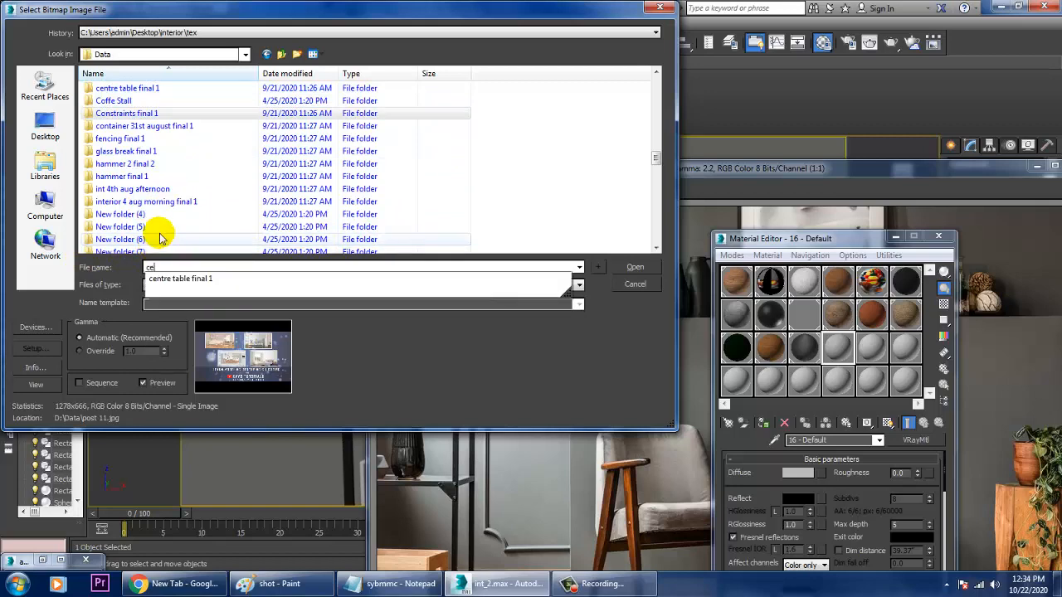
{"action": "left_click", "coordinate": [135, 226]}
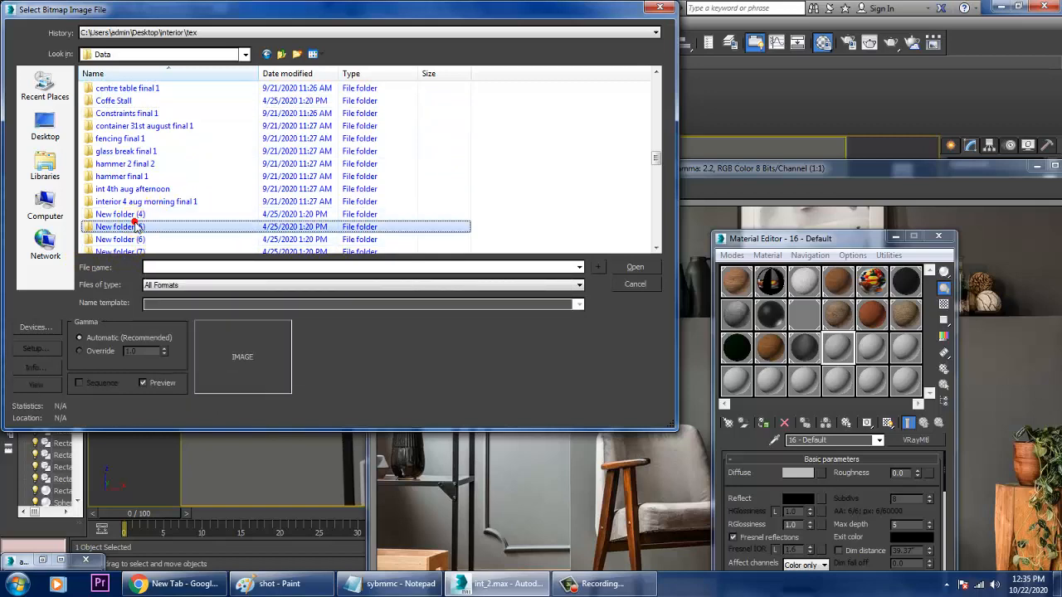
Look through the loose images in the Data folder and preview the black marble floor tile, 78af4e485fa60ff5482a02274a2d9a31, 3d wagon and 1 images
{"action": "scroll", "coordinate": [137, 228], "scroll_direction": "down", "scroll_amount": 10}
{"action": "scroll", "coordinate": [137, 228], "scroll_direction": "down", "scroll_amount": 7}
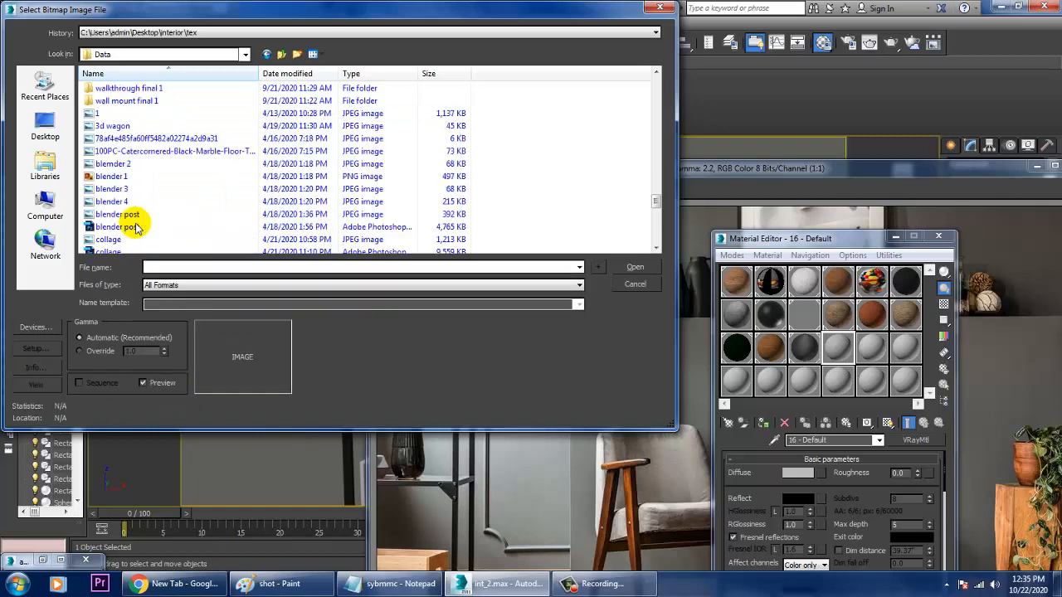
{"action": "scroll", "coordinate": [108, 237], "scroll_direction": "down", "scroll_amount": 10}
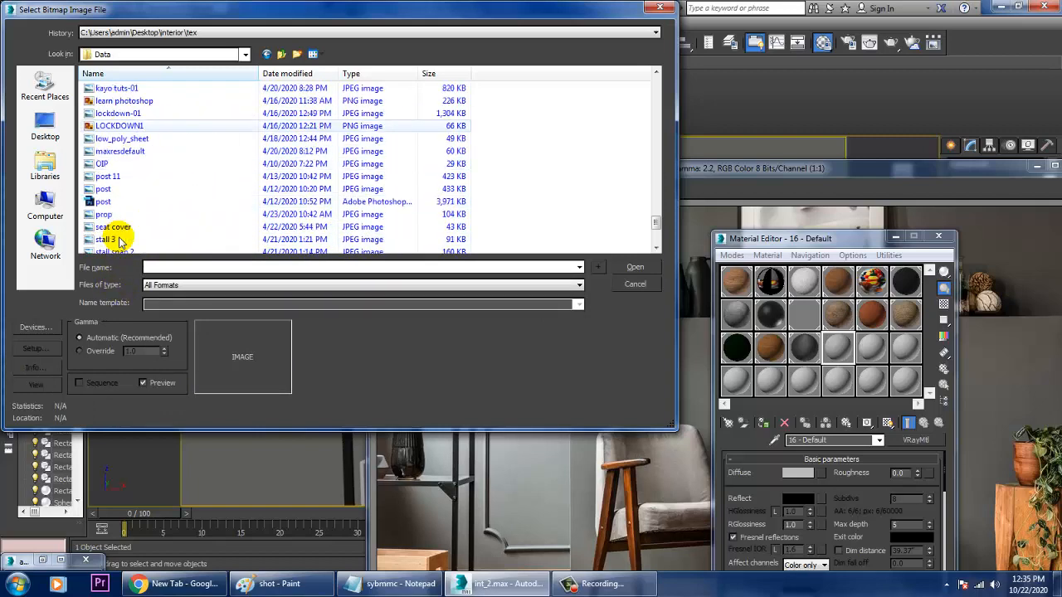
{"action": "scroll", "coordinate": [152, 233], "scroll_direction": "down", "scroll_amount": 2}
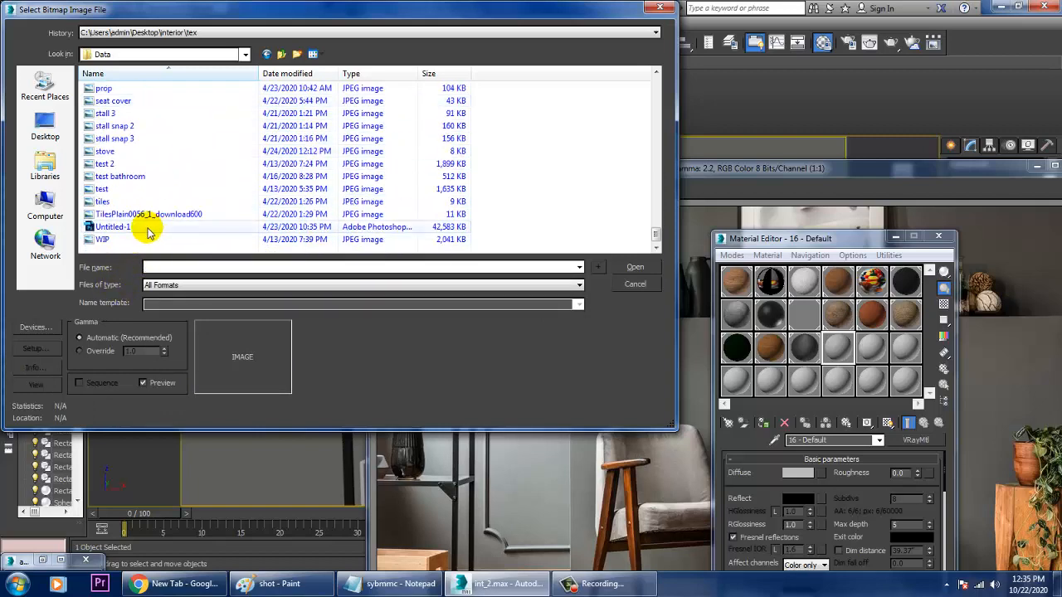
{"action": "scroll", "coordinate": [149, 231], "scroll_direction": "up", "scroll_amount": 5}
{"action": "scroll", "coordinate": [147, 232], "scroll_direction": "up", "scroll_amount": 3}
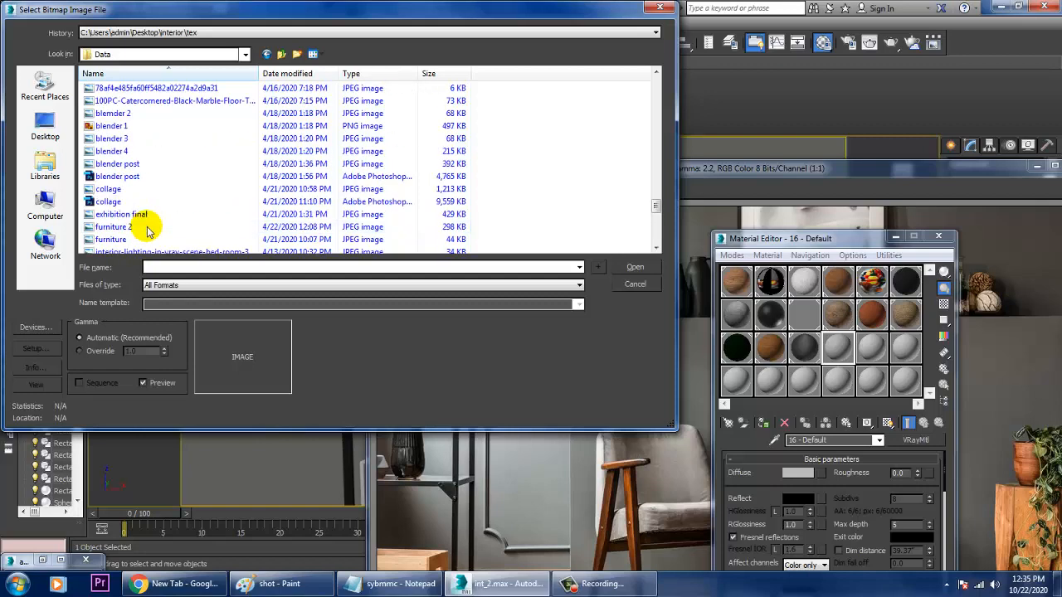
{"action": "scroll", "coordinate": [147, 232], "scroll_direction": "up", "scroll_amount": 2}
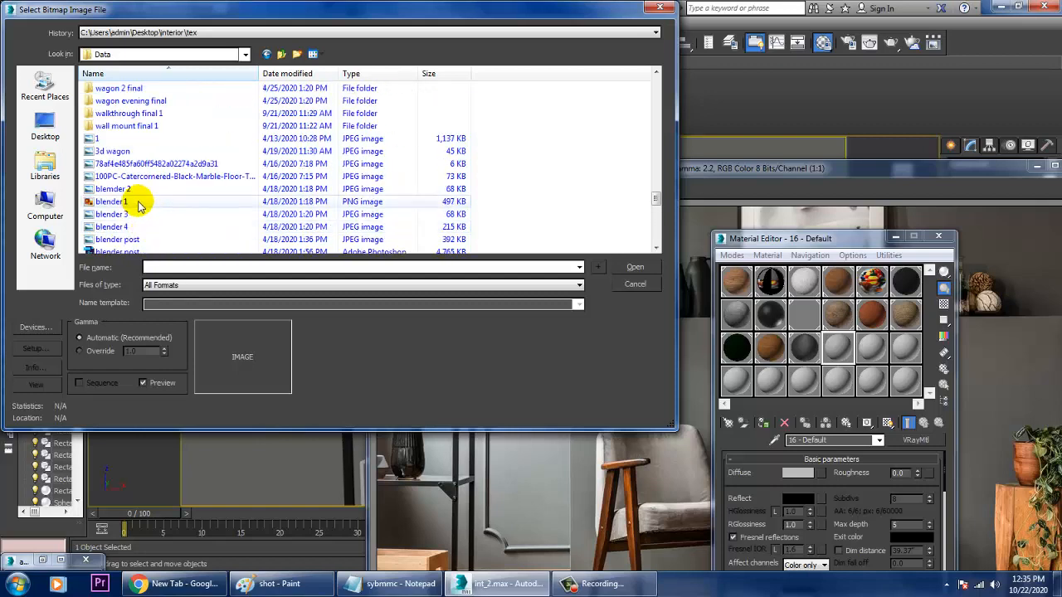
{"action": "left_click", "coordinate": [170, 179]}
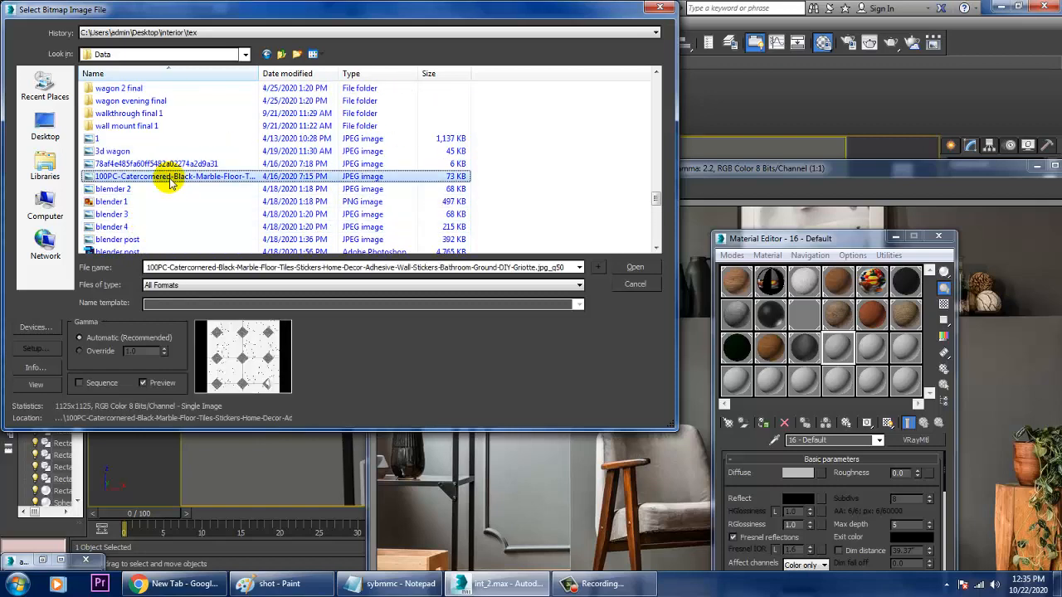
{"action": "left_click", "coordinate": [157, 164]}
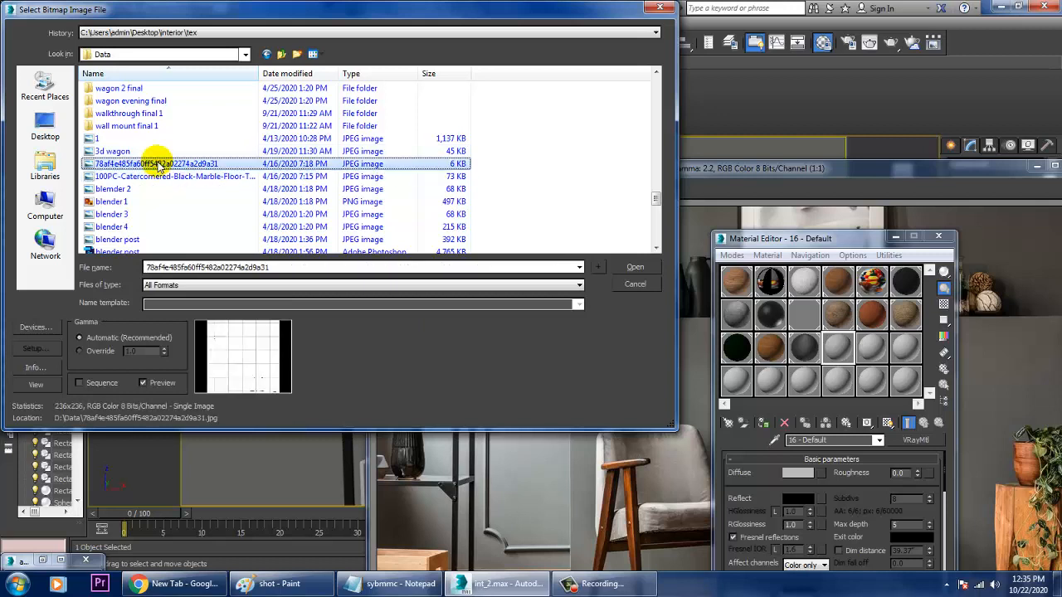
{"action": "left_click", "coordinate": [112, 151]}
{"action": "left_click", "coordinate": [110, 138]}
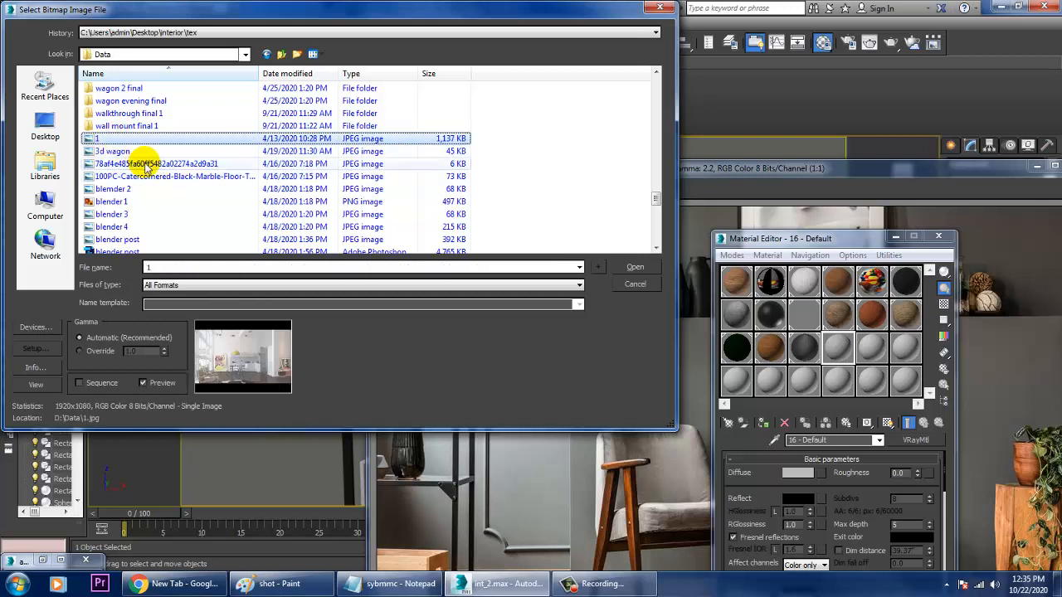
Look through the Data folder's subfolders and preview the OIP (1) image in the stall folder, returning to Data
{"action": "scroll", "coordinate": [148, 166], "scroll_direction": "up", "scroll_amount": 3}
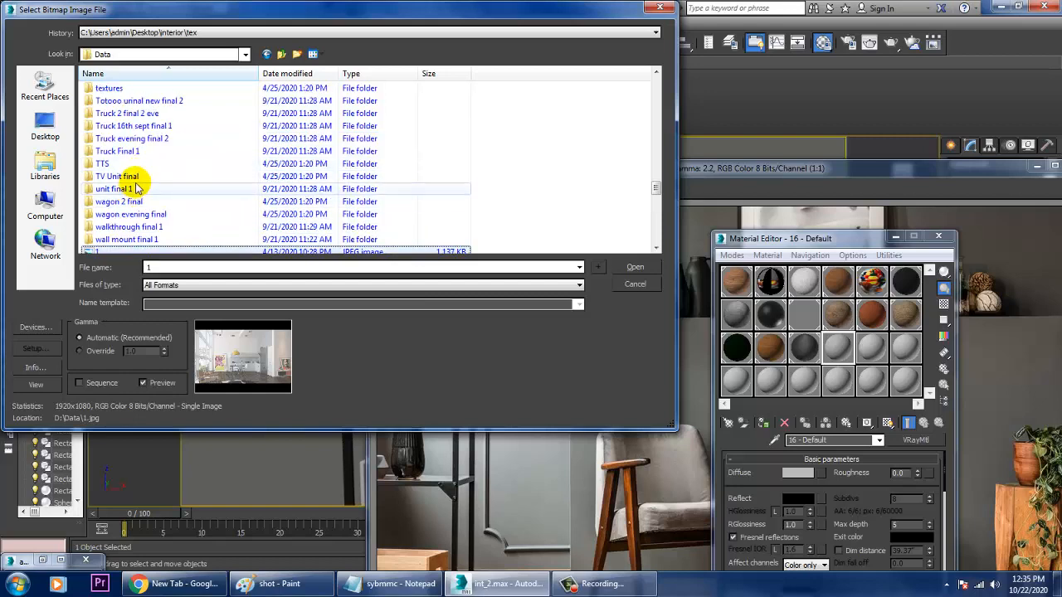
{"action": "scroll", "coordinate": [139, 181], "scroll_direction": "up", "scroll_amount": 3}
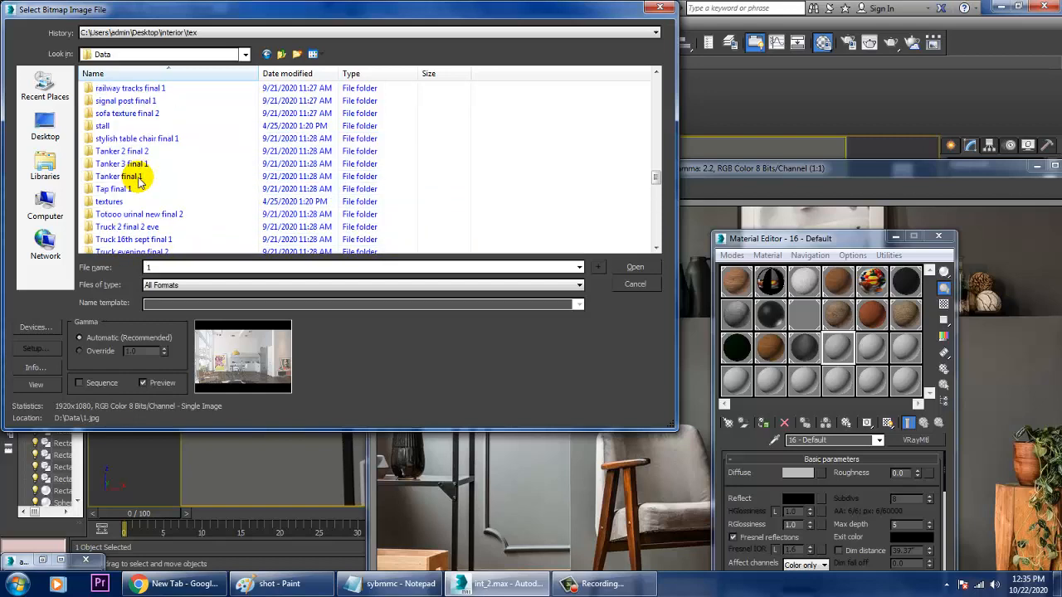
{"action": "double_click", "coordinate": [104, 125]}
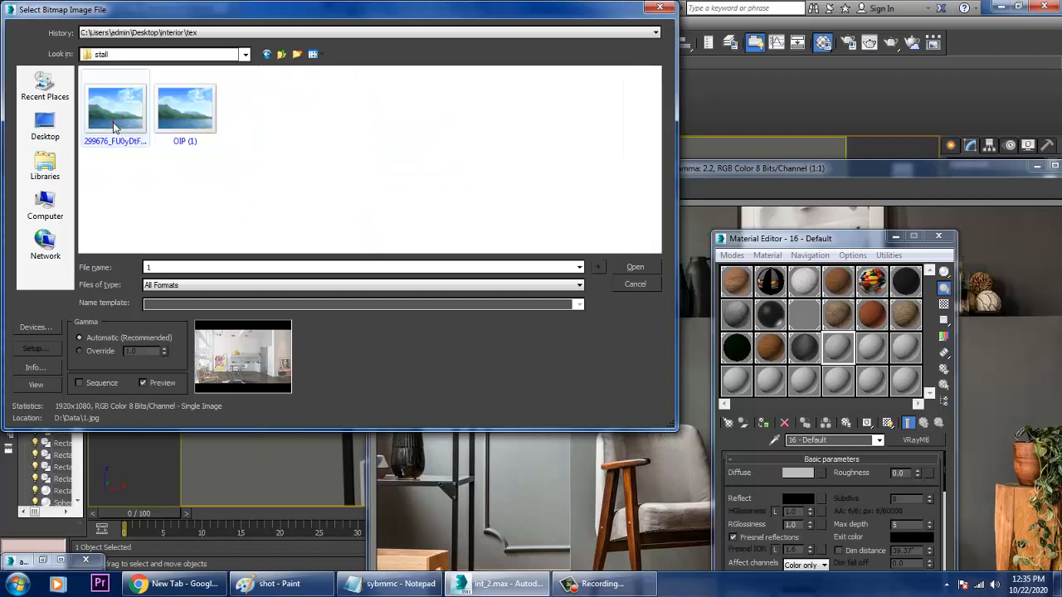
{"action": "left_click", "coordinate": [170, 139]}
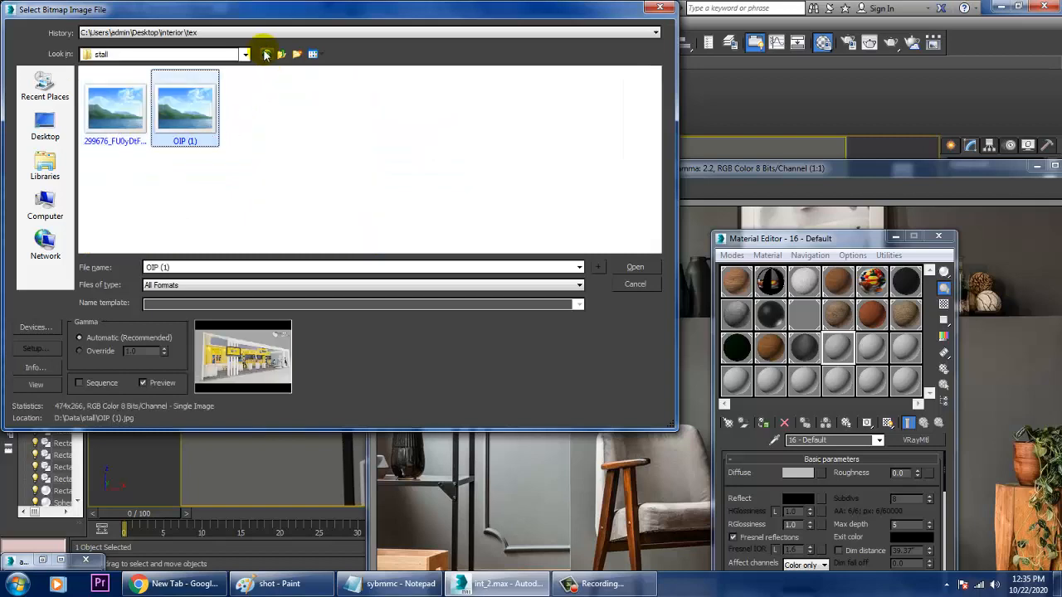
{"action": "left_click", "coordinate": [282, 55]}
{"action": "scroll", "coordinate": [150, 147], "scroll_direction": "down", "scroll_amount": 10}
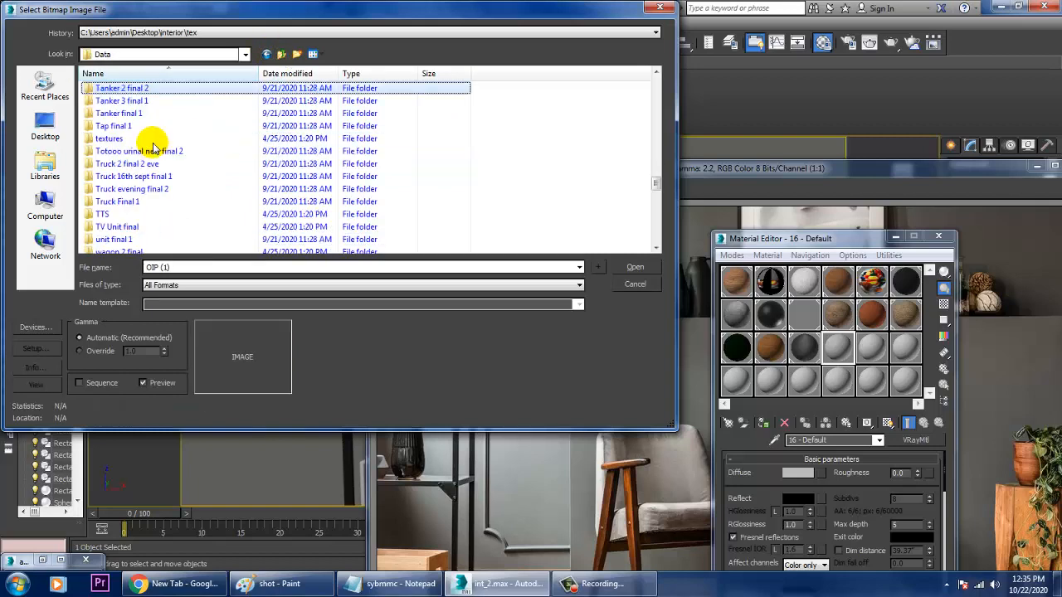
Load TexturesCom_BunkerPainted0025_1_seamless_S from the textures folder as the front cup's diffuse bitmap, and show the map in the viewport
{"action": "double_click", "coordinate": [133, 139]}
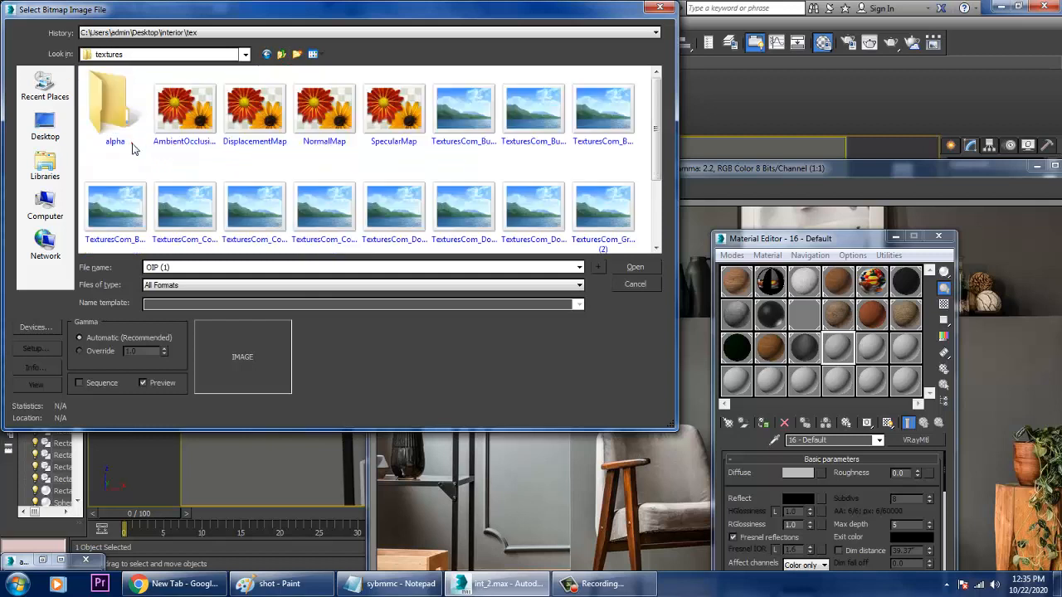
{"action": "left_click", "coordinate": [214, 112]}
{"action": "left_click", "coordinate": [255, 112]}
{"action": "left_click", "coordinate": [324, 112]}
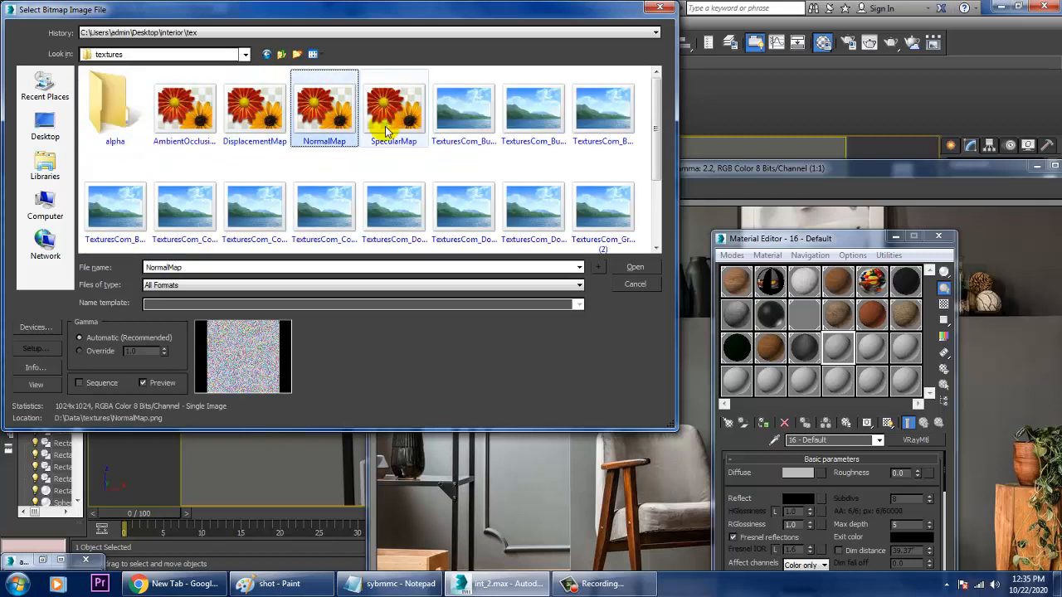
{"action": "left_click", "coordinate": [390, 116]}
{"action": "left_click", "coordinate": [485, 117]}
{"action": "left_click", "coordinate": [533, 108]}
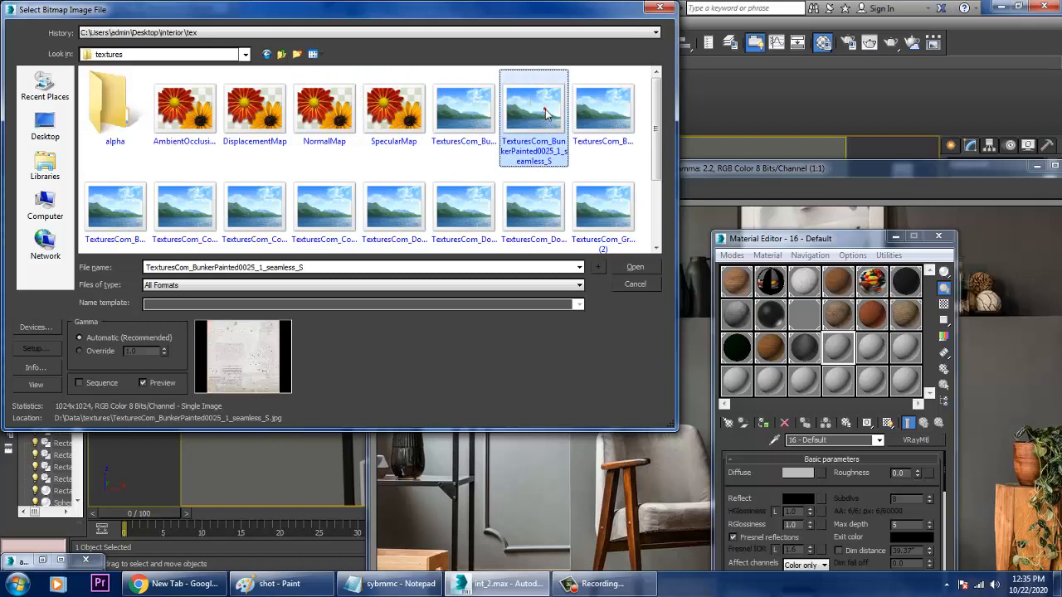
{"action": "double_click", "coordinate": [549, 124]}
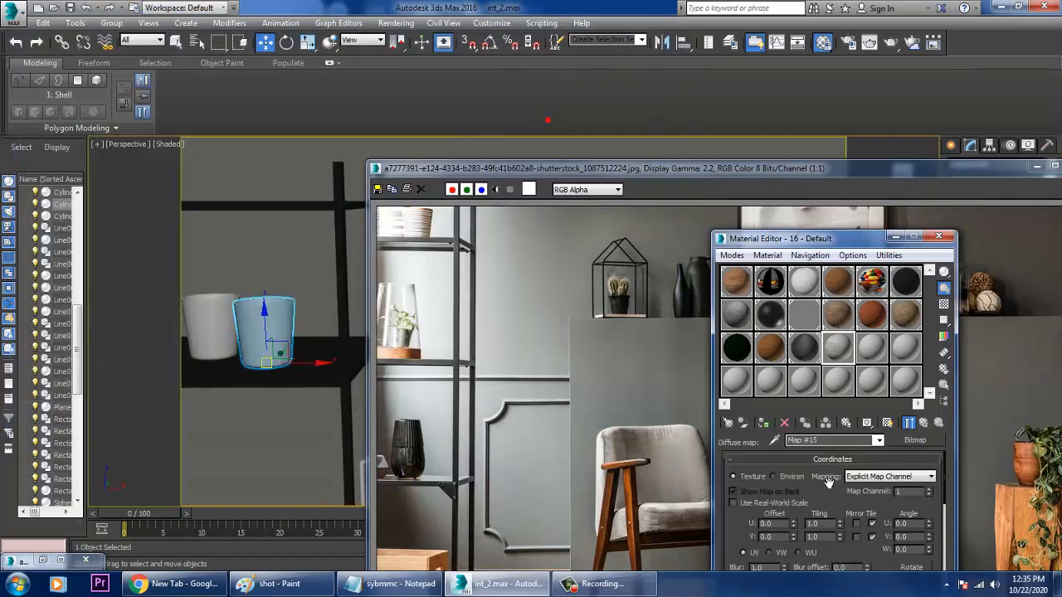
{"action": "left_click", "coordinate": [886, 424]}
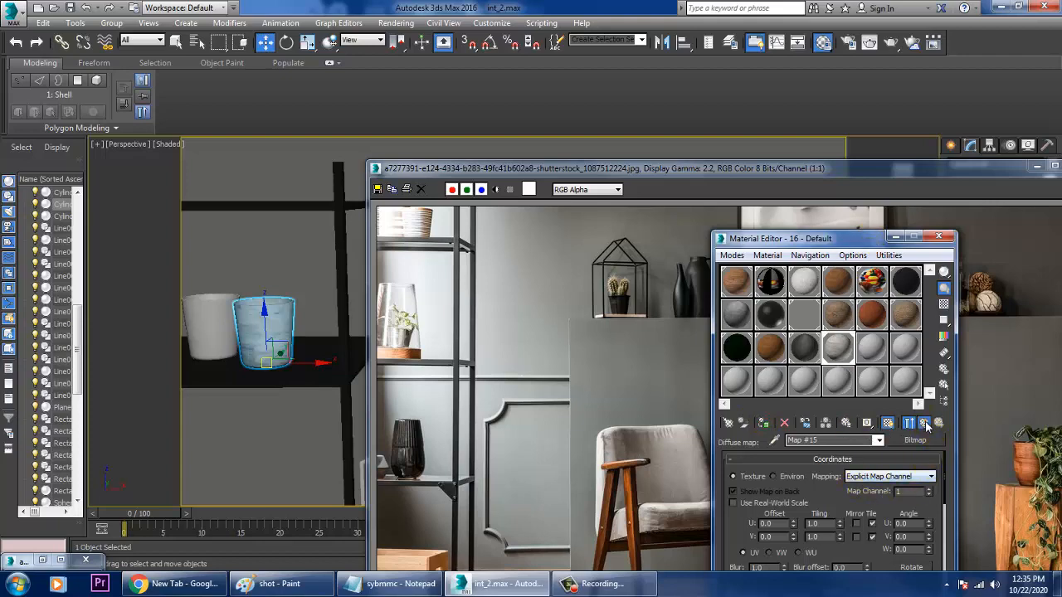
Return to the cup's 16 - Default material and set its reflection color to grey
{"action": "left_click", "coordinate": [925, 424]}
{"action": "left_click", "coordinate": [794, 498]}
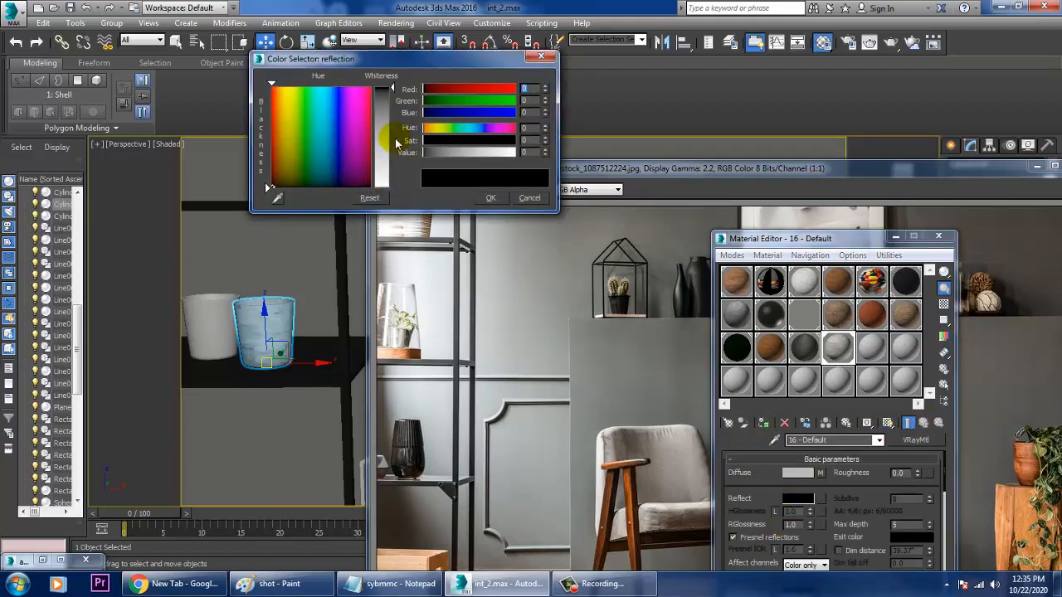
{"action": "left_click_drag", "start_coordinate": [386, 108], "coordinate": [387, 121]}
{"action": "left_click", "coordinate": [490, 198]}
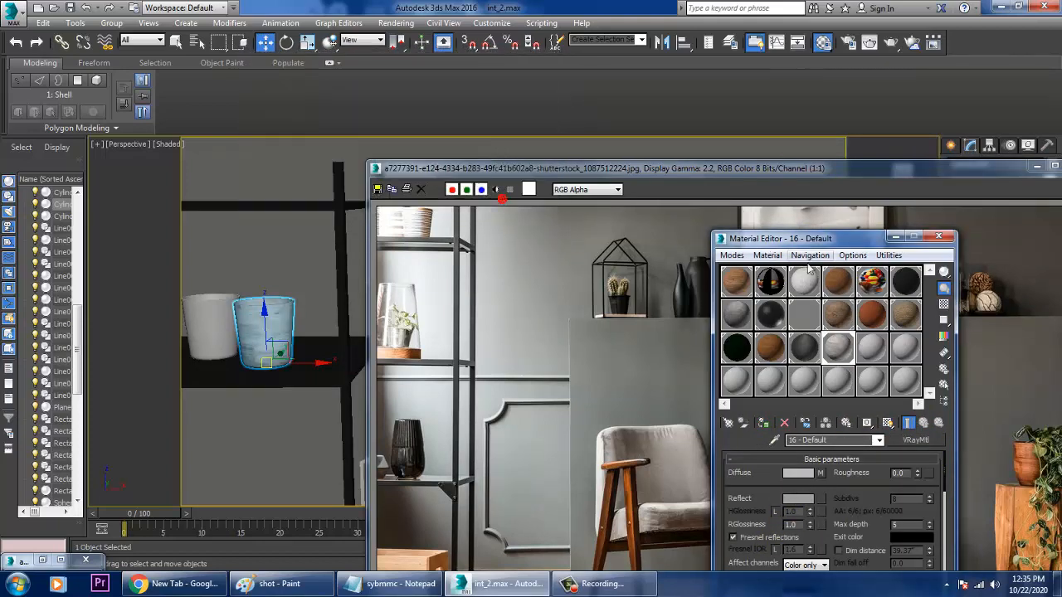
Move the Material Editor and reference image windows clear of the cups, and inspect the texture on the front cup
{"action": "left_click_drag", "start_coordinate": [844, 243], "coordinate": [448, 378]}
{"action": "left_click_drag", "start_coordinate": [720, 176], "coordinate": [664, 424]}
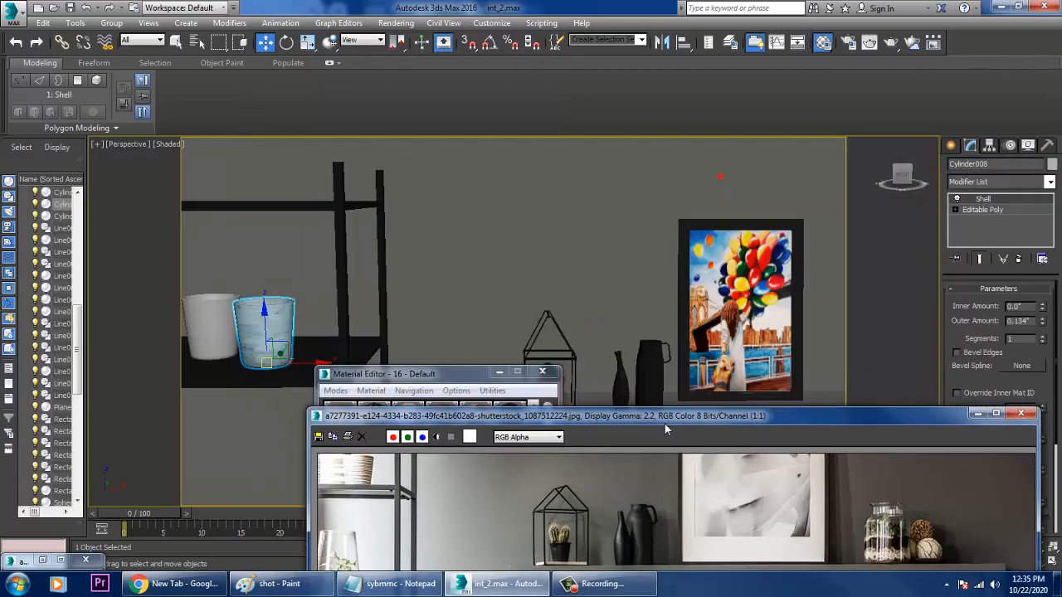
{"action": "left_click", "coordinate": [208, 332]}
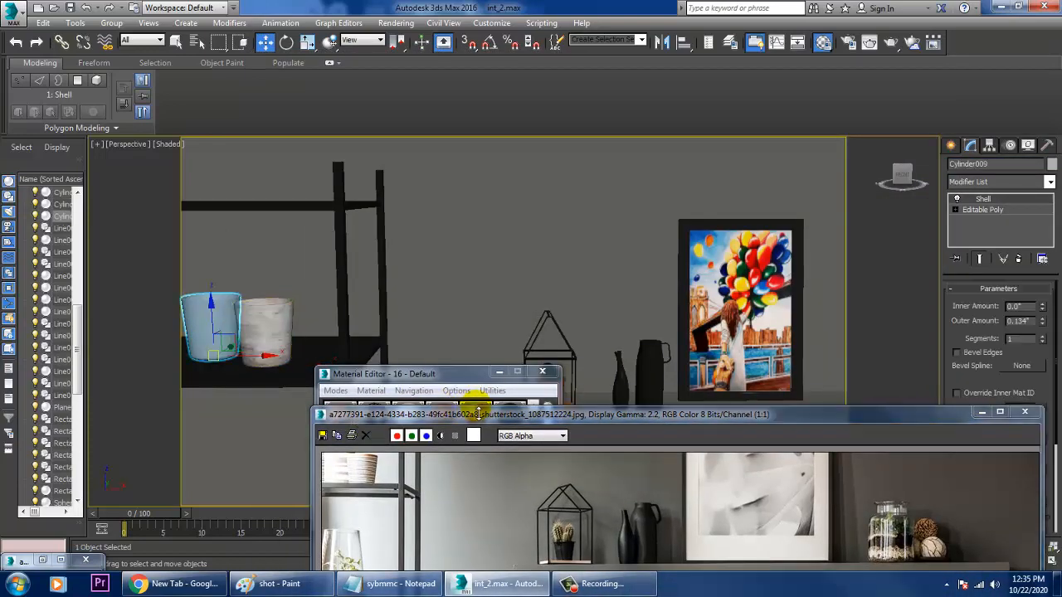
{"action": "left_click_drag", "start_coordinate": [476, 422], "coordinate": [627, 262]}
{"action": "left_click", "coordinate": [279, 339]}
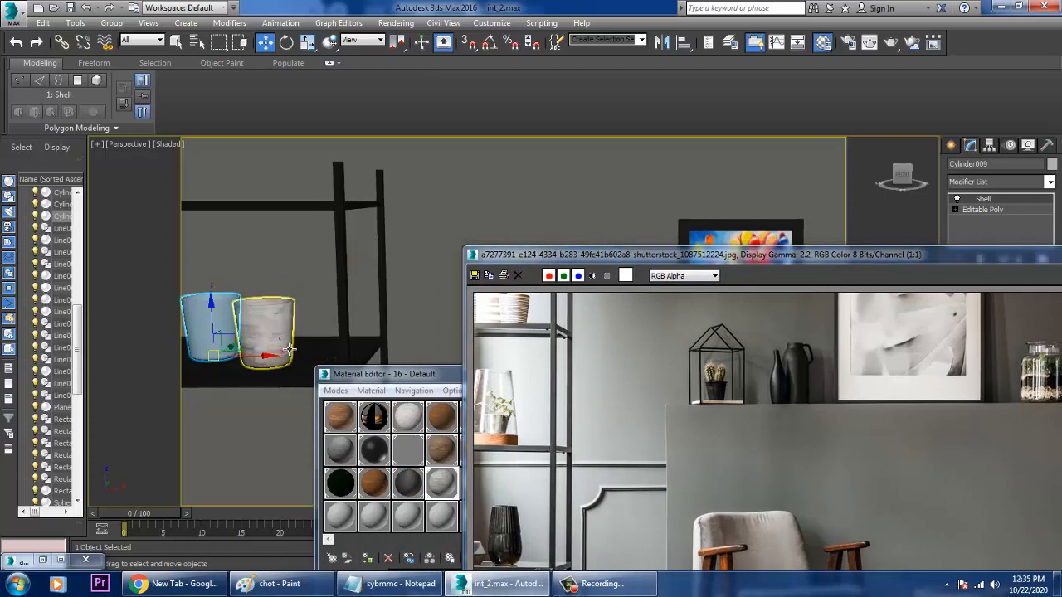
{"action": "scroll", "coordinate": [252, 328], "scroll_direction": "down", "scroll_amount": 1}
{"action": "key", "text": "z"}
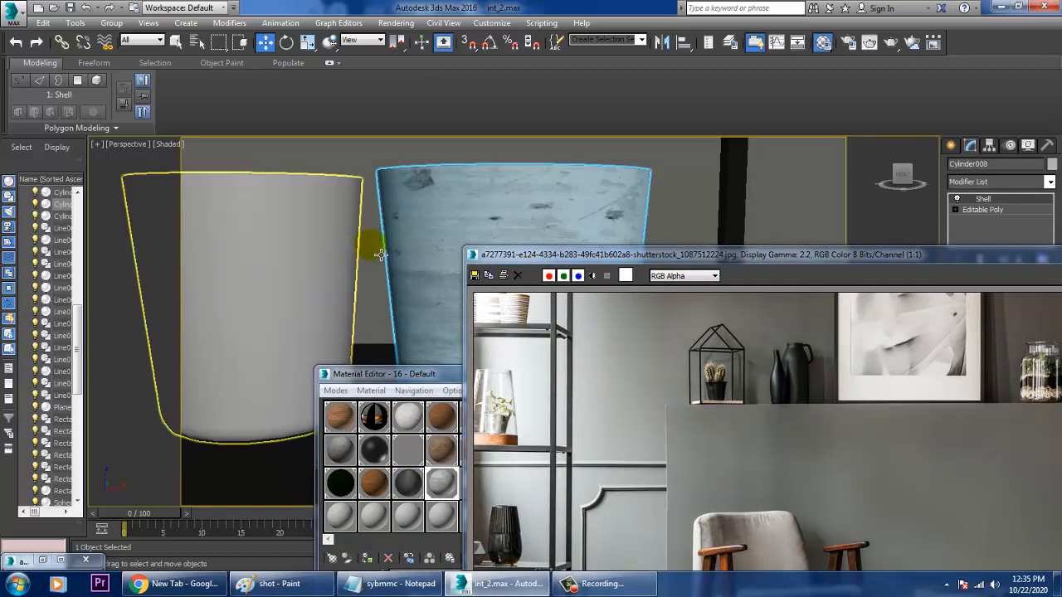
{"action": "middle_click_drag", "start_coordinate": [379, 254], "coordinate": [322, 240]}
{"action": "scroll", "coordinate": [323, 240], "scroll_direction": "down", "scroll_amount": 6}
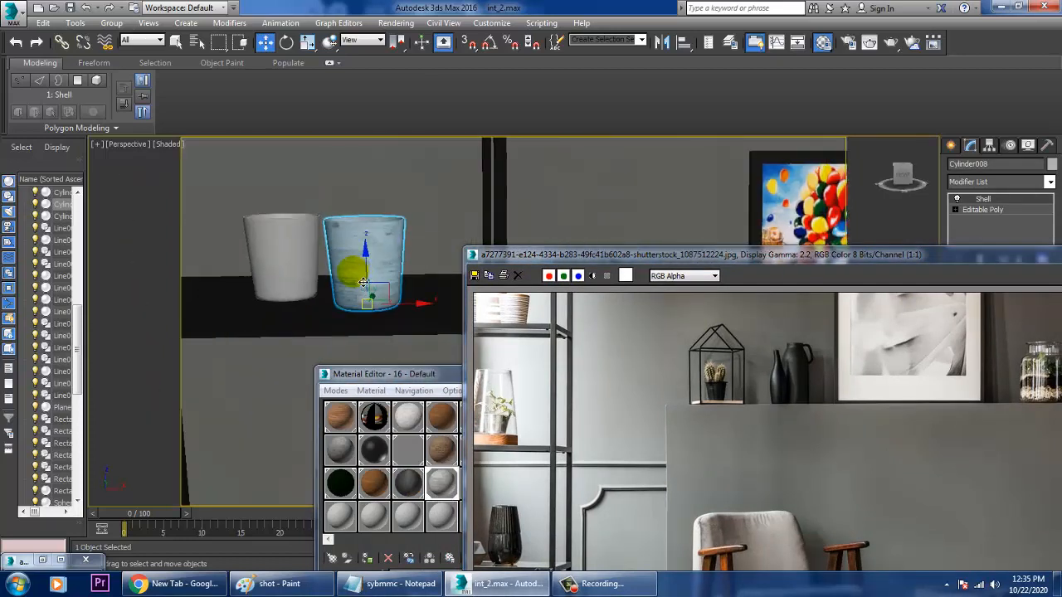
Assign the 16 - Default material to the second, plain cup and minimize the Material Editor
{"action": "left_click", "coordinate": [363, 531]}
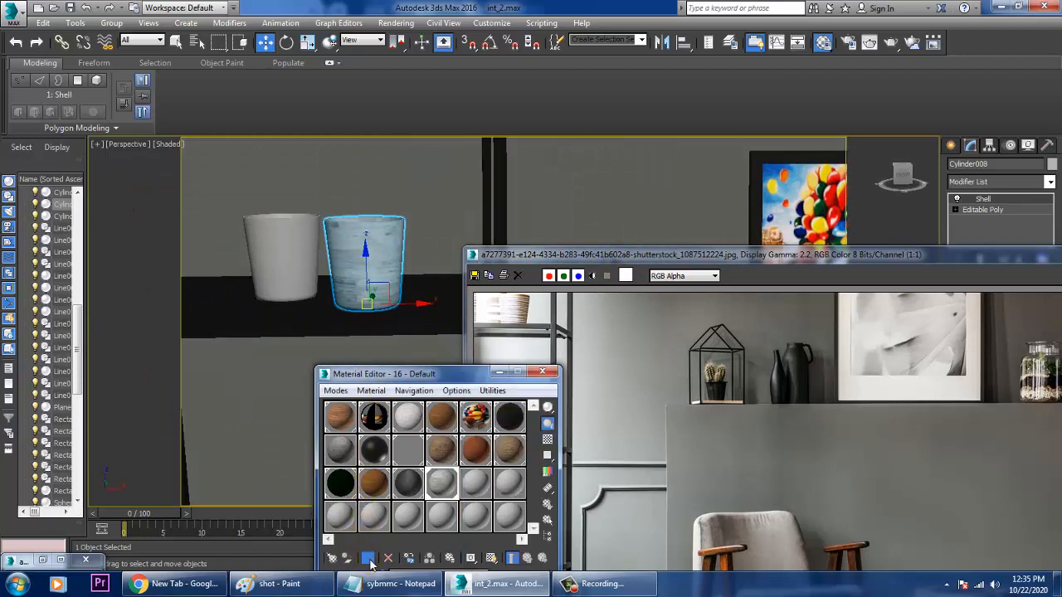
{"action": "left_click", "coordinate": [284, 259]}
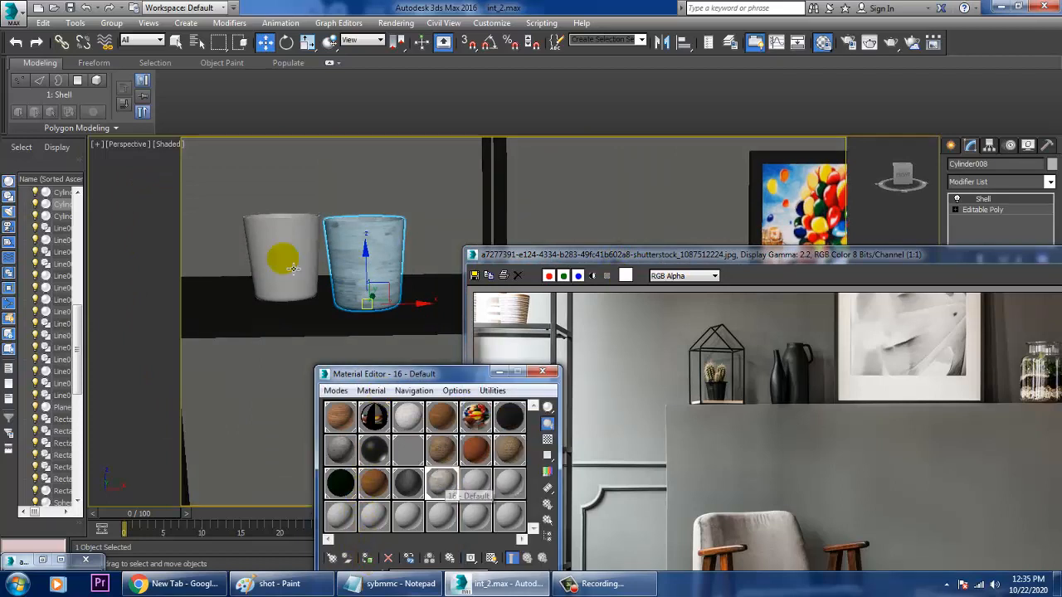
{"action": "left_click", "coordinate": [367, 559]}
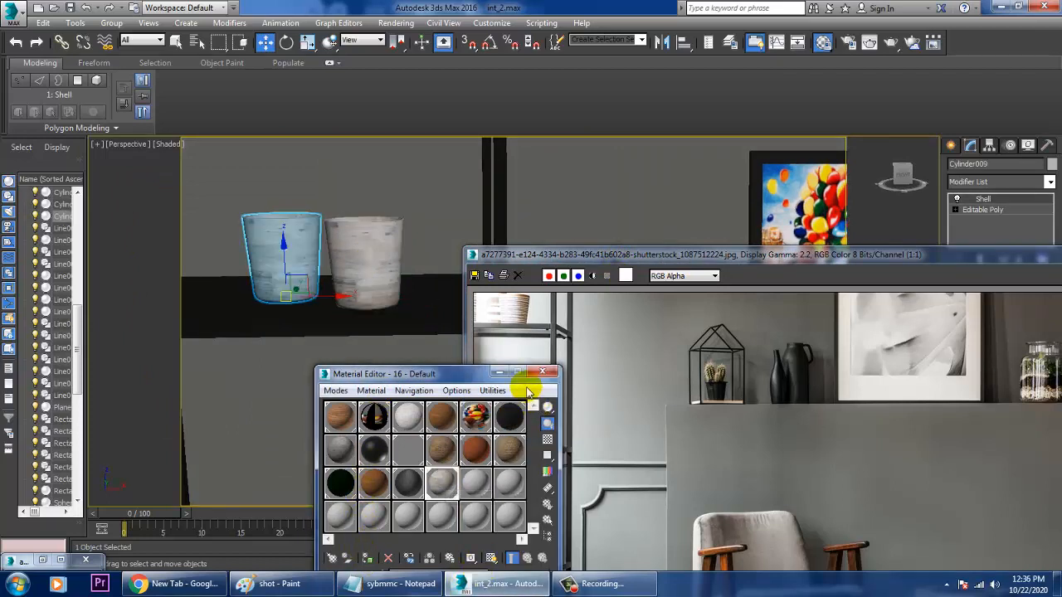
{"action": "left_click", "coordinate": [502, 375]}
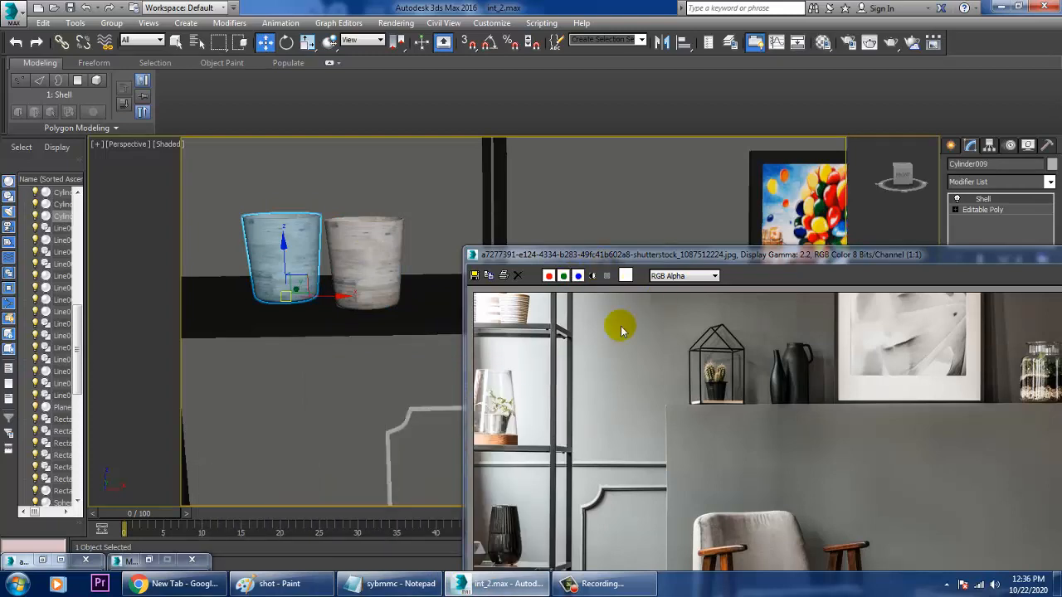
Assign sub-material Material #14 of the 02 - Default multi-material to the wall molding frame behind the shelf, then minimize the Material Editor
{"action": "scroll", "coordinate": [401, 381], "scroll_direction": "down", "scroll_amount": 5}
{"action": "scroll", "coordinate": [403, 380], "scroll_direction": "down", "scroll_amount": 2}
{"action": "middle_click_drag", "start_coordinate": [406, 379], "coordinate": [406, 320], "text": "alt"}
{"action": "middle_click_drag", "start_coordinate": [365, 331], "coordinate": [397, 359], "text": "alt"}
{"action": "left_click", "coordinate": [298, 355]}
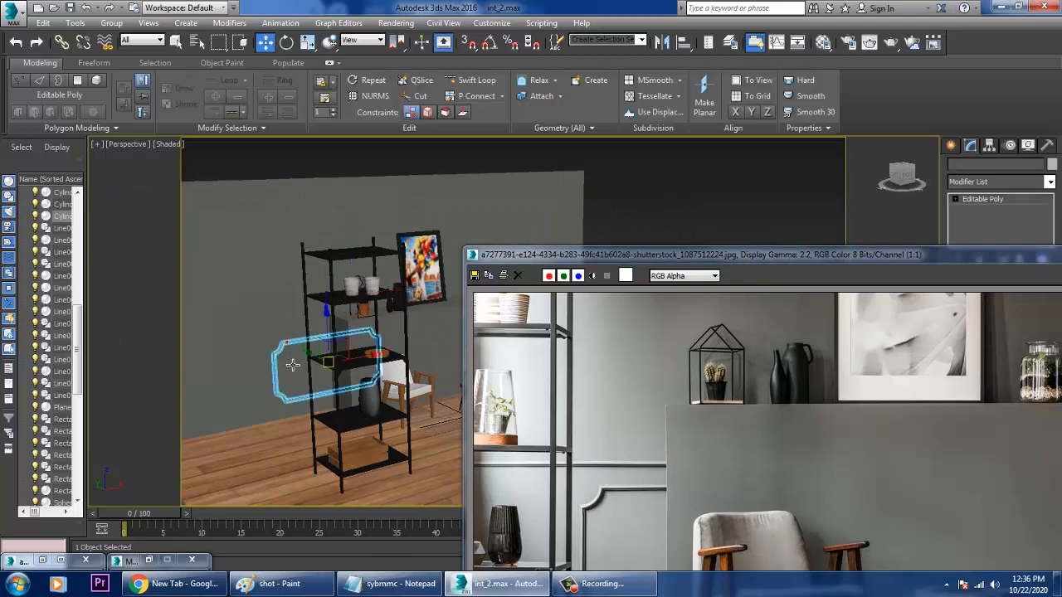
{"action": "scroll", "coordinate": [316, 356], "scroll_direction": "up", "scroll_amount": 5}
{"action": "key", "text": "m"}
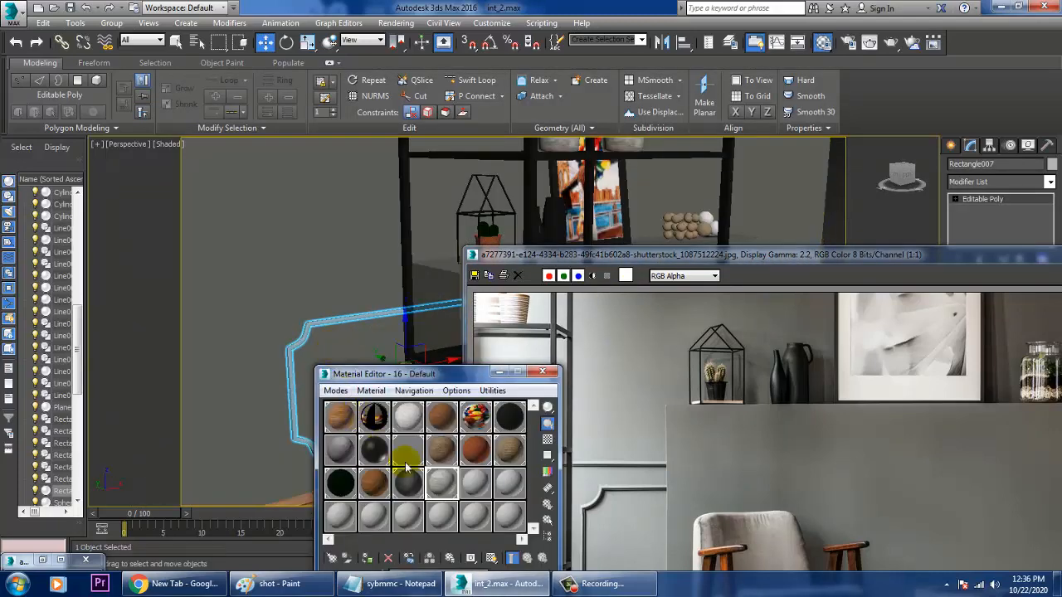
{"action": "left_click", "coordinate": [408, 450]}
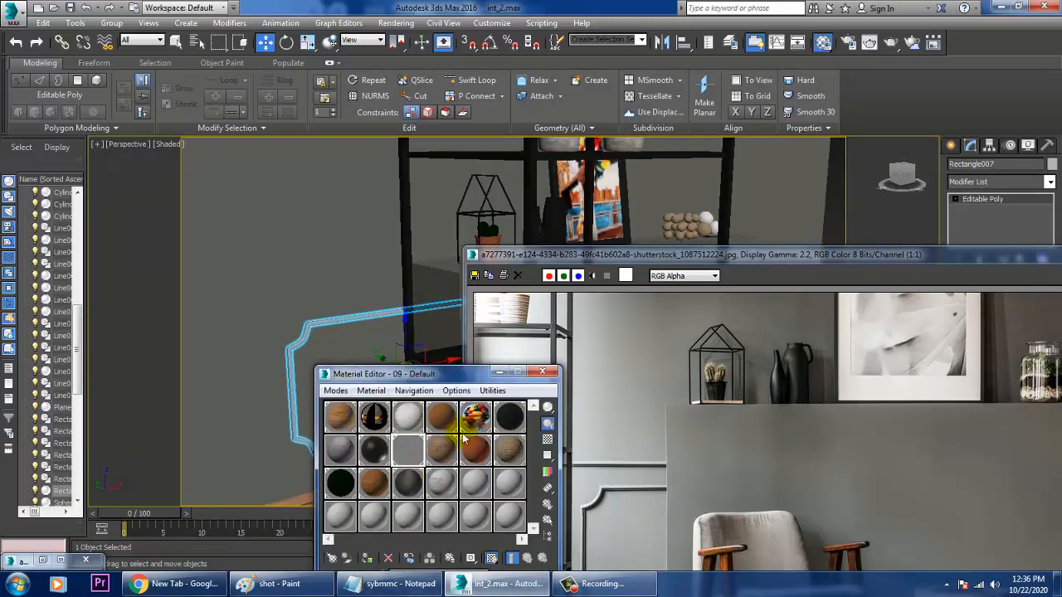
{"action": "left_click", "coordinate": [378, 417]}
{"action": "left_click_drag", "start_coordinate": [420, 375], "coordinate": [545, 106]}
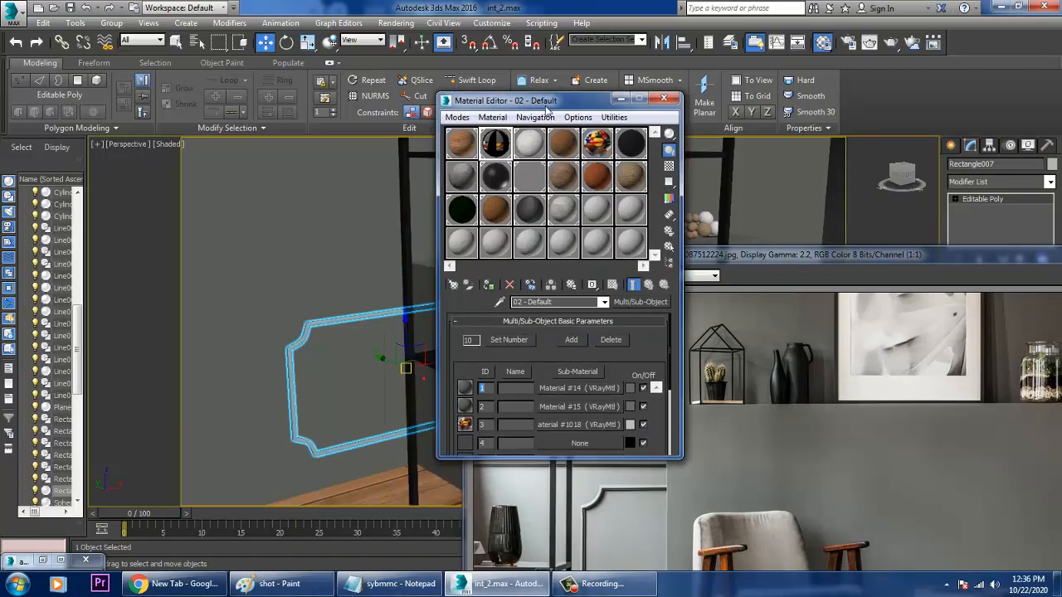
{"action": "left_click", "coordinate": [588, 389]}
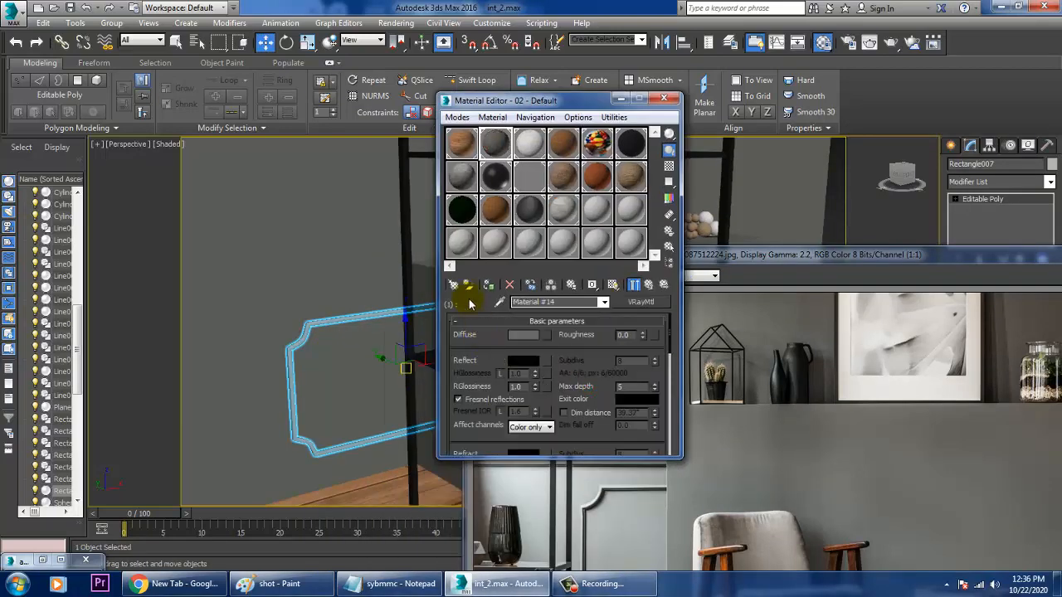
{"action": "left_click", "coordinate": [489, 286]}
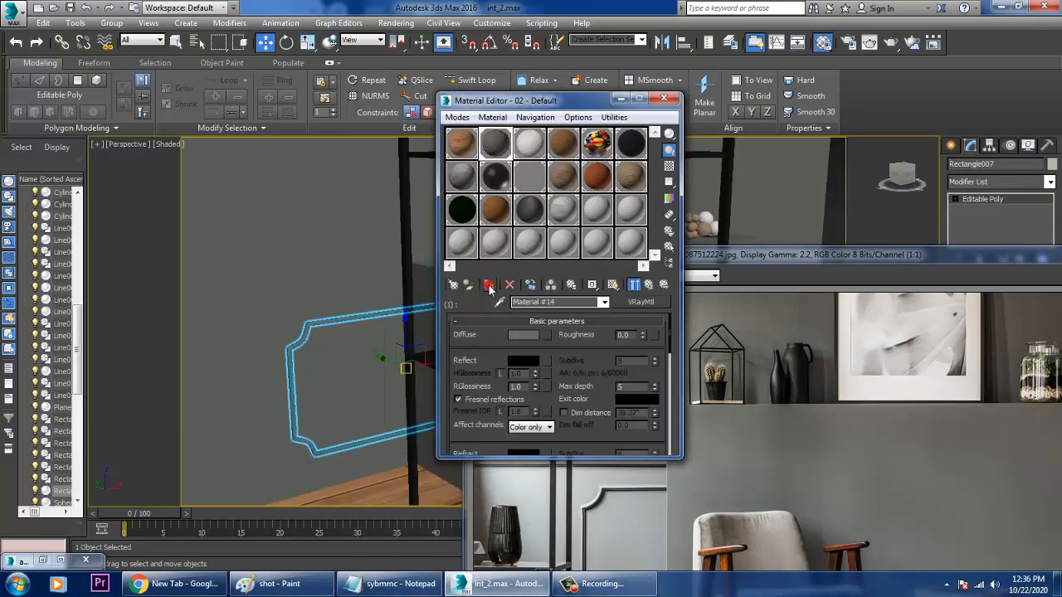
{"action": "left_click", "coordinate": [620, 100]}
Deselect the molding frame, minimize the reference image window, and display edged faces in the perspective view
{"action": "scroll", "coordinate": [373, 249], "scroll_direction": "down", "scroll_amount": 5}
{"action": "left_click", "coordinate": [368, 171]}
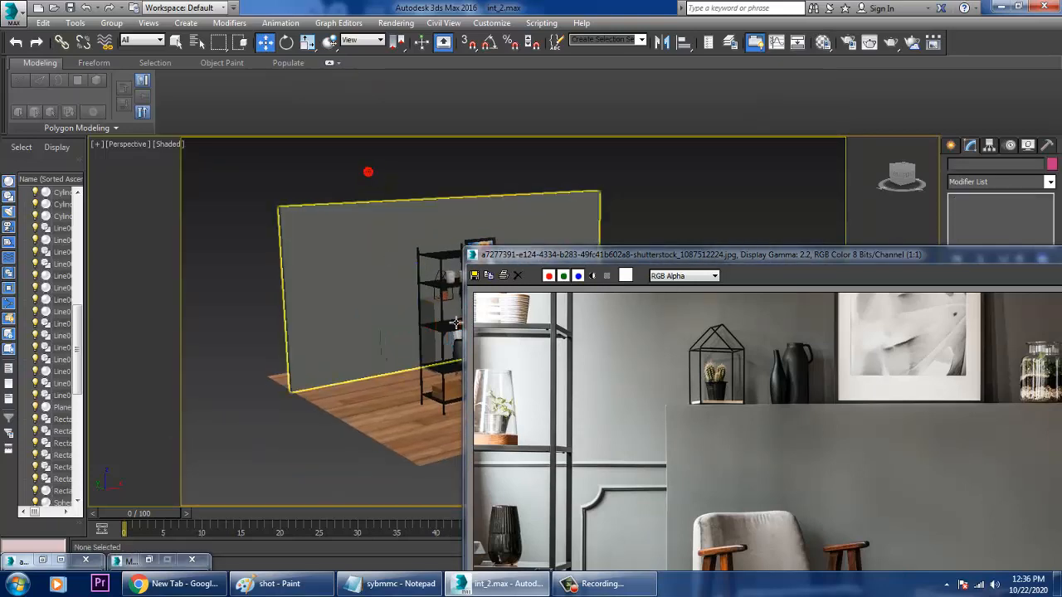
{"action": "left_click_drag", "start_coordinate": [707, 264], "coordinate": [639, 268]}
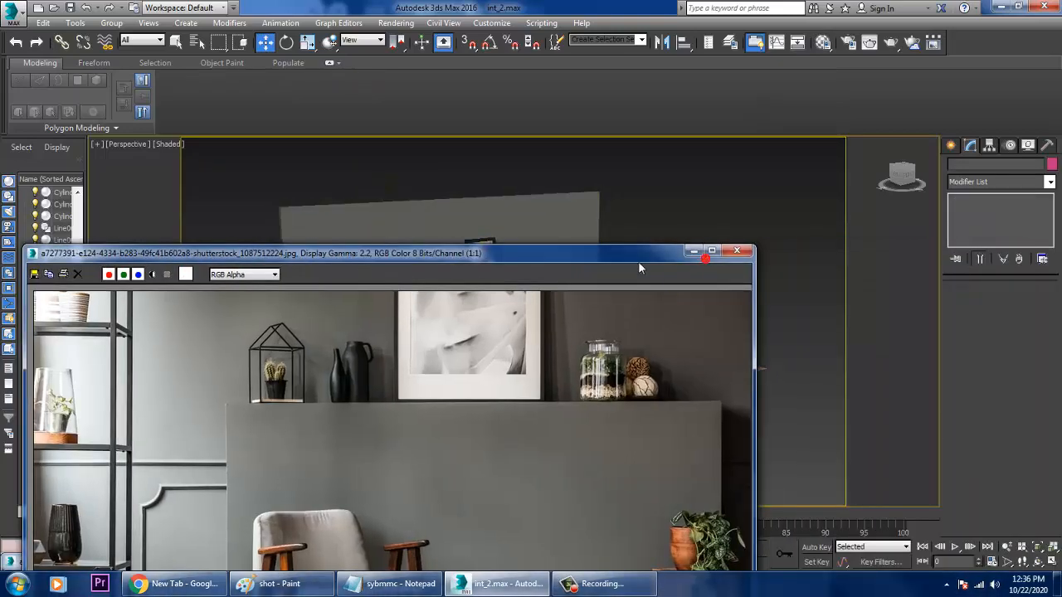
{"action": "left_click", "coordinate": [693, 250]}
{"action": "scroll", "coordinate": [414, 339], "scroll_direction": "down", "scroll_amount": 2}
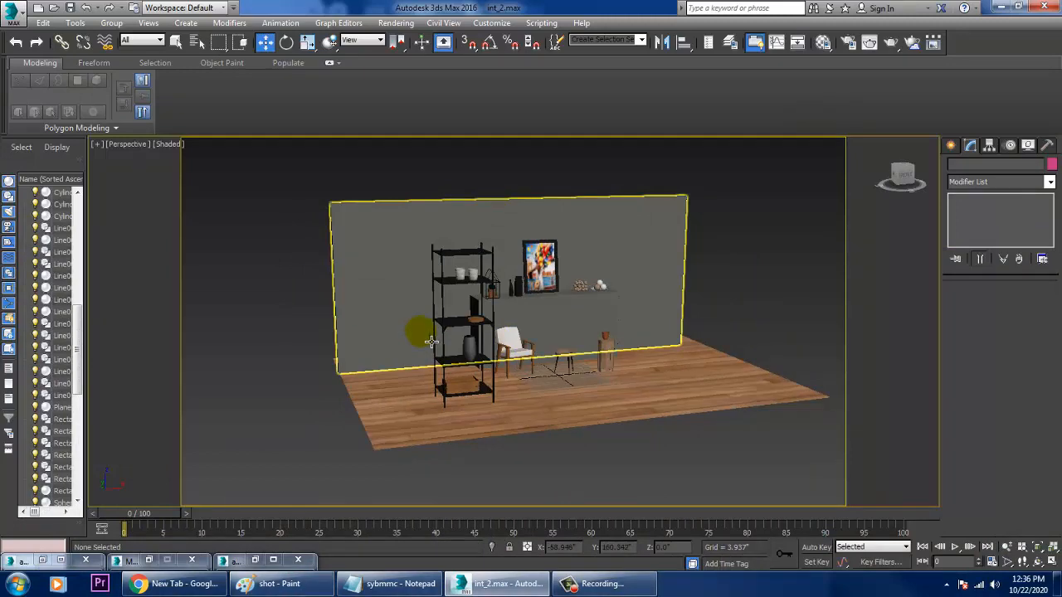
{"action": "scroll", "coordinate": [431, 342], "scroll_direction": "up", "scroll_amount": 5}
{"action": "key", "text": "F4"}
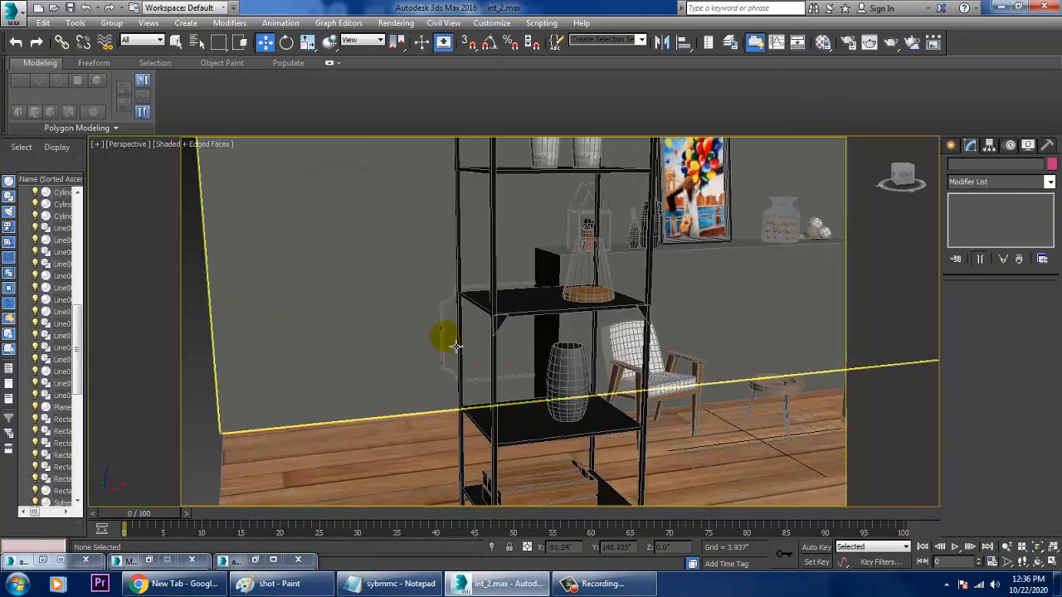
Make one independent copy of the wall molding frame along X, at the opposite end of the ledge wall
{"action": "left_click", "coordinate": [456, 346]}
{"action": "scroll", "coordinate": [482, 340], "scroll_direction": "down", "scroll_amount": 5}
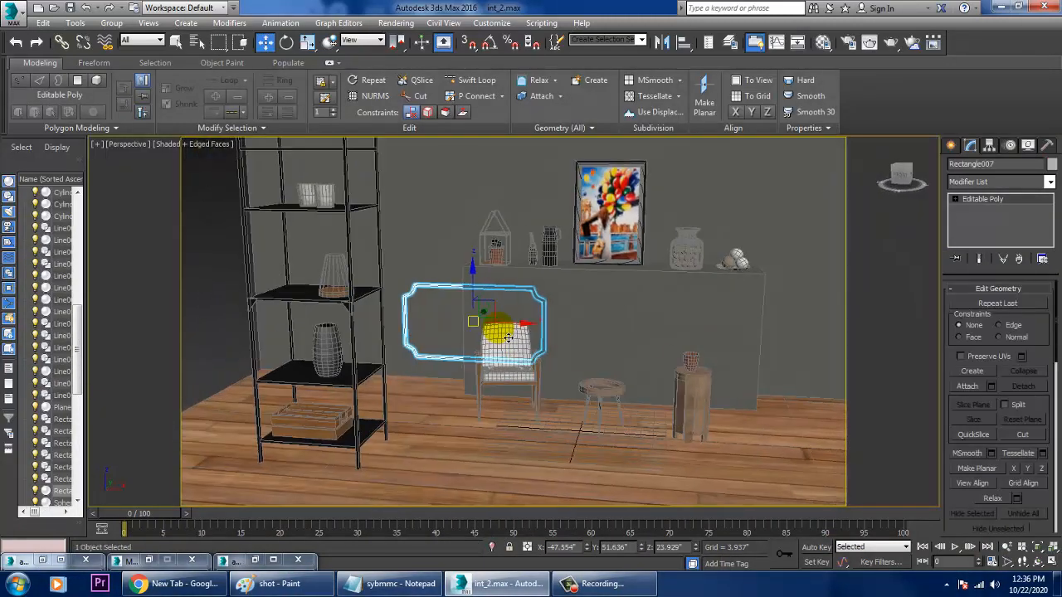
{"action": "mouse_move", "coordinate": [536, 335]}
{"action": "left_mouse_down"}
{"action": "mouse_move", "coordinate": [783, 336]}
{"action": "mouse_move", "coordinate": [846, 348]}
{"action": "mouse_move", "coordinate": [837, 365]}
{"action": "mouse_move", "coordinate": [819, 349]}
{"action": "left_mouse_up"}
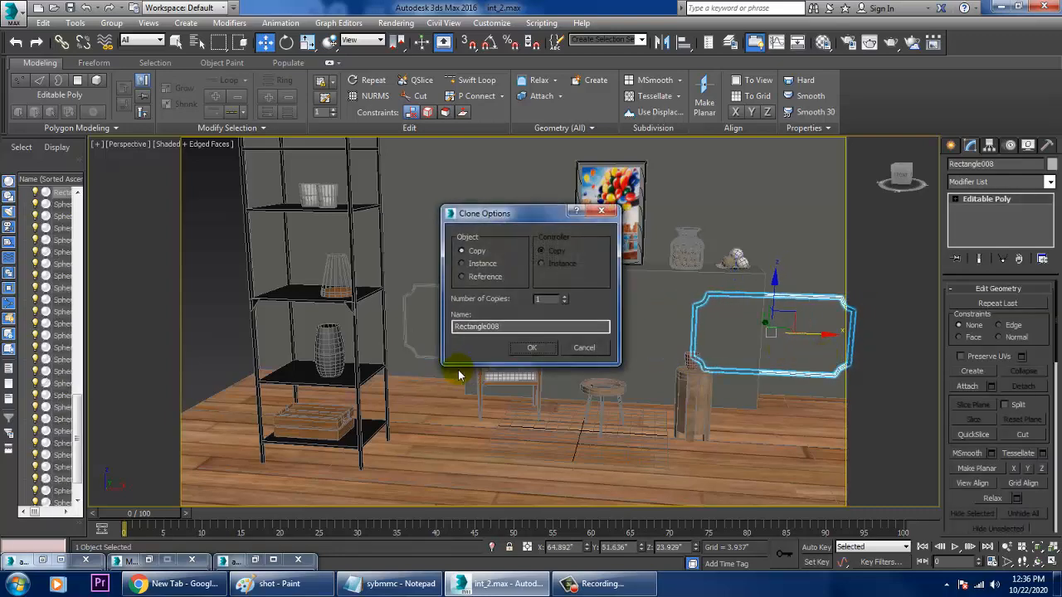
{"action": "left_click", "coordinate": [533, 353]}
Shift the copied molding frame slightly along X toward the ledge wall's center, and select the large back wall
{"action": "scroll", "coordinate": [548, 354], "scroll_direction": "down", "scroll_amount": 3}
{"action": "middle_click_drag", "start_coordinate": [576, 351], "coordinate": [514, 350]}
{"action": "scroll", "coordinate": [514, 350], "scroll_direction": "down", "scroll_amount": 3}
{"action": "scroll", "coordinate": [526, 352], "scroll_direction": "up", "scroll_amount": 3}
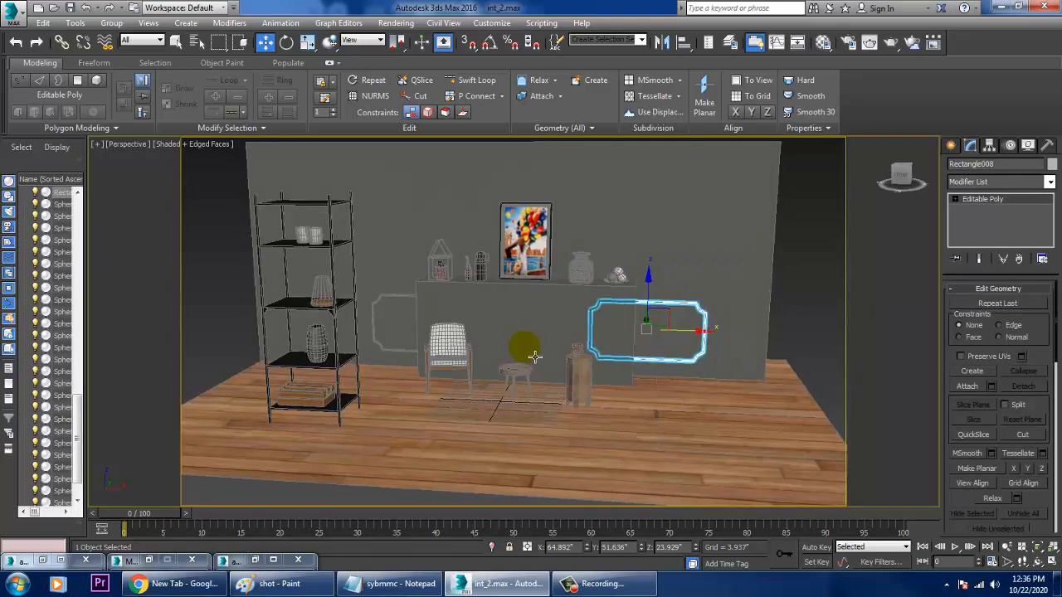
{"action": "left_click_drag", "start_coordinate": [696, 341], "coordinate": [684, 341]}
{"action": "left_click", "coordinate": [756, 297]}
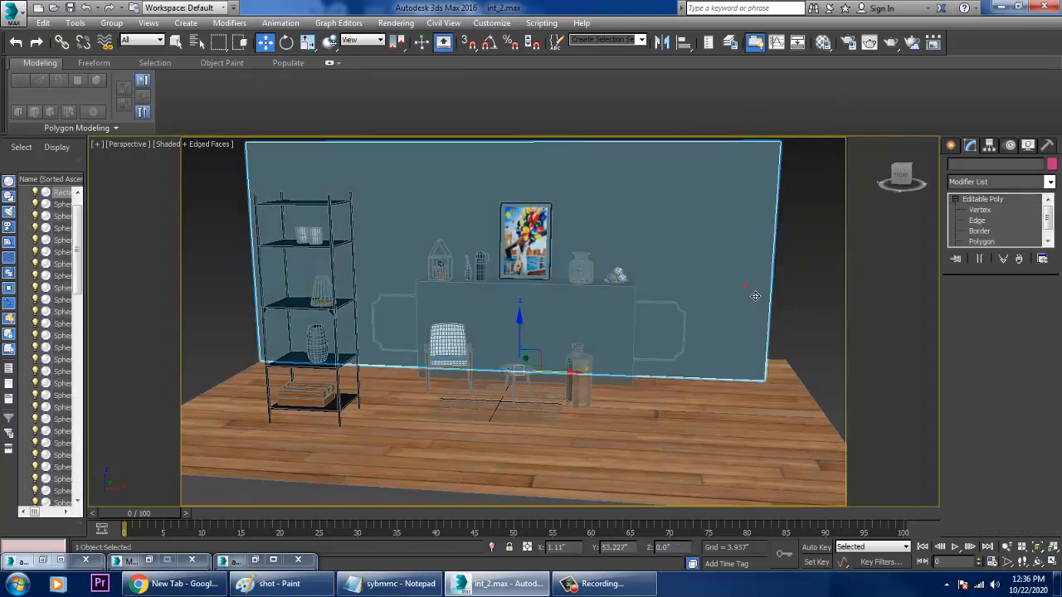
Use Swift Loop to add a vertical edge loop near each end of the large back wall
{"action": "middle_click_drag", "start_coordinate": [695, 314], "coordinate": [715, 318], "text": "alt"}
{"action": "middle_click_drag", "start_coordinate": [550, 298], "coordinate": [951, 229]}
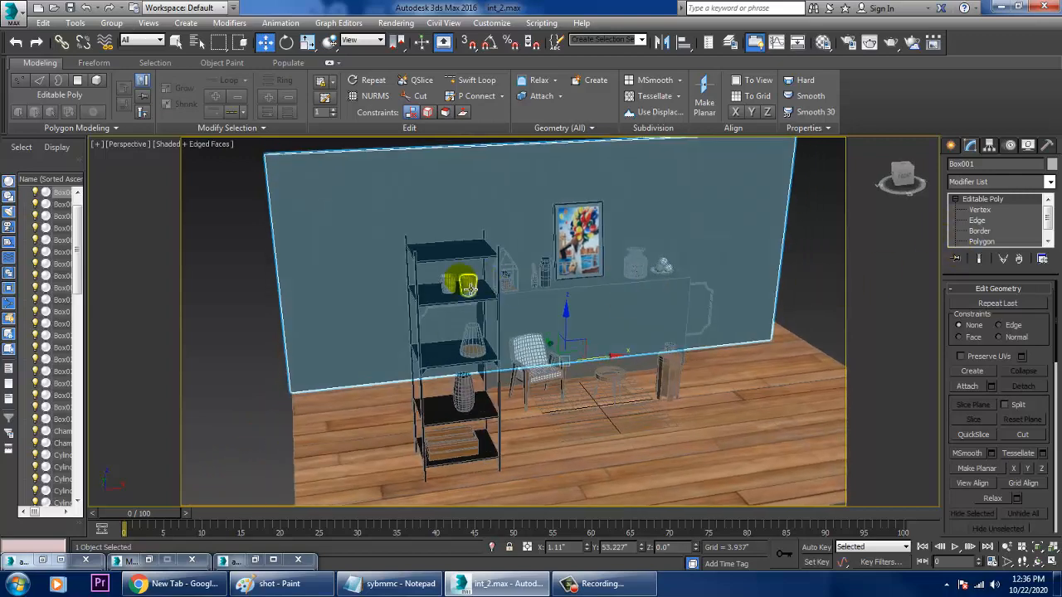
{"action": "scroll", "coordinate": [469, 287], "scroll_direction": "down", "scroll_amount": 3}
{"action": "left_click", "coordinate": [982, 242]}
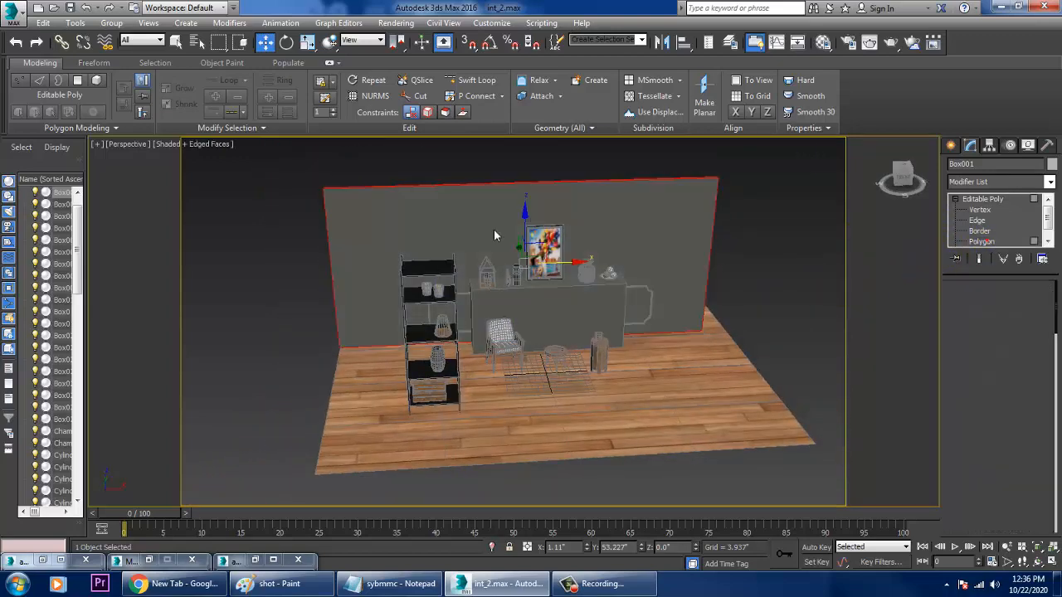
{"action": "left_click", "coordinate": [1001, 201]}
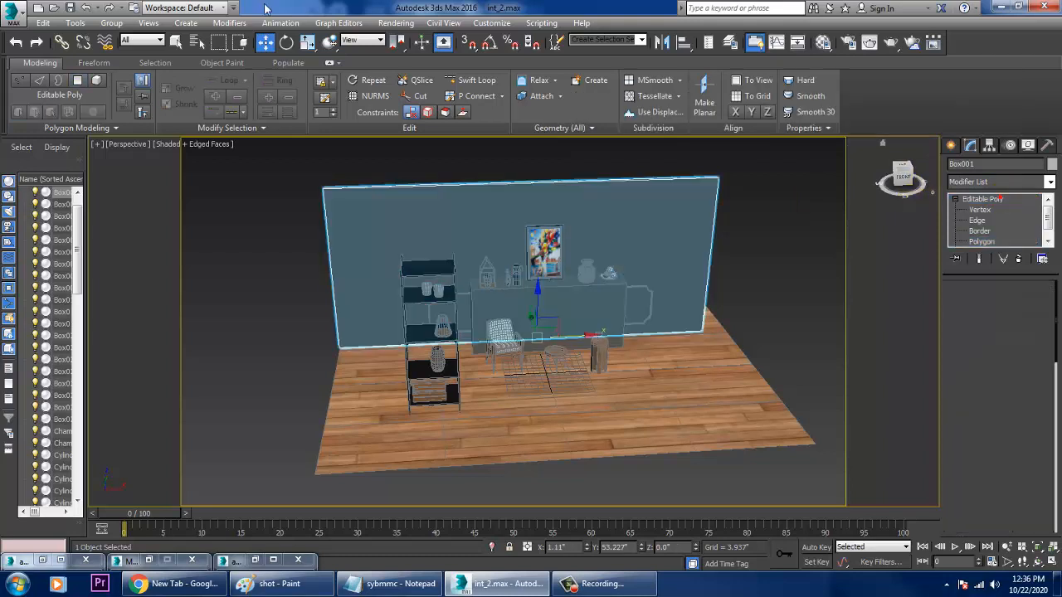
{"action": "left_click", "coordinate": [477, 80]}
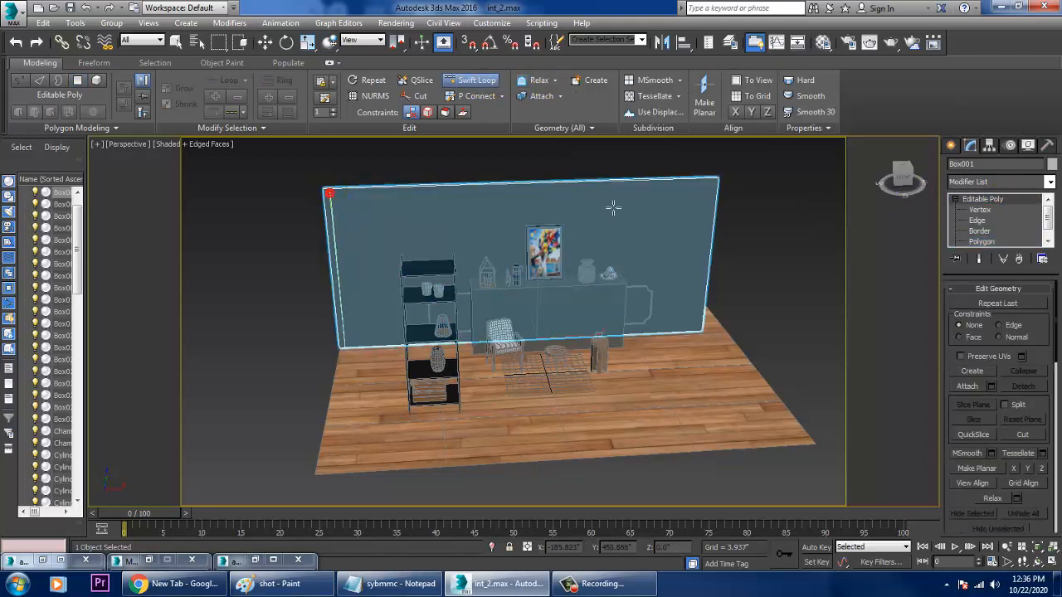
{"action": "middle_click_drag", "start_coordinate": [661, 212], "coordinate": [654, 211], "text": "alt"}
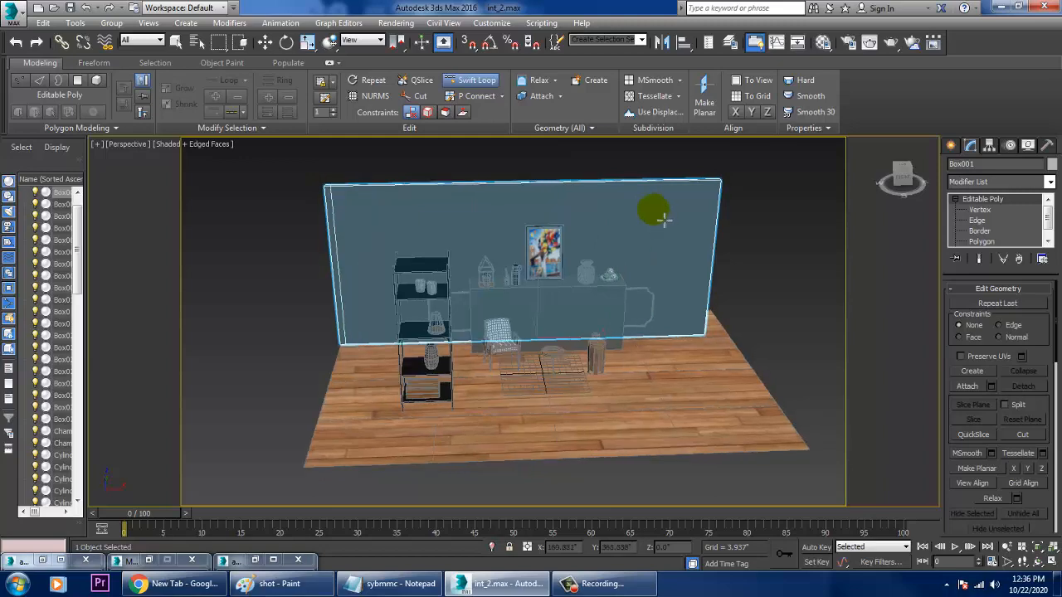
{"action": "right_click", "coordinate": [725, 192]}
{"action": "middle_click_drag", "start_coordinate": [594, 237], "coordinate": [641, 243], "text": "alt"}
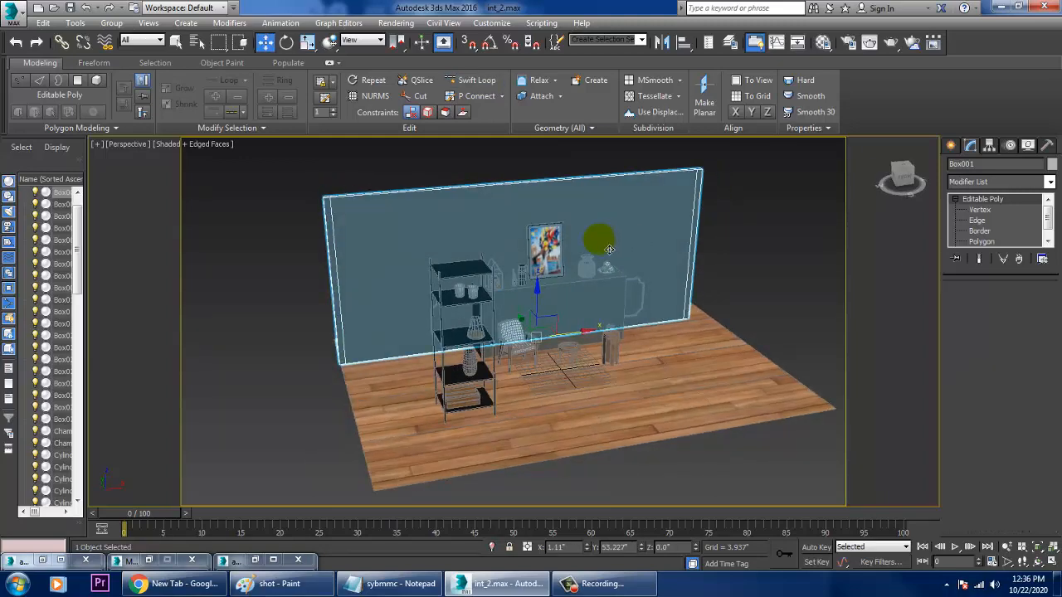
Extrude the narrow front polygons at both ends of the back wall to form two side walls, and leave polygon editing
{"action": "key", "text": "4"}
{"action": "left_click", "coordinate": [350, 288]}
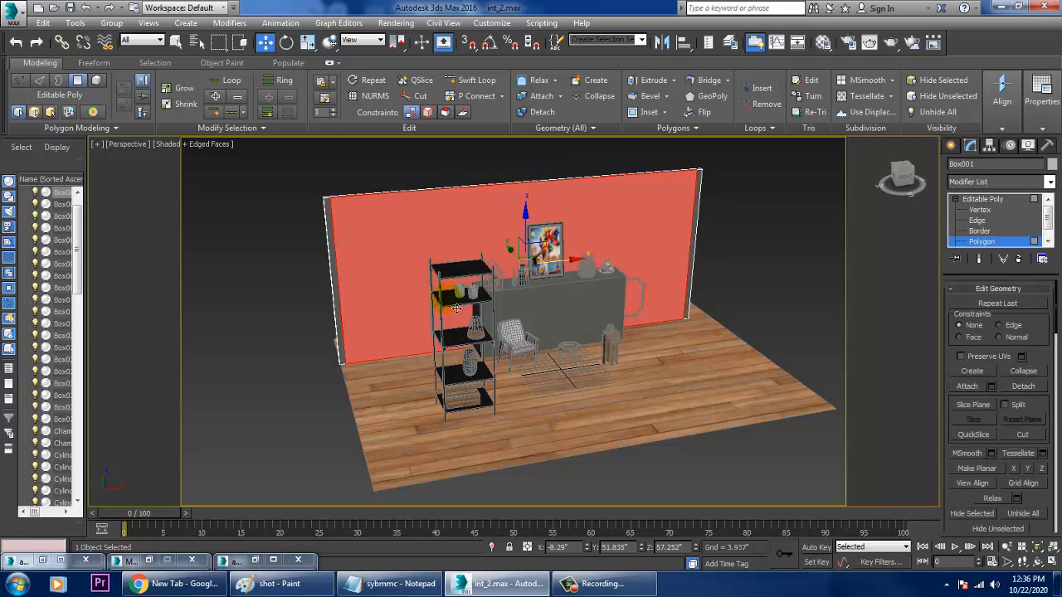
{"action": "left_click", "coordinate": [340, 288]}
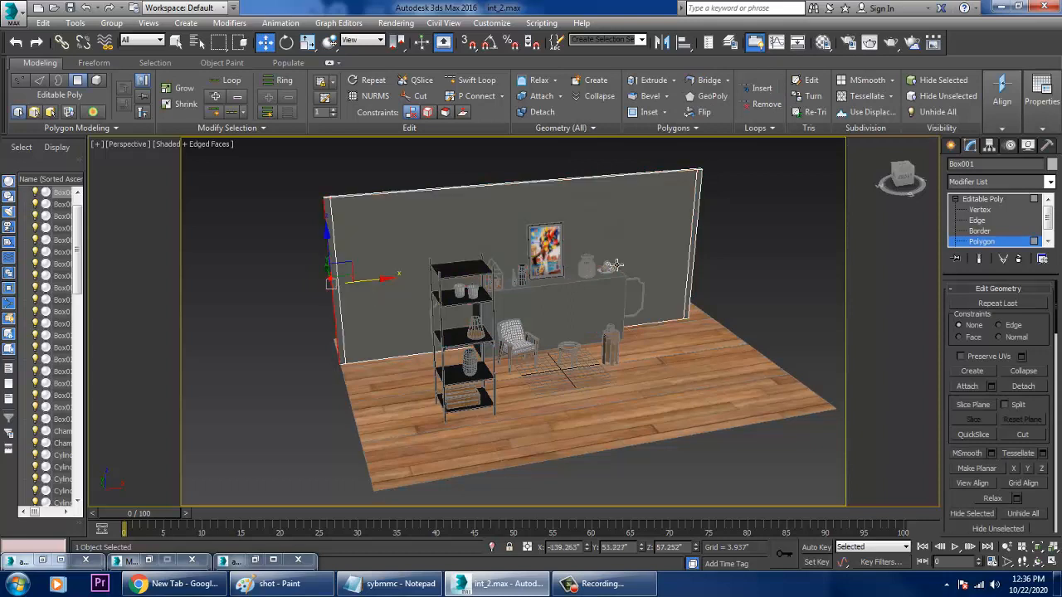
{"action": "left_click", "coordinate": [701, 243]}
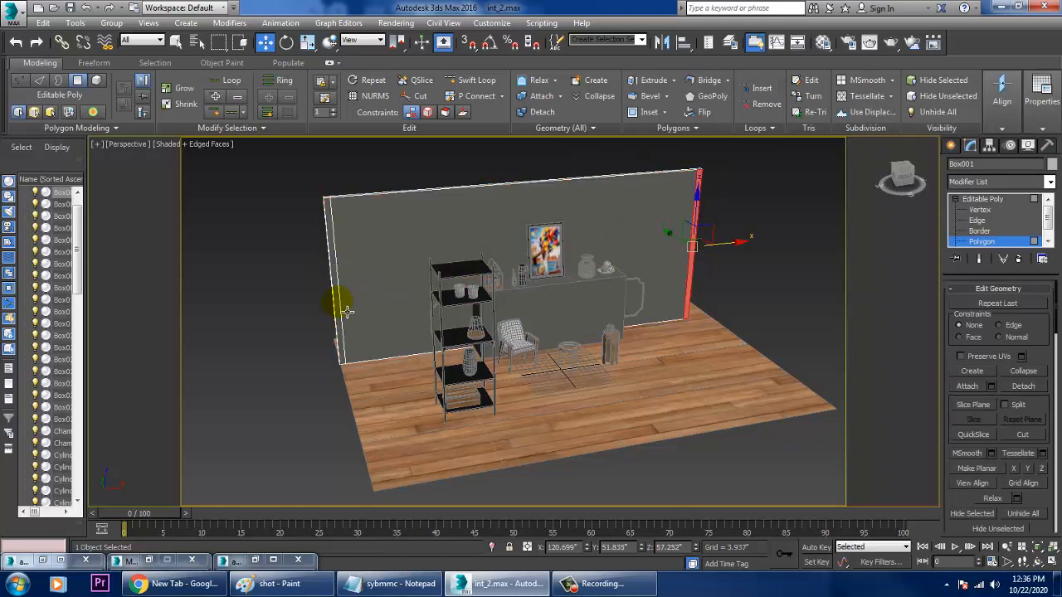
{"action": "left_click", "coordinate": [346, 311], "text": "ctrl"}
{"action": "scroll", "coordinate": [959, 504], "scroll_direction": "up", "scroll_amount": 5}
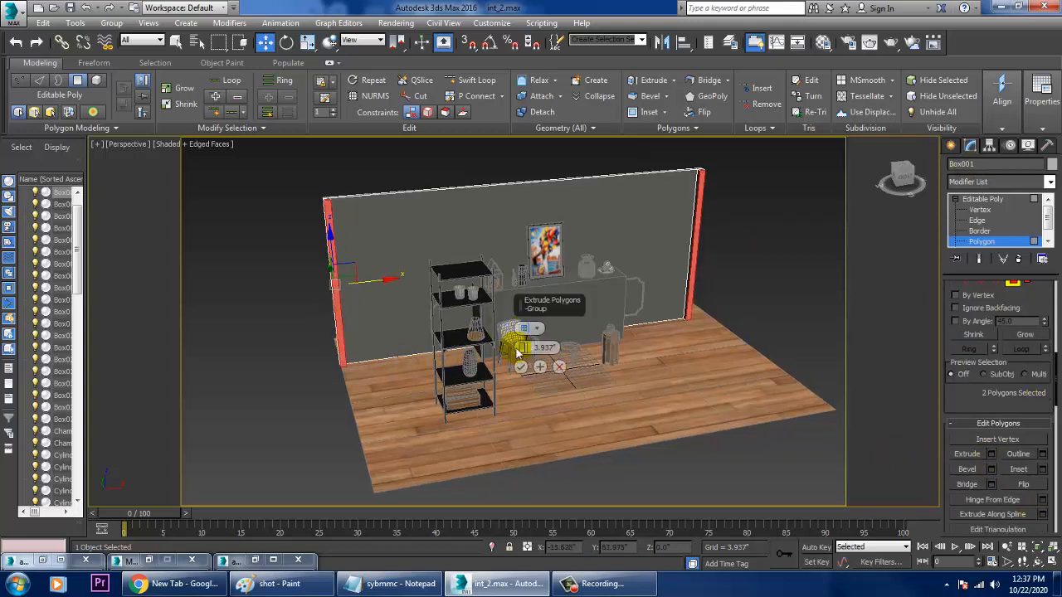
{"action": "left_click_drag", "start_coordinate": [524, 348], "coordinate": [560, 351]}
{"action": "left_click", "coordinate": [518, 369]}
{"action": "middle_click_drag", "start_coordinate": [518, 368], "coordinate": [561, 384], "text": "alt"}
{"action": "left_click", "coordinate": [1002, 203]}
Stretch the floor plane along Y so that it extends beyond the ends of the new side walls
{"action": "left_click", "coordinate": [607, 396]}
{"action": "middle_click_drag", "start_coordinate": [626, 381], "coordinate": [680, 372], "text": "alt"}
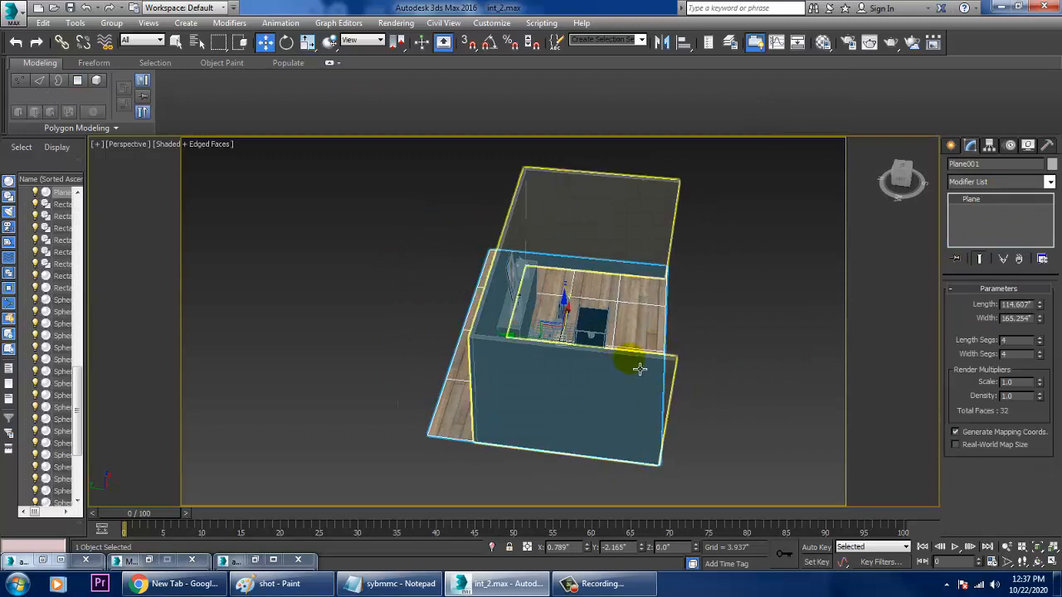
{"action": "key", "text": "r"}
{"action": "left_click_drag", "start_coordinate": [632, 357], "coordinate": [627, 353]}
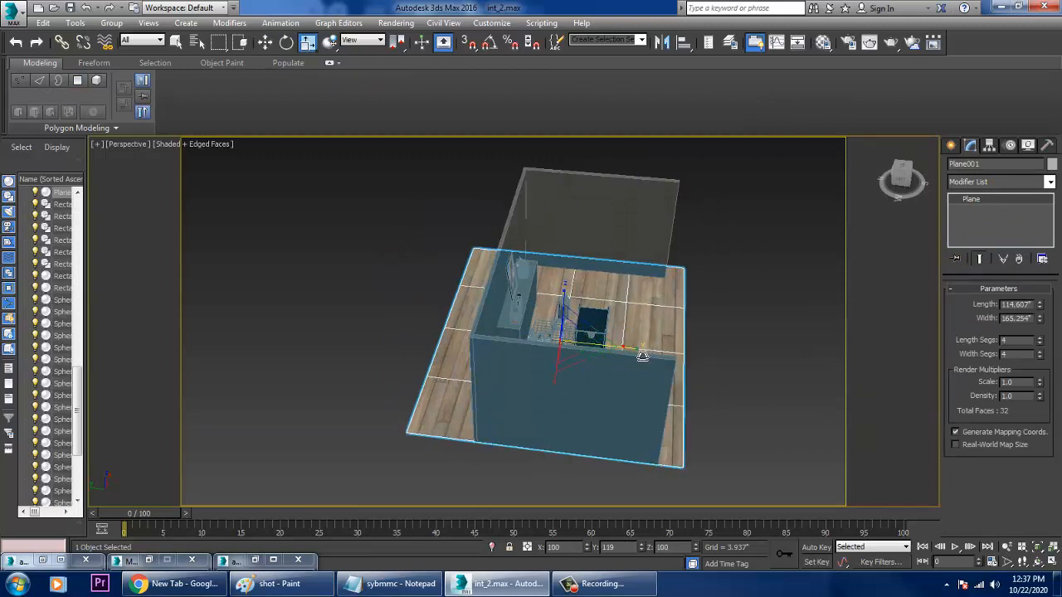
{"action": "key", "text": "w"}
{"action": "middle_click_drag", "start_coordinate": [527, 350], "coordinate": [502, 290], "text": "alt"}
{"action": "key", "text": "r"}
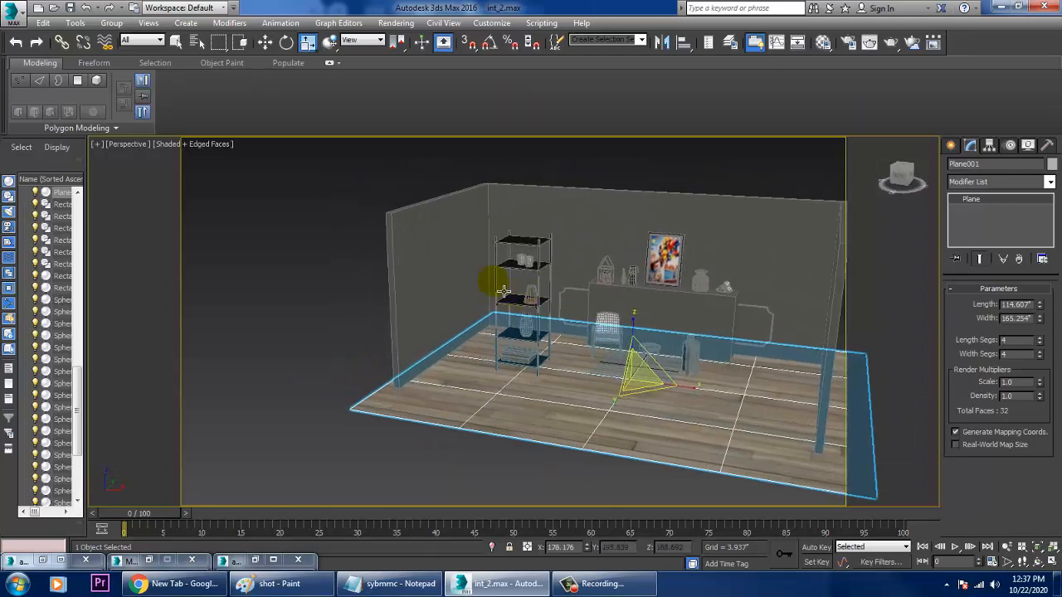
Isolate the walls and use Swift Loop to add two vertical edge loops across the side wall near the shelf
{"action": "left_click", "coordinate": [463, 272]}
{"action": "scroll", "coordinate": [460, 273], "scroll_direction": "up", "scroll_amount": 4}
{"action": "middle_click_drag", "start_coordinate": [457, 258], "coordinate": [418, 288]}
{"action": "key", "text": "w"}
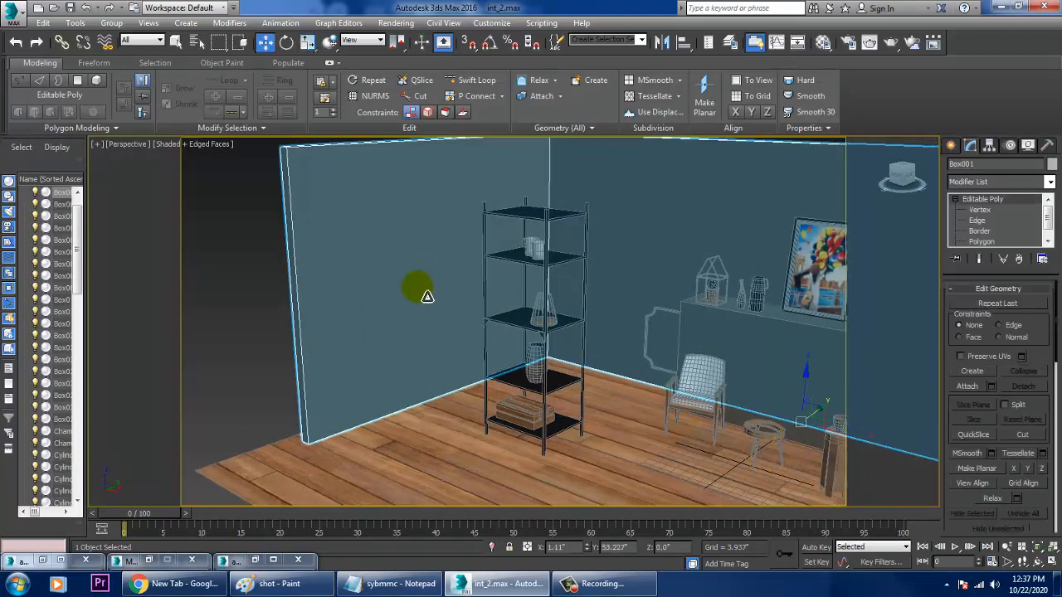
{"action": "left_click", "coordinate": [485, 82]}
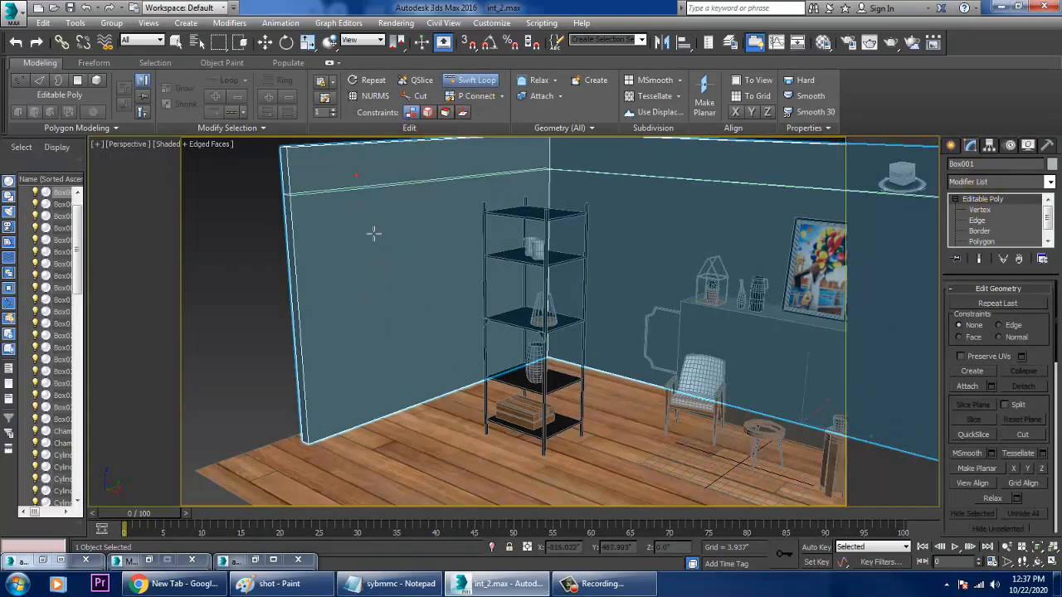
{"action": "key", "text": "alt+q"}
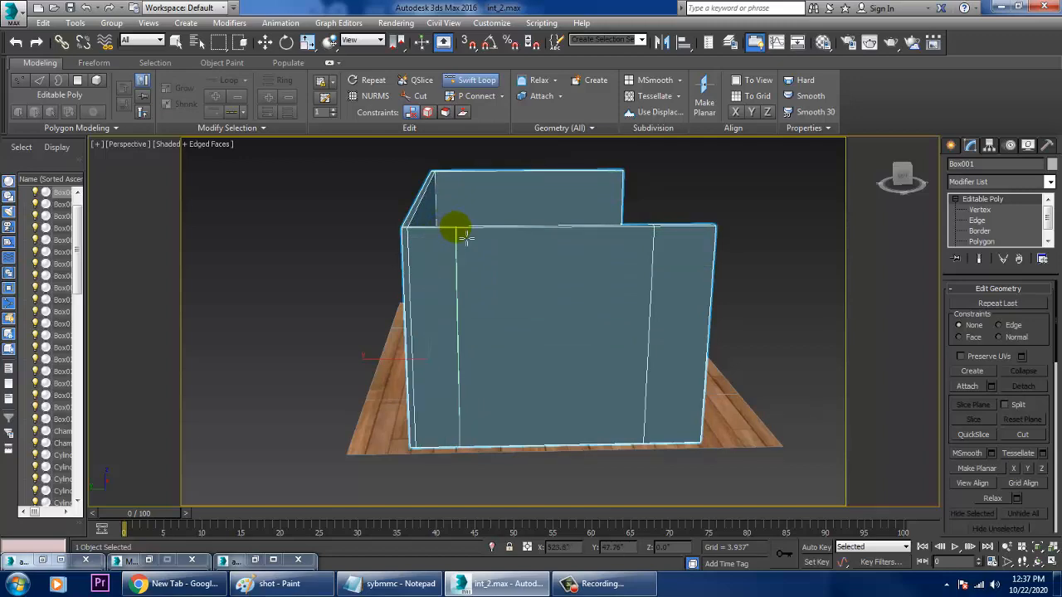
{"action": "left_click", "coordinate": [455, 227]}
{"action": "key", "text": "w"}
Move the vertices of the side wall's outer vertical loop along Y toward the back wall to narrow the middle panel
{"action": "middle_click_drag", "start_coordinate": [515, 309], "coordinate": [566, 336], "text": "alt"}
{"action": "key", "text": "1"}
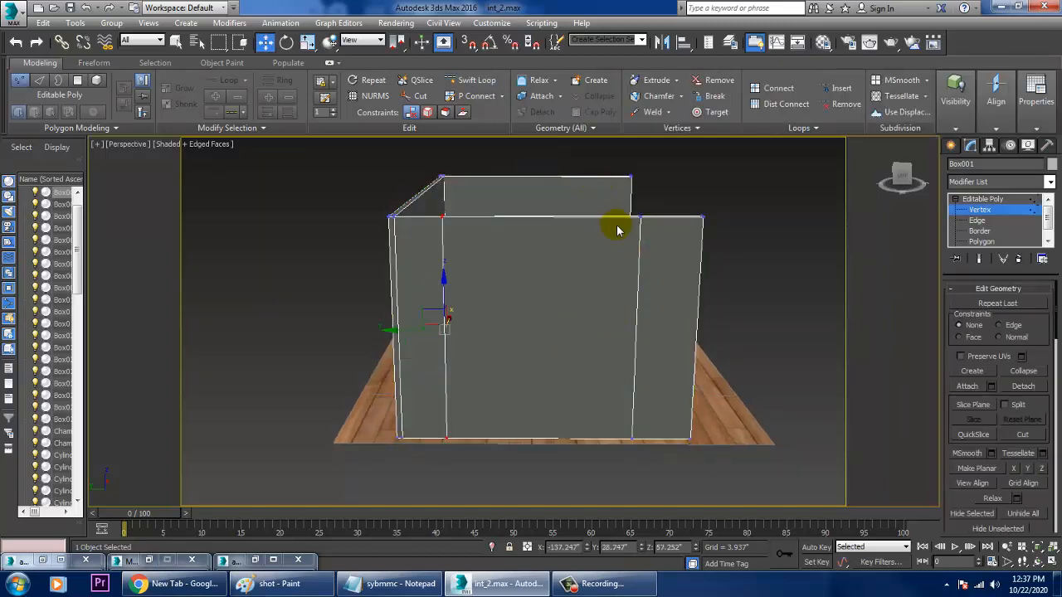
{"action": "middle_click_drag", "start_coordinate": [617, 231], "coordinate": [615, 291], "text": "alt"}
{"action": "left_click_drag", "start_coordinate": [668, 459], "coordinate": [669, 460]}
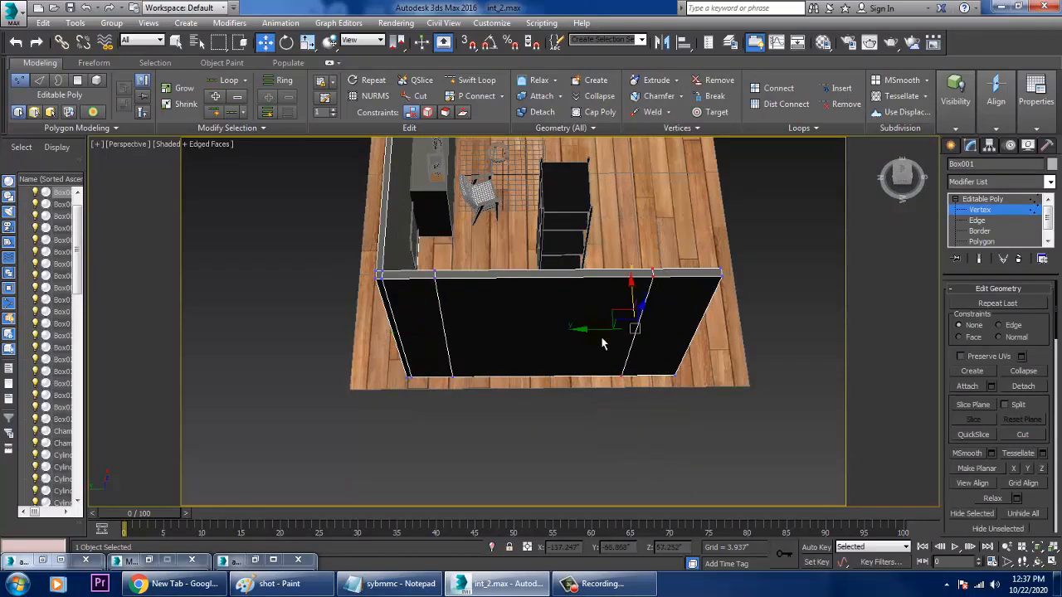
{"action": "middle_click_drag", "start_coordinate": [572, 331], "coordinate": [568, 287], "text": "alt"}
Add two horizontal edge loops around the walls with Swift Loop, one near the ceiling and one near the floor
{"action": "left_click", "coordinate": [485, 83]}
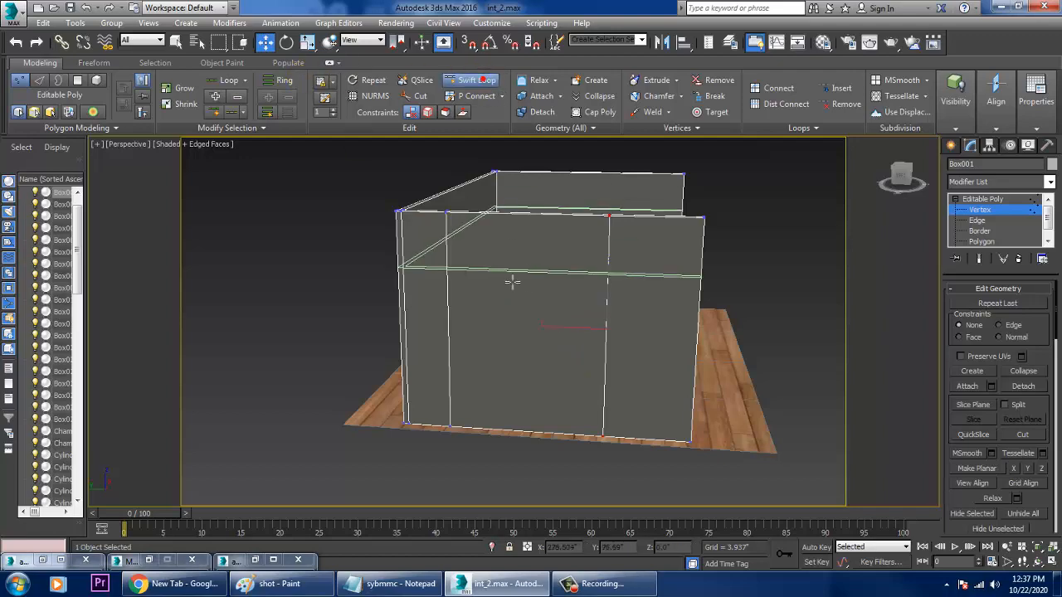
{"action": "left_click", "coordinate": [502, 248]}
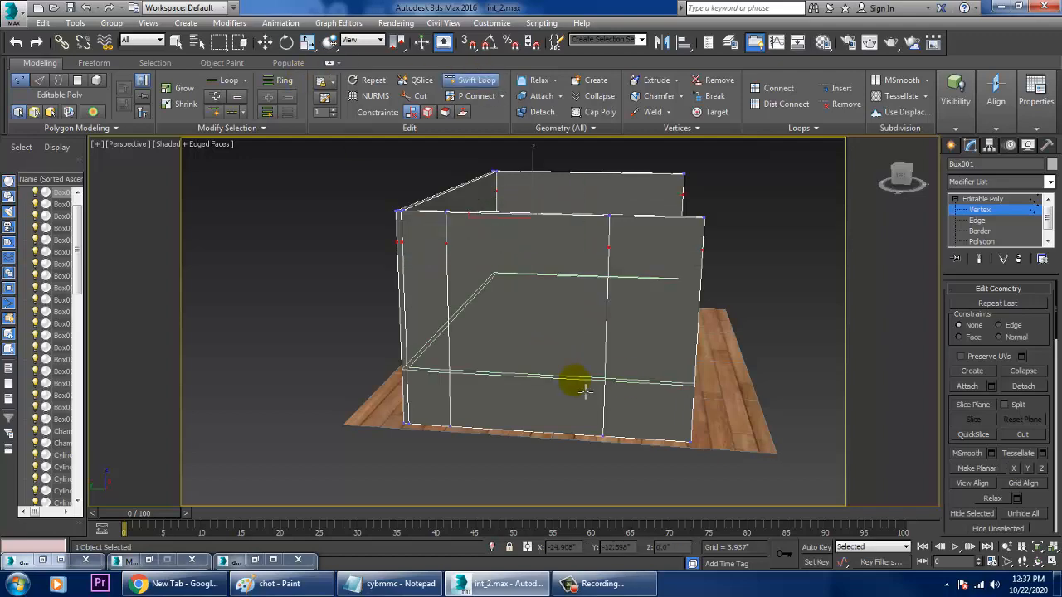
{"action": "left_click", "coordinate": [633, 412]}
{"action": "middle_click_drag", "start_coordinate": [682, 368], "coordinate": [555, 334], "text": "alt"}
{"action": "key", "text": "w"}
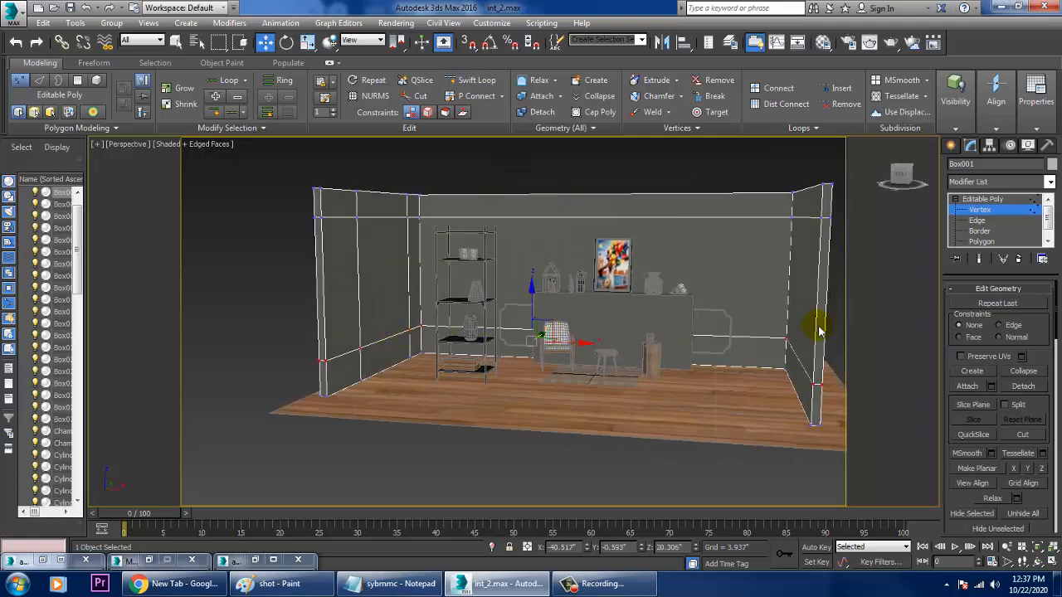
Select the side wall's middle polygons on the inner and outer faces and bridge them to cut a window opening
{"action": "left_click", "coordinate": [981, 241]}
{"action": "middle_click_drag", "start_coordinate": [581, 315], "coordinate": [372, 249], "text": "alt"}
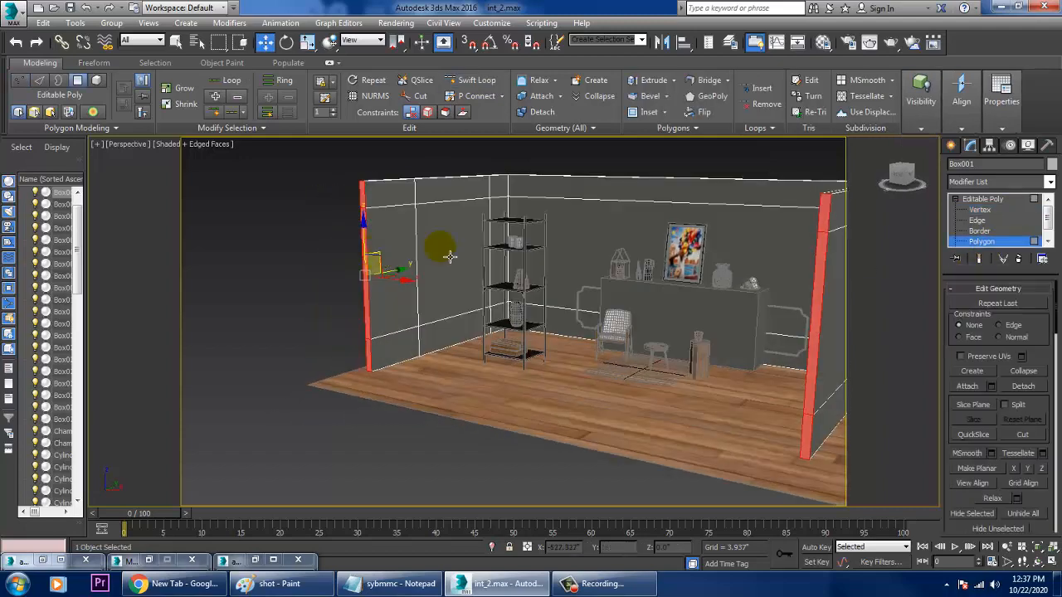
{"action": "left_click", "coordinate": [465, 257]}
{"action": "middle_click_drag", "start_coordinate": [470, 255], "coordinate": [507, 229], "text": "alt"}
{"action": "left_click", "coordinate": [480, 264]}
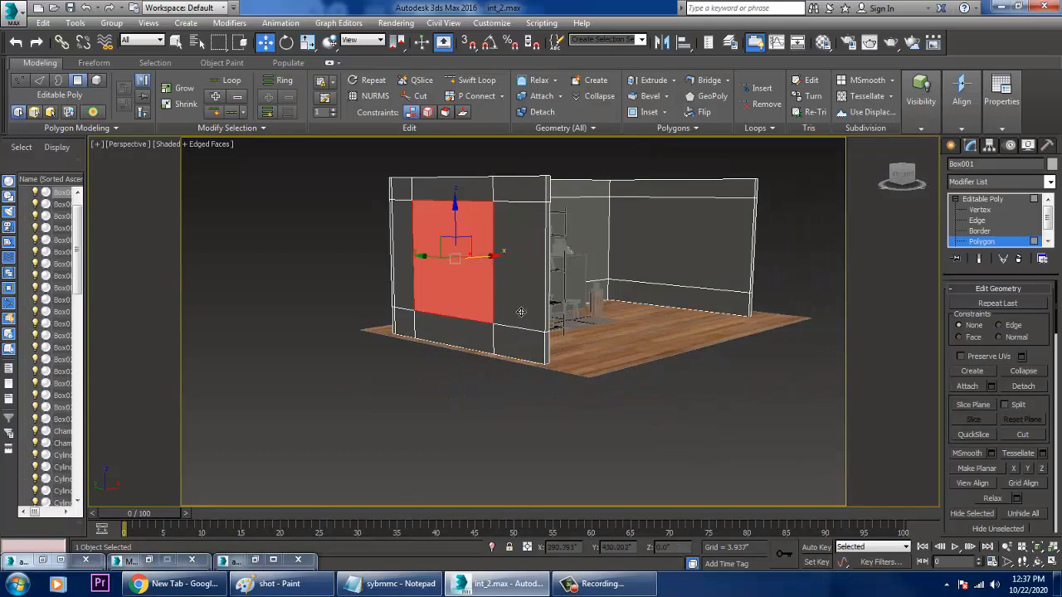
{"action": "scroll", "coordinate": [979, 513], "scroll_direction": "up", "scroll_amount": 5}
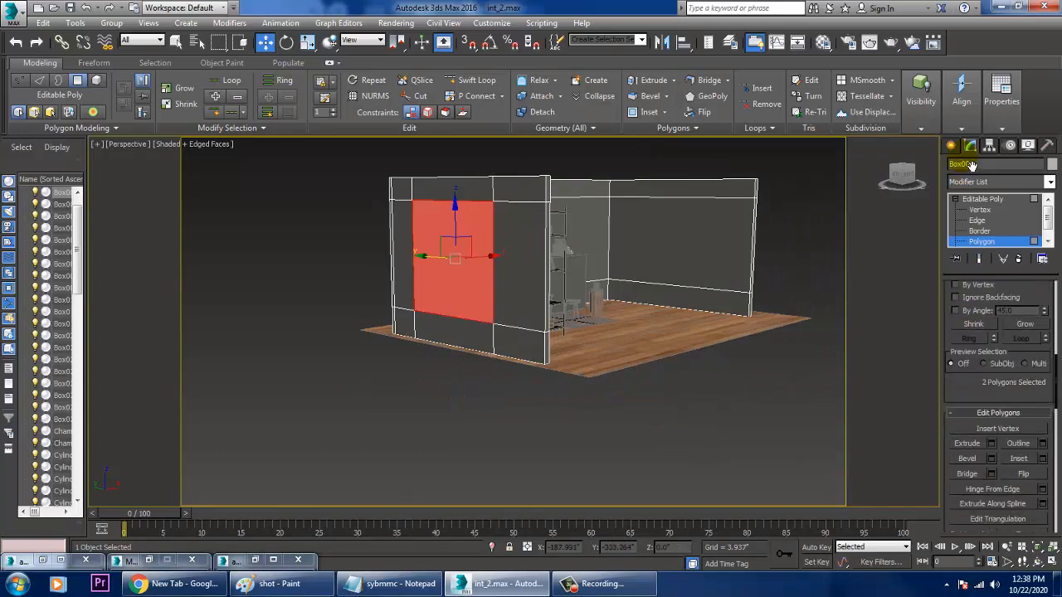
{"action": "left_click", "coordinate": [975, 475]}
{"action": "middle_click_drag", "start_coordinate": [657, 337], "coordinate": [520, 324], "text": "alt"}
Leave polygon editing and draw a box about 78" long, 73" wide and 1.2" high over the window opening in the Left view
{"action": "key", "text": "alt+w"}
{"action": "middle_click", "coordinate": [692, 280]}
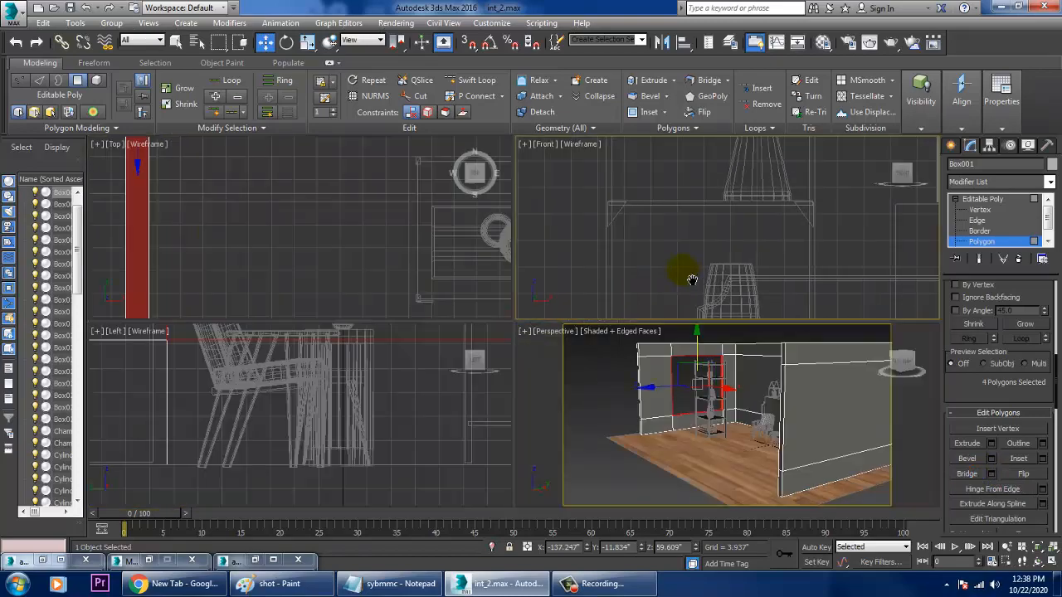
{"action": "key", "text": "alt+w"}
{"action": "key", "text": "z"}
{"action": "scroll", "coordinate": [657, 280], "scroll_direction": "down", "scroll_amount": 5}
{"action": "key", "text": "alt+w"}
{"action": "middle_click", "coordinate": [356, 423]}
{"action": "key", "text": "z"}
{"action": "key", "text": "alt+w"}
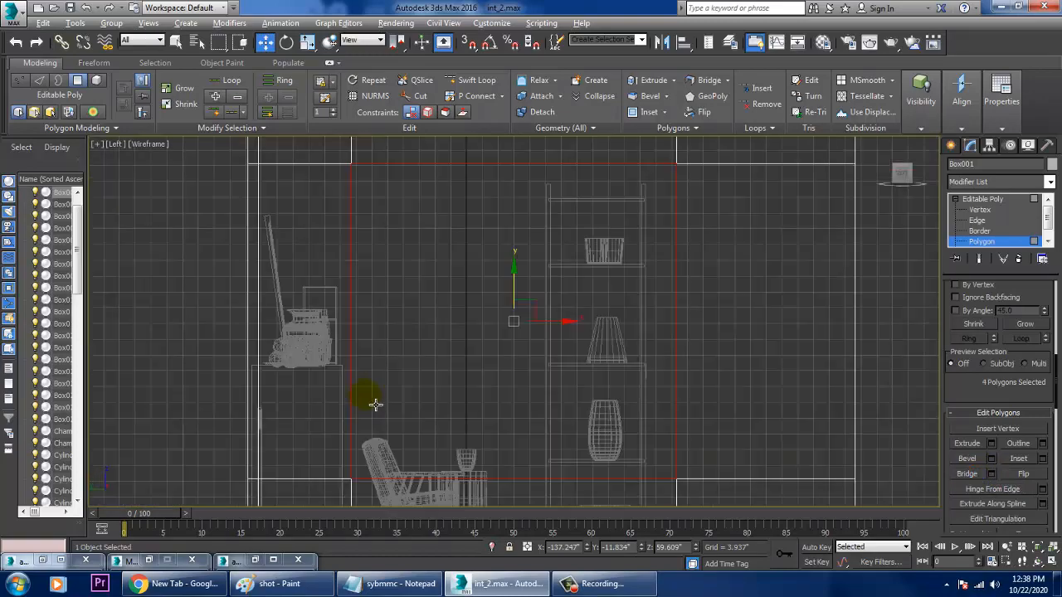
{"action": "scroll", "coordinate": [415, 390], "scroll_direction": "down", "scroll_amount": 5}
{"action": "scroll", "coordinate": [462, 377], "scroll_direction": "up", "scroll_amount": 4}
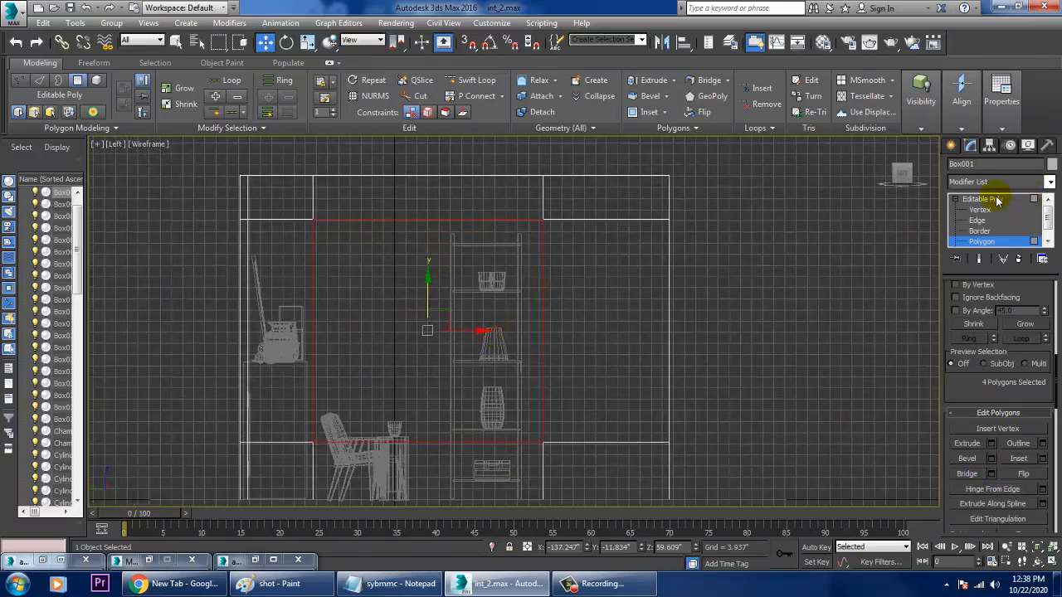
{"action": "left_click", "coordinate": [979, 199]}
{"action": "left_click", "coordinate": [951, 145]}
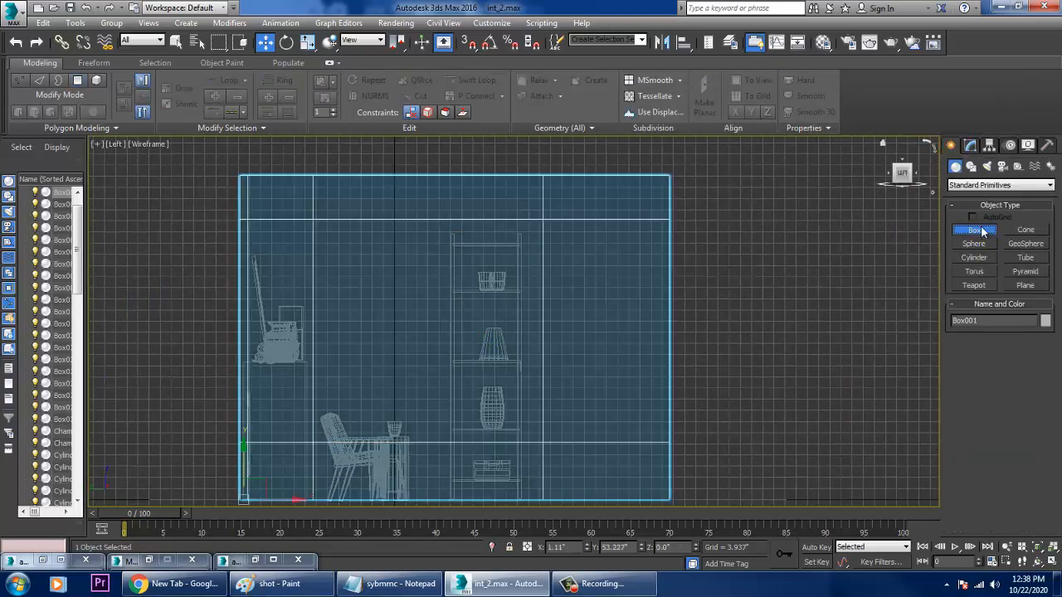
{"action": "left_click", "coordinate": [982, 231]}
{"action": "middle_click_drag", "start_coordinate": [554, 261], "coordinate": [614, 246]}
{"action": "scroll", "coordinate": [387, 224], "scroll_direction": "up", "scroll_amount": 2}
{"action": "scroll", "coordinate": [389, 226], "scroll_direction": "down", "scroll_amount": 1}
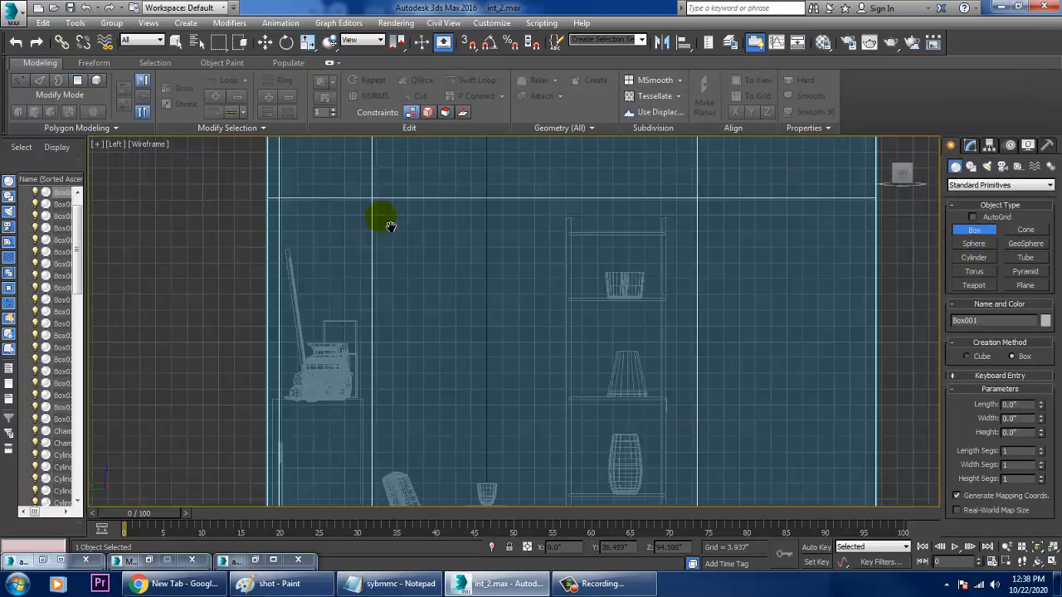
{"action": "middle_click_drag", "start_coordinate": [391, 227], "coordinate": [384, 206]}
{"action": "mouse_move", "coordinate": [364, 176]}
{"action": "left_mouse_down"}
{"action": "mouse_move", "coordinate": [431, 257]}
{"action": "mouse_move", "coordinate": [663, 470]}
{"action": "mouse_move", "coordinate": [667, 499]}
{"action": "left_mouse_up"}
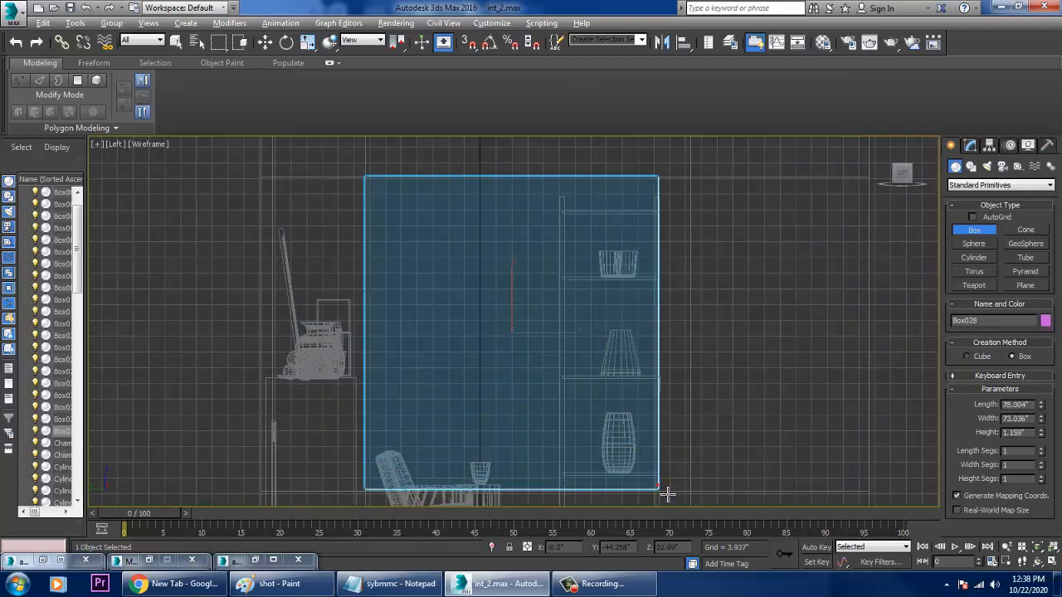
Move the new box along X to about -141.9" so it sits in the side wall's window opening
{"action": "key", "text": "alt+w"}
{"action": "middle_click", "coordinate": [722, 457]}
{"action": "key", "text": "alt+w"}
{"action": "scroll", "coordinate": [680, 414], "scroll_direction": "down", "scroll_amount": 5}
{"action": "middle_click_drag", "start_coordinate": [663, 406], "coordinate": [686, 411], "text": "alt"}
{"action": "key", "text": "w"}
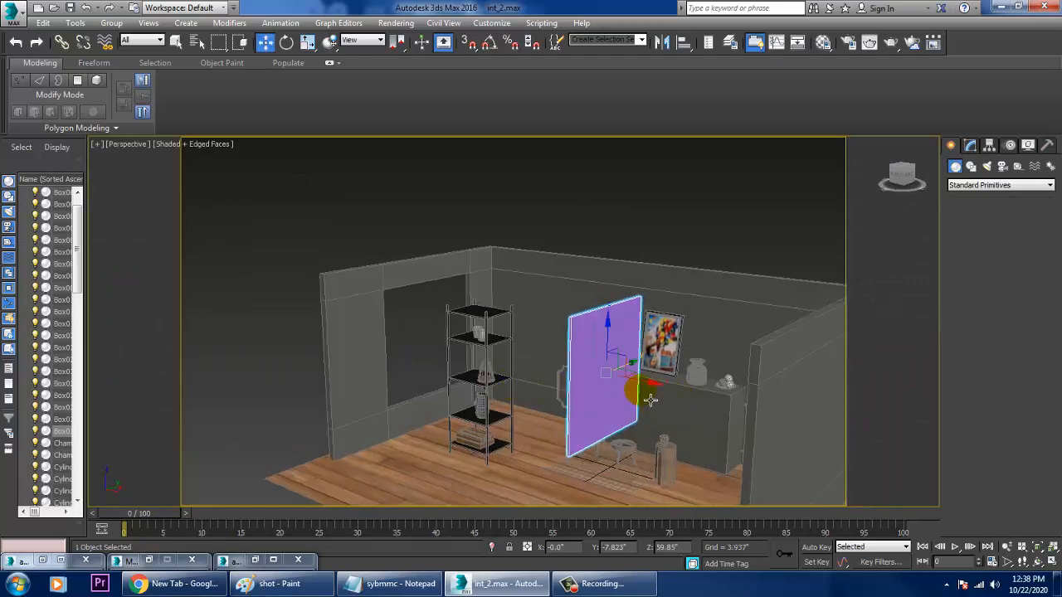
{"action": "left_click_drag", "start_coordinate": [651, 400], "coordinate": [471, 357]}
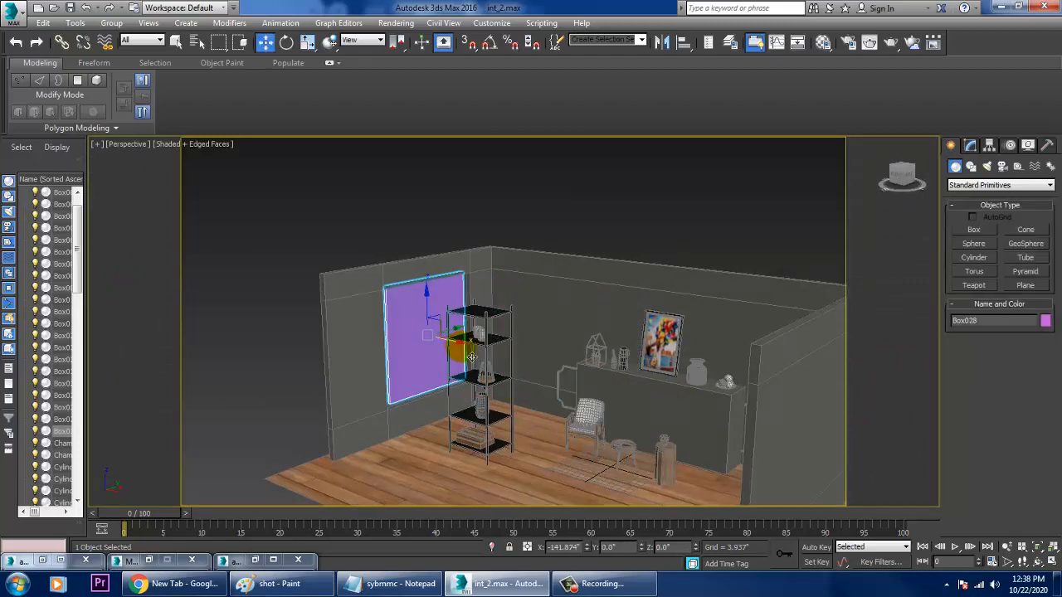
Shift the window panel sideways in the Left view to about -6.8" on Y so it lines up with the wall opening
{"action": "key", "text": "alt+w"}
{"action": "middle_click", "coordinate": [385, 419]}
{"action": "key", "text": "alt+w"}
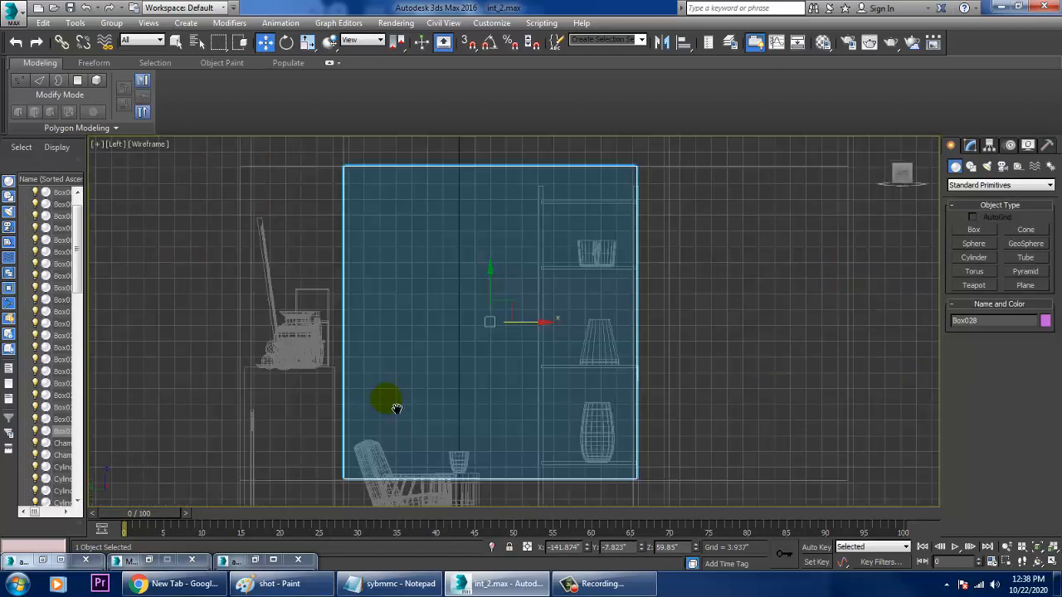
{"action": "scroll", "coordinate": [406, 396], "scroll_direction": "down", "scroll_amount": 3}
{"action": "scroll", "coordinate": [416, 391], "scroll_direction": "up", "scroll_amount": 2}
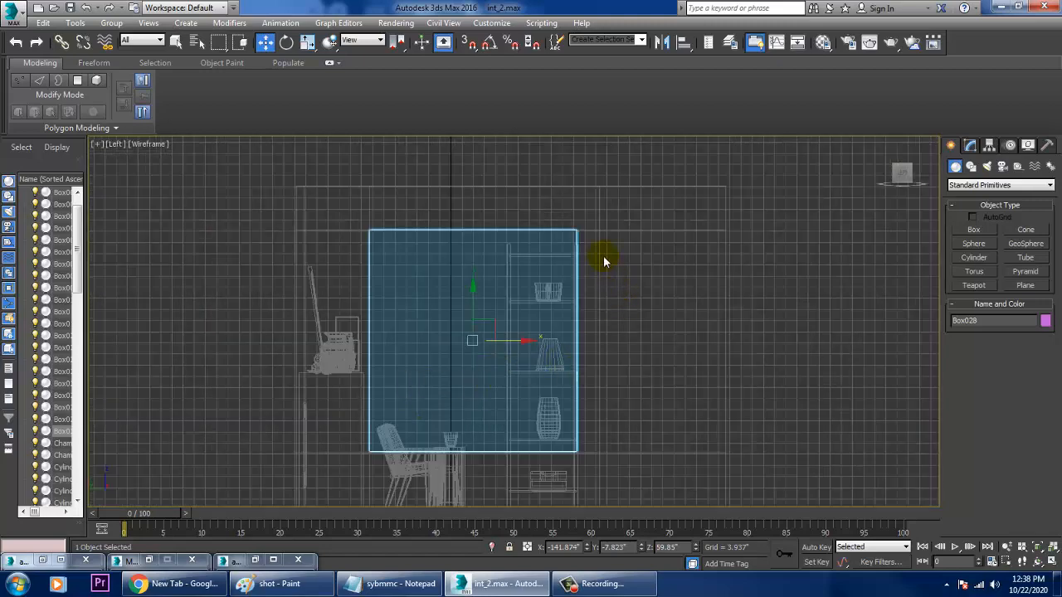
{"action": "scroll", "coordinate": [462, 336], "scroll_direction": "up", "scroll_amount": 4}
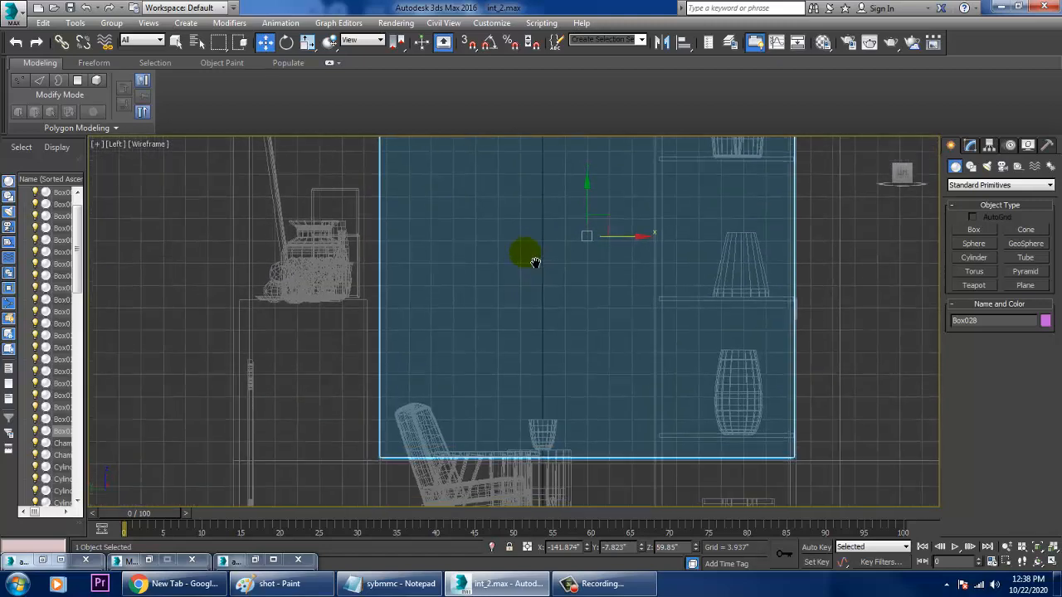
{"action": "left_click_drag", "start_coordinate": [617, 229], "coordinate": [611, 229]}
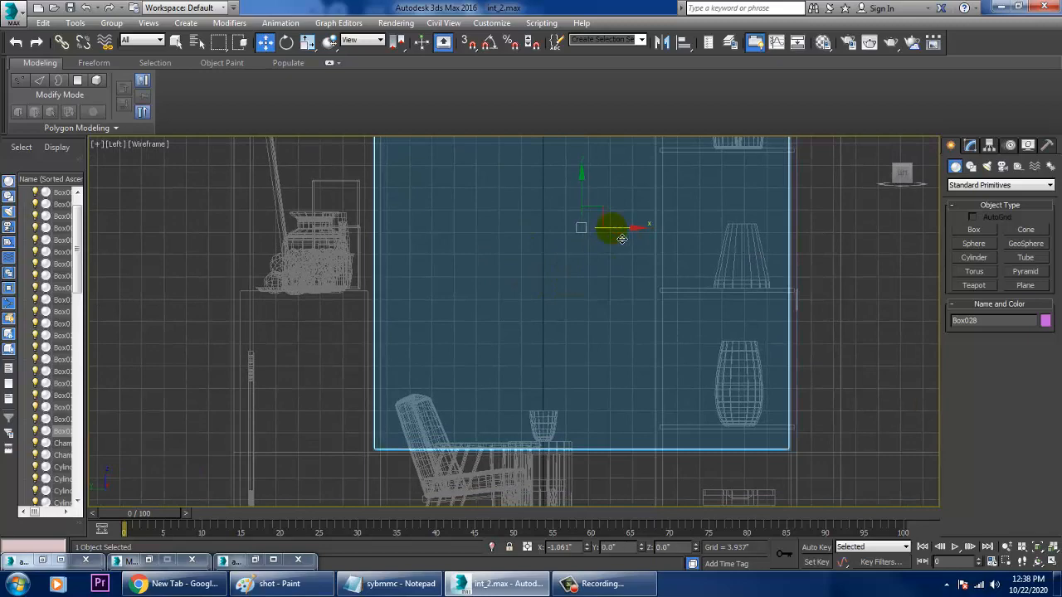
Move the window panel along X to about -137.6", deeper into the side wall's opening
{"action": "key", "text": "alt+w"}
{"action": "middle_click", "coordinate": [695, 313]}
{"action": "key", "text": "z"}
{"action": "key", "text": "alt+w"}
{"action": "middle_click_drag", "start_coordinate": [567, 330], "coordinate": [564, 332], "text": "alt"}
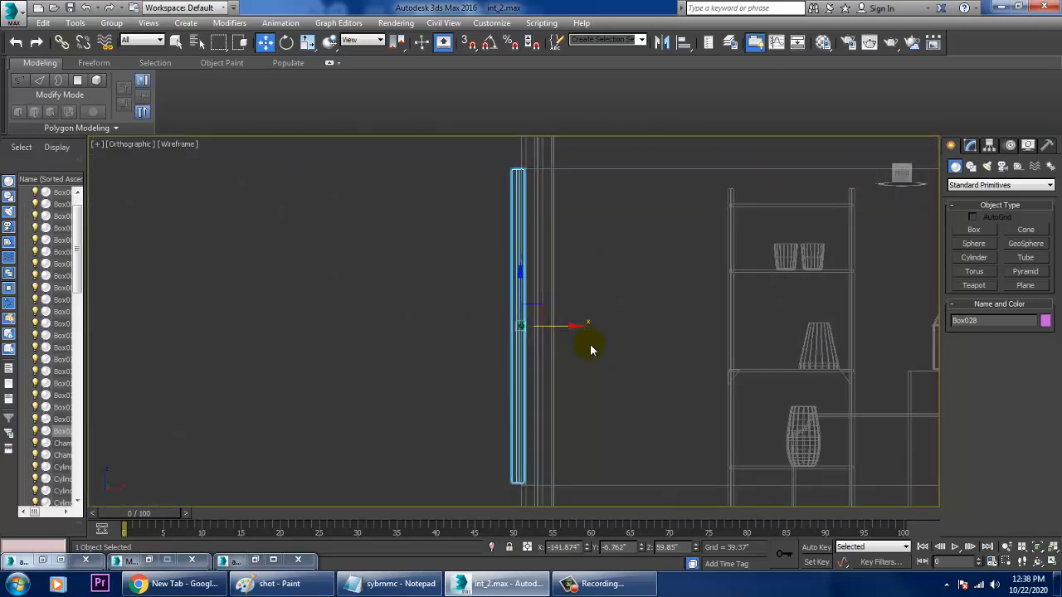
{"action": "key", "text": "f"}
{"action": "key", "text": "alt+w"}
{"action": "middle_click", "coordinate": [683, 402]}
{"action": "key", "text": "alt+w"}
{"action": "key", "text": "z"}
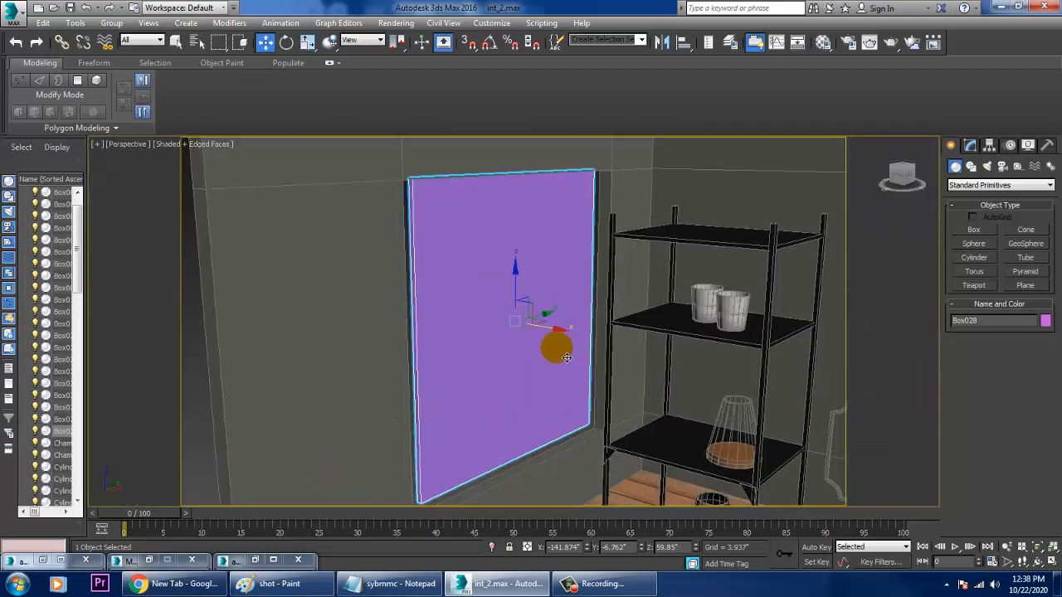
{"action": "mouse_move", "coordinate": [567, 358]}
{"action": "middle_mouse_down", "text": "alt"}
{"action": "mouse_move", "coordinate": [490, 358]}
{"action": "mouse_move", "coordinate": [579, 355]}
{"action": "middle_mouse_up", "text": "alt"}
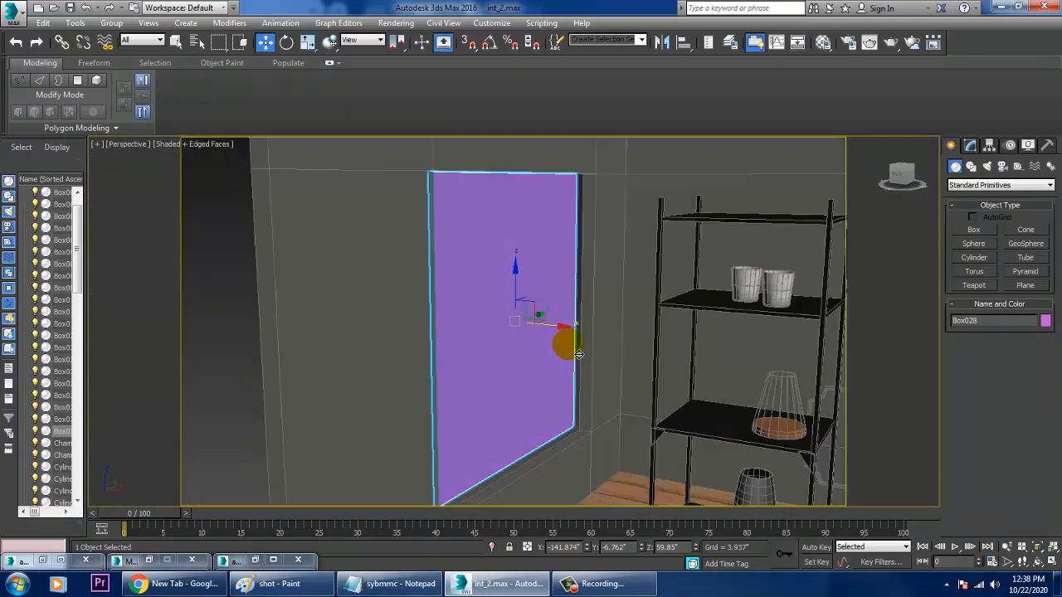
{"action": "scroll", "coordinate": [579, 354], "scroll_direction": "up", "scroll_amount": 3}
{"action": "middle_click_drag", "start_coordinate": [536, 304], "coordinate": [570, 311], "text": "alt"}
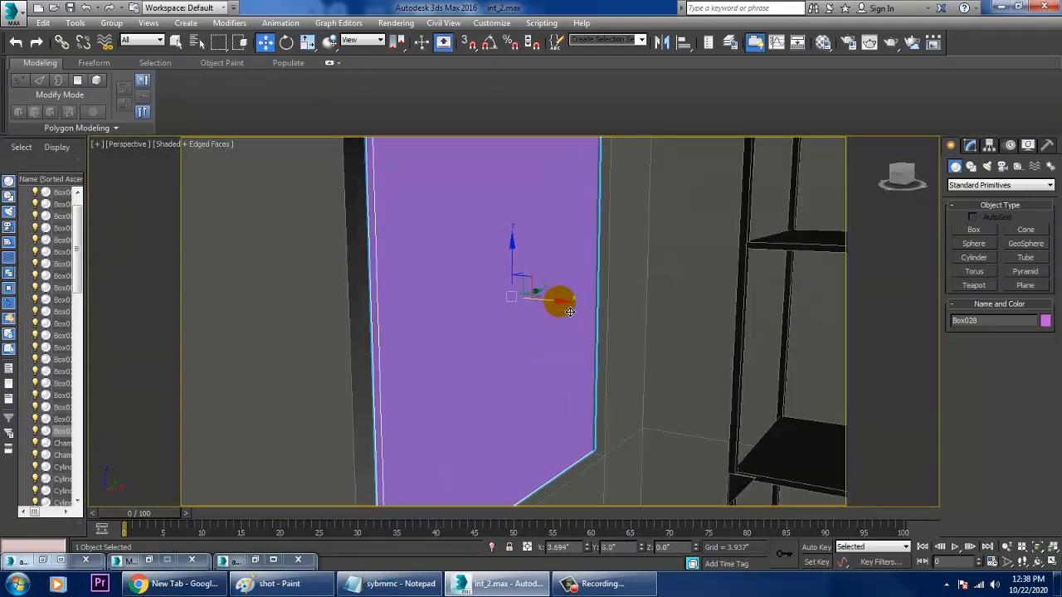
{"action": "left_click_drag", "start_coordinate": [559, 302], "coordinate": [561, 301]}
{"action": "scroll", "coordinate": [561, 301], "scroll_direction": "down", "scroll_amount": 4}
{"action": "middle_click_drag", "start_coordinate": [560, 299], "coordinate": [543, 295], "text": "alt"}
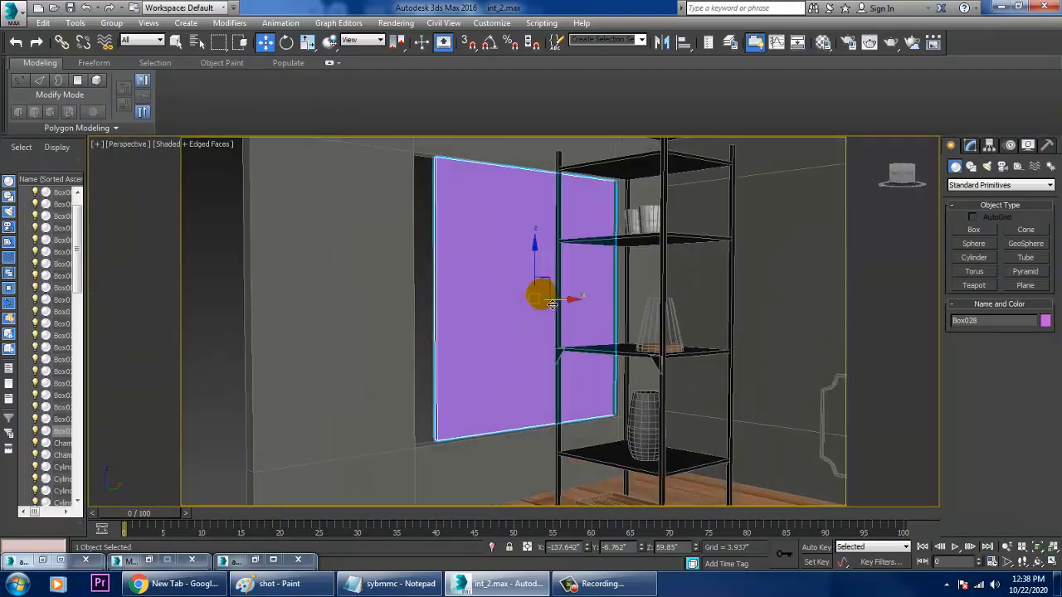
Convert the window panel to an Editable Poly and lower its bottom vertices to about 19.6" on Z
{"action": "right_click", "coordinate": [515, 335]}
{"action": "mouse_move", "coordinate": [576, 533]}
{"action": "left_click", "coordinate": [688, 473]}
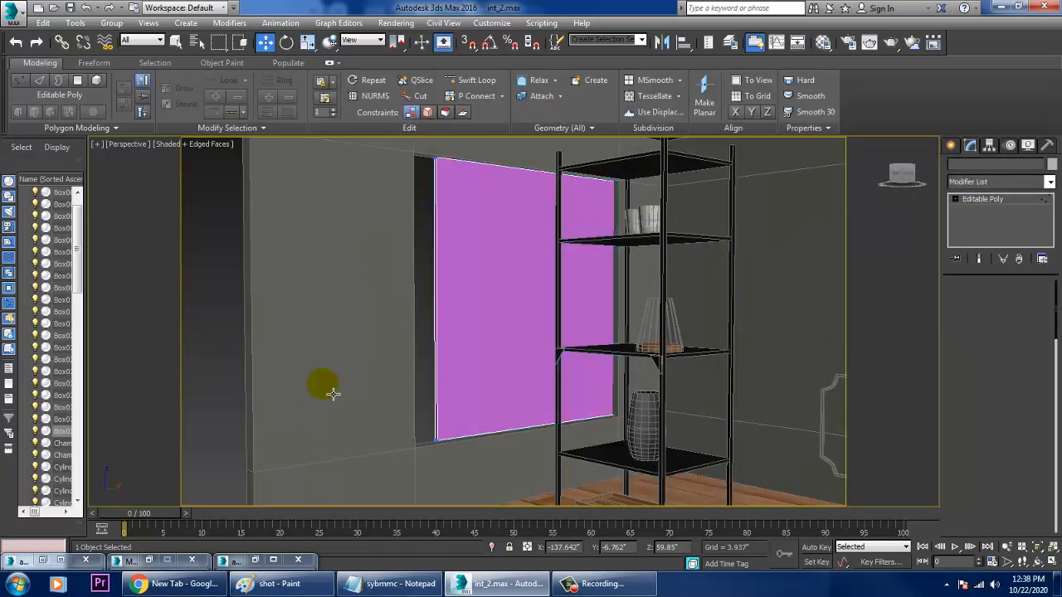
{"action": "left_click_drag", "start_coordinate": [334, 371], "coordinate": [660, 473]}
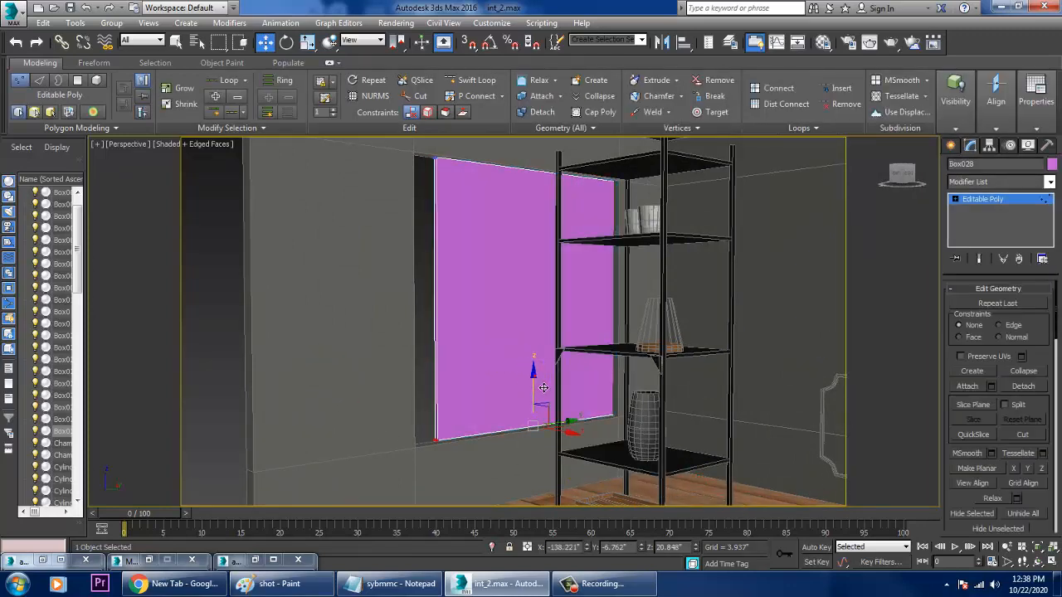
{"action": "left_click_drag", "start_coordinate": [533, 376], "coordinate": [533, 382]}
{"action": "scroll", "coordinate": [524, 371], "scroll_direction": "down", "scroll_amount": 5}
{"action": "middle_click_drag", "start_coordinate": [524, 371], "coordinate": [493, 388], "text": "alt"}
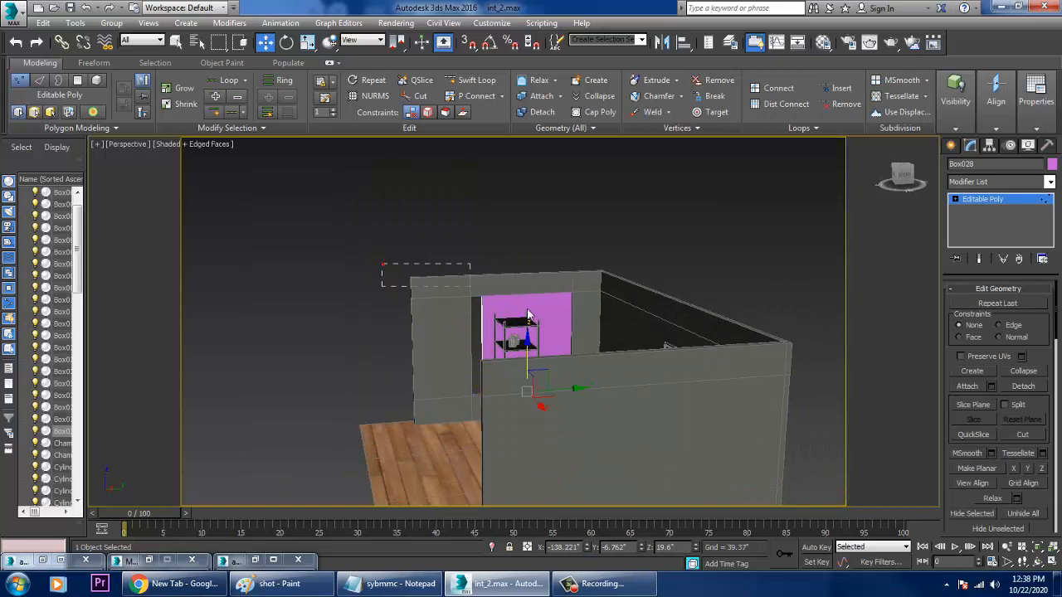
Select the vertices on the panel's side facing away from the room corner and move them to about -52.6" on Y
{"action": "left_click_drag", "start_coordinate": [528, 315], "coordinate": [579, 301]}
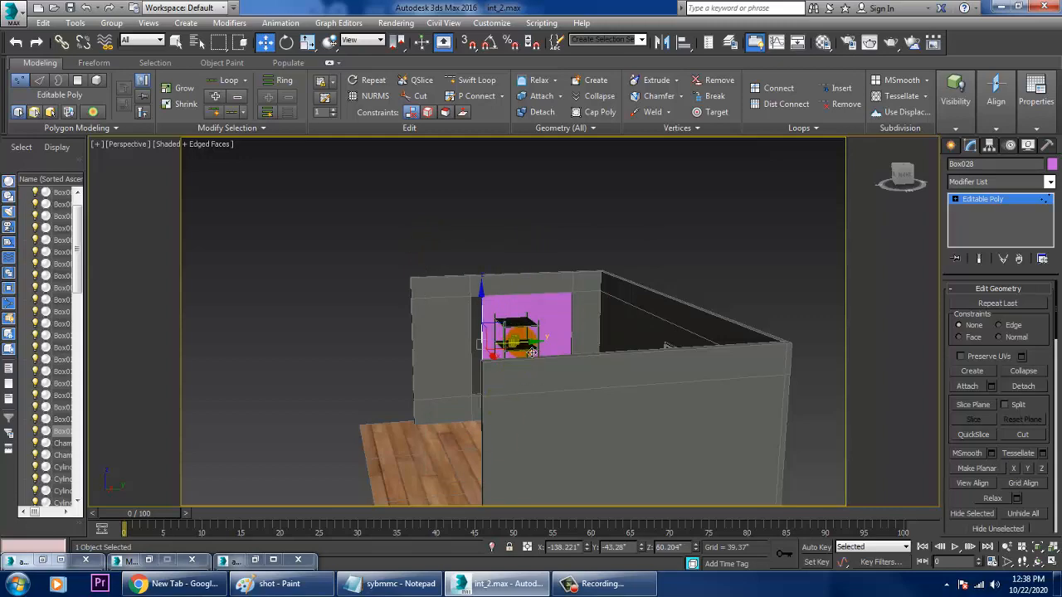
{"action": "left_click_drag", "start_coordinate": [532, 353], "coordinate": [517, 349]}
{"action": "scroll", "coordinate": [516, 349], "scroll_direction": "up", "scroll_amount": 3}
{"action": "middle_click_drag", "start_coordinate": [516, 349], "coordinate": [537, 354], "text": "alt"}
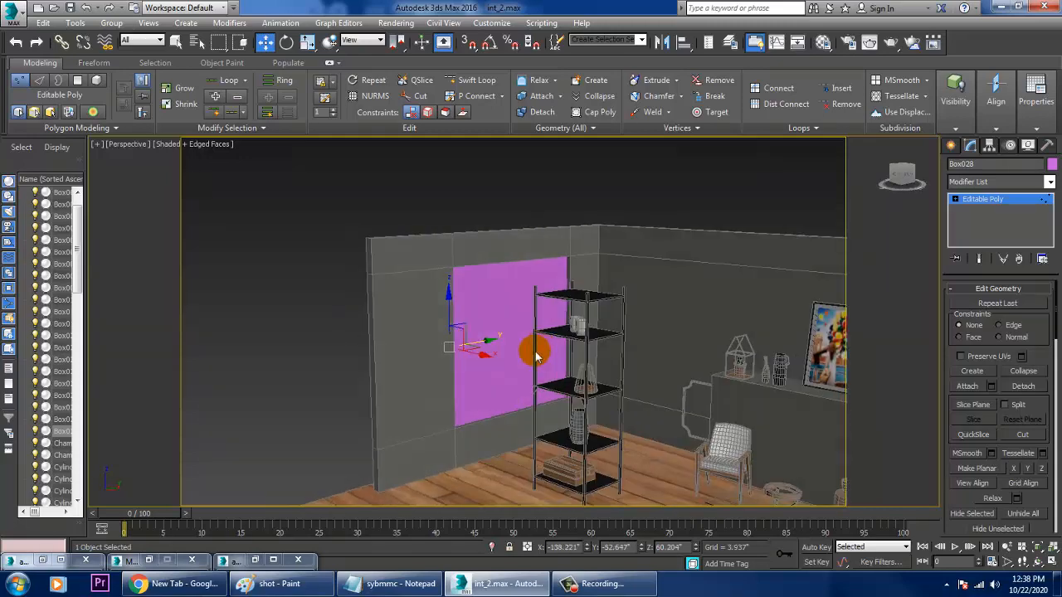
{"action": "scroll", "coordinate": [539, 355], "scroll_direction": "up", "scroll_amount": 3}
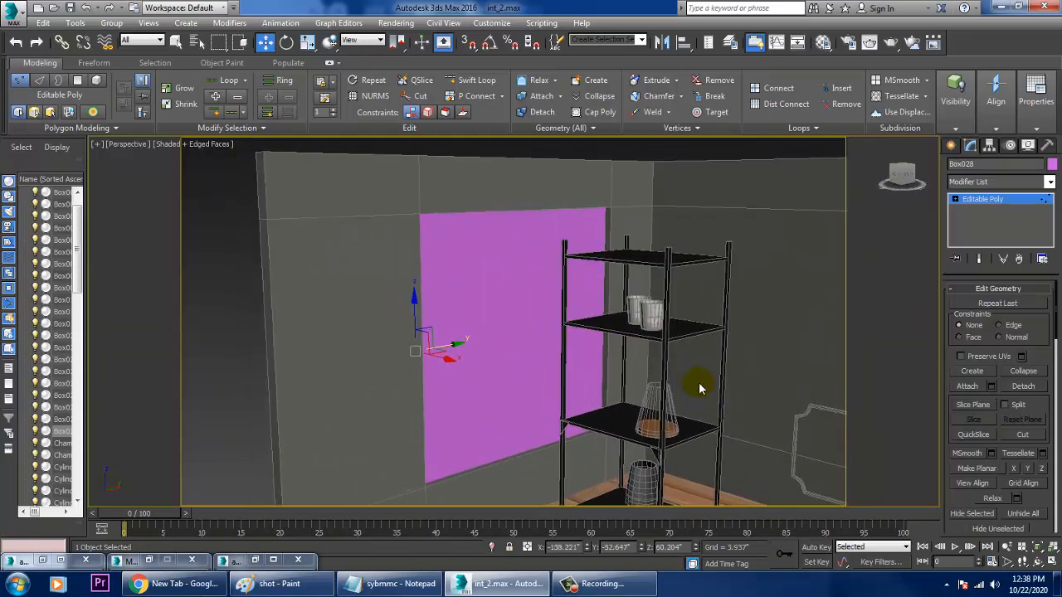
Select the panel's top and bottom horizontal edges and connect them with 3 evenly spaced vertical segments
{"action": "left_click", "coordinate": [956, 202]}
{"action": "left_click", "coordinate": [987, 221]}
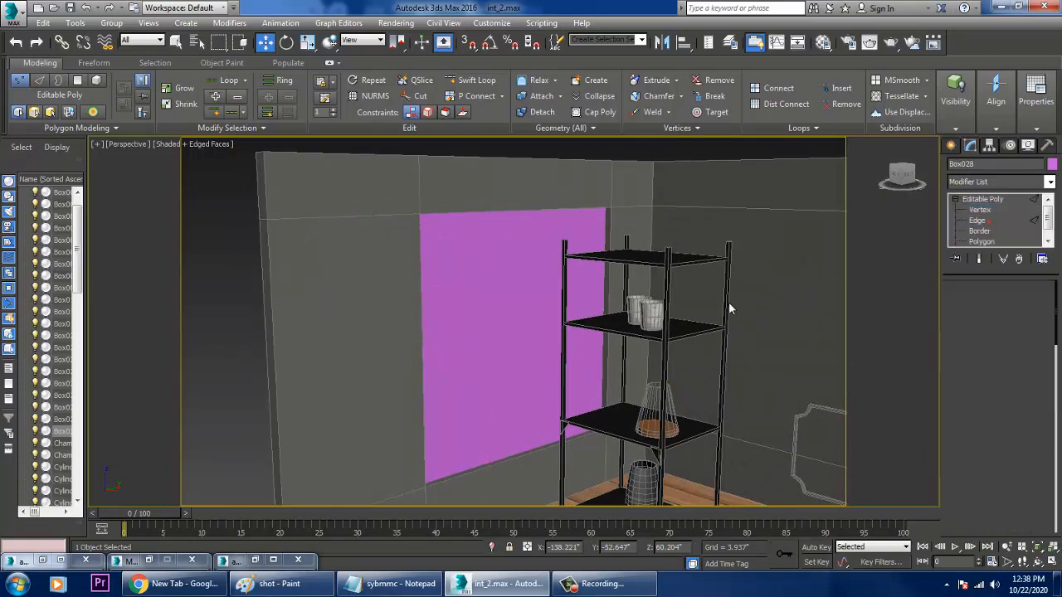
{"action": "key", "text": "F3"}
{"action": "left_click", "coordinate": [519, 207]}
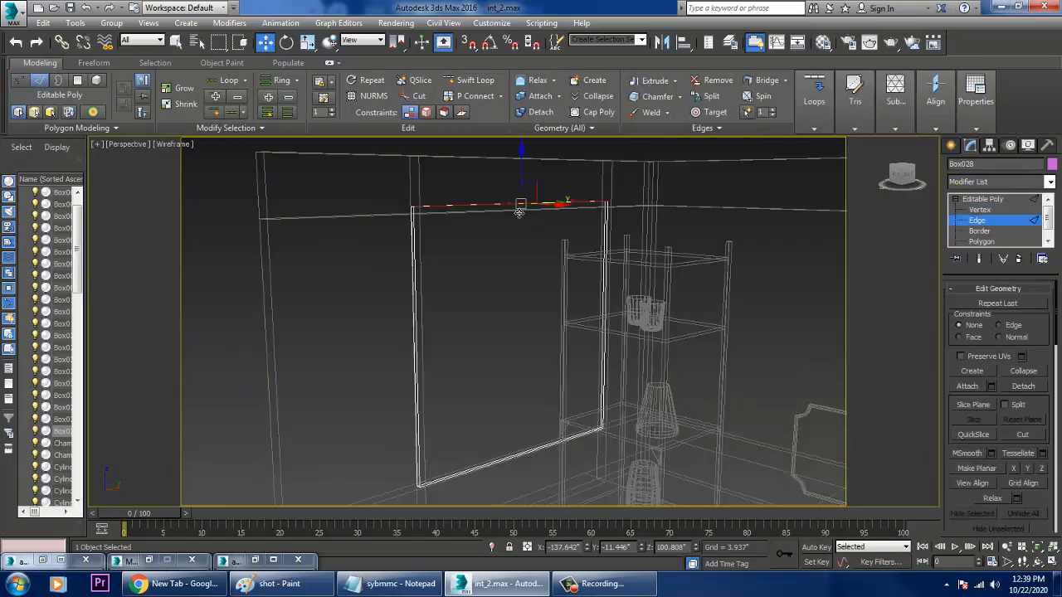
{"action": "key", "text": "F3"}
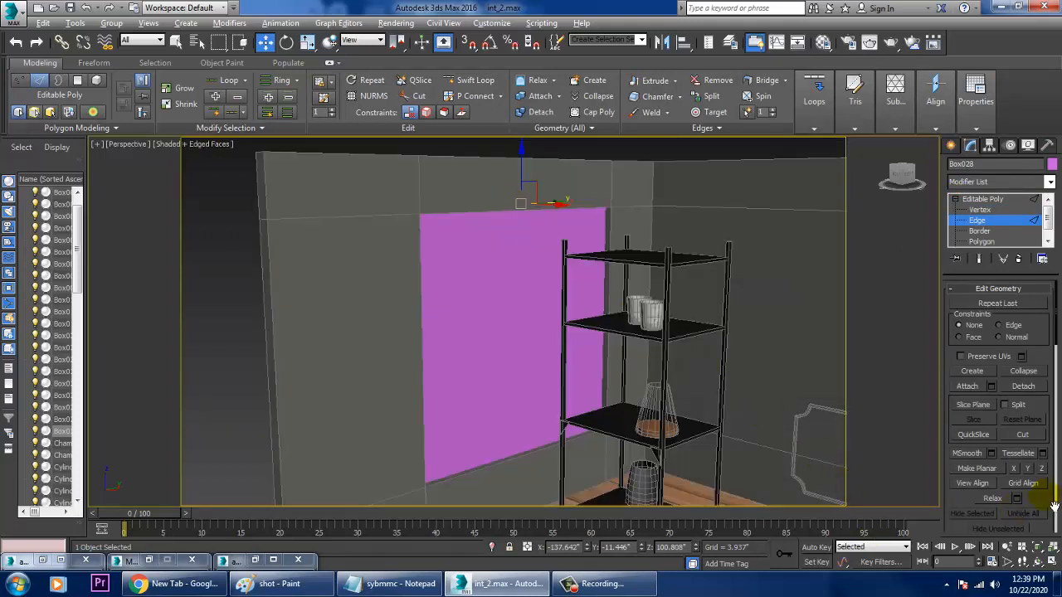
{"action": "left_click_drag", "start_coordinate": [1054, 506], "coordinate": [1052, 186]}
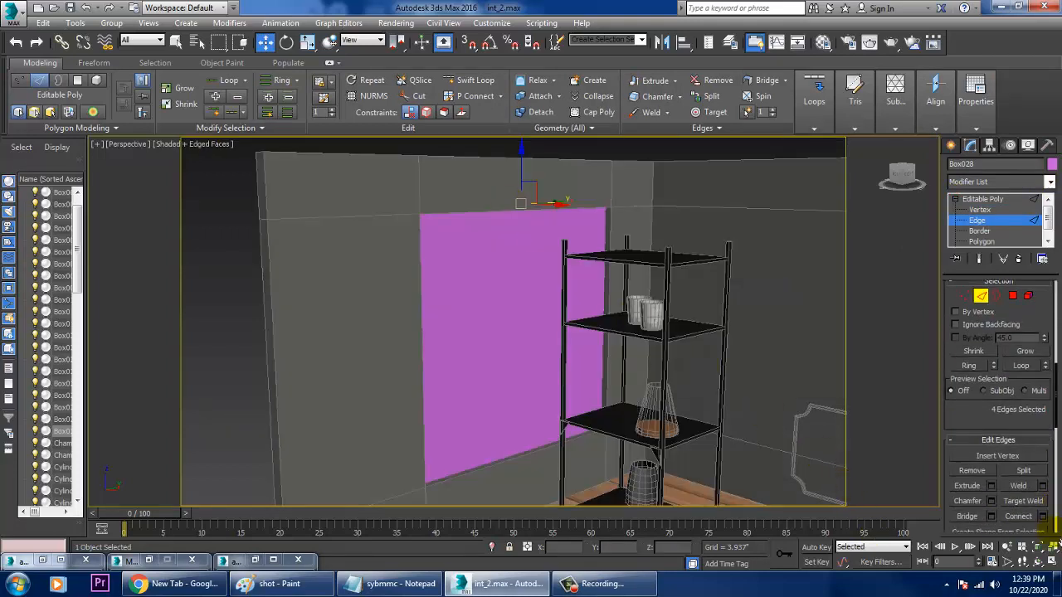
{"action": "left_click", "coordinate": [1043, 516]}
{"action": "mouse_move", "coordinate": [522, 329]}
{"action": "left_mouse_down"}
{"action": "mouse_move", "coordinate": [525, 309]}
{"action": "mouse_move", "coordinate": [533, 326]}
{"action": "left_mouse_up"}
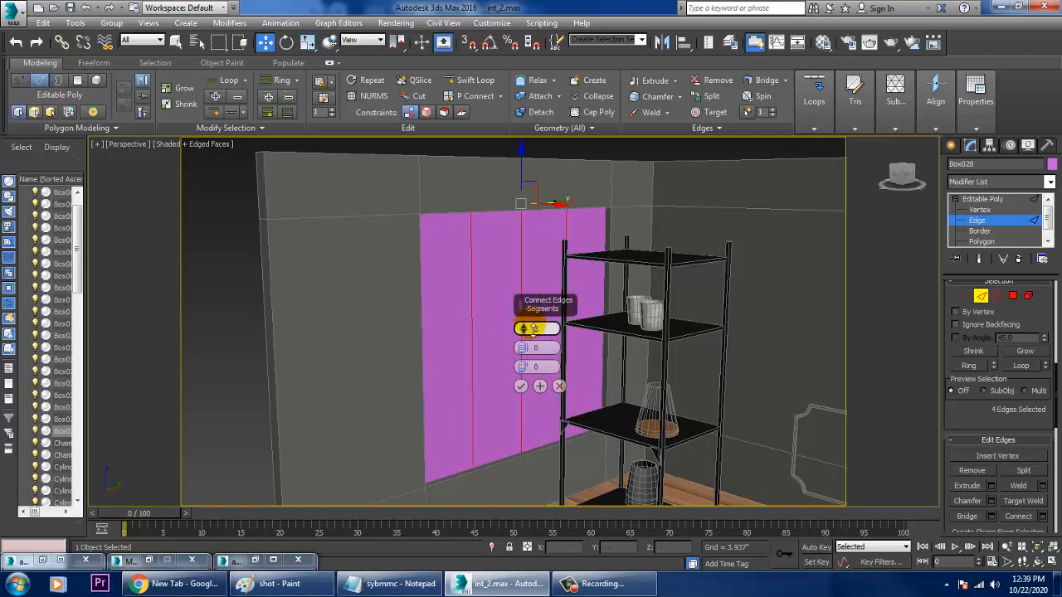
{"action": "left_click", "coordinate": [521, 387]}
{"action": "middle_click_drag", "start_coordinate": [521, 386], "coordinate": [541, 370], "text": "alt"}
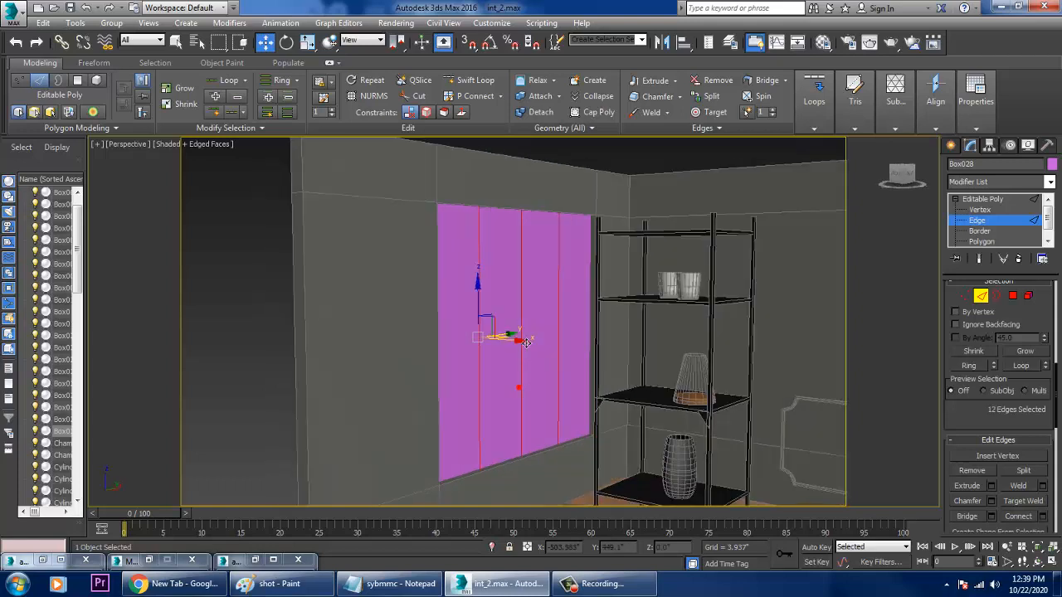
Select all the panel's vertical edges and connect them with 3 horizontal segments to form a four-by-four grid
{"action": "left_click_drag", "start_coordinate": [726, 347], "coordinate": [732, 349]}
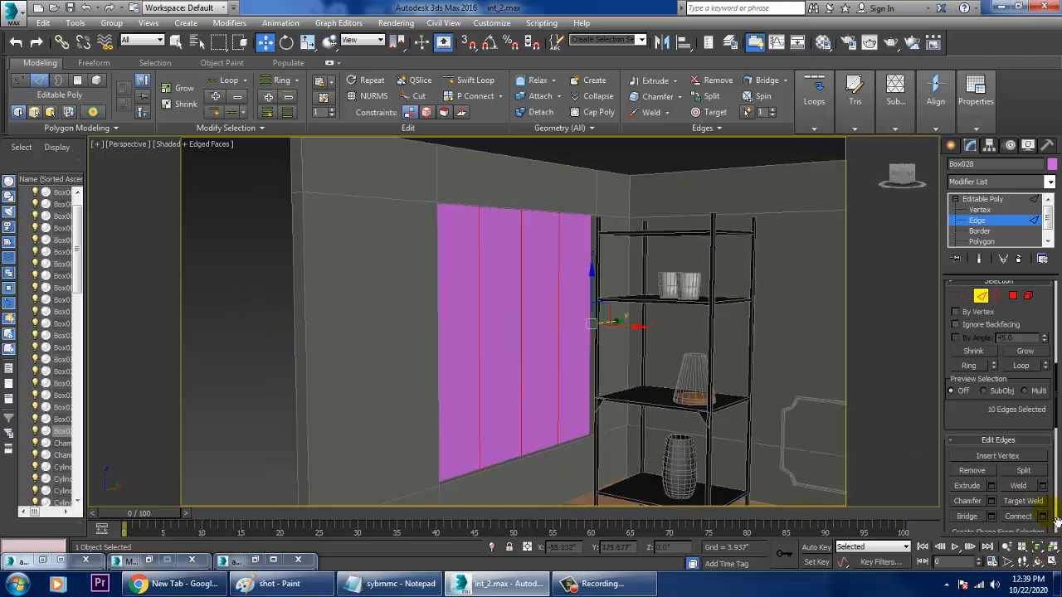
{"action": "left_click", "coordinate": [1044, 517]}
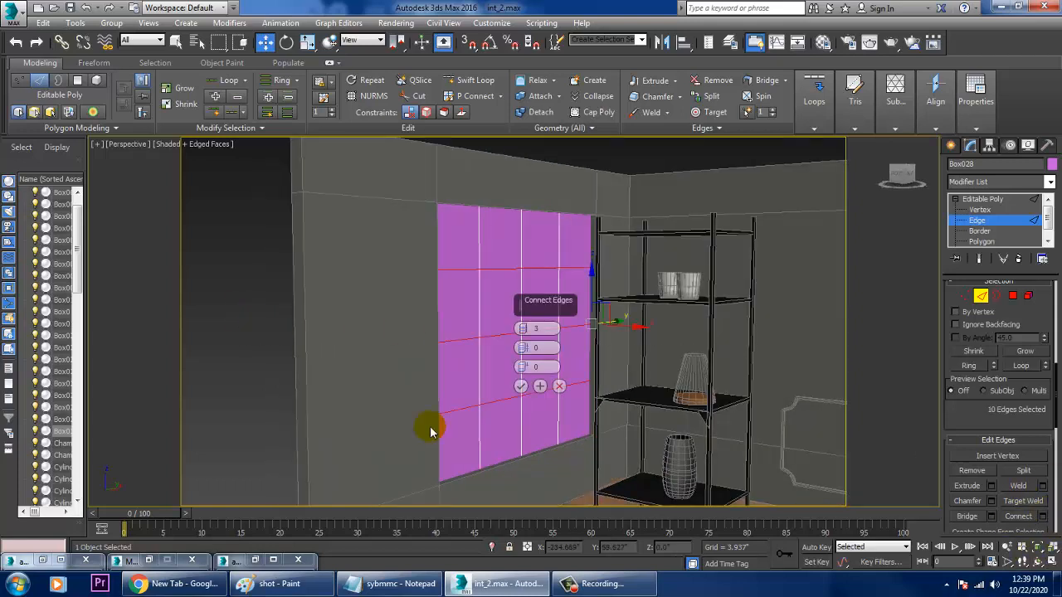
{"action": "left_click", "coordinate": [520, 386]}
{"action": "middle_click_drag", "start_coordinate": [564, 360], "coordinate": [612, 436], "text": "alt"}
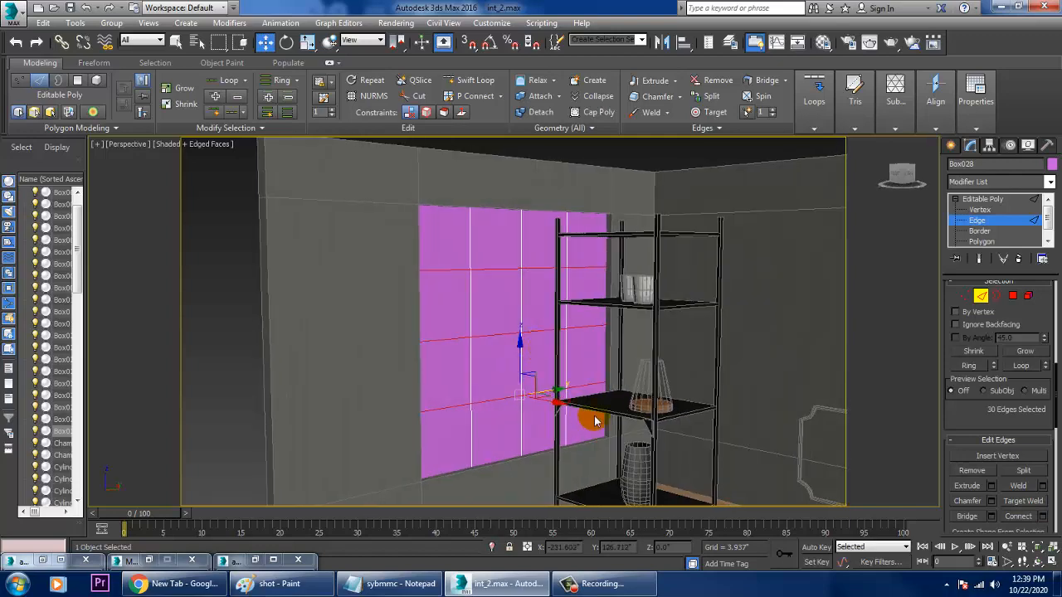
Select all 16 grid polygons on the window panel's room-side face
{"action": "key", "text": "4"}
{"action": "left_click", "coordinate": [516, 260]}
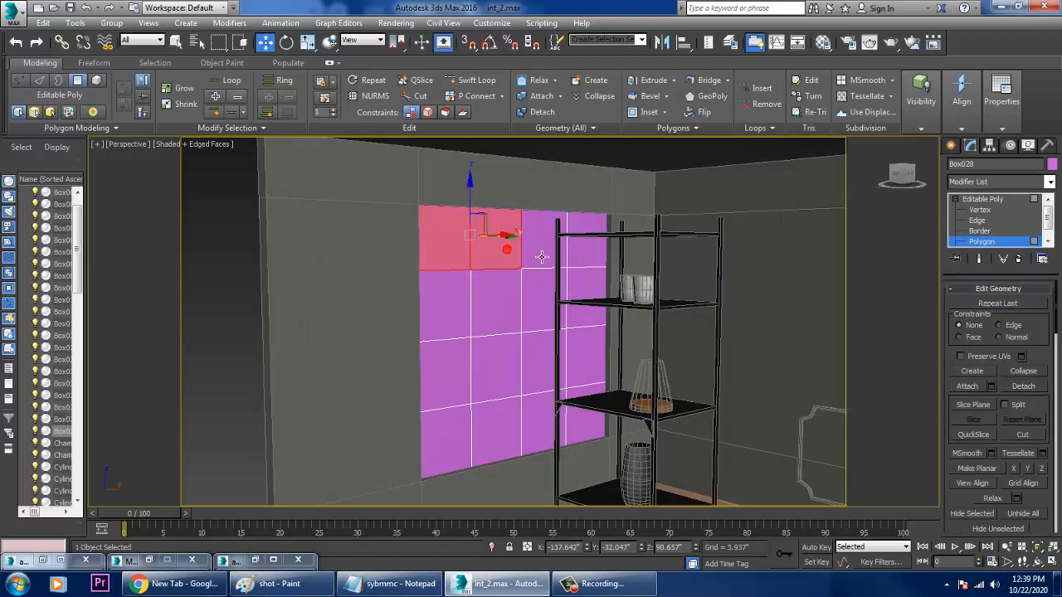
{"action": "left_click", "coordinate": [540, 255], "text": "ctrl"}
{"action": "left_click", "coordinate": [604, 254], "text": "ctrl"}
{"action": "left_click", "coordinate": [604, 298], "text": "ctrl"}
{"action": "left_click", "coordinate": [563, 320], "text": "ctrl"}
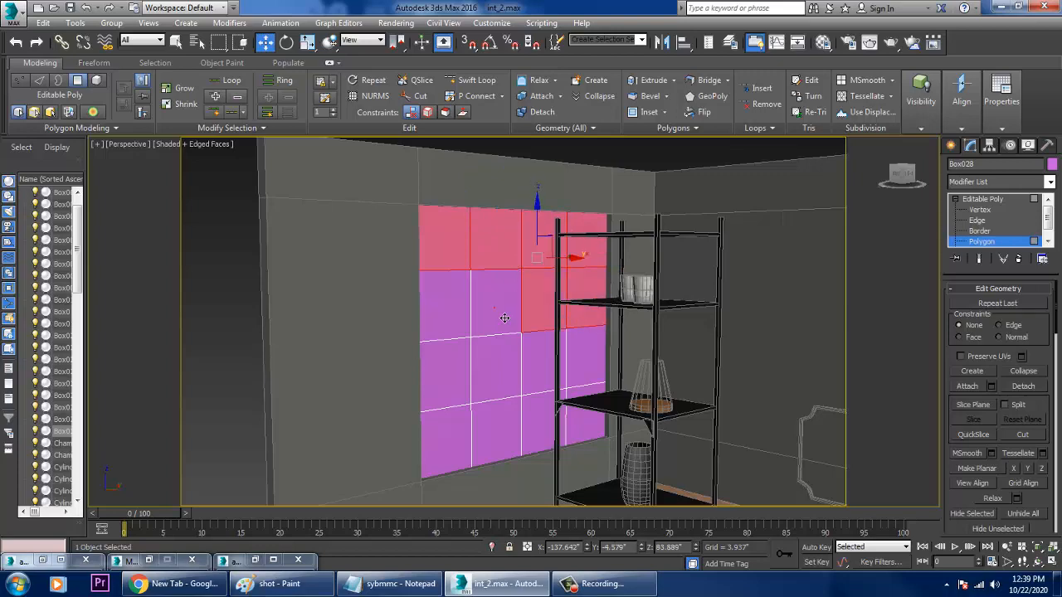
{"action": "left_click", "coordinate": [503, 318], "text": "ctrl"}
{"action": "left_click", "coordinate": [458, 320], "text": "ctrl"}
{"action": "left_click", "coordinate": [461, 374], "text": "ctrl"}
{"action": "left_click", "coordinate": [499, 382], "text": "ctrl"}
{"action": "left_click", "coordinate": [545, 373], "text": "ctrl"}
{"action": "left_click", "coordinate": [599, 369], "text": "ctrl"}
{"action": "left_click", "coordinate": [604, 419], "text": "ctrl"}
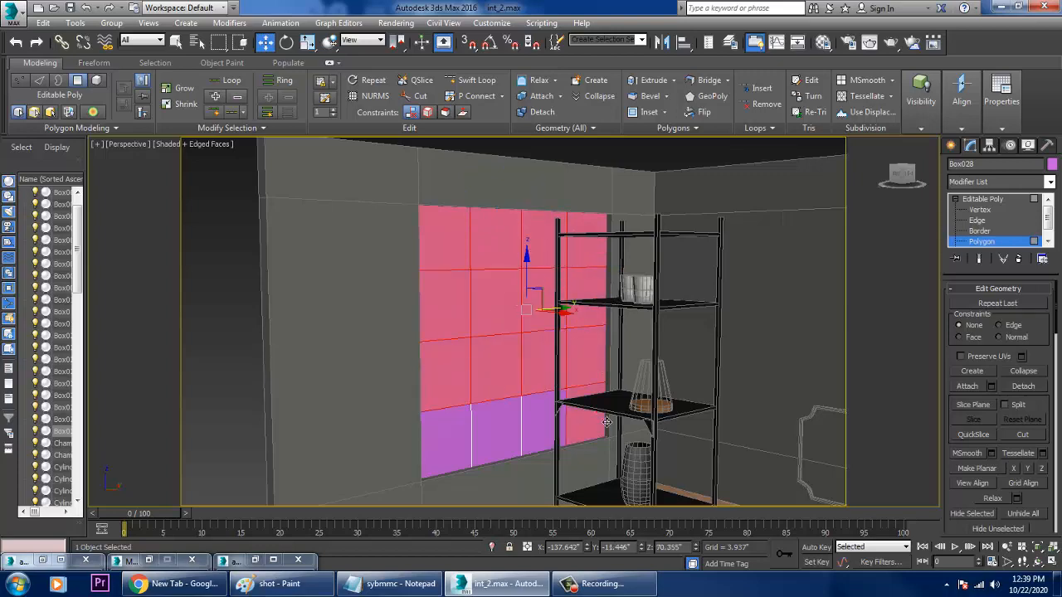
{"action": "left_click", "coordinate": [554, 433], "text": "ctrl"}
{"action": "left_click", "coordinate": [514, 435], "text": "ctrl"}
{"action": "left_click", "coordinate": [458, 442], "text": "ctrl"}
Add the 16 grid polygons on the window panel's outer face to the selection
{"action": "middle_click_drag", "start_coordinate": [477, 325], "coordinate": [612, 268], "text": "alt"}
{"action": "left_click", "coordinate": [612, 264], "text": "ctrl"}
{"action": "left_click", "coordinate": [607, 324], "text": "ctrl"}
{"action": "left_click", "coordinate": [594, 367], "text": "ctrl"}
{"action": "left_click", "coordinate": [583, 432], "text": "ctrl"}
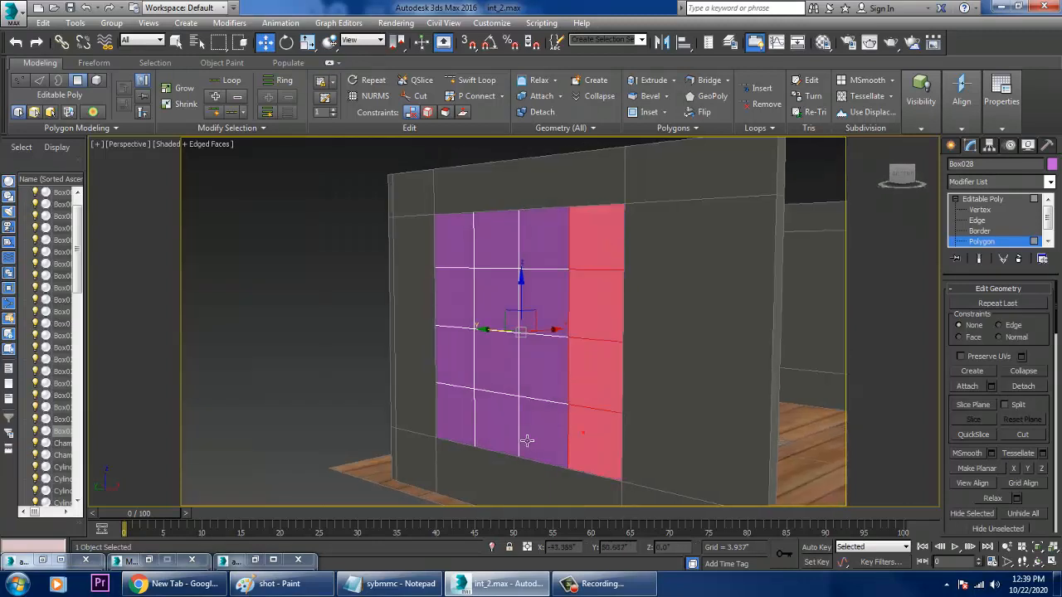
{"action": "left_click", "coordinate": [498, 423], "text": "ctrl"}
{"action": "left_click", "coordinate": [556, 371], "text": "ctrl"}
{"action": "left_click", "coordinate": [553, 422], "text": "ctrl"}
{"action": "left_click", "coordinate": [562, 313], "text": "ctrl"}
{"action": "left_click", "coordinate": [558, 249], "text": "ctrl"}
{"action": "left_click", "coordinate": [506, 255], "text": "ctrl"}
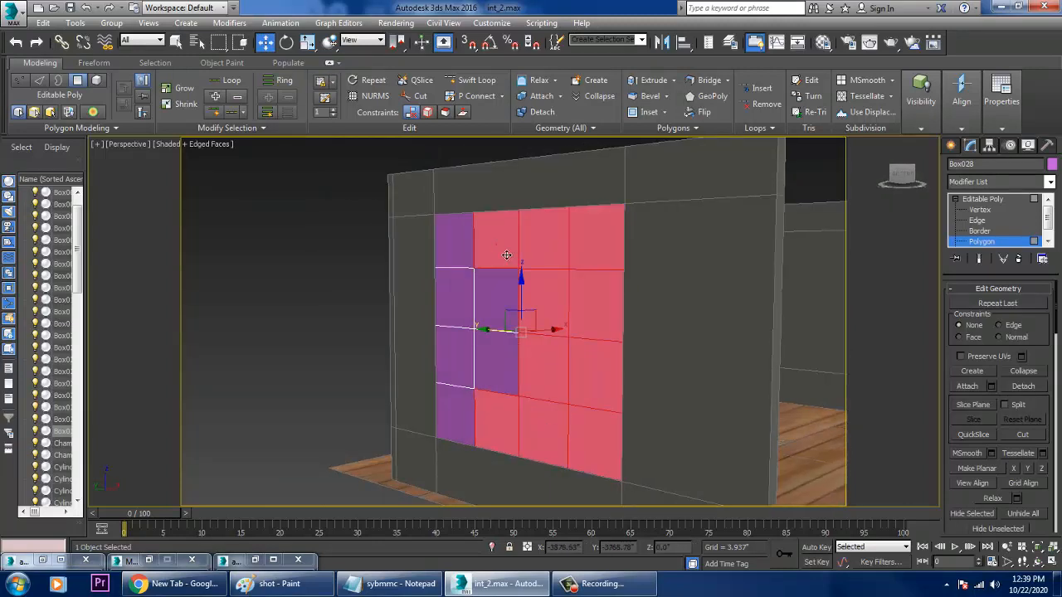
{"action": "left_click", "coordinate": [500, 306], "text": "ctrl"}
{"action": "left_click", "coordinate": [505, 377], "text": "ctrl"}
{"action": "left_click", "coordinate": [467, 372], "text": "ctrl"}
{"action": "left_click", "coordinate": [461, 416], "text": "ctrl"}
{"action": "left_click", "coordinate": [455, 298], "text": "ctrl"}
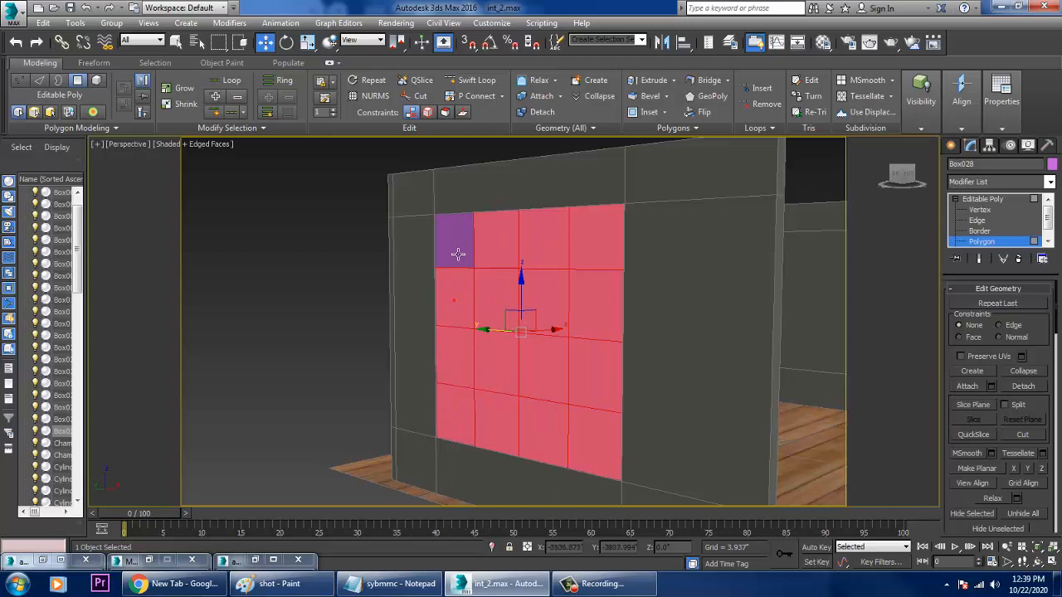
{"action": "left_click", "coordinate": [448, 244], "text": "ctrl"}
{"action": "left_click_drag", "start_coordinate": [1052, 511], "coordinate": [1048, 80]}
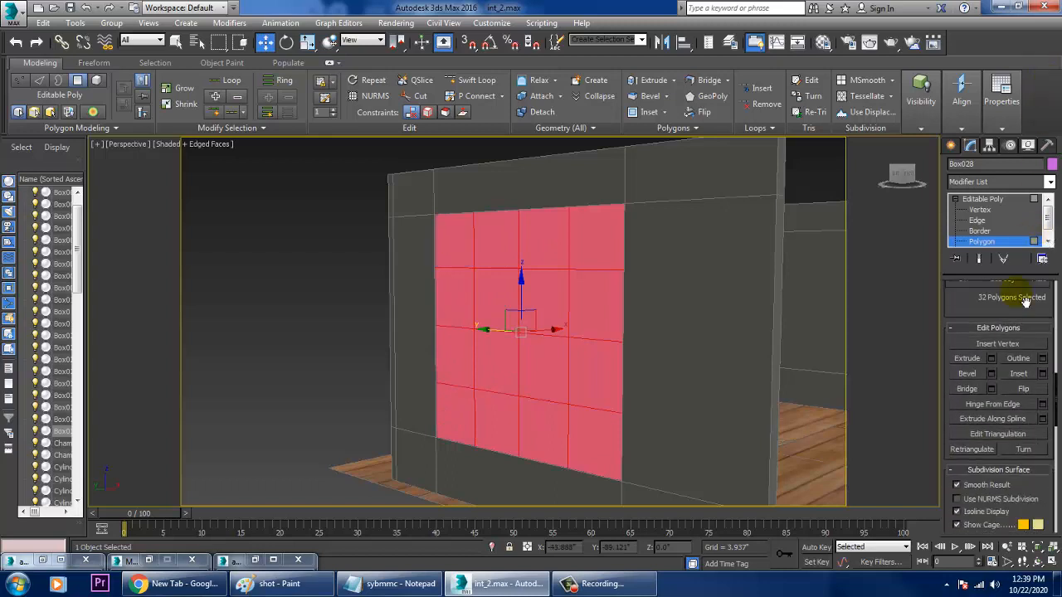
{"action": "left_click", "coordinate": [1042, 374]}
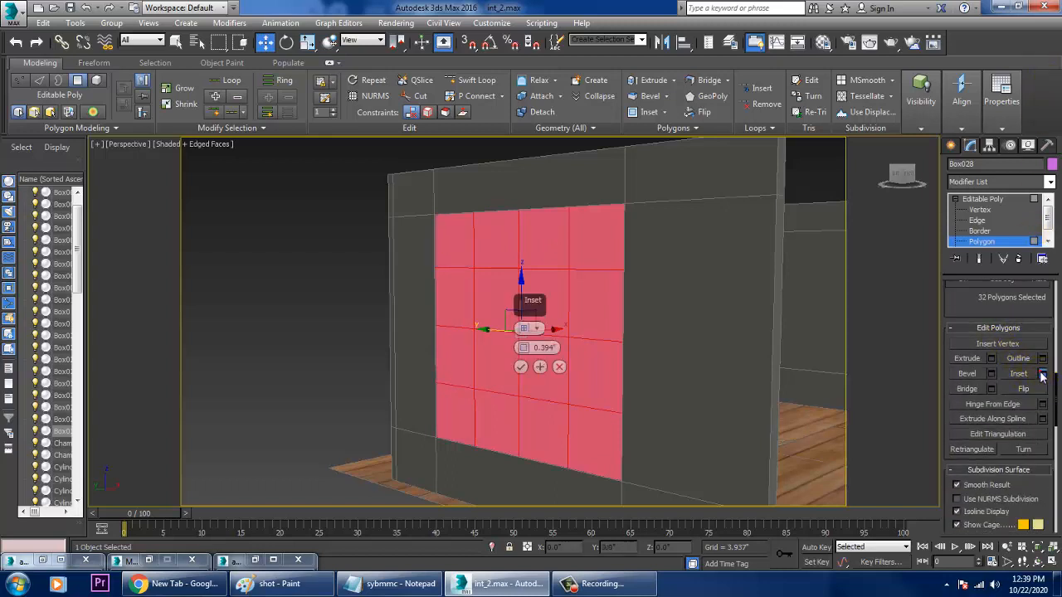
{"action": "left_click", "coordinate": [540, 330]}
{"action": "left_click", "coordinate": [573, 352]}
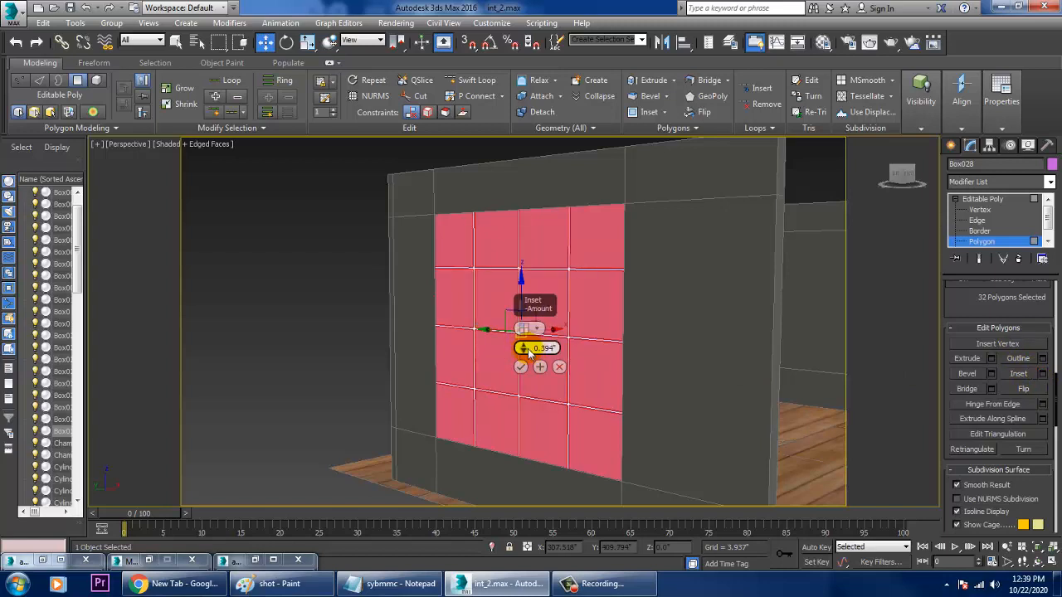
{"action": "left_click_drag", "start_coordinate": [528, 352], "coordinate": [522, 329]}
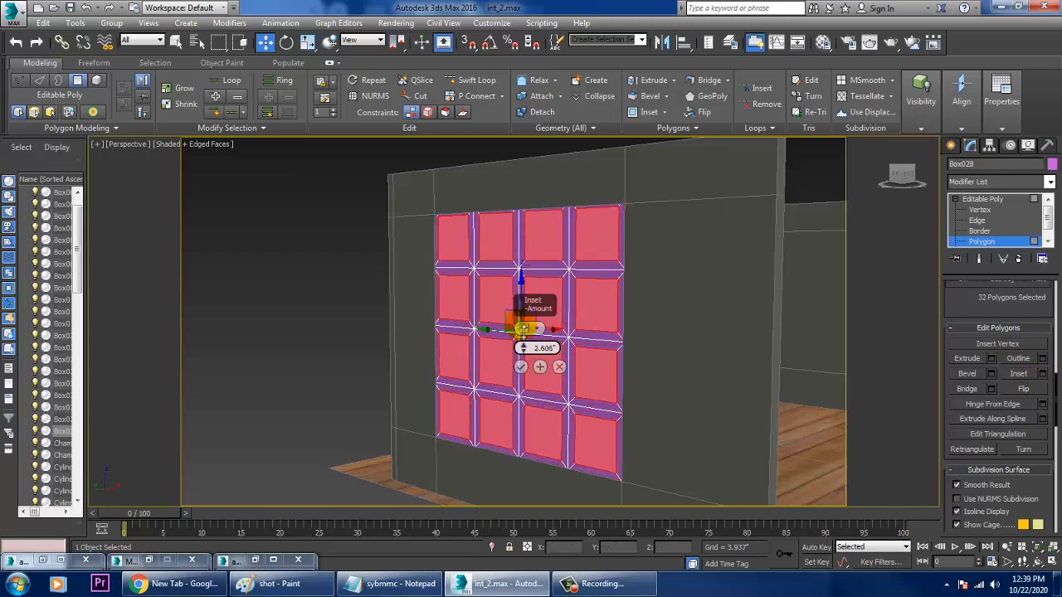
{"action": "middle_click_drag", "start_coordinate": [753, 321], "coordinate": [744, 442], "text": "alt"}
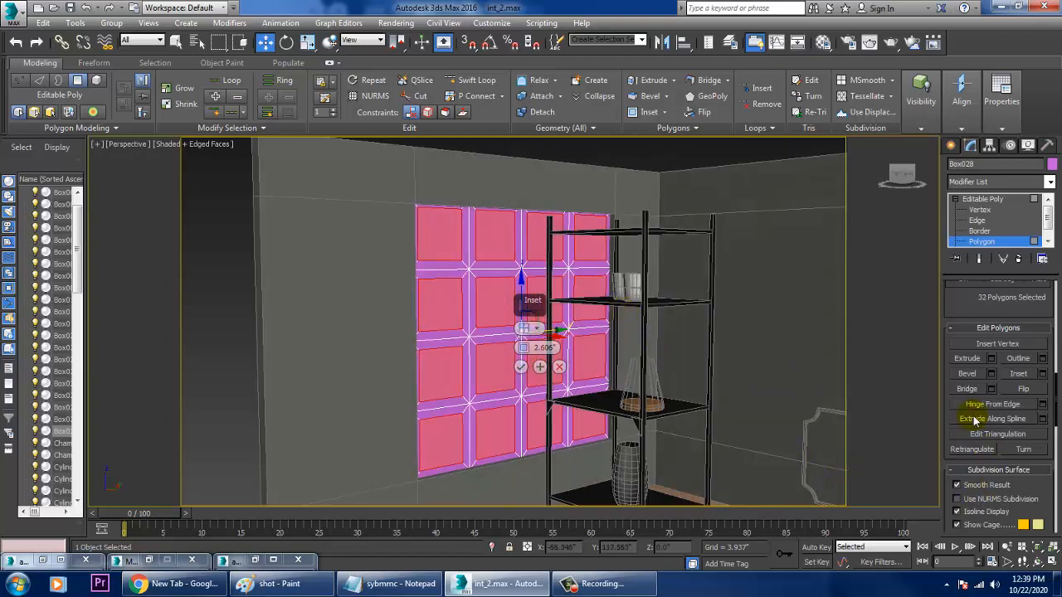
Bevel the 32 selected window polygons By Polygon with a height of about -0.49" and an outline of about -1.96"
{"action": "left_click", "coordinate": [992, 374]}
{"action": "middle_click_drag", "start_coordinate": [541, 322], "coordinate": [571, 324], "text": "alt"}
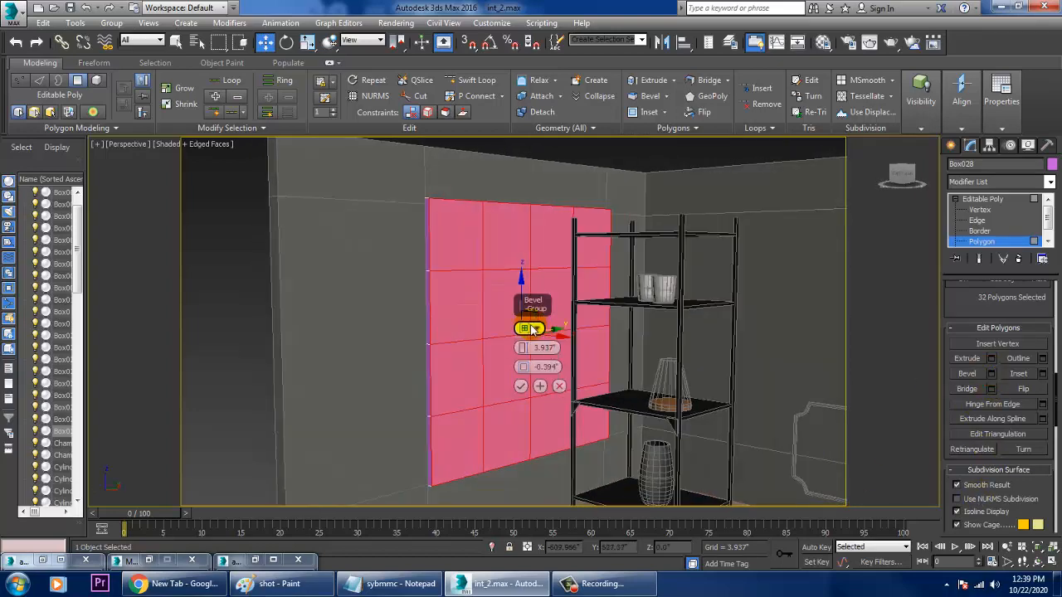
{"action": "left_click", "coordinate": [537, 329]}
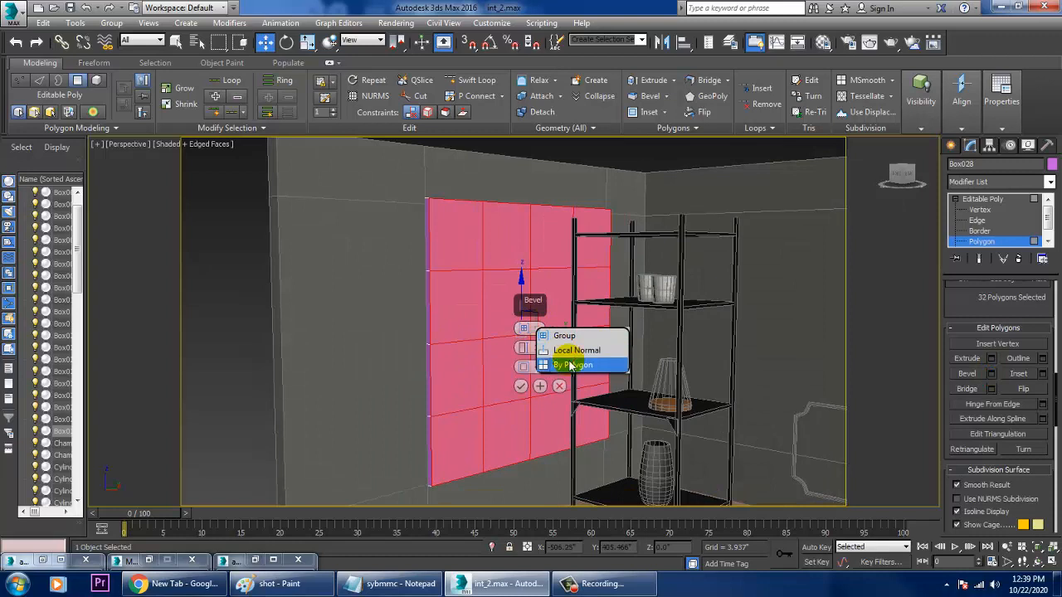
{"action": "left_click", "coordinate": [571, 365]}
{"action": "left_click_drag", "start_coordinate": [524, 354], "coordinate": [545, 378]}
{"action": "scroll", "coordinate": [448, 305], "scroll_direction": "up", "scroll_amount": 5}
{"action": "middle_click_drag", "start_coordinate": [452, 305], "coordinate": [445, 356]}
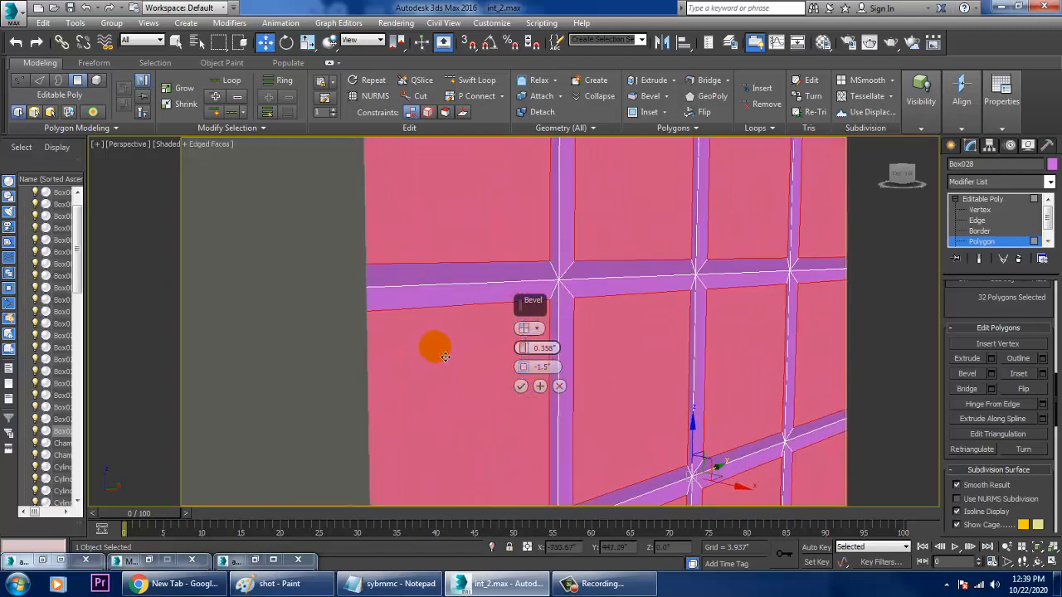
{"action": "mouse_move", "coordinate": [524, 354]}
{"action": "left_mouse_down"}
{"action": "mouse_move", "coordinate": [535, 370]}
{"action": "mouse_move", "coordinate": [528, 355]}
{"action": "left_mouse_up"}
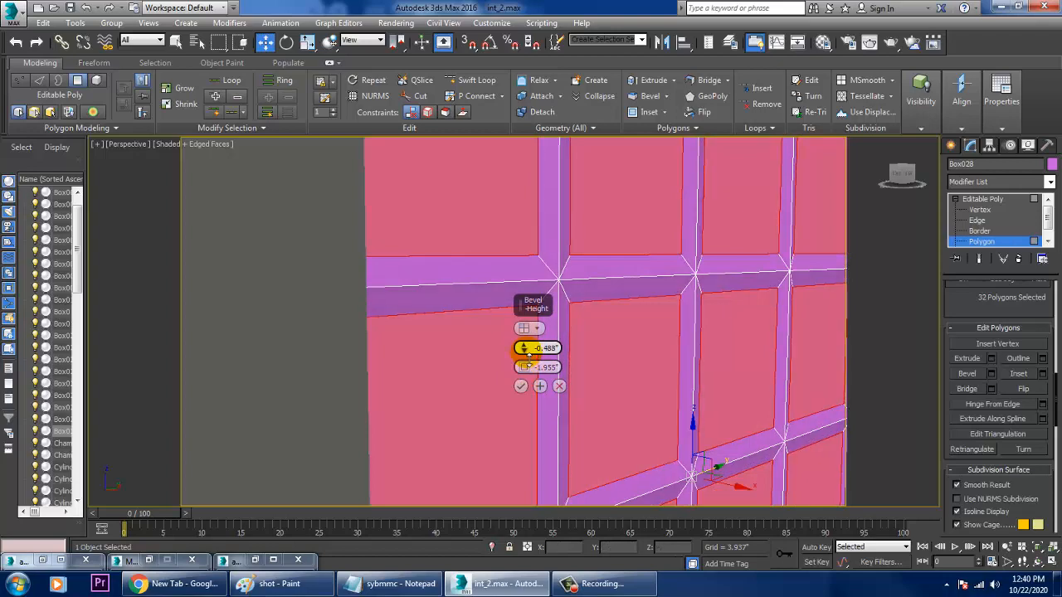
{"action": "left_click", "coordinate": [521, 387]}
Assign the transparent 09 - Default VRay material to the selected window pane polygons
{"action": "scroll", "coordinate": [516, 383], "scroll_direction": "down", "scroll_amount": 5}
{"action": "middle_click_drag", "start_coordinate": [515, 382], "coordinate": [657, 375], "text": "alt"}
{"action": "middle_click_drag", "start_coordinate": [451, 292], "coordinate": [532, 363], "text": "alt"}
{"action": "key", "text": "m"}
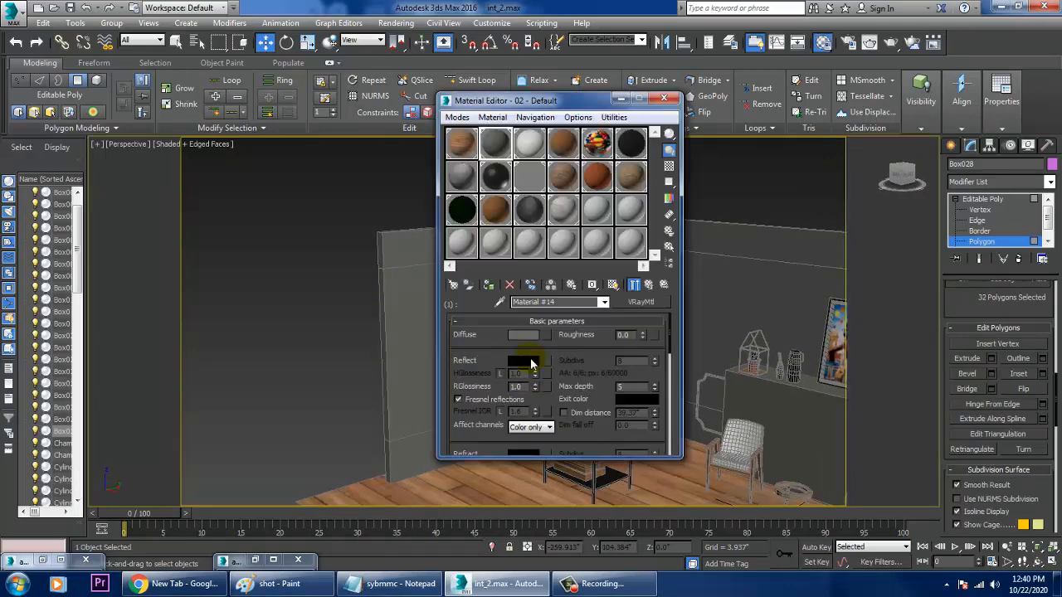
{"action": "left_click", "coordinate": [533, 176]}
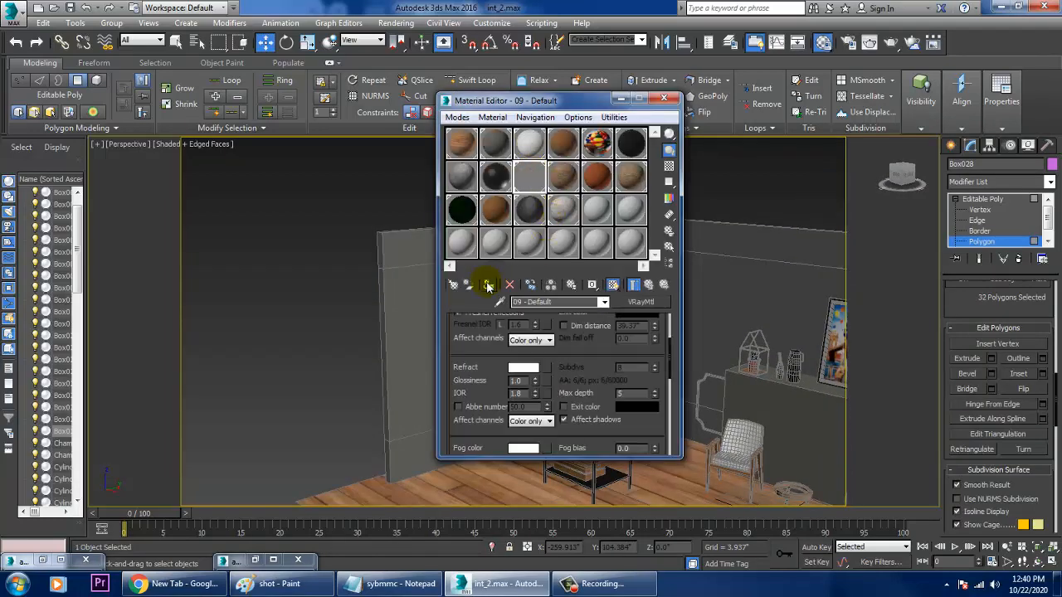
{"action": "left_click_drag", "start_coordinate": [575, 102], "coordinate": [940, 188]}
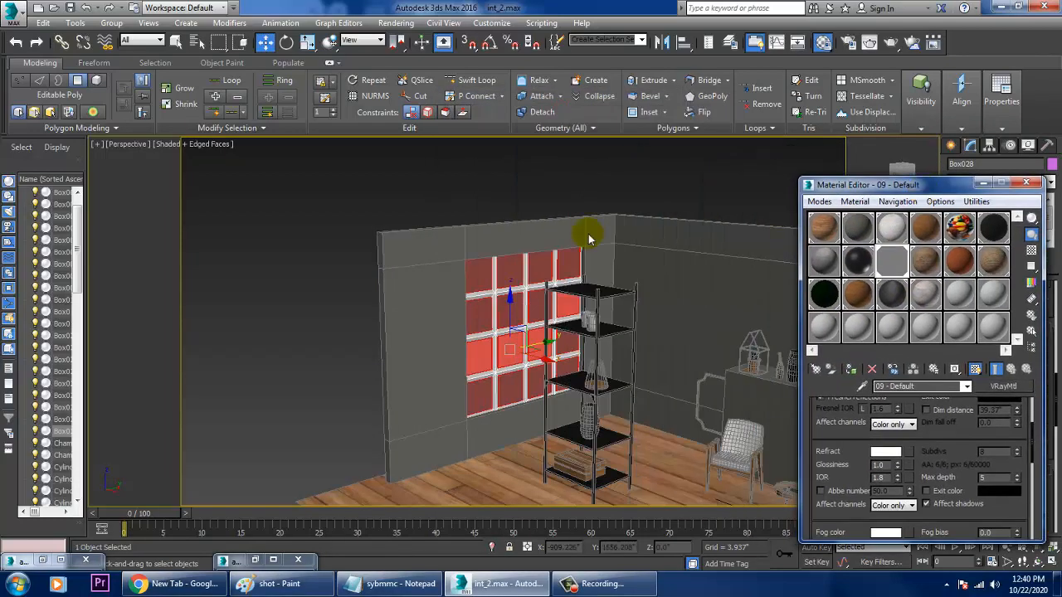
{"action": "middle_click_drag", "start_coordinate": [545, 280], "coordinate": [529, 272], "text": "alt"}
Invert the window panel's polygon selection so the frame bars are selected instead of the panes
{"action": "left_click", "coordinate": [448, 183]}
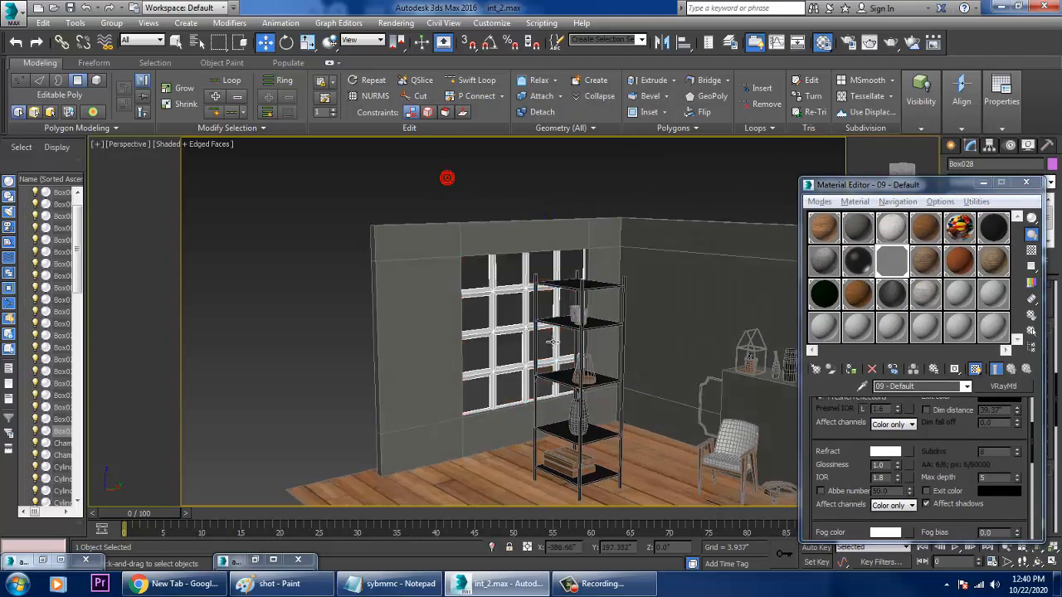
{"action": "middle_click_drag", "start_coordinate": [551, 341], "coordinate": [562, 333]}
{"action": "left_click", "coordinate": [569, 342]}
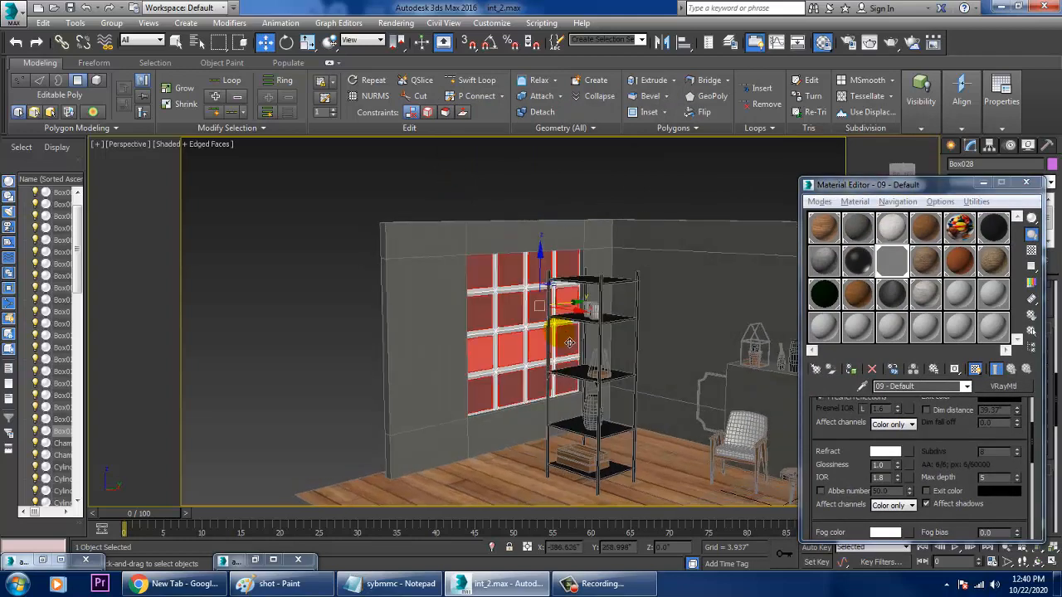
{"action": "left_click", "coordinate": [569, 342]}
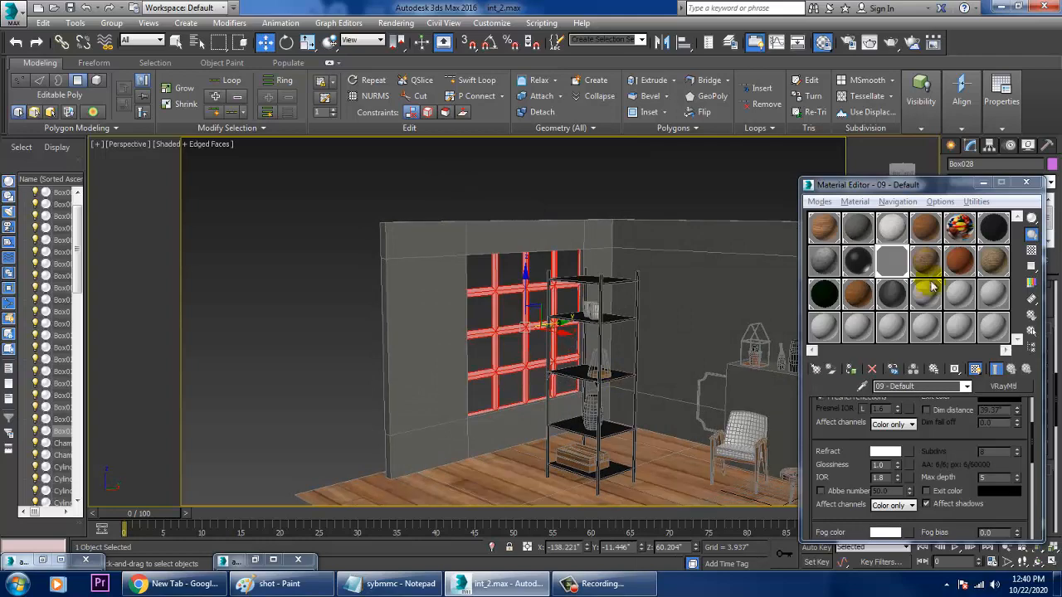
Set up the 17 - Default material as a VRayMtl with a pure white diffuse colour for the window frame
{"action": "left_click", "coordinate": [958, 292]}
{"action": "left_click", "coordinate": [1003, 387]}
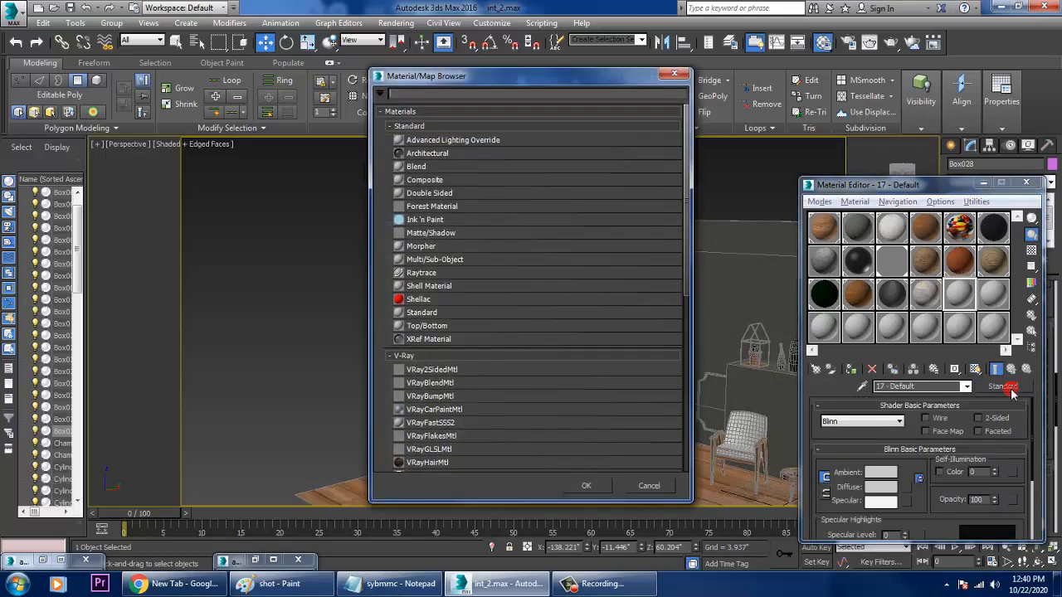
{"action": "scroll", "coordinate": [437, 424], "scroll_direction": "down", "scroll_amount": 2}
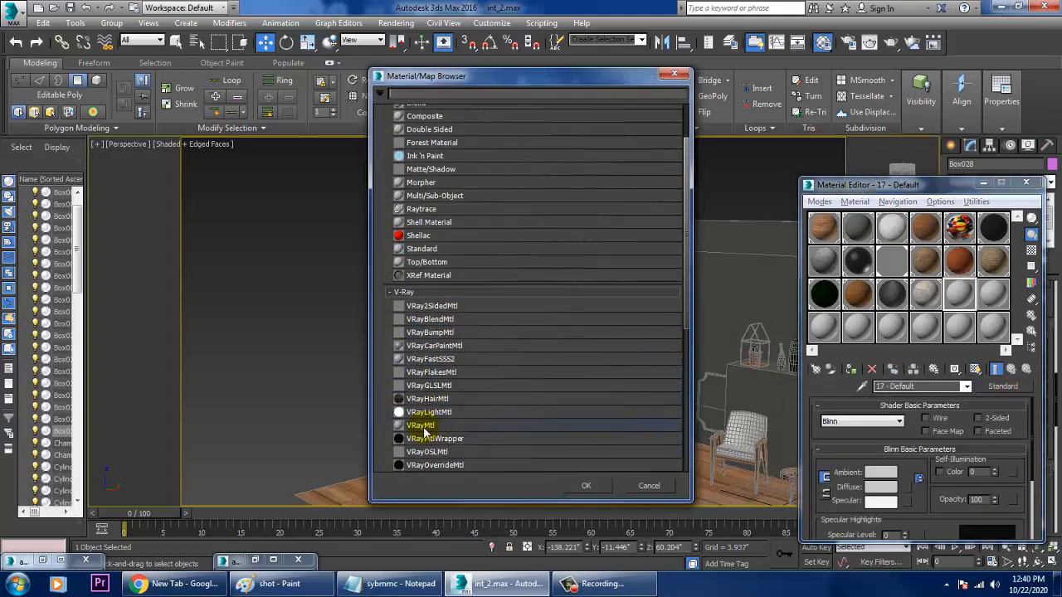
{"action": "double_click", "coordinate": [421, 427]}
{"action": "left_click", "coordinate": [892, 421]}
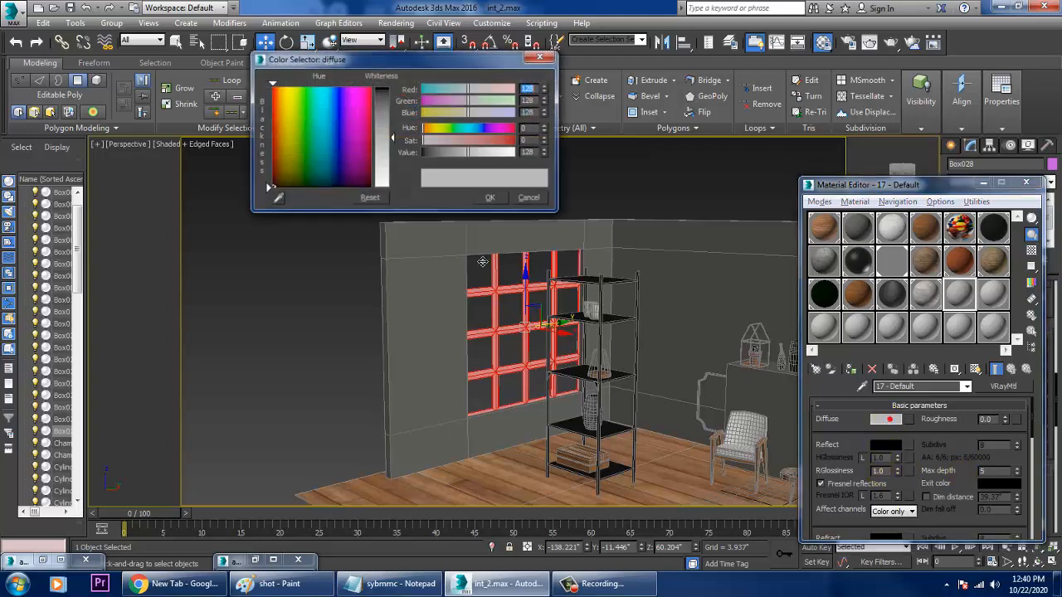
{"action": "left_click_drag", "start_coordinate": [398, 146], "coordinate": [392, 188]}
{"action": "left_click", "coordinate": [492, 198]}
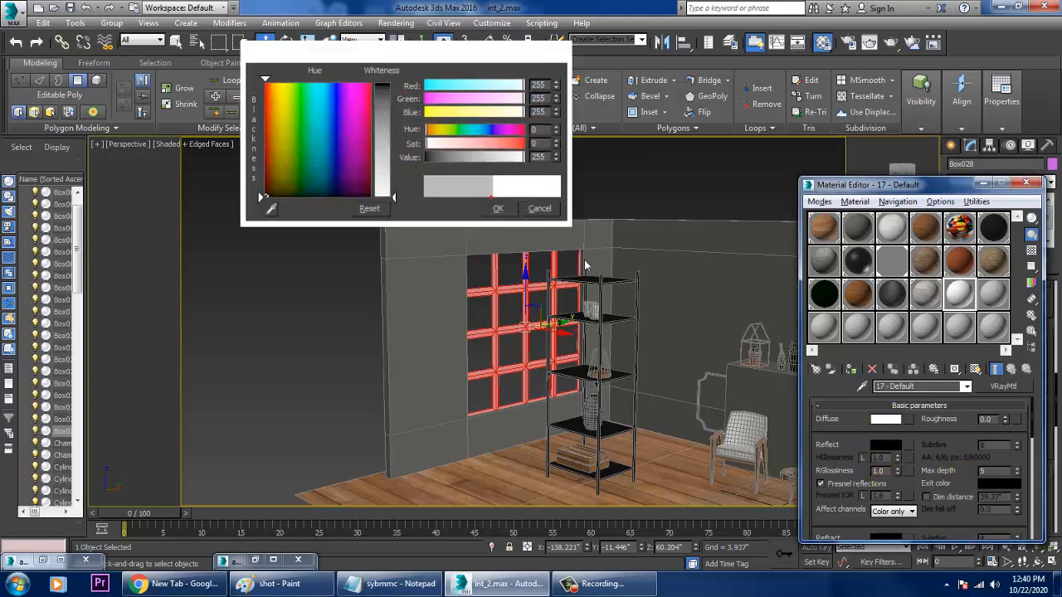
Deselect the frame polygons and inspect the window's bars and panes from inside and outside the room
{"action": "left_click", "coordinate": [984, 183]}
{"action": "left_click", "coordinate": [733, 175]}
{"action": "middle_click_drag", "start_coordinate": [731, 195], "coordinate": [548, 335], "text": "alt"}
{"action": "scroll", "coordinate": [654, 310], "scroll_direction": "up", "scroll_amount": 4}
{"action": "scroll", "coordinate": [647, 319], "scroll_direction": "down", "scroll_amount": 5}
{"action": "scroll", "coordinate": [581, 334], "scroll_direction": "up", "scroll_amount": 4}
{"action": "scroll", "coordinate": [680, 385], "scroll_direction": "down", "scroll_amount": 4}
{"action": "middle_click_drag", "start_coordinate": [658, 384], "coordinate": [710, 396], "text": "alt"}
{"action": "middle_click_drag", "start_coordinate": [658, 234], "coordinate": [762, 263], "text": "alt"}
{"action": "scroll", "coordinate": [762, 263], "scroll_direction": "down", "scroll_amount": 1}
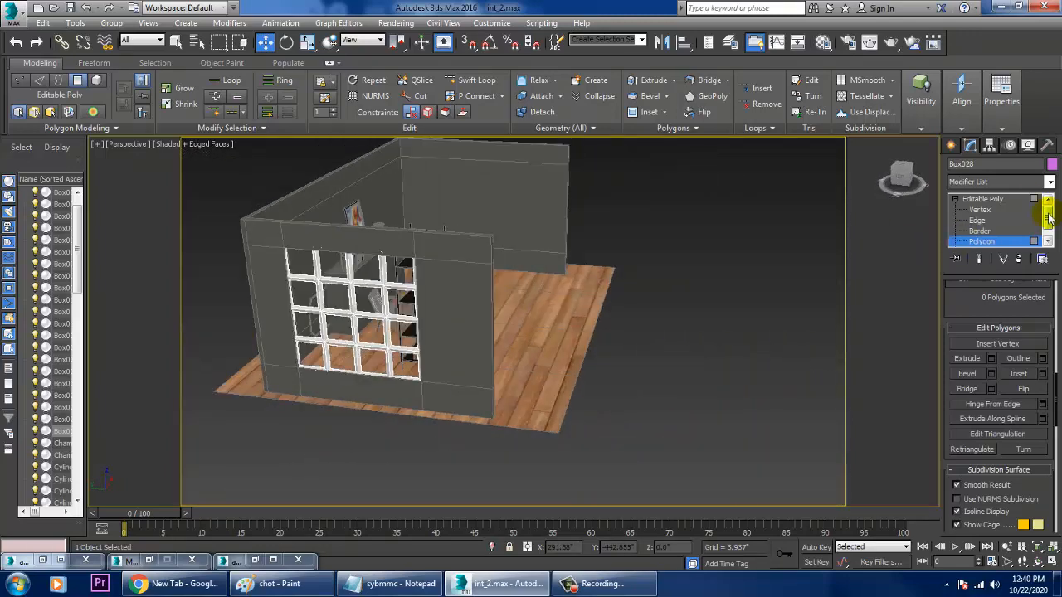
Lengthen both side walls toward the floor's open front edge by moving the vertices at their free ends
{"action": "left_click", "coordinate": [988, 199]}
{"action": "left_click", "coordinate": [476, 271]}
{"action": "scroll", "coordinate": [471, 265], "scroll_direction": "down", "scroll_amount": 3}
{"action": "middle_click_drag", "start_coordinate": [466, 259], "coordinate": [516, 282]}
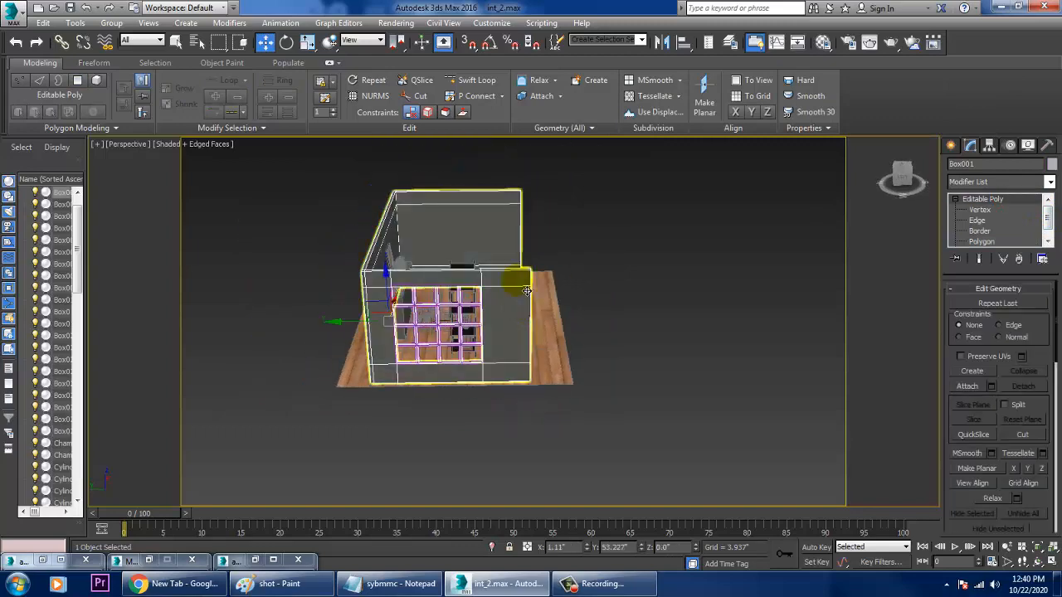
{"action": "key", "text": "1"}
{"action": "left_click_drag", "start_coordinate": [617, 461], "coordinate": [616, 457]}
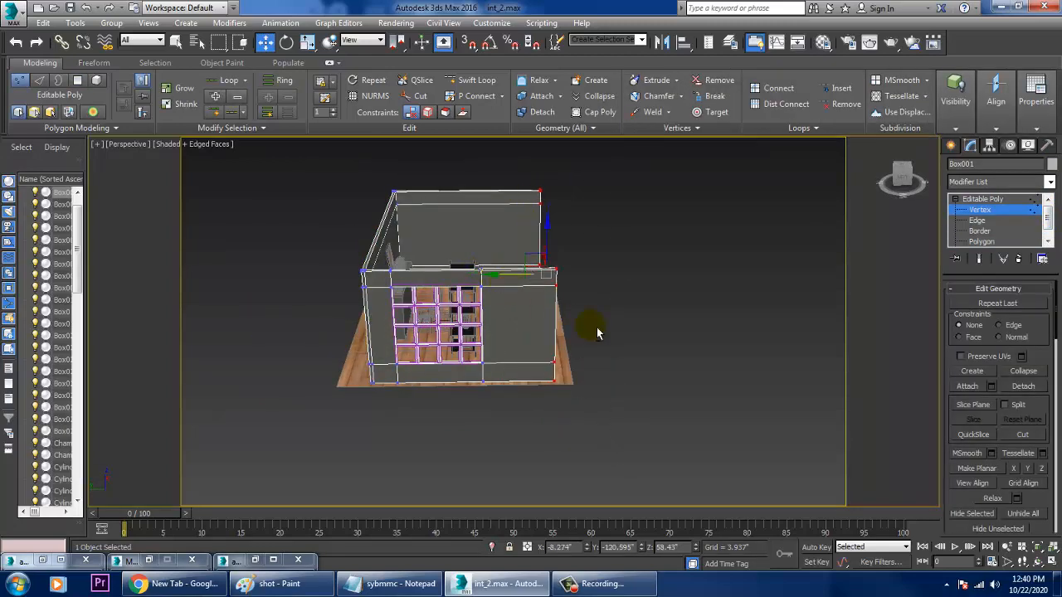
{"action": "middle_click_drag", "start_coordinate": [592, 332], "coordinate": [563, 358], "text": "alt"}
{"action": "scroll", "coordinate": [564, 357], "scroll_direction": "up", "scroll_amount": 8}
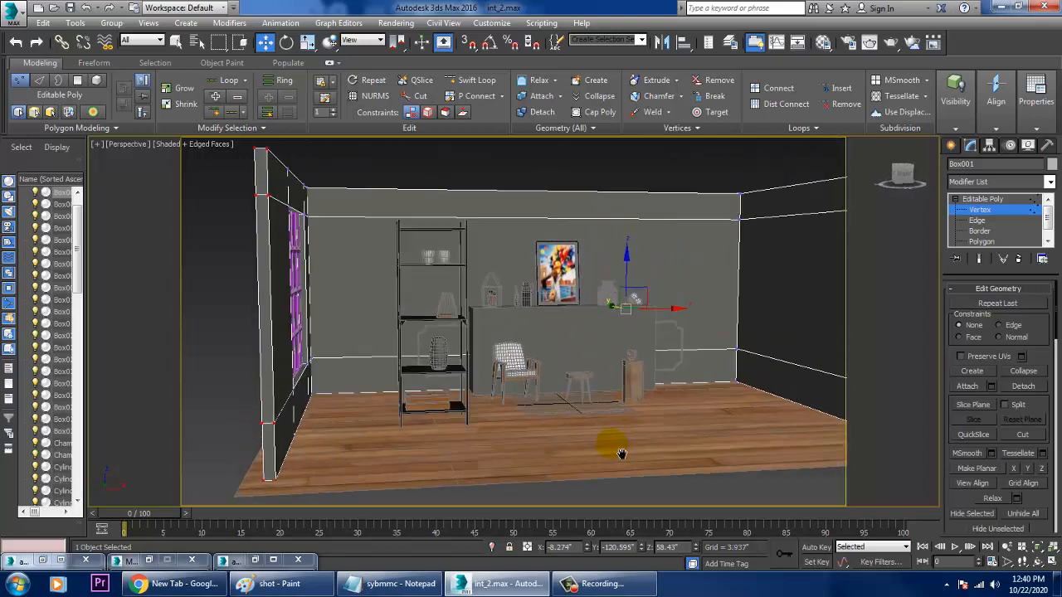
{"action": "left_click", "coordinate": [995, 199]}
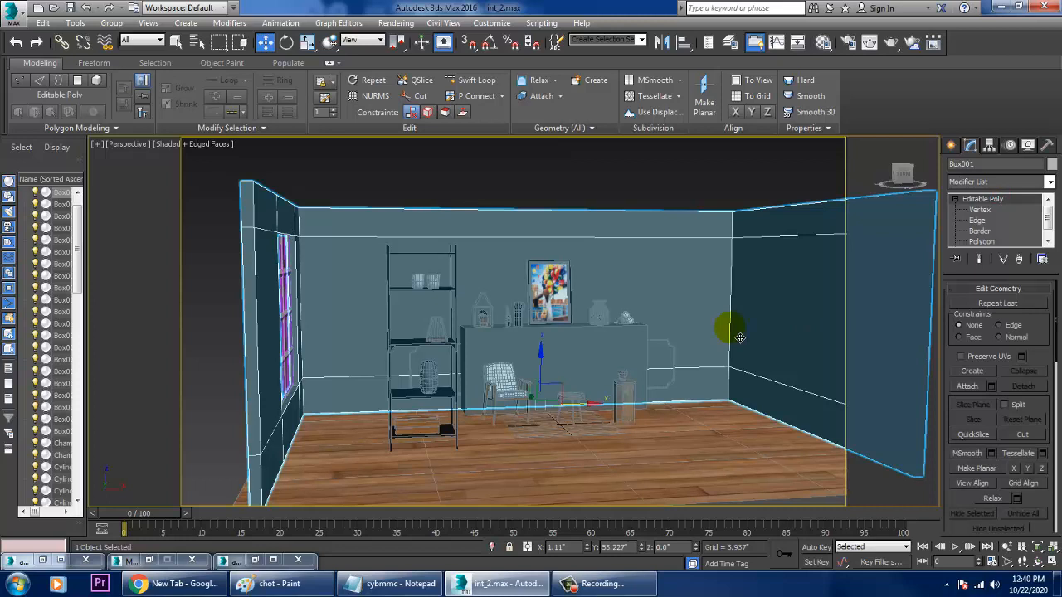
Create a box over the whole room footprint in the top view, about 186" long, 264" wide and 3.9" high
{"action": "left_click", "coordinate": [951, 146]}
{"action": "left_click", "coordinate": [974, 230]}
{"action": "key", "text": "alt+w"}
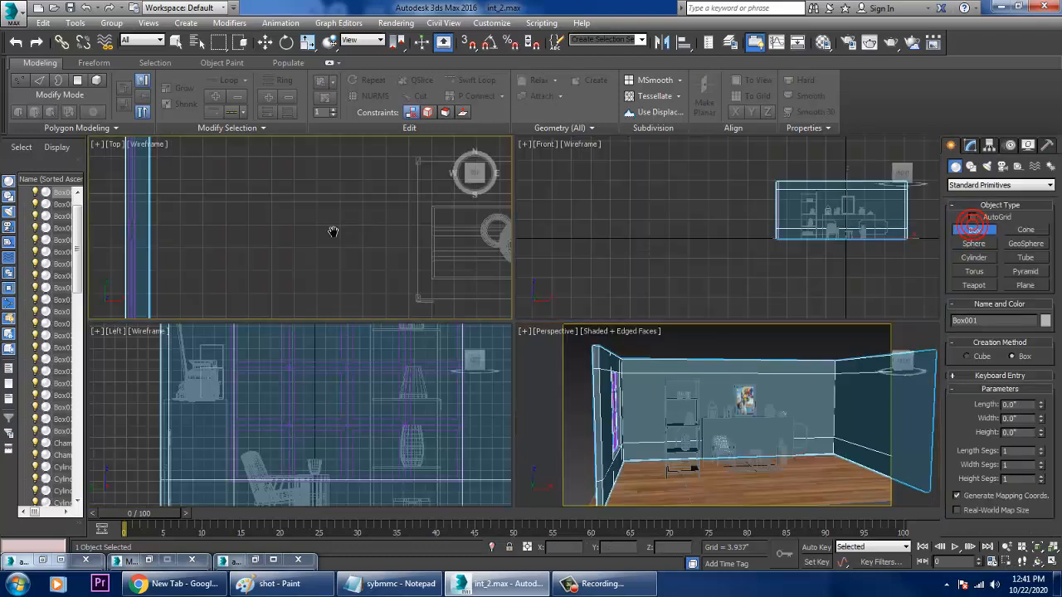
{"action": "middle_click", "coordinate": [327, 229]}
{"action": "key", "text": "alt+w"}
{"action": "scroll", "coordinate": [330, 230], "scroll_direction": "down", "scroll_amount": 8}
{"action": "scroll", "coordinate": [569, 319], "scroll_direction": "down", "scroll_amount": 4}
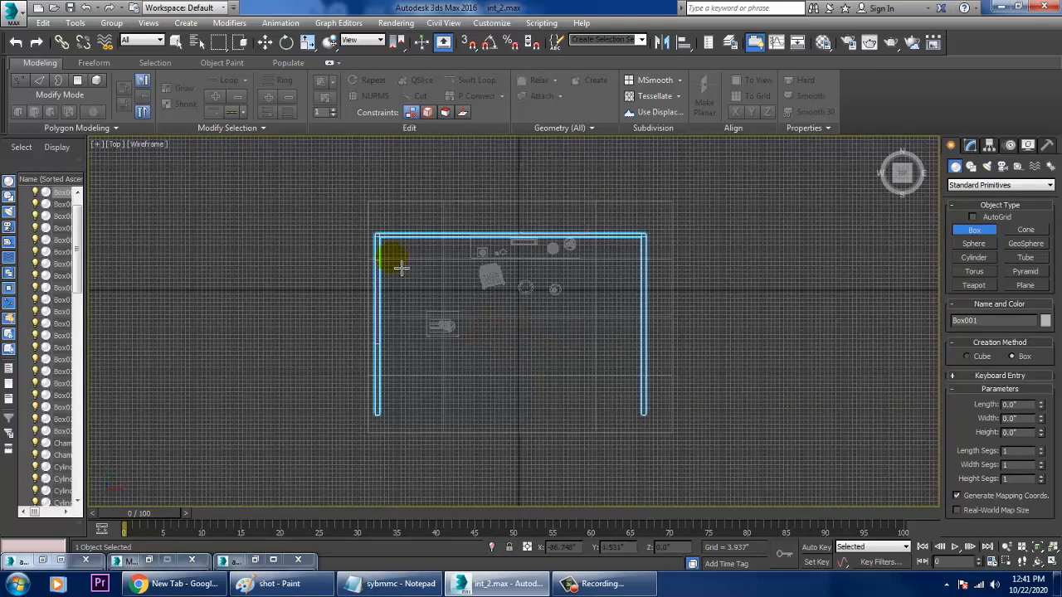
{"action": "left_click_drag", "start_coordinate": [384, 242], "coordinate": [656, 428]}
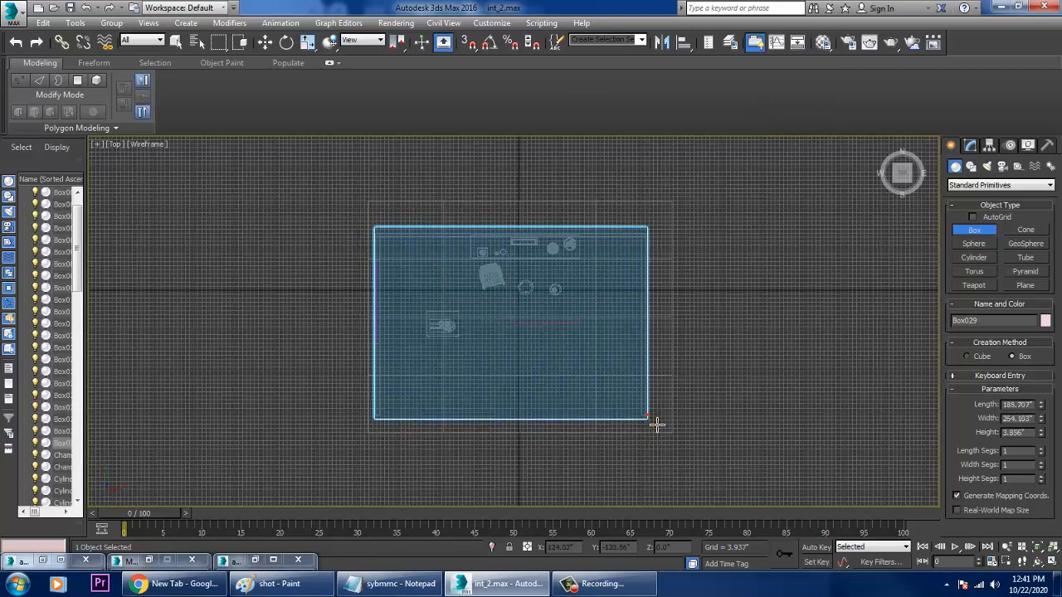
Scale the new box thinner vertically and raise it about 113.6" onto the wall tops as a ceiling
{"action": "key", "text": "alt+w"}
{"action": "middle_click", "coordinate": [661, 424]}
{"action": "key", "text": "alt+w"}
{"action": "key", "text": "r"}
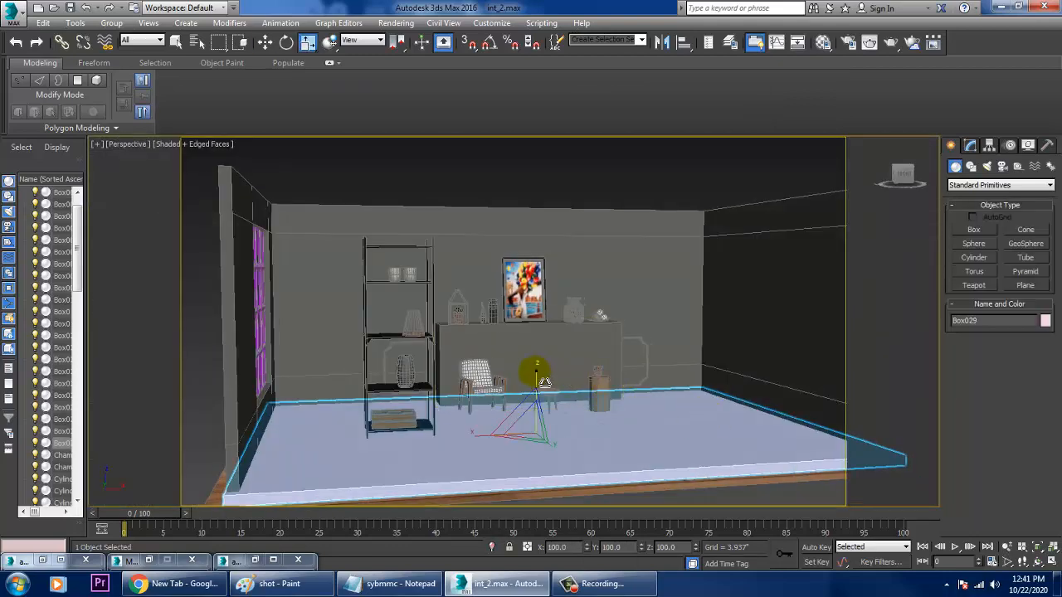
{"action": "left_click_drag", "start_coordinate": [544, 382], "coordinate": [590, 522]}
{"action": "key", "text": "w"}
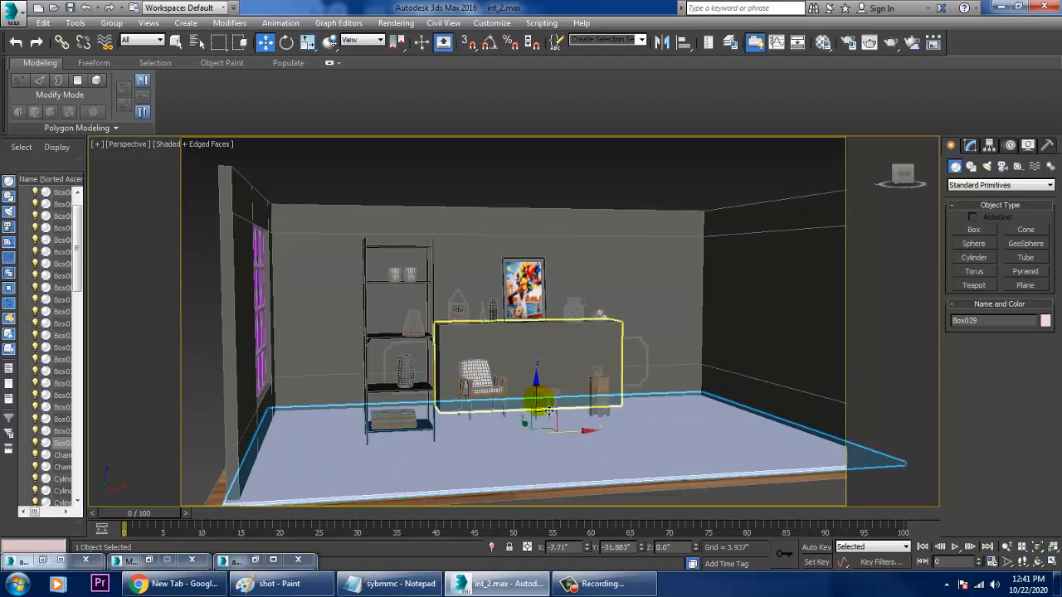
{"action": "left_click_drag", "start_coordinate": [536, 398], "coordinate": [543, 171]}
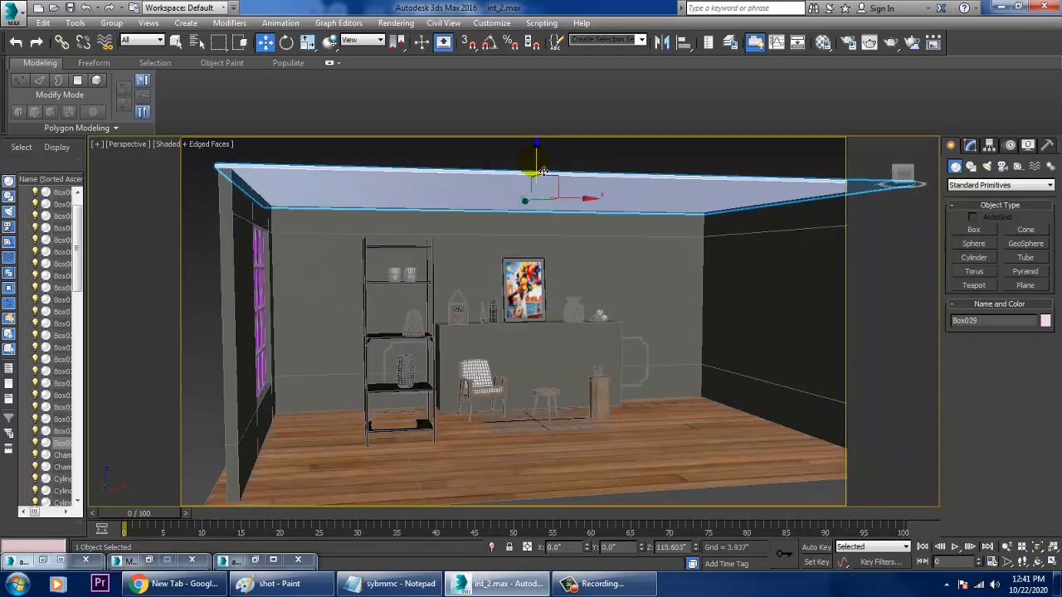
Check the ceiling slab's fit against the wall tops in the front view and the perspective view
{"action": "key", "text": "alt+w"}
{"action": "right_click", "coordinate": [655, 217]}
{"action": "key", "text": "z"}
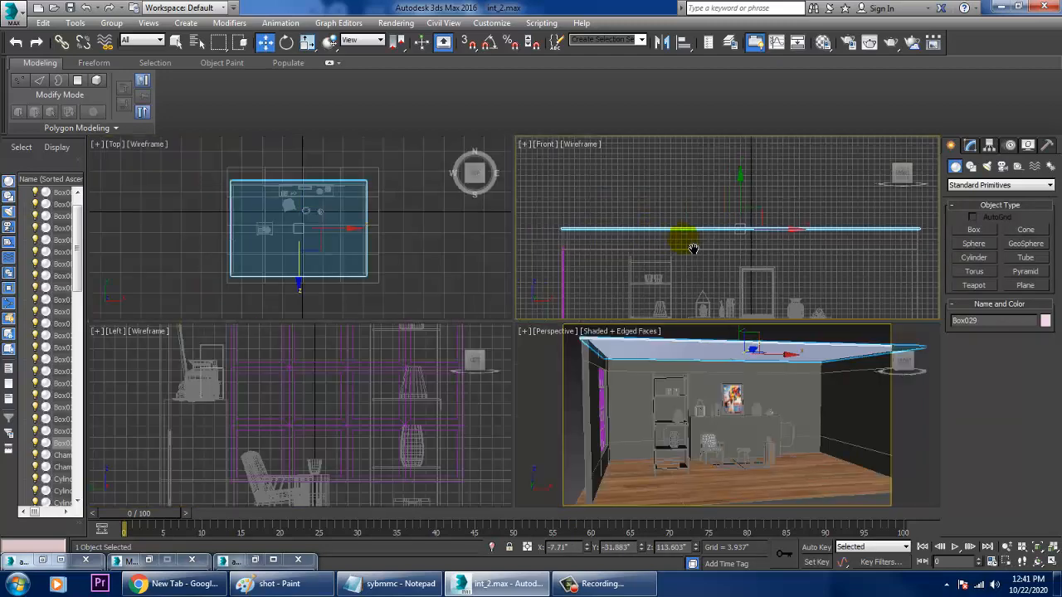
{"action": "scroll", "coordinate": [647, 256], "scroll_direction": "up", "scroll_amount": 2}
{"action": "middle_click_drag", "start_coordinate": [642, 258], "coordinate": [673, 263]}
{"action": "key", "text": "alt+w"}
{"action": "middle_click_drag", "start_coordinate": [590, 281], "coordinate": [643, 355]}
{"action": "scroll", "coordinate": [656, 294], "scroll_direction": "up", "scroll_amount": 2}
{"action": "middle_click_drag", "start_coordinate": [713, 418], "coordinate": [694, 423]}
{"action": "key", "text": "alt+w"}
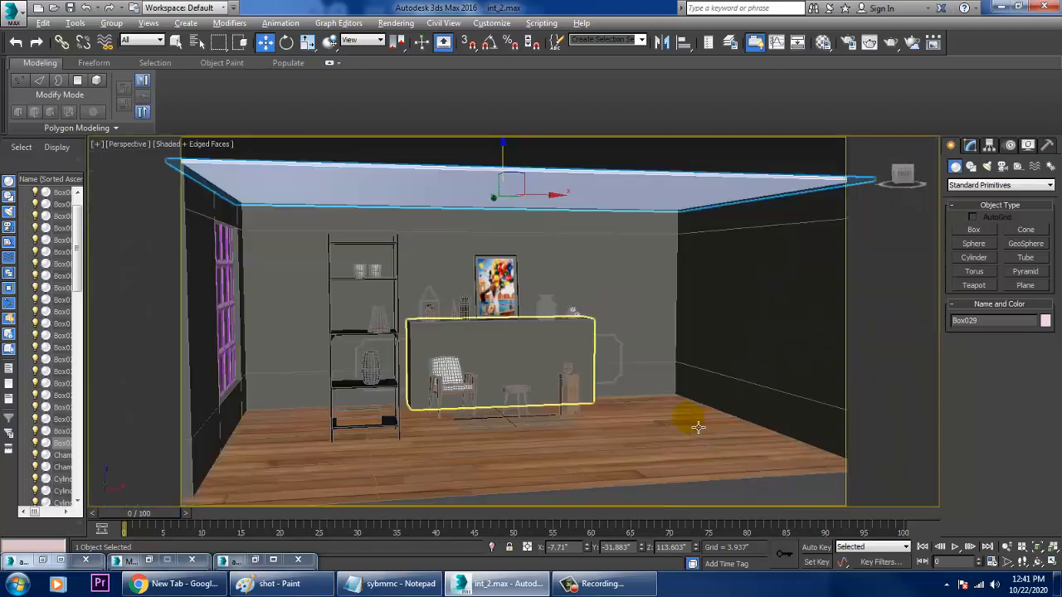
{"action": "middle_click_drag", "start_coordinate": [599, 376], "coordinate": [611, 382]}
Assign the grey wall material, Material #14 in the 02 - Default slot, to the ceiling slab
{"action": "key", "text": "m"}
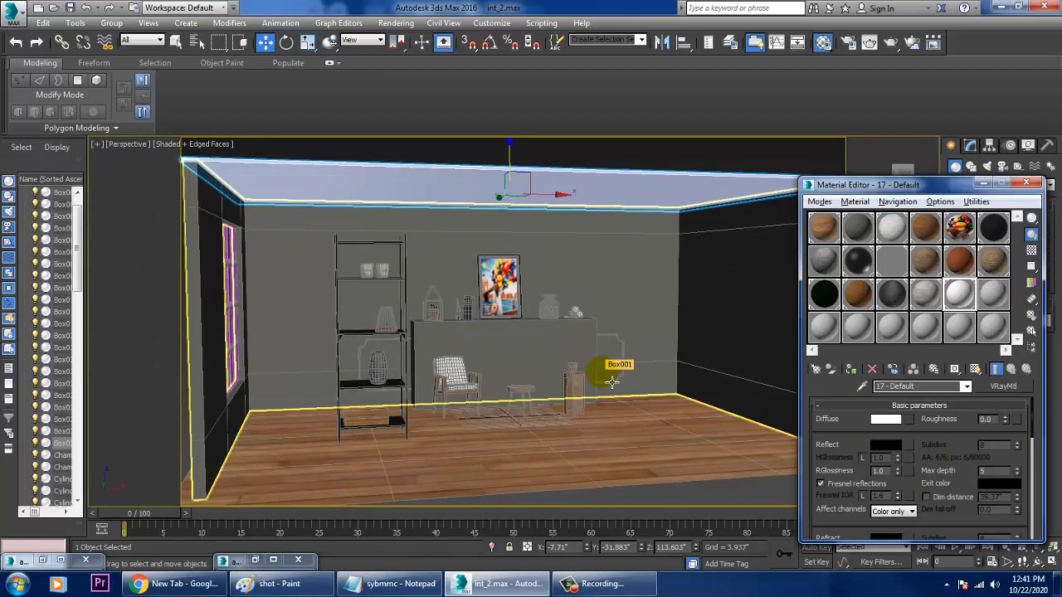
{"action": "left_click", "coordinate": [860, 231]}
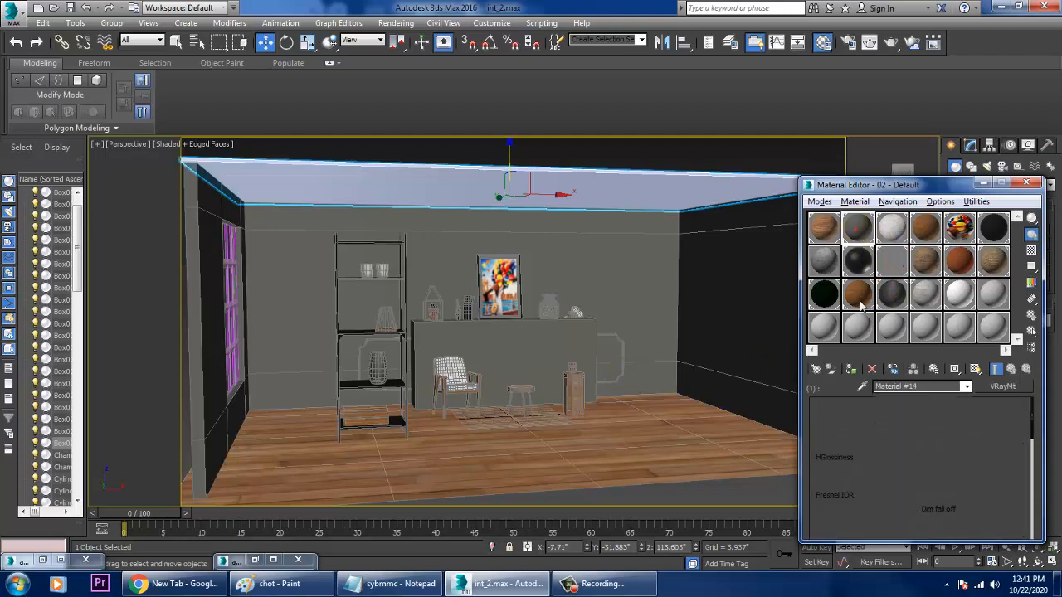
{"action": "left_click", "coordinate": [852, 373]}
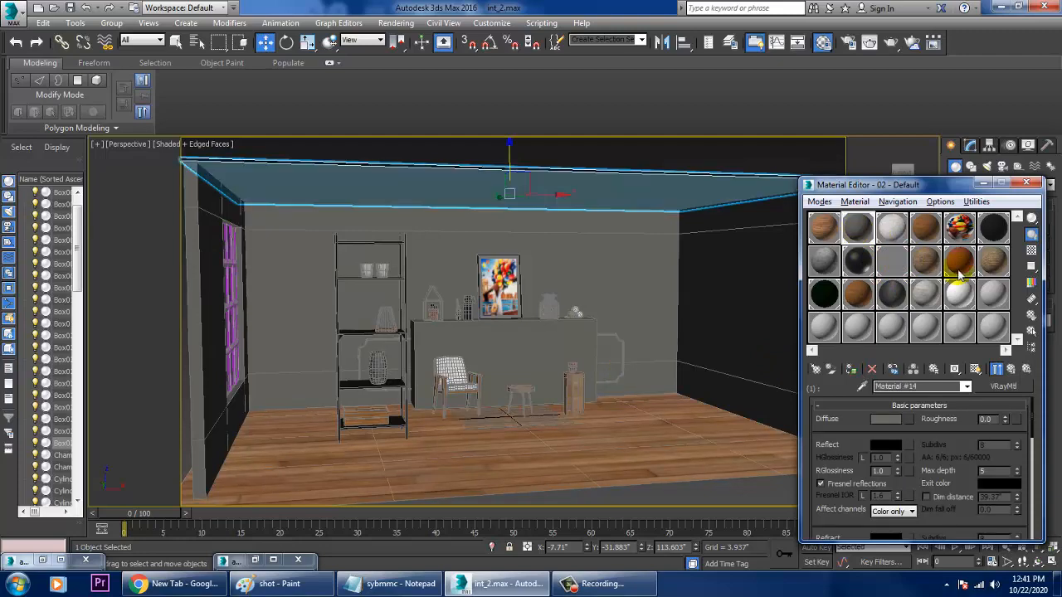
Hide the edged faces, frame the rack, chair and wall picture in the perspective view, and create a physical camera from that view
{"action": "left_click", "coordinate": [983, 182]}
{"action": "middle_click_drag", "start_coordinate": [562, 426], "coordinate": [633, 480], "text": "alt"}
{"action": "scroll", "coordinate": [547, 422], "scroll_direction": "up", "scroll_amount": 2}
{"action": "scroll", "coordinate": [546, 422], "scroll_direction": "up", "scroll_amount": 3}
{"action": "key", "text": "F4"}
{"action": "scroll", "coordinate": [553, 410], "scroll_direction": "up", "scroll_amount": 2}
{"action": "scroll", "coordinate": [550, 404], "scroll_direction": "down", "scroll_amount": 2}
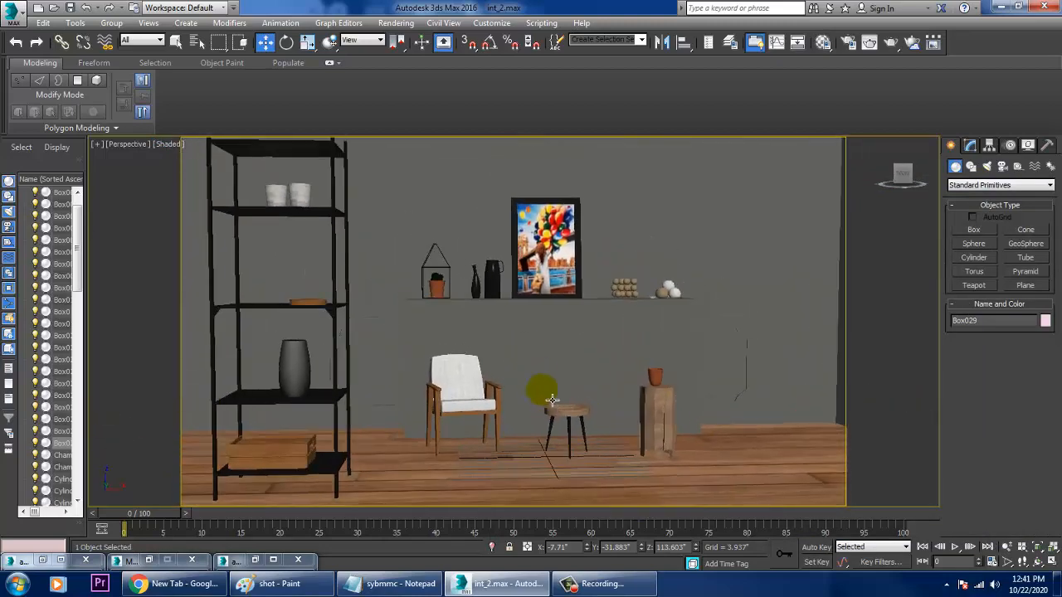
{"action": "scroll", "coordinate": [550, 401], "scroll_direction": "up", "scroll_amount": 1}
{"action": "mouse_move", "coordinate": [550, 401]}
{"action": "middle_mouse_down", "text": "alt"}
{"action": "mouse_move", "coordinate": [567, 407]}
{"action": "mouse_move", "coordinate": [554, 406]}
{"action": "mouse_move", "coordinate": [559, 388]}
{"action": "mouse_move", "coordinate": [540, 393]}
{"action": "middle_mouse_up", "text": "alt"}
{"action": "scroll", "coordinate": [555, 404], "scroll_direction": "up", "scroll_amount": 1}
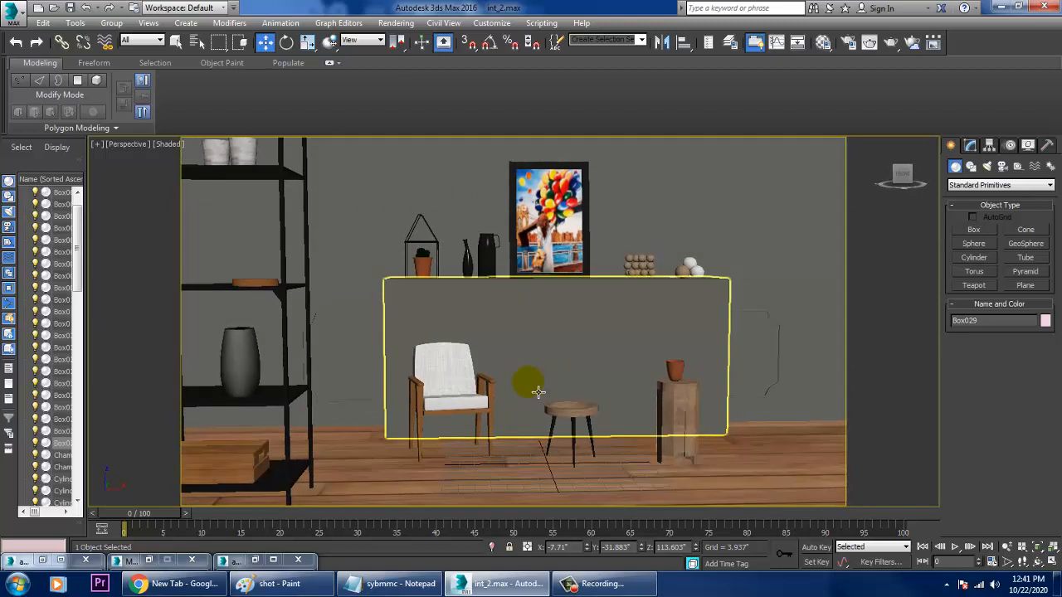
{"action": "key", "text": "Up"}
{"action": "key", "text": "Left"}
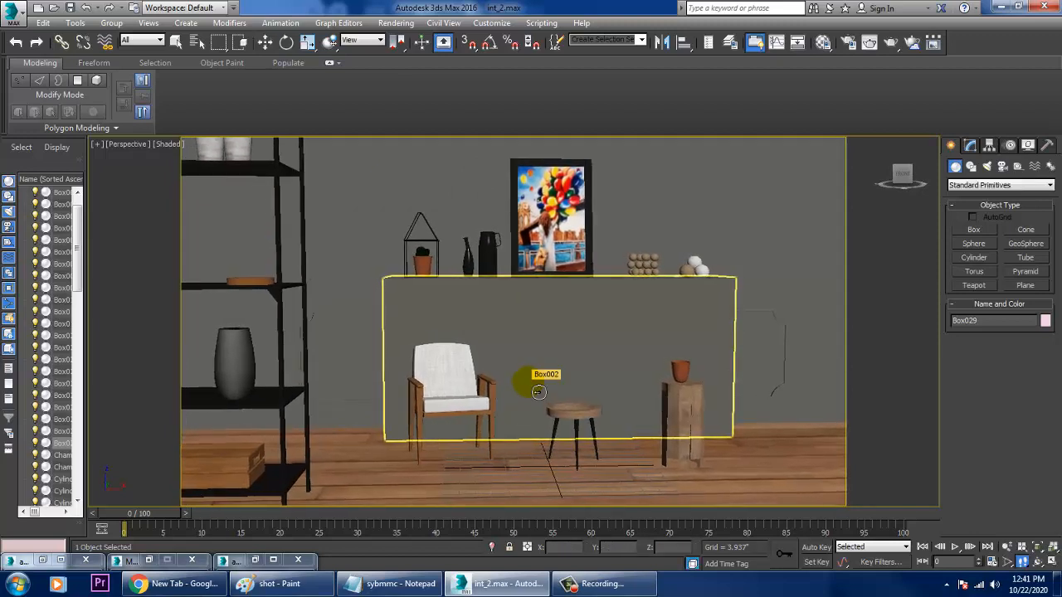
{"action": "key", "text": "Left"}
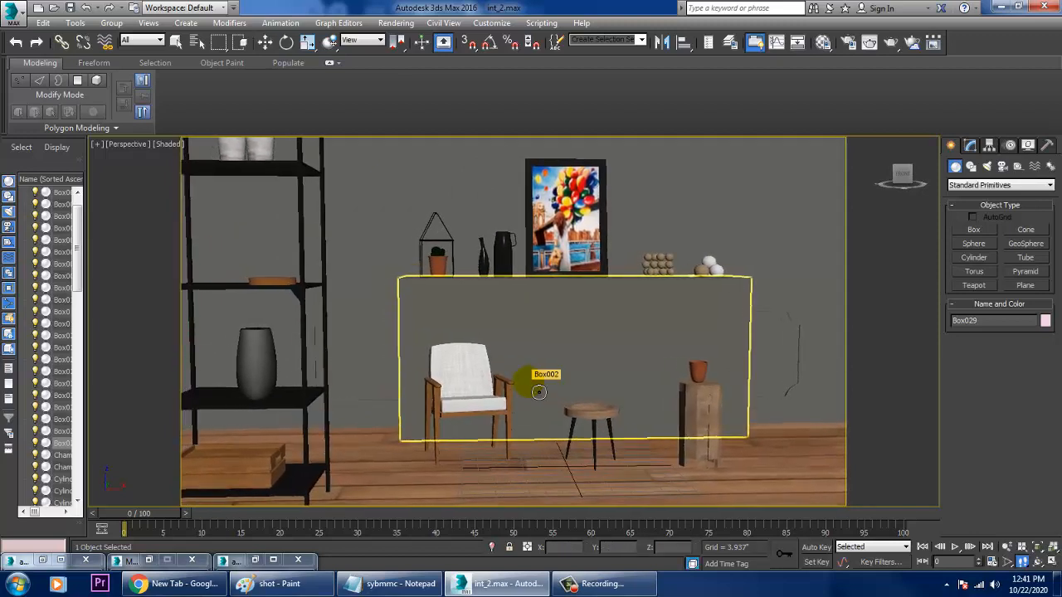
{"action": "key", "text": "Up"}
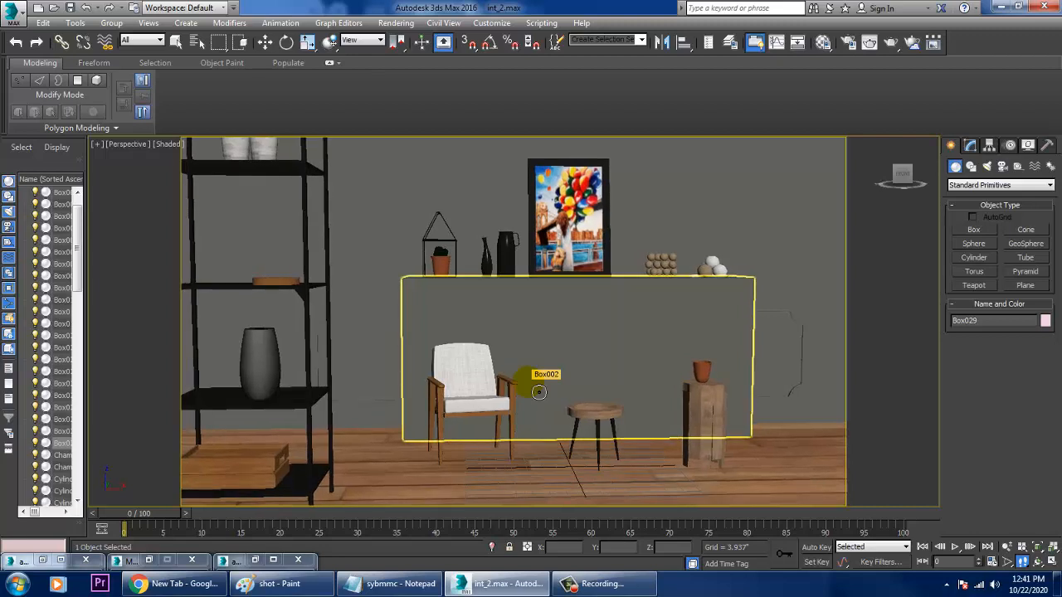
{"action": "key", "text": "ctrl+c"}
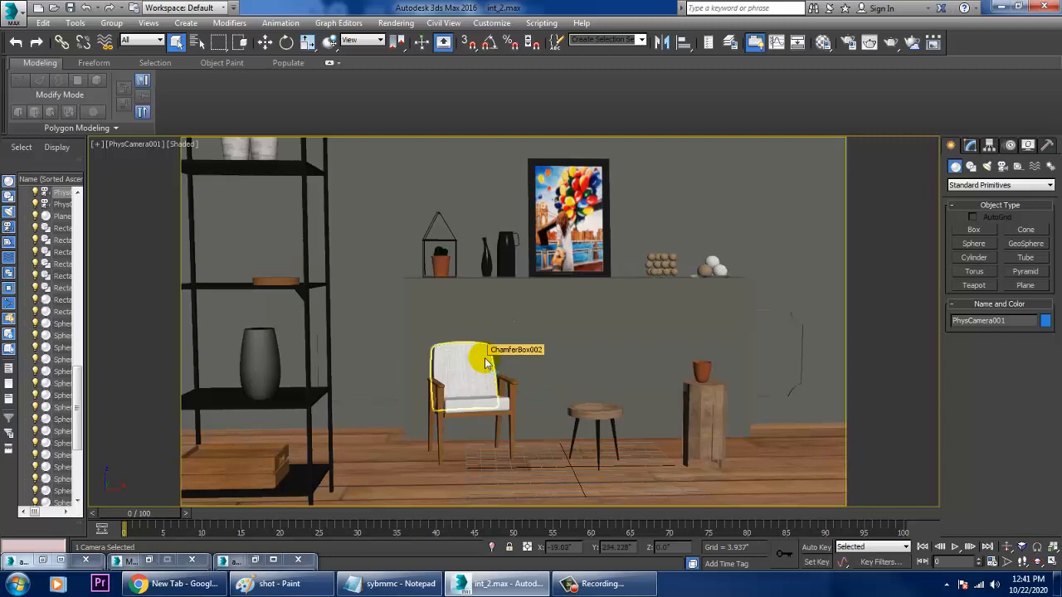
Create a VRaySun in the front view, shining through the window from high outside down to the chair, and add the VRaySky environment map
{"action": "key", "text": "p"}
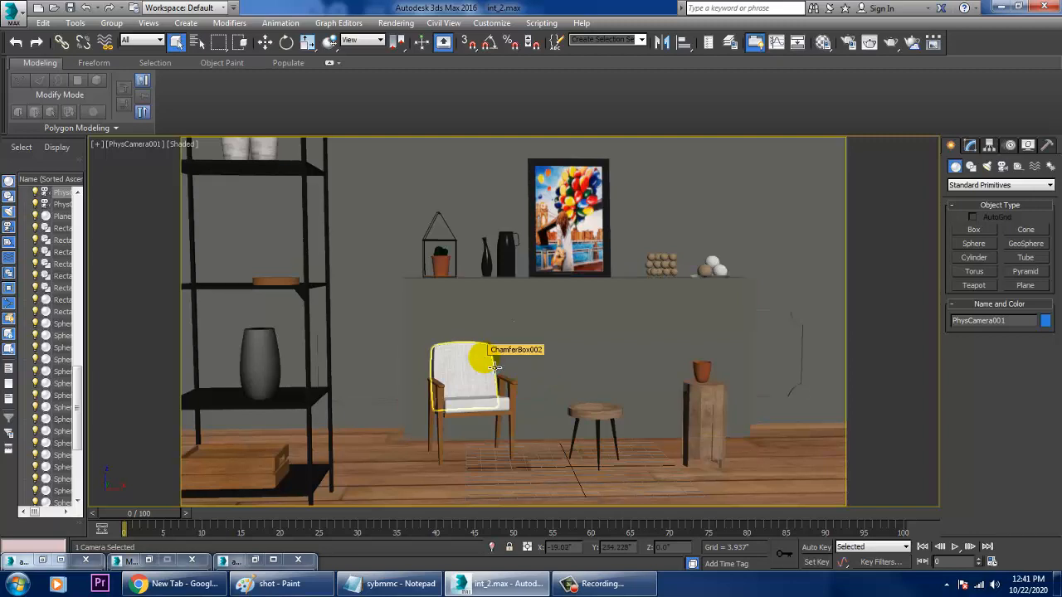
{"action": "key", "text": "alt+w"}
{"action": "key", "text": "alt+w"}
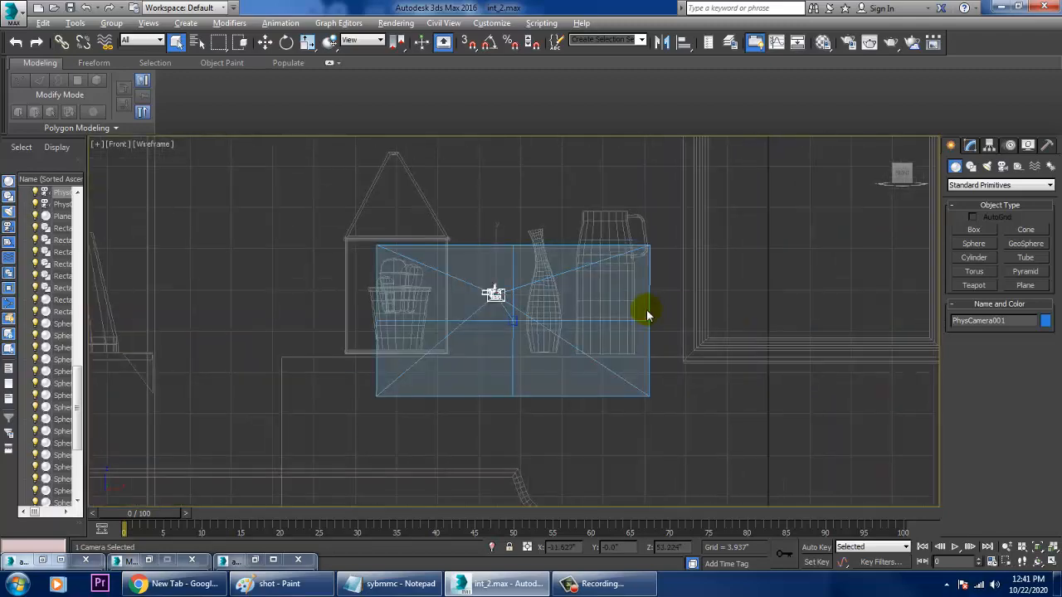
{"action": "scroll", "coordinate": [664, 304], "scroll_direction": "down", "scroll_amount": 5}
{"action": "key", "text": "alt+w"}
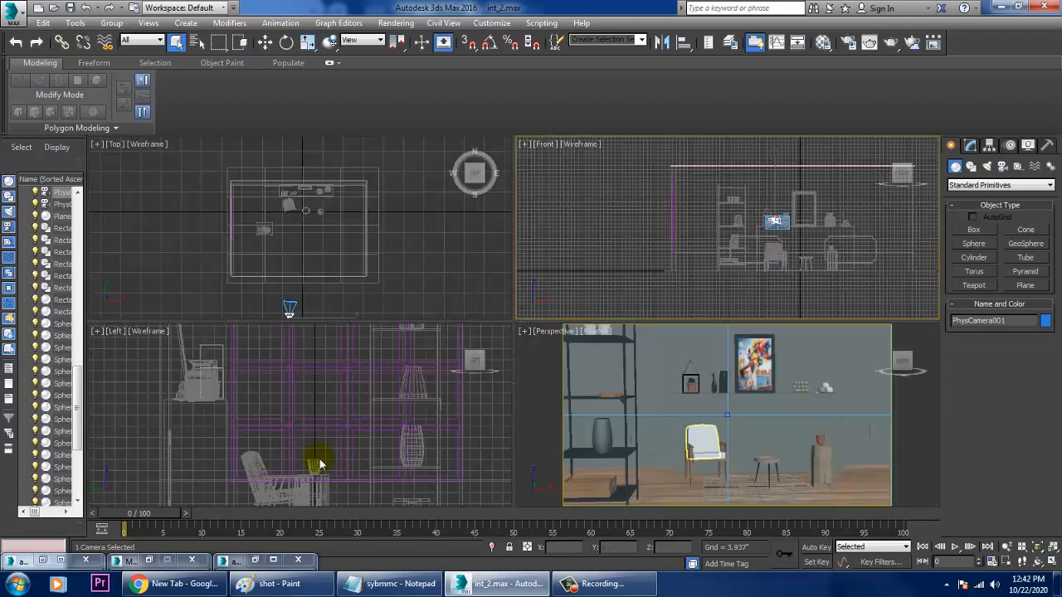
{"action": "middle_click", "coordinate": [320, 464]}
{"action": "key", "text": "alt+w"}
{"action": "key", "text": "alt+w"}
{"action": "middle_click_drag", "start_coordinate": [800, 226], "coordinate": [780, 223]}
{"action": "key", "text": "alt+w"}
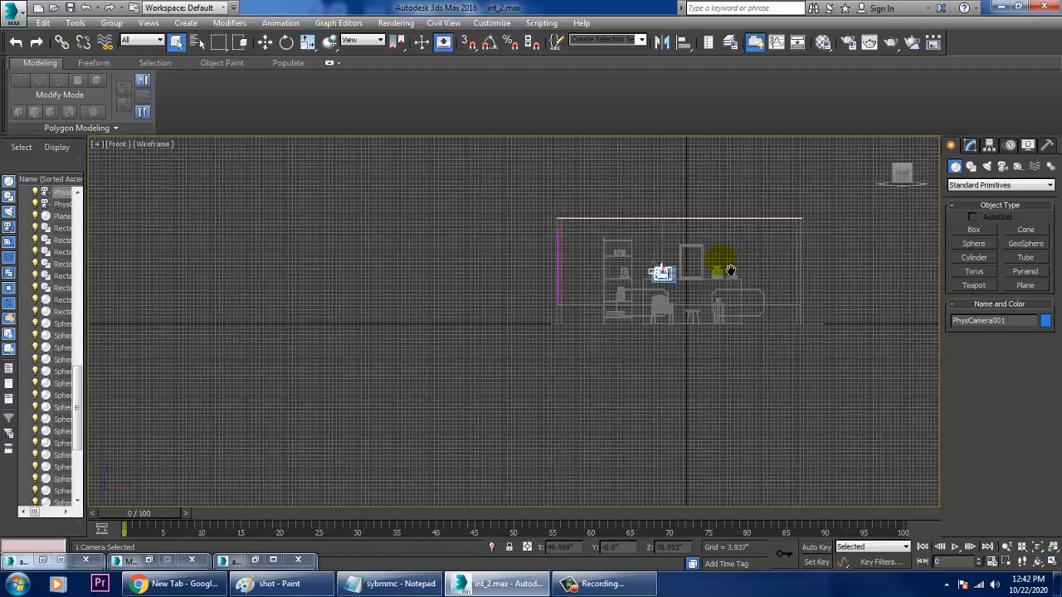
{"action": "scroll", "coordinate": [666, 268], "scroll_direction": "up", "scroll_amount": 3}
{"action": "left_click", "coordinate": [987, 167]}
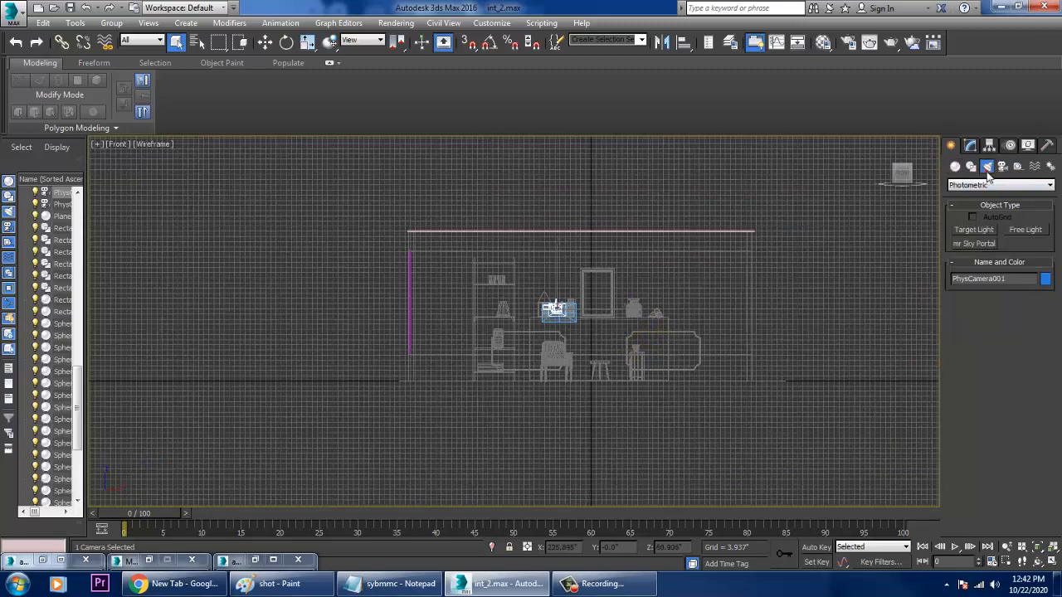
{"action": "left_click", "coordinate": [1005, 186]}
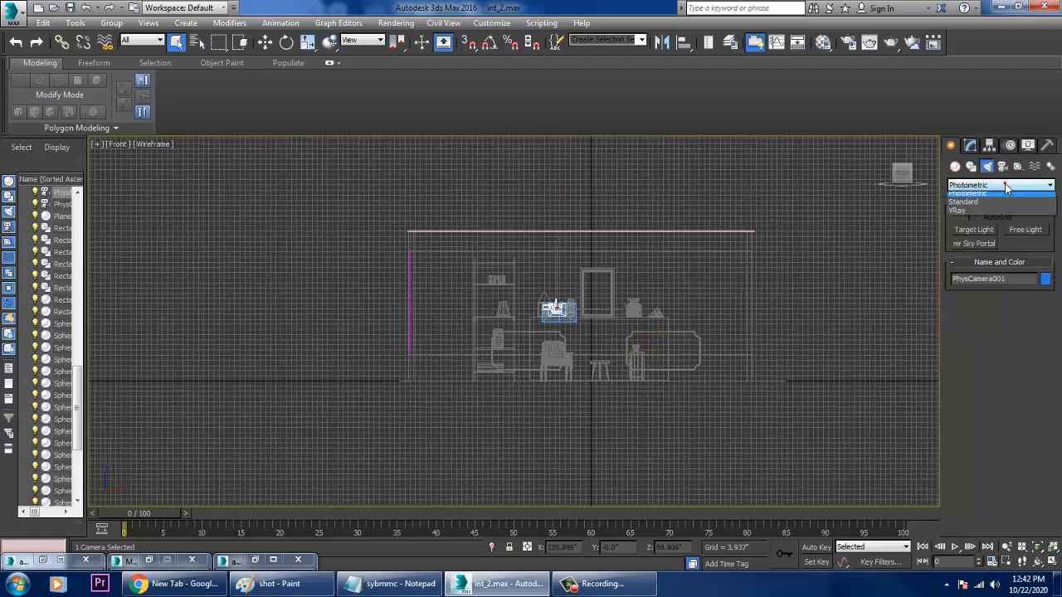
{"action": "left_click", "coordinate": [969, 210]}
{"action": "left_click", "coordinate": [1026, 243]}
{"action": "middle_click_drag", "start_coordinate": [501, 288], "coordinate": [583, 317]}
{"action": "left_click_drag", "start_coordinate": [161, 181], "coordinate": [630, 390]}
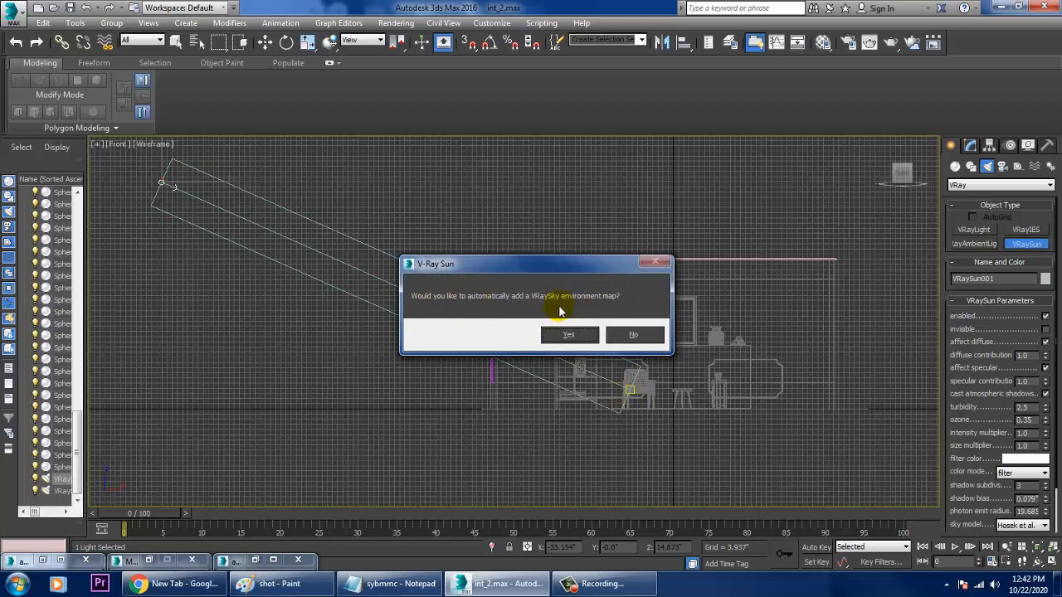
{"action": "left_click", "coordinate": [571, 335]}
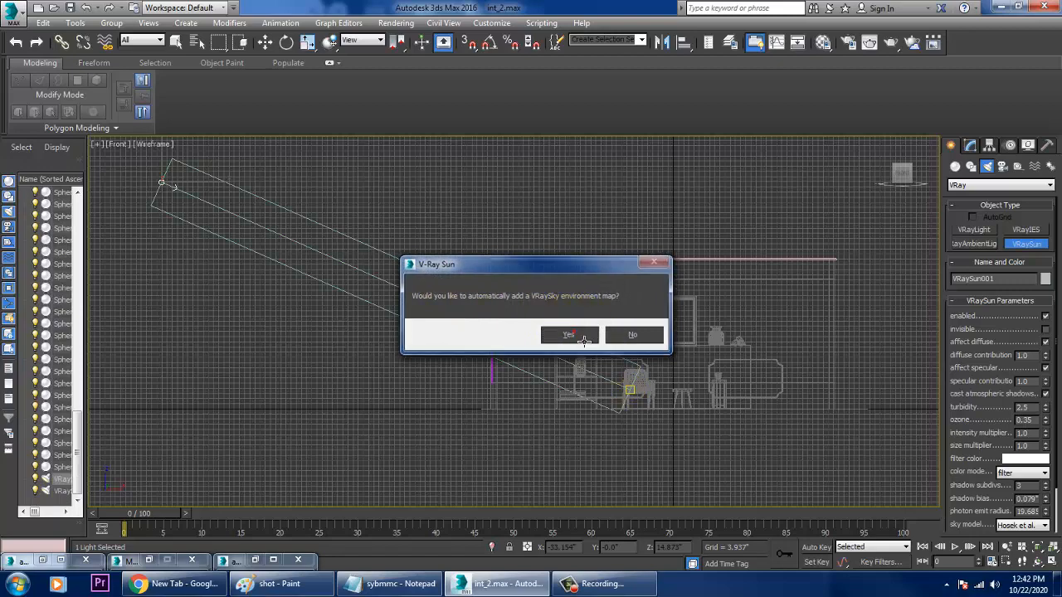
Set the front view to Realistic shading and show all four viewports with the perspective view active
{"action": "key", "text": "w"}
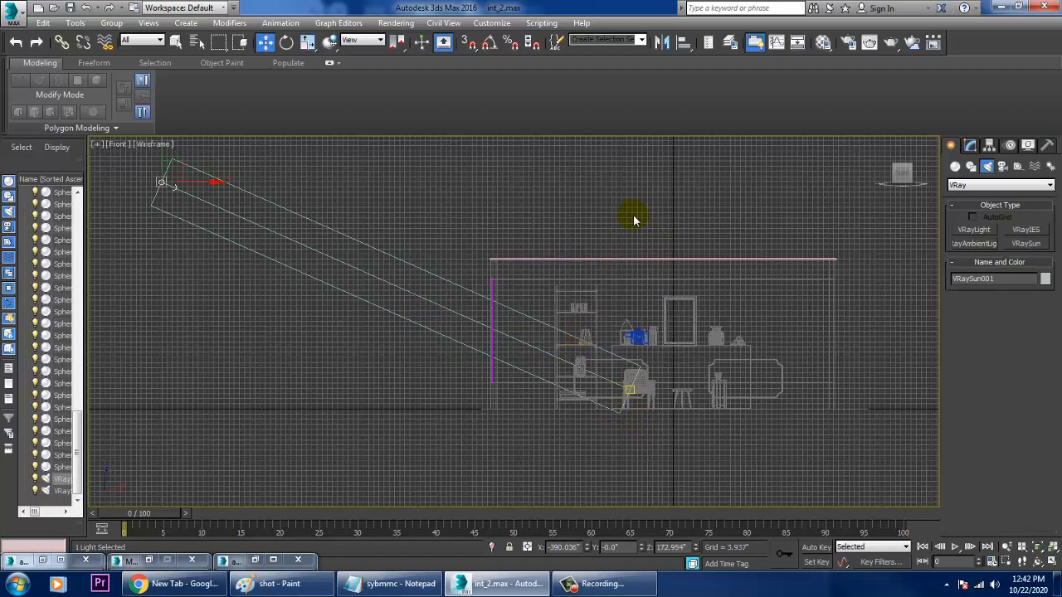
{"action": "left_click", "coordinate": [165, 148]}
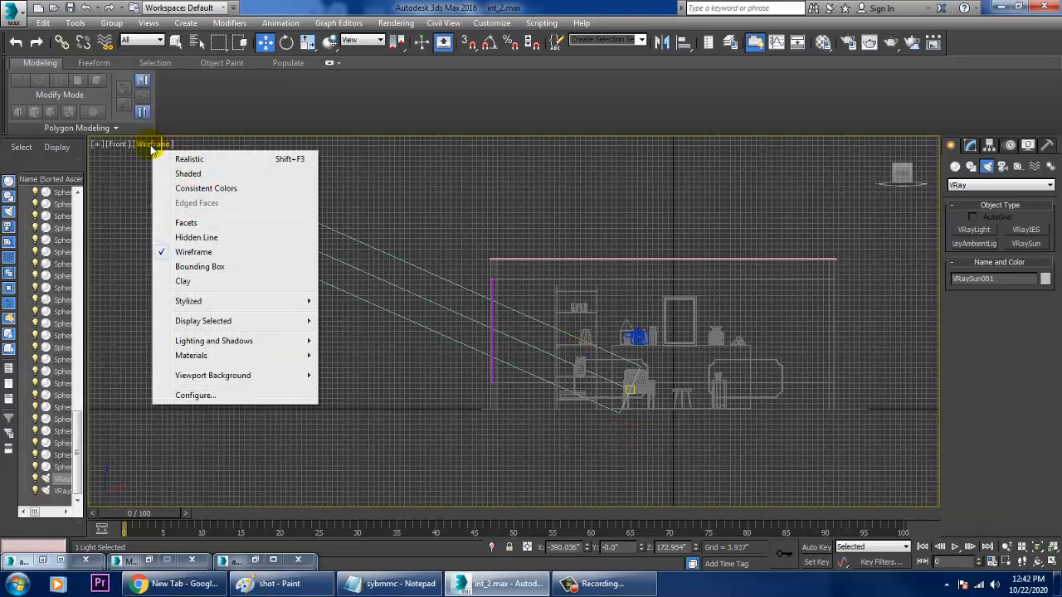
{"action": "left_click", "coordinate": [194, 159]}
{"action": "key", "text": "alt+w"}
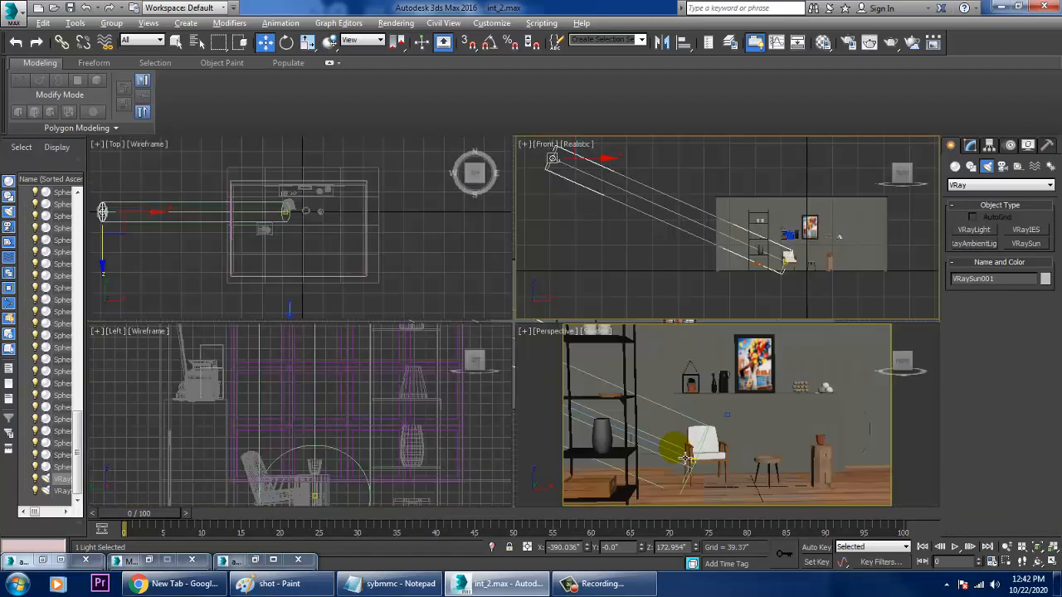
{"action": "right_click", "coordinate": [756, 449]}
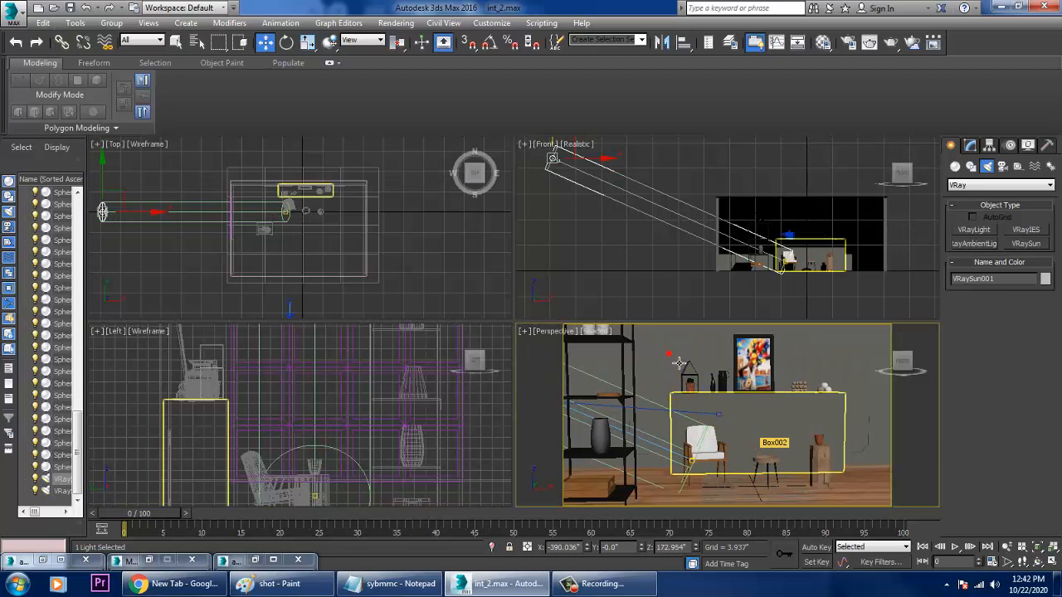
{"action": "left_click", "coordinate": [629, 261]}
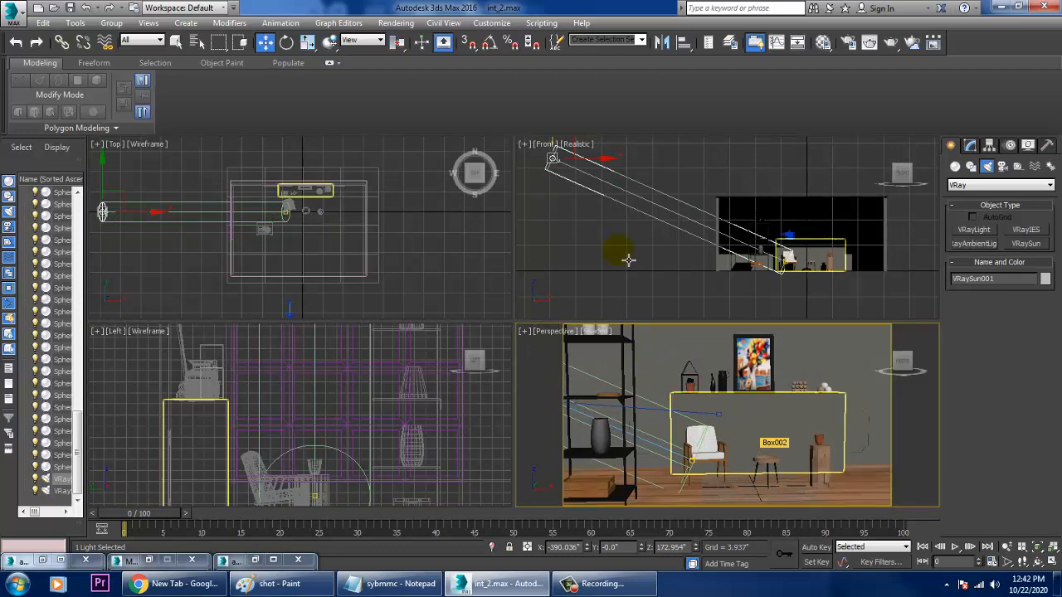
{"action": "left_click", "coordinate": [563, 255]}
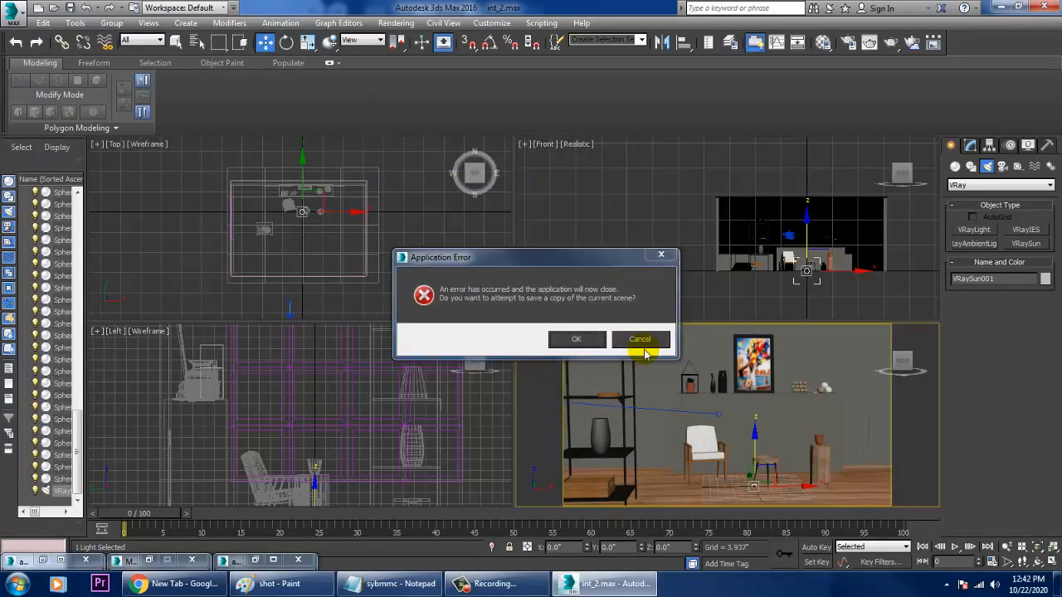
Save a recovery copy of the crashed scene and dismiss the error report without sending it
{"action": "left_click", "coordinate": [581, 339]}
{"action": "left_click", "coordinate": [656, 353]}
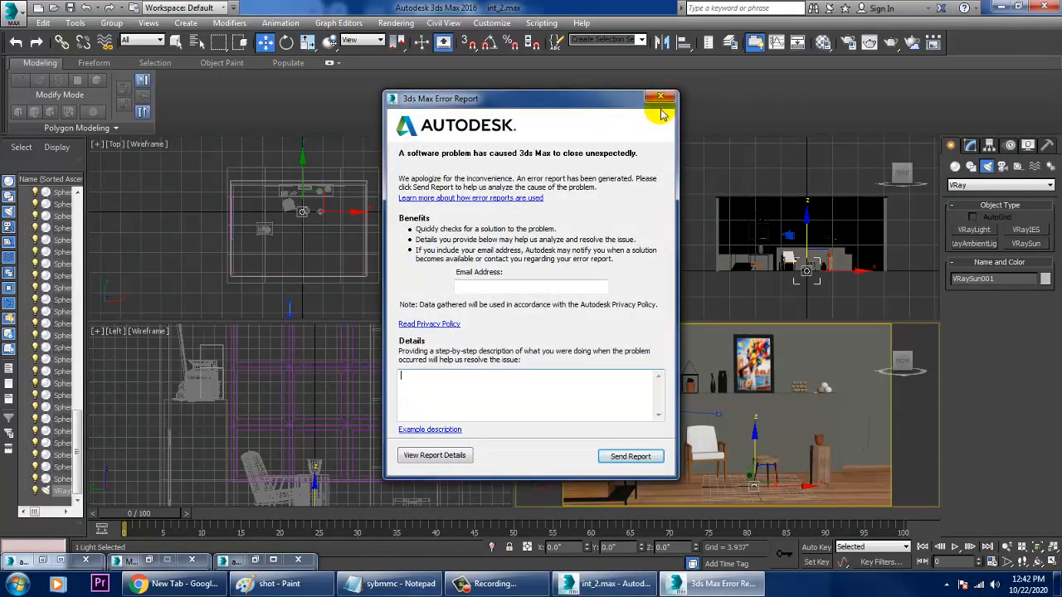
{"action": "left_click", "coordinate": [660, 99]}
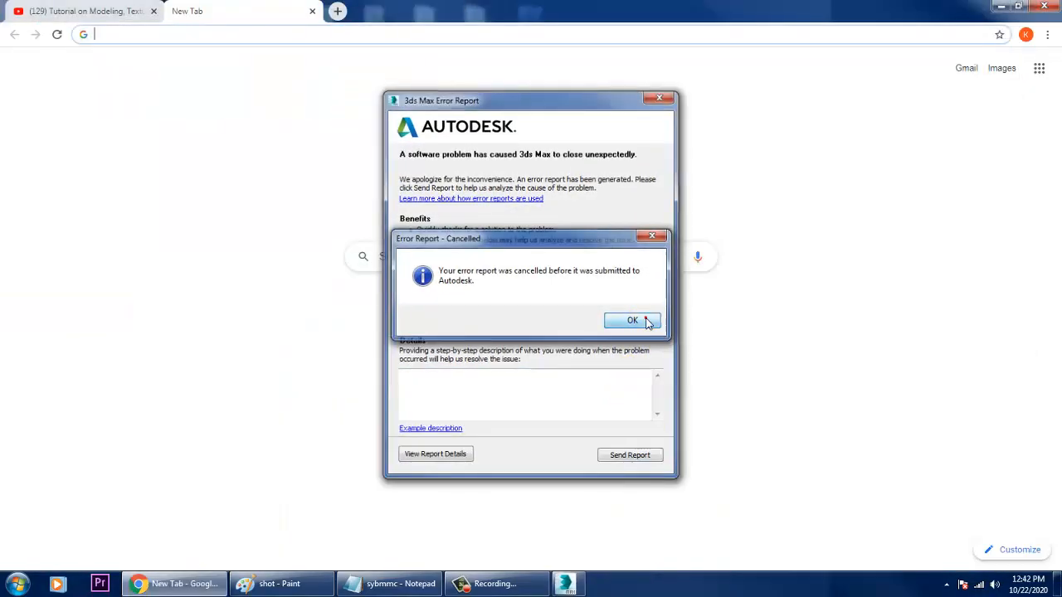
{"action": "left_click", "coordinate": [644, 319]}
Minimize the browser and relaunch 3ds Max 2016 - English
{"action": "left_click", "coordinate": [996, 7]}
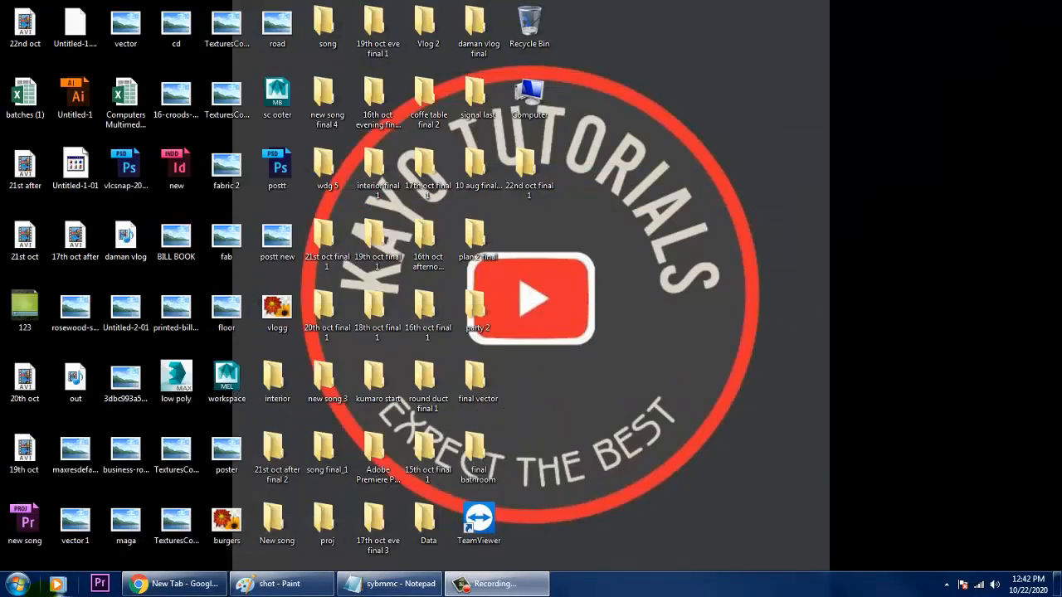
{"action": "left_click", "coordinate": [20, 585]}
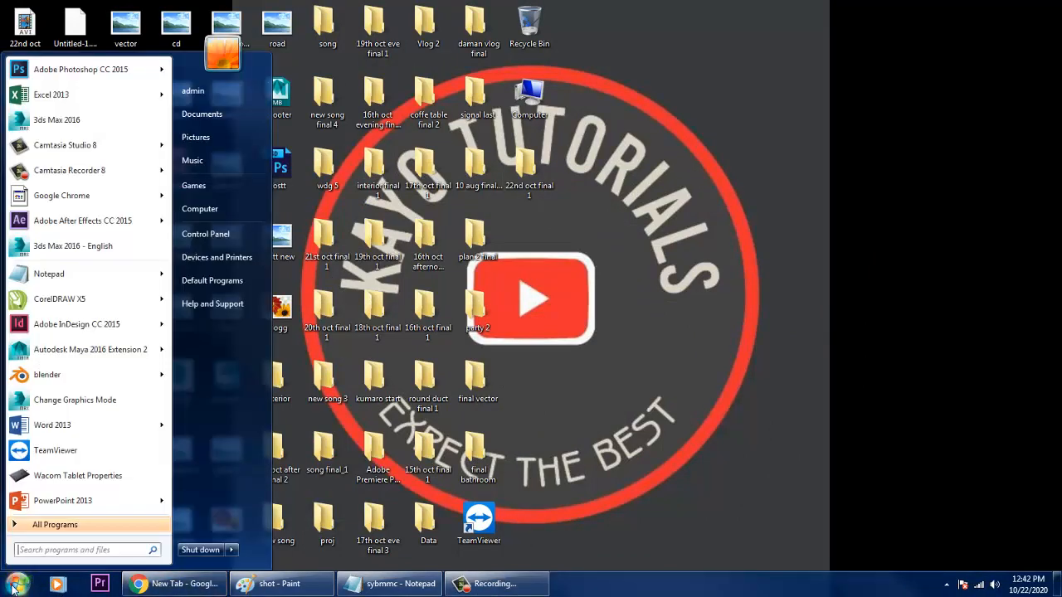
{"action": "left_click", "coordinate": [62, 246]}
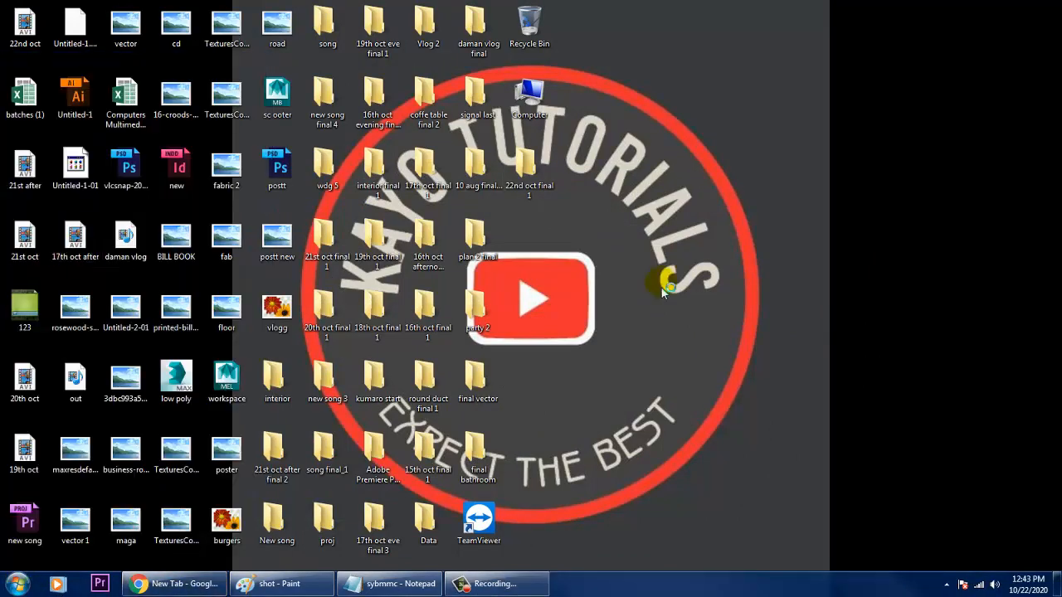
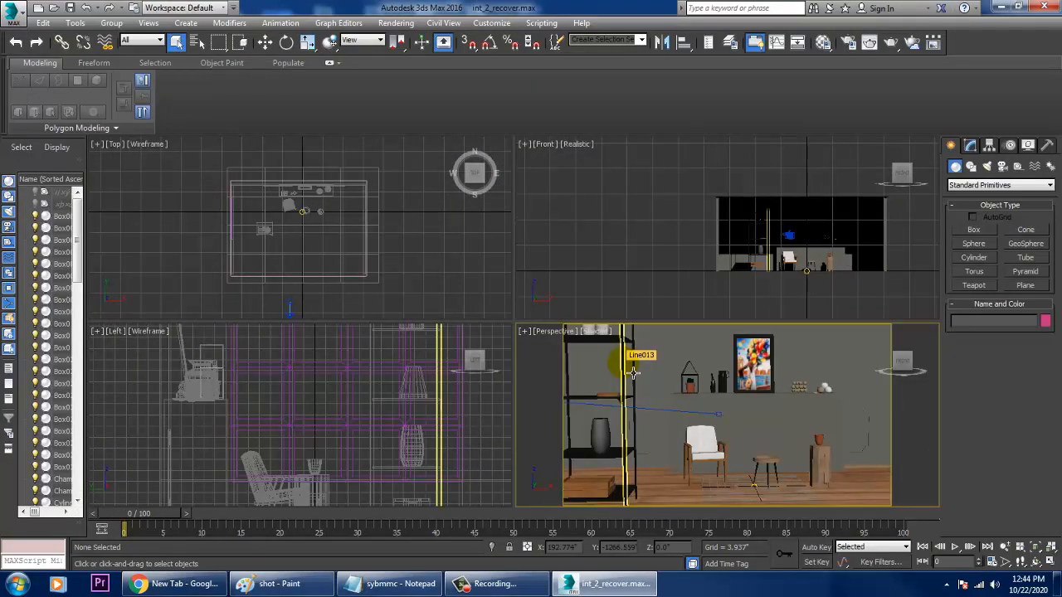
Save the recovered scene under the name int_3 in the interior folder on the Desktop
{"action": "left_click", "coordinate": [697, 363]}
{"action": "left_click", "coordinate": [14, 14]}
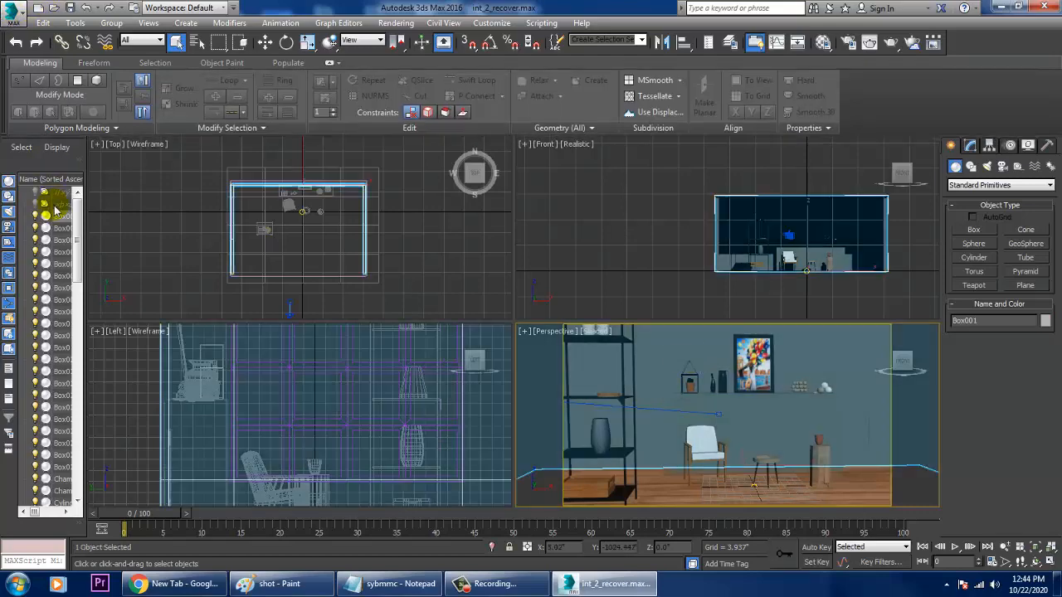
{"action": "left_click", "coordinate": [47, 158]}
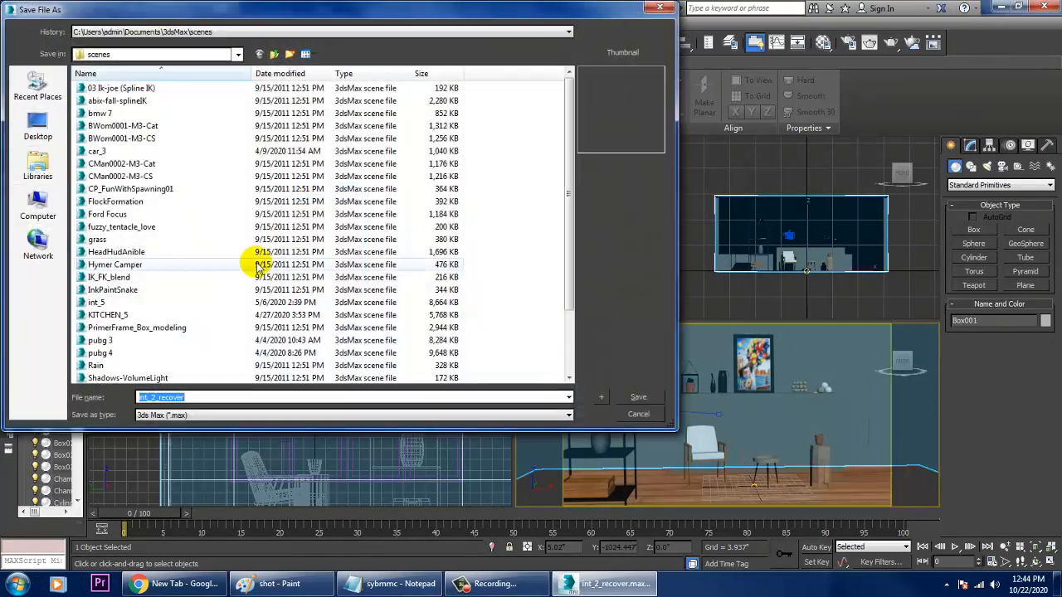
{"action": "left_click", "coordinate": [40, 90]}
{"action": "left_click", "coordinate": [38, 126]}
{"action": "left_click", "coordinate": [241, 191]}
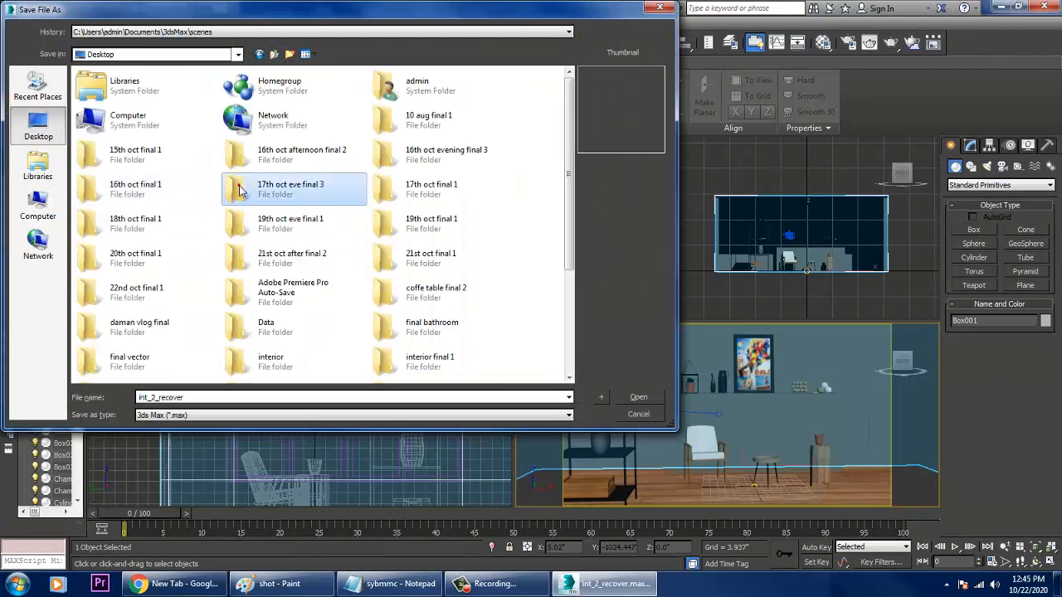
{"action": "key", "text": "i"}
{"action": "double_click", "coordinate": [273, 360]}
{"action": "left_click", "coordinate": [249, 124]}
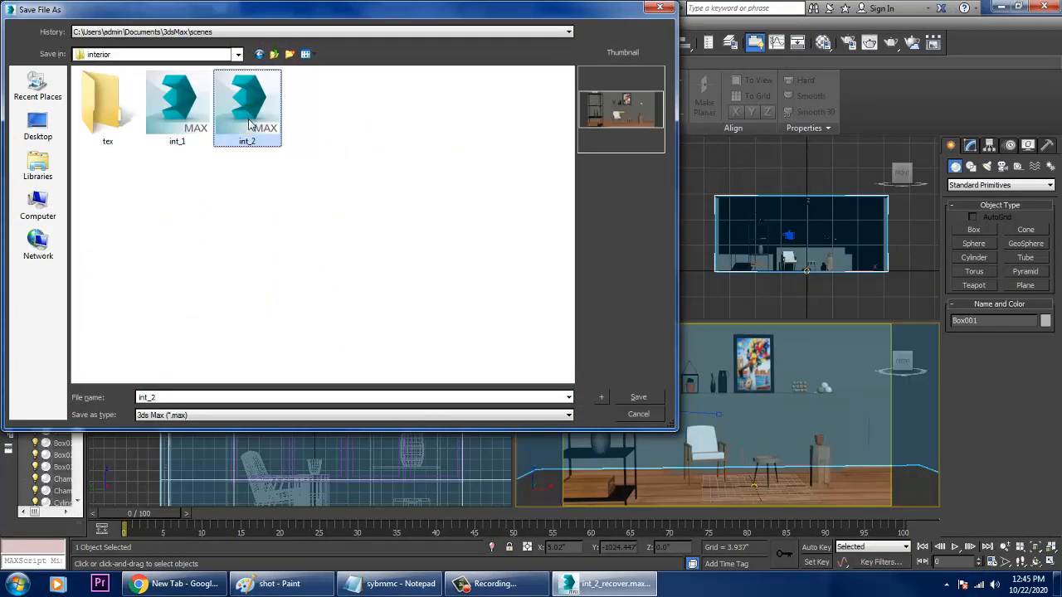
{"action": "double_click", "coordinate": [193, 398]}
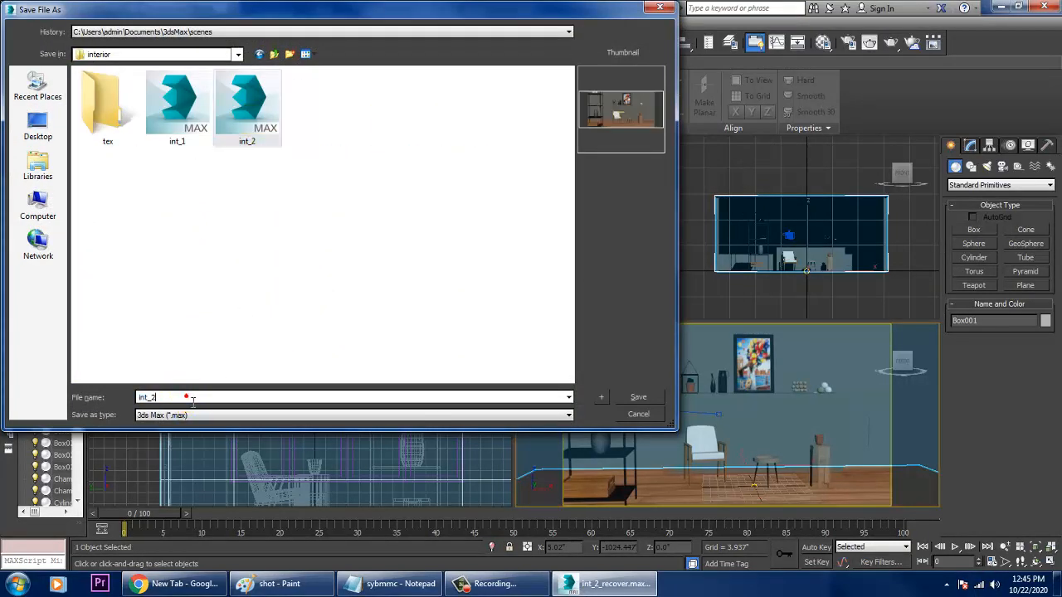
{"action": "key", "text": "BackSpace"}
{"action": "type", "text": "3"}
{"action": "key", "text": "Return"}
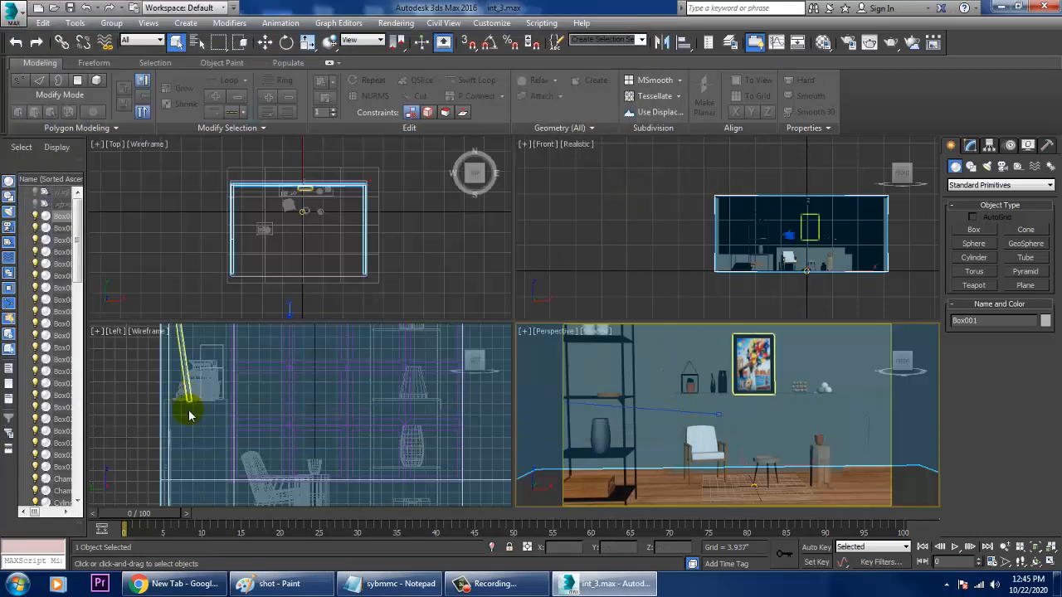
Create a second physical camera from the maximized perspective view and return to the perspective view of the room
{"action": "left_click", "coordinate": [749, 434]}
{"action": "key", "text": "alt+w"}
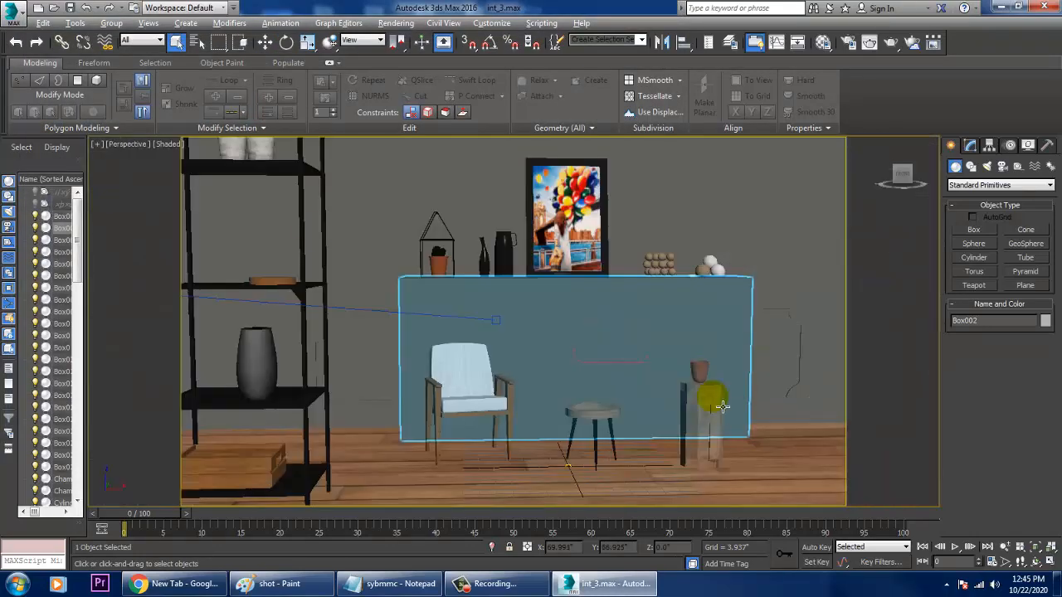
{"action": "left_click", "coordinate": [633, 278]}
{"action": "left_click", "coordinate": [628, 242]}
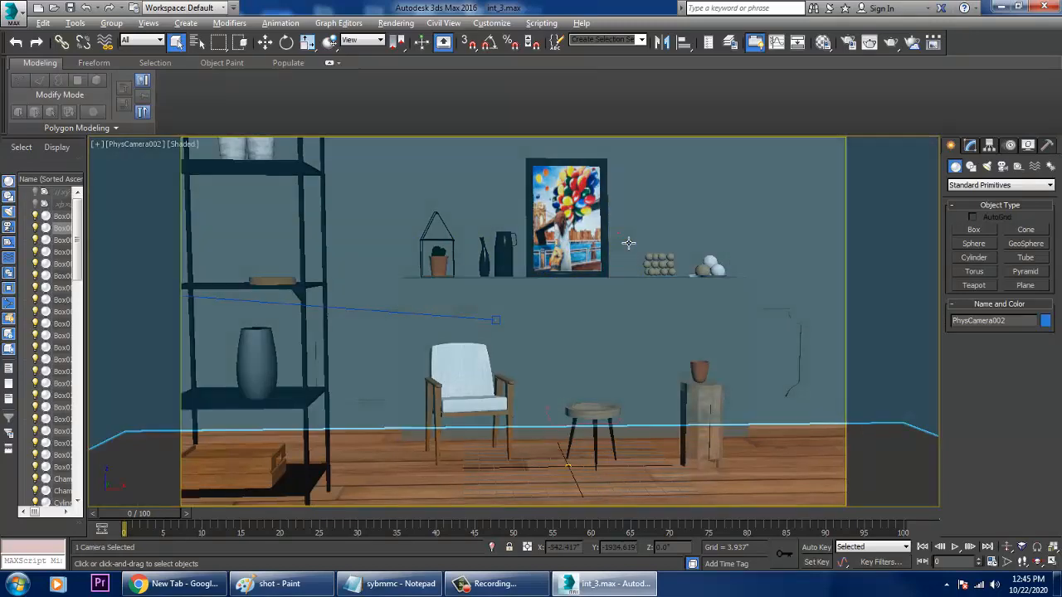
{"action": "key", "text": "p"}
{"action": "scroll", "coordinate": [613, 274], "scroll_direction": "down", "scroll_amount": 8}
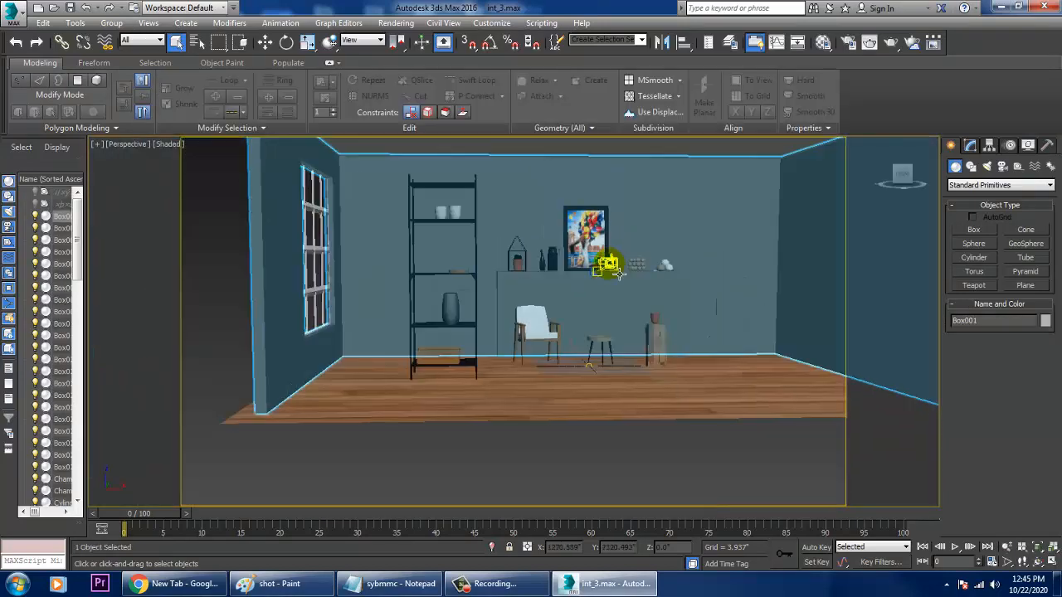
Switch to the maximized front view and display it in wireframe
{"action": "middle_click_drag", "start_coordinate": [569, 299], "coordinate": [586, 313], "text": "alt"}
{"action": "key", "text": "alt+w"}
{"action": "middle_click", "coordinate": [735, 206]}
{"action": "key", "text": "alt+w"}
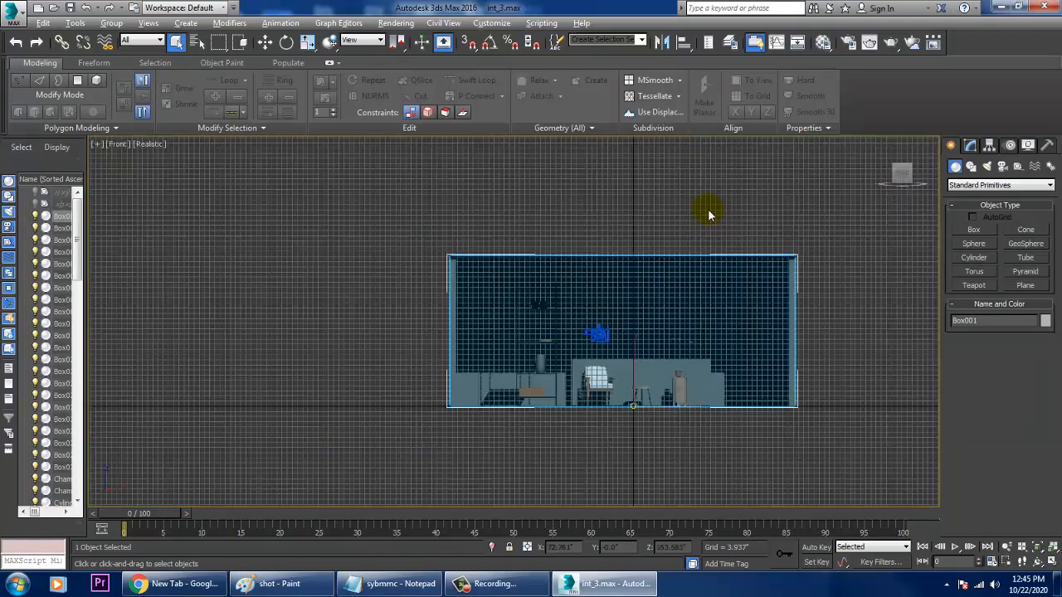
{"action": "scroll", "coordinate": [690, 292], "scroll_direction": "up", "scroll_amount": 4}
{"action": "middle_click_drag", "start_coordinate": [689, 294], "coordinate": [615, 279]}
{"action": "scroll", "coordinate": [655, 259], "scroll_direction": "down", "scroll_amount": 5}
{"action": "key", "text": "F3"}
{"action": "scroll", "coordinate": [652, 259], "scroll_direction": "down", "scroll_amount": 3}
{"action": "scroll", "coordinate": [652, 260], "scroll_direction": "up", "scroll_amount": 3}
Create a V-Ray sun high outside the window wall, aimed at the floor near the armchair, and add the VRaySky environment map
{"action": "left_click", "coordinate": [986, 167]}
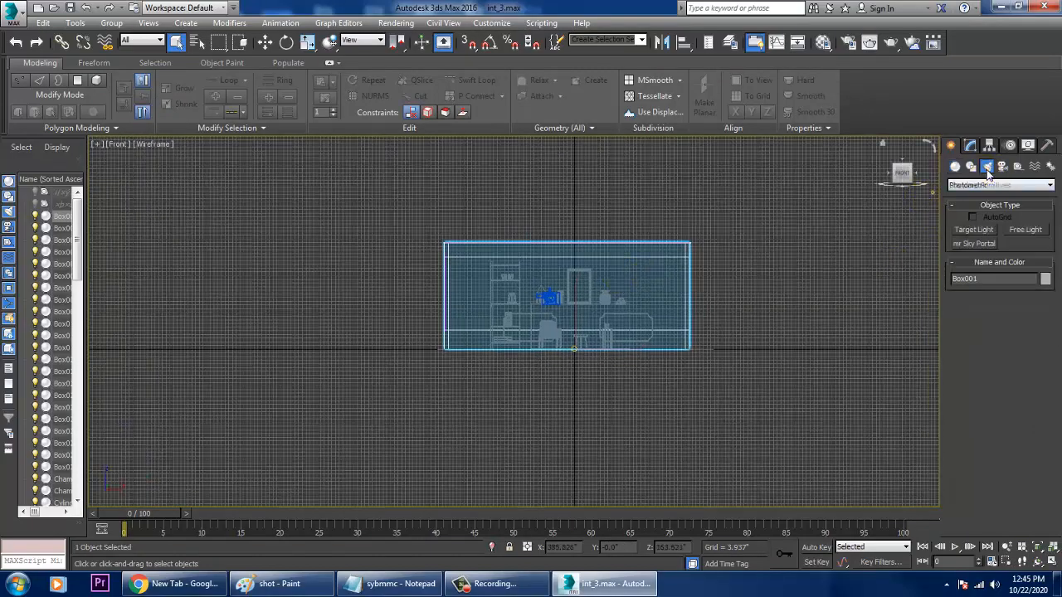
{"action": "left_click", "coordinate": [975, 244]}
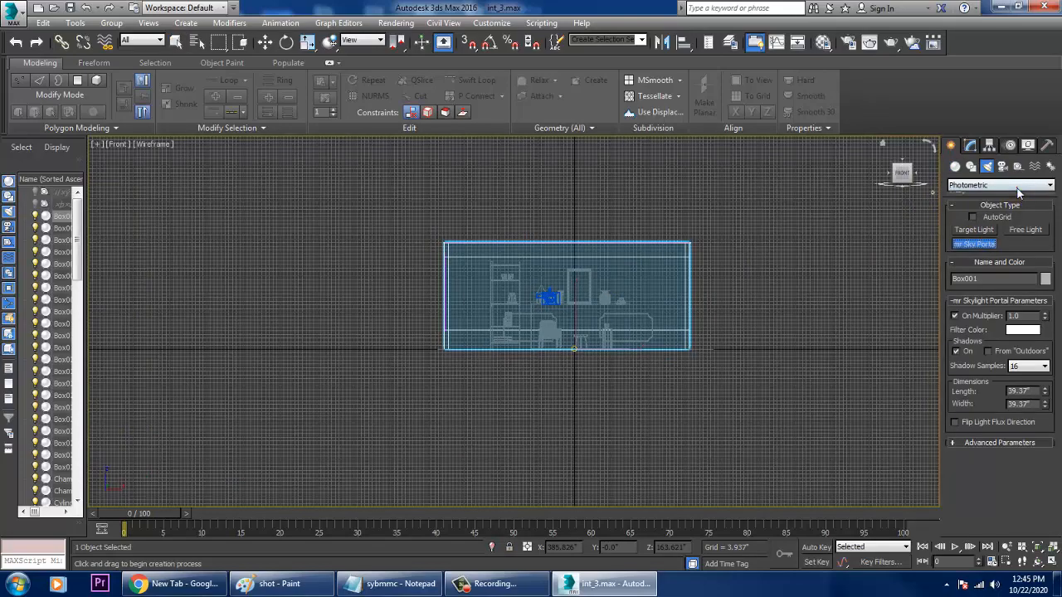
{"action": "left_click", "coordinate": [999, 185]}
{"action": "left_click", "coordinate": [995, 216]}
{"action": "left_click", "coordinate": [1031, 247]}
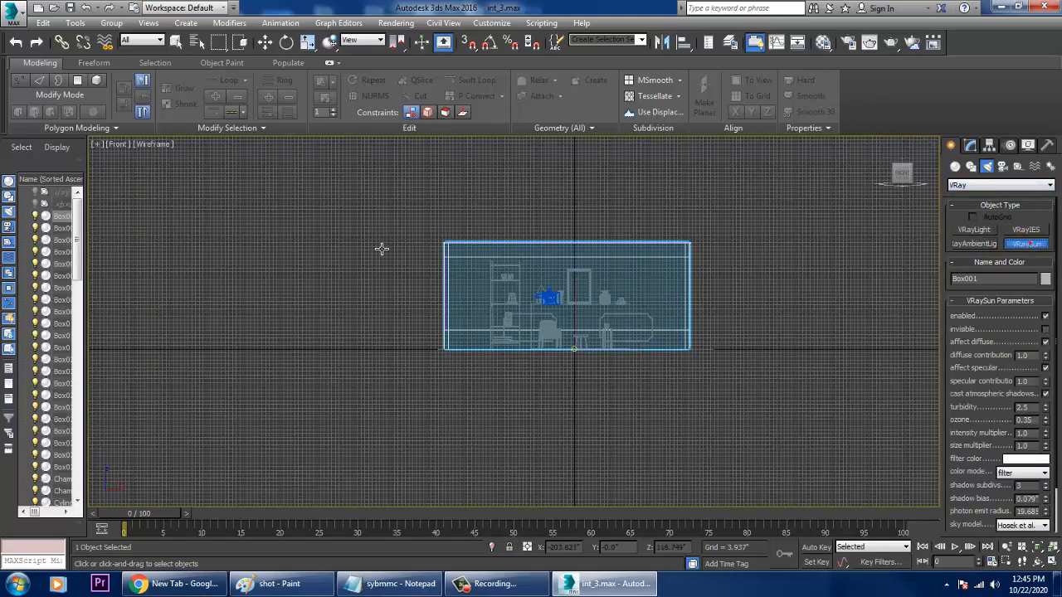
{"action": "middle_click_drag", "start_coordinate": [399, 243], "coordinate": [453, 273]}
{"action": "left_click_drag", "start_coordinate": [270, 188], "coordinate": [589, 365]}
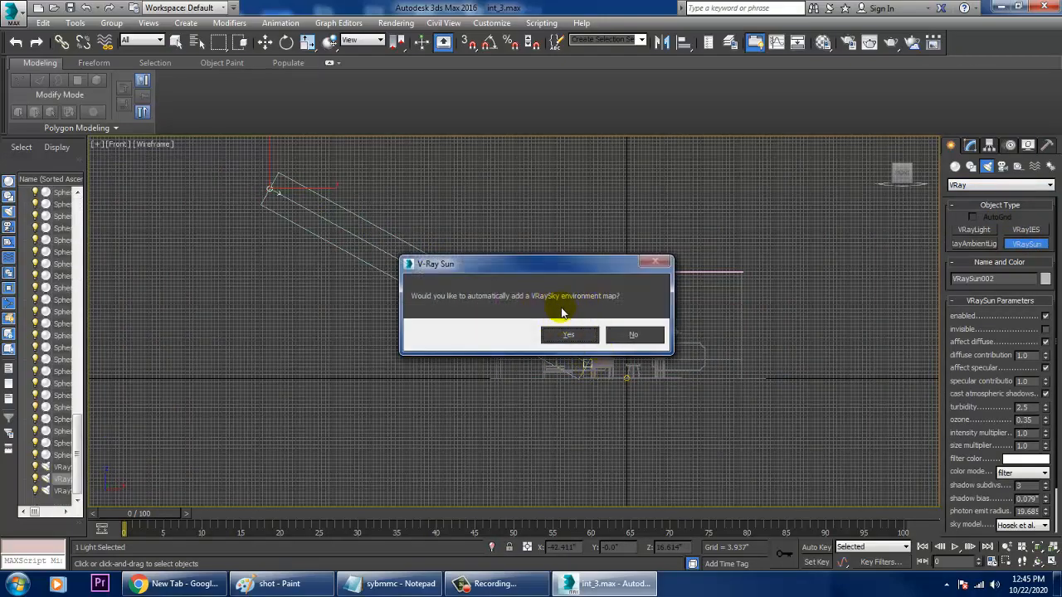
{"action": "left_click", "coordinate": [567, 334]}
Lower the V-Ray sun to a height of about 187" and return to the maximized perspective view facing the window side
{"action": "key", "text": "w"}
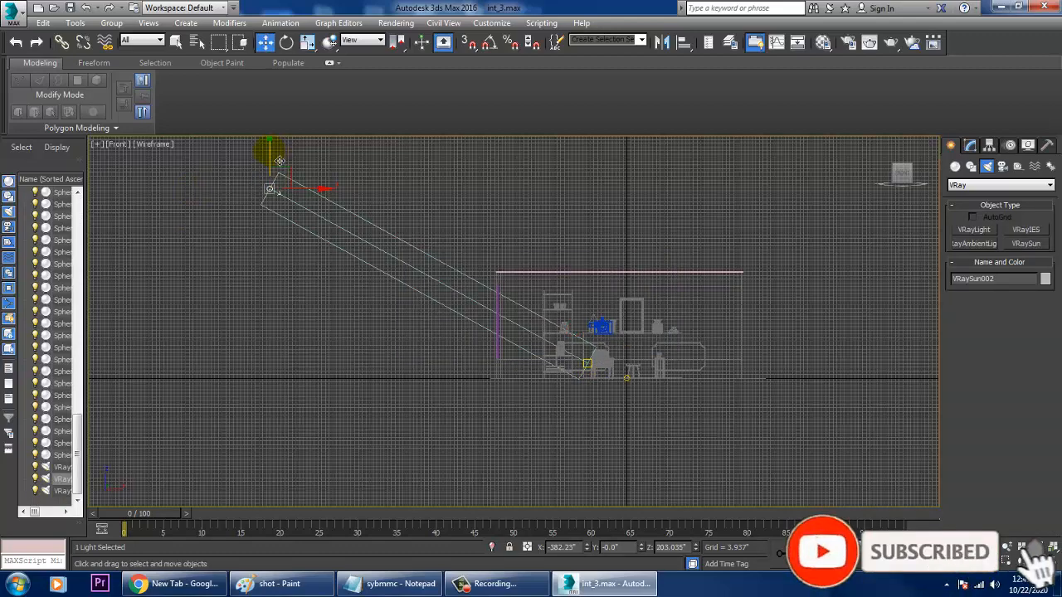
{"action": "left_click_drag", "start_coordinate": [272, 153], "coordinate": [271, 166]}
{"action": "key", "text": "alt+w"}
{"action": "right_click", "coordinate": [715, 404]}
{"action": "key", "text": "alt+w"}
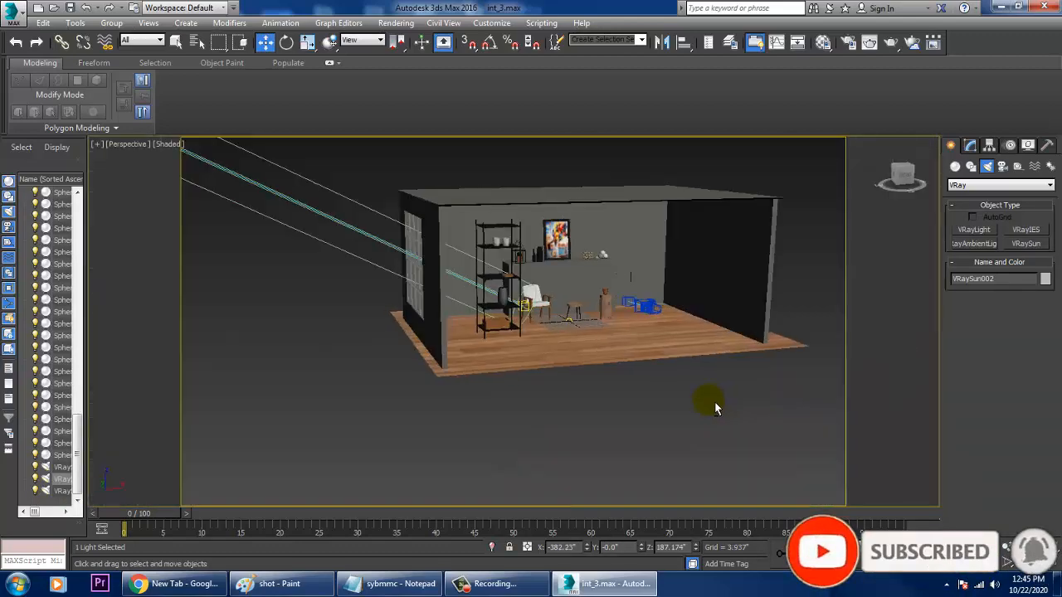
{"action": "middle_click_drag", "start_coordinate": [714, 402], "coordinate": [560, 379], "text": "alt"}
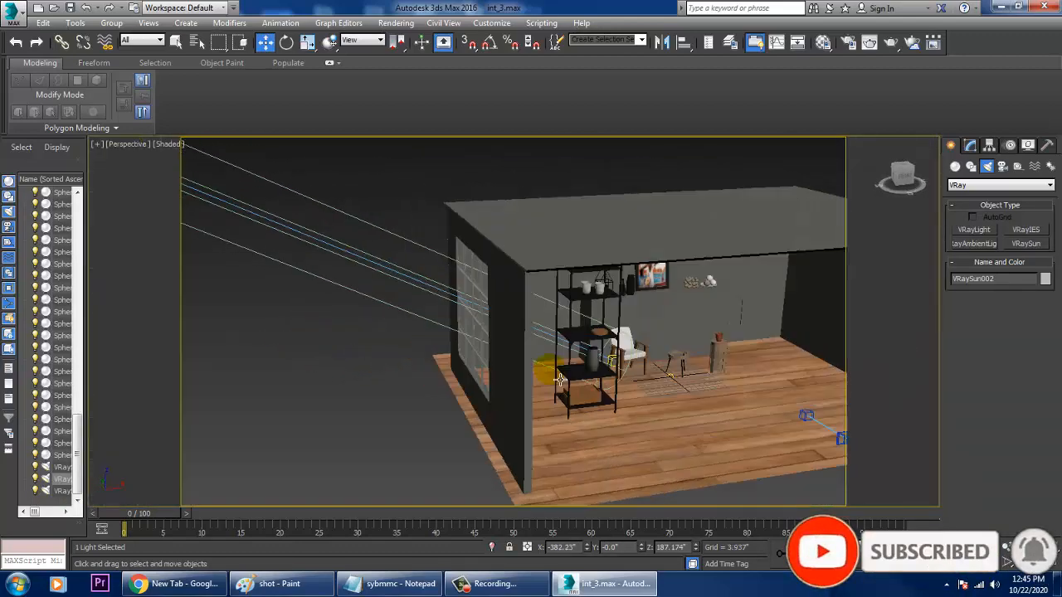
Set the perspective view's shading to Realistic
{"action": "left_click", "coordinate": [191, 160]}
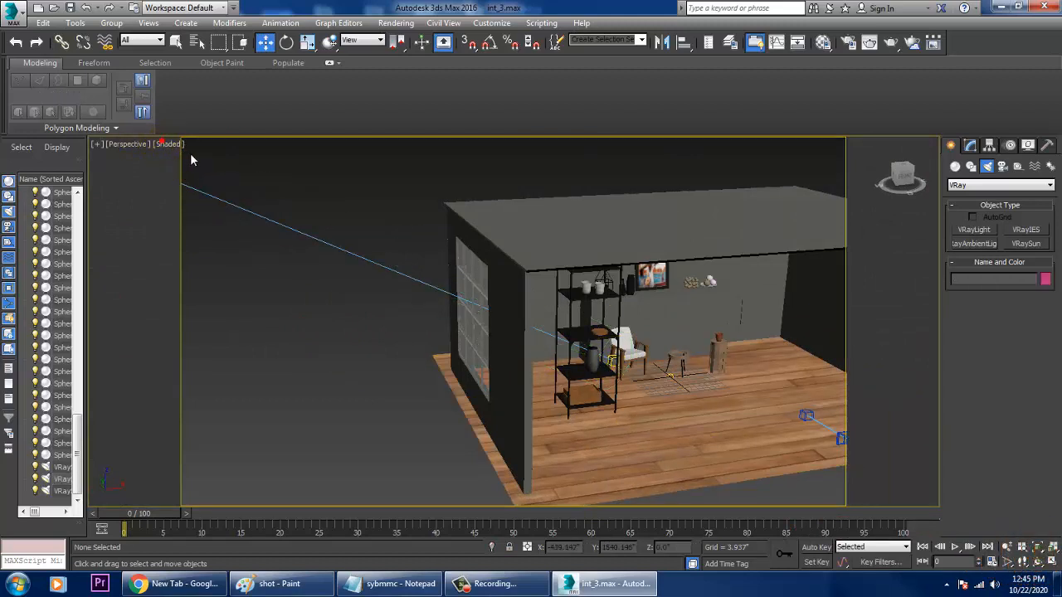
{"action": "left_click", "coordinate": [175, 147]}
{"action": "left_click", "coordinate": [185, 172]}
{"action": "key", "text": "shift+F3"}
{"action": "scroll", "coordinate": [519, 339], "scroll_direction": "down", "scroll_amount": 8}
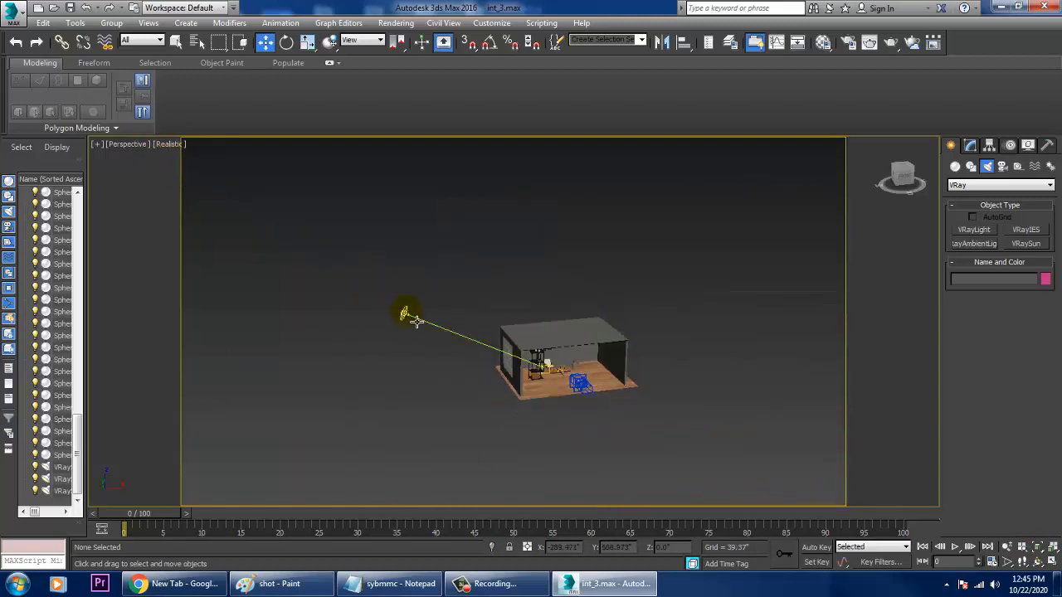
Select the V-Ray sun and tint its filter color a pale peach
{"action": "left_click", "coordinate": [415, 320]}
{"action": "scroll", "coordinate": [428, 349], "scroll_direction": "up", "scroll_amount": 10}
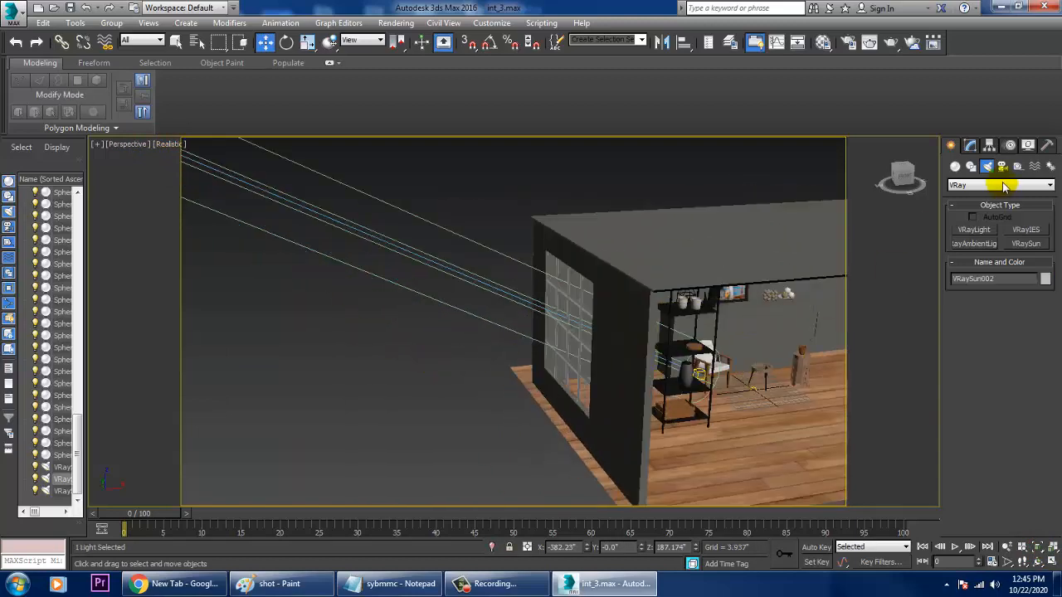
{"action": "left_click", "coordinate": [973, 147]}
{"action": "middle_click_drag", "start_coordinate": [742, 318], "coordinate": [626, 311]}
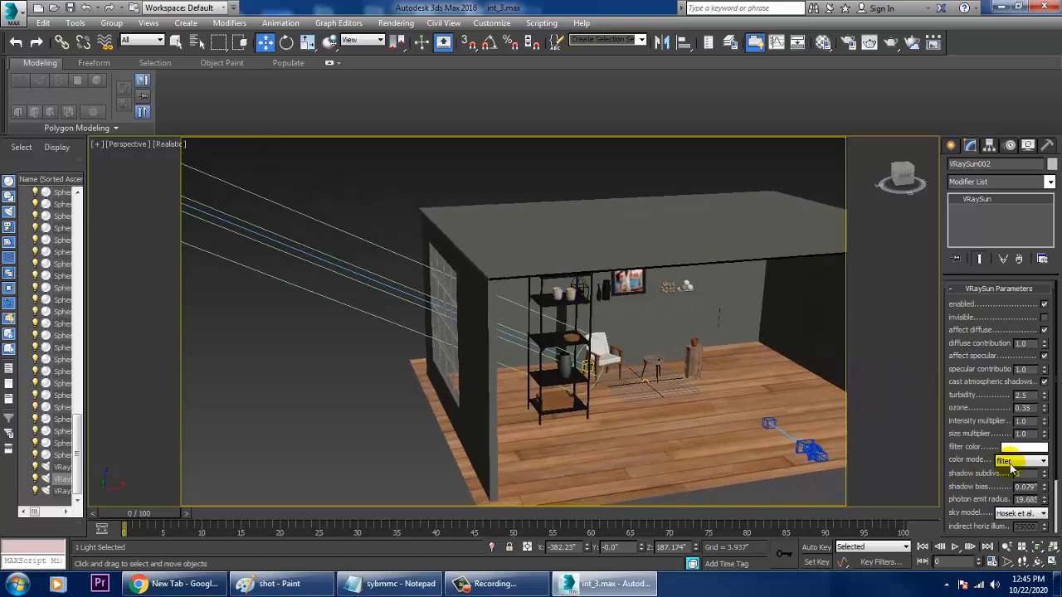
{"action": "left_click", "coordinate": [1023, 448]}
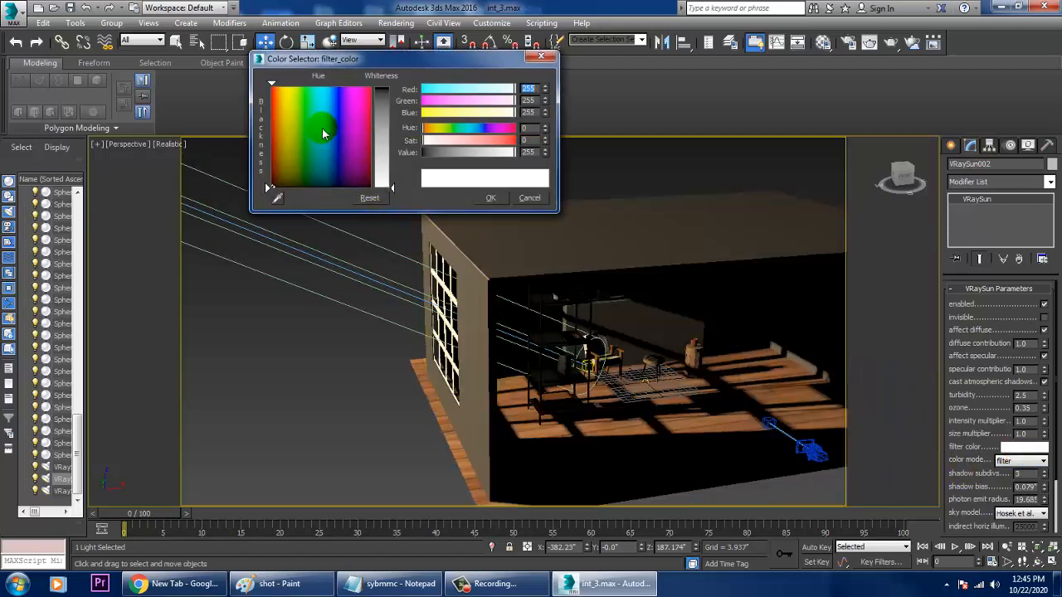
{"action": "left_click", "coordinate": [283, 126]}
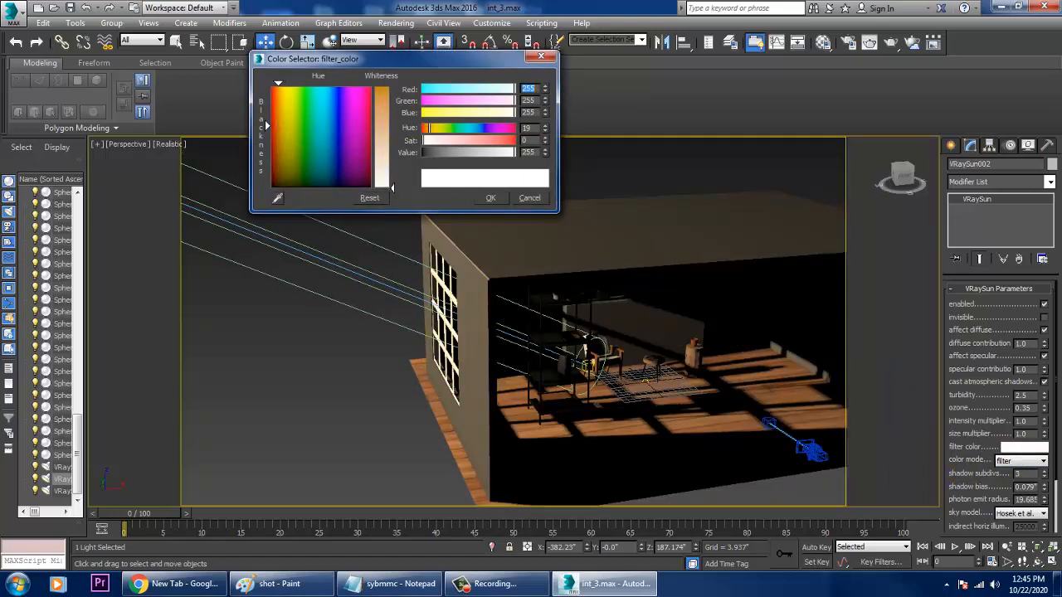
{"action": "left_click_drag", "start_coordinate": [278, 126], "coordinate": [278, 126]}
{"action": "left_click_drag", "start_coordinate": [395, 181], "coordinate": [394, 152]}
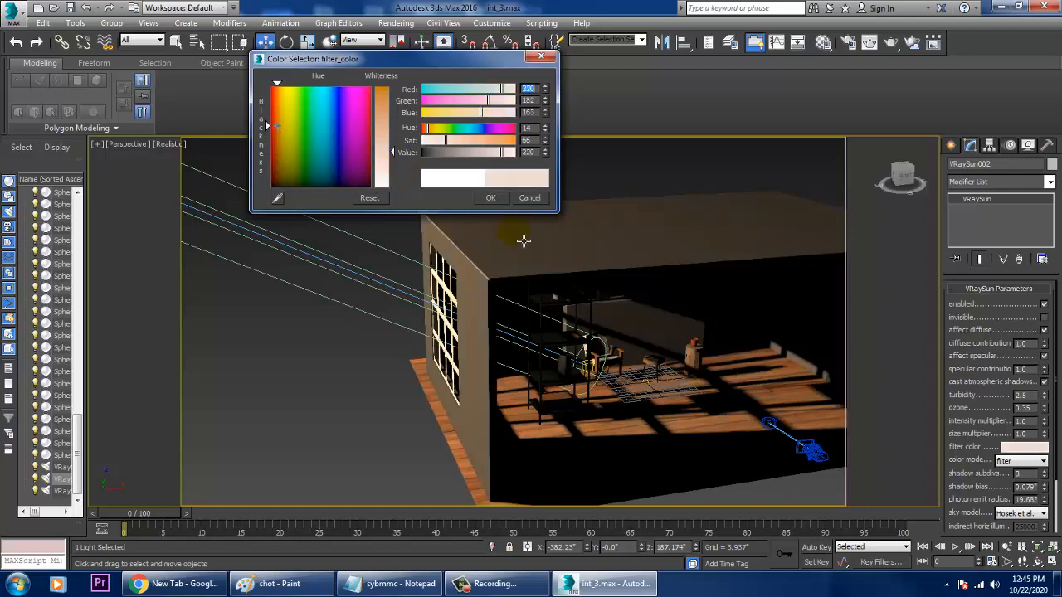
{"action": "left_click", "coordinate": [494, 196]}
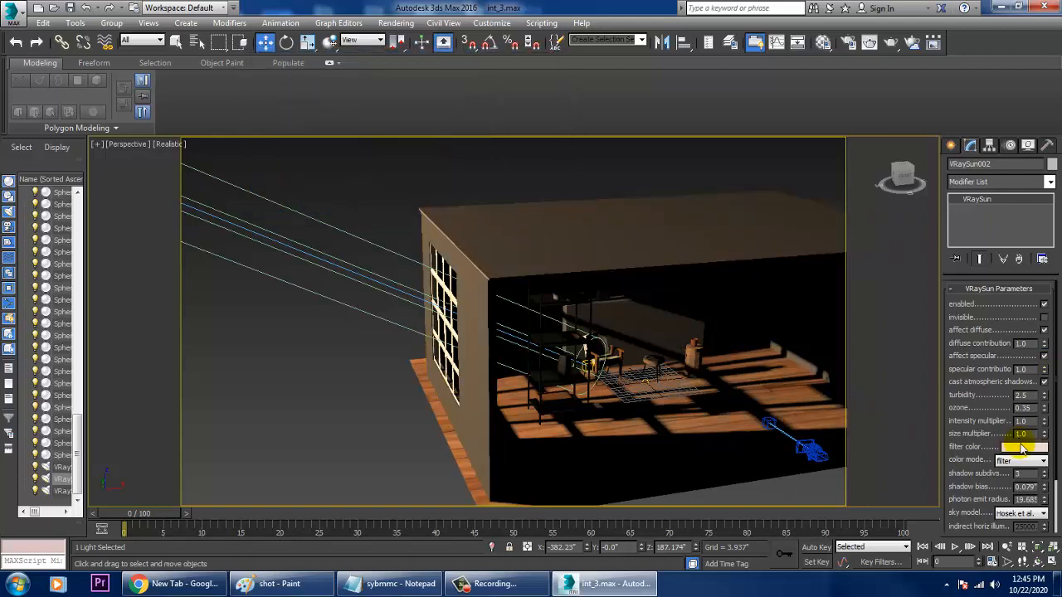
Deepen the V-Ray sun's filter color to a warm light orange
{"action": "left_click", "coordinate": [1022, 449]}
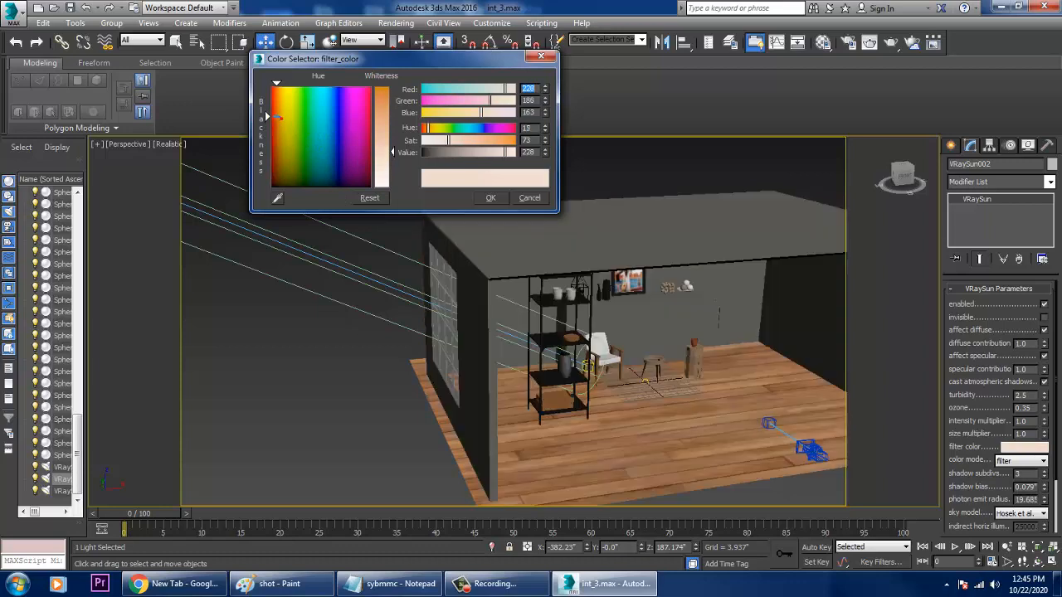
{"action": "mouse_move", "coordinate": [392, 151]}
{"action": "left_mouse_down"}
{"action": "mouse_move", "coordinate": [392, 136]}
{"action": "mouse_move", "coordinate": [387, 147]}
{"action": "left_mouse_up"}
{"action": "left_click_drag", "start_coordinate": [282, 123], "coordinate": [278, 119]}
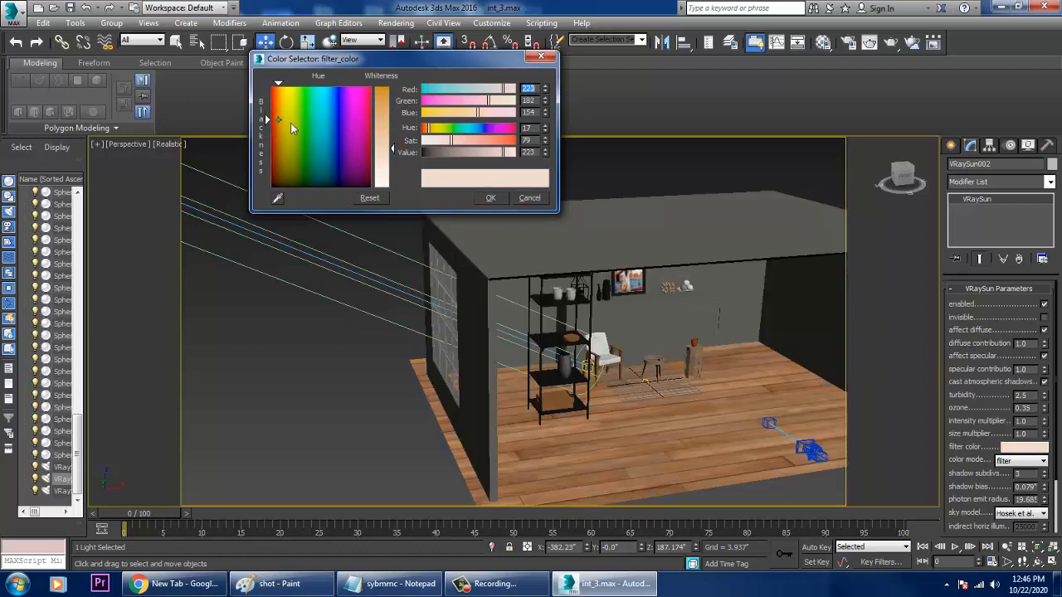
{"action": "left_click_drag", "start_coordinate": [393, 148], "coordinate": [388, 126]}
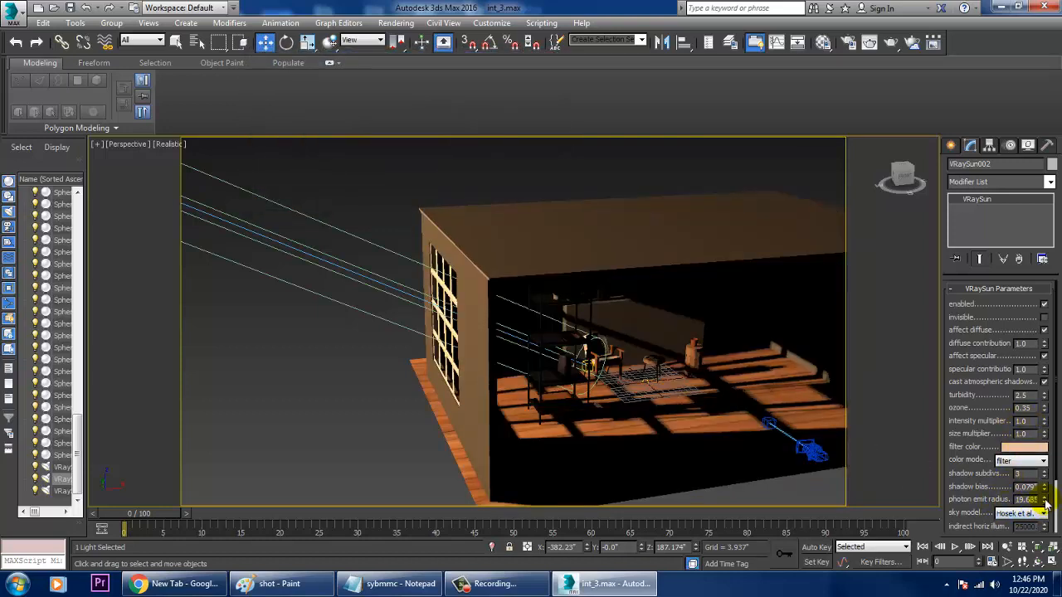
Set the V-Ray sun's photon emit radius to about 69.29" and its intensity multiplier to 0.09
{"action": "left_click_drag", "start_coordinate": [1044, 500], "coordinate": [1044, 335]}
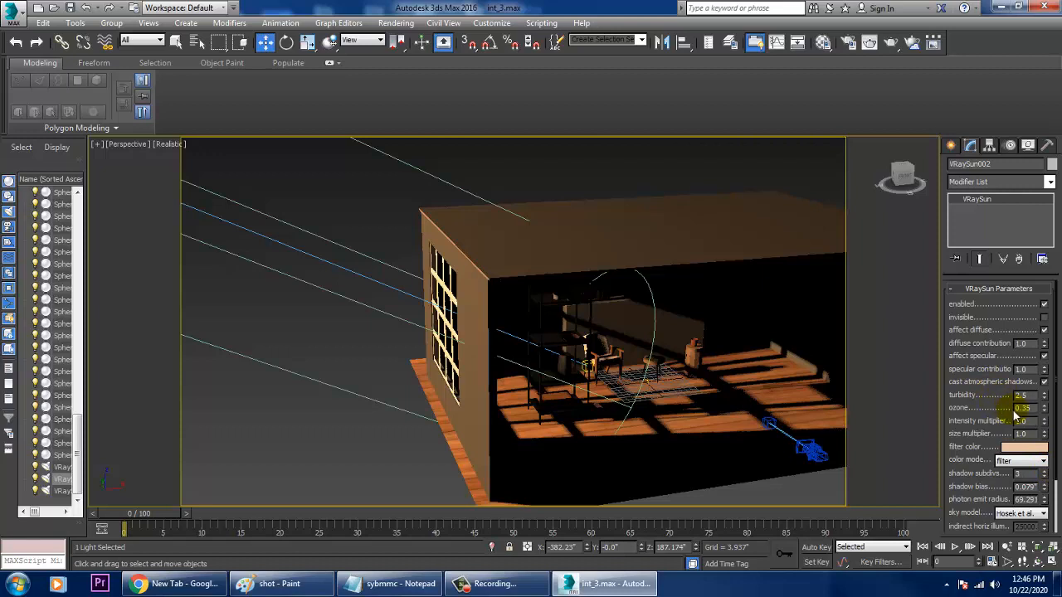
{"action": "left_click", "coordinate": [1029, 422]}
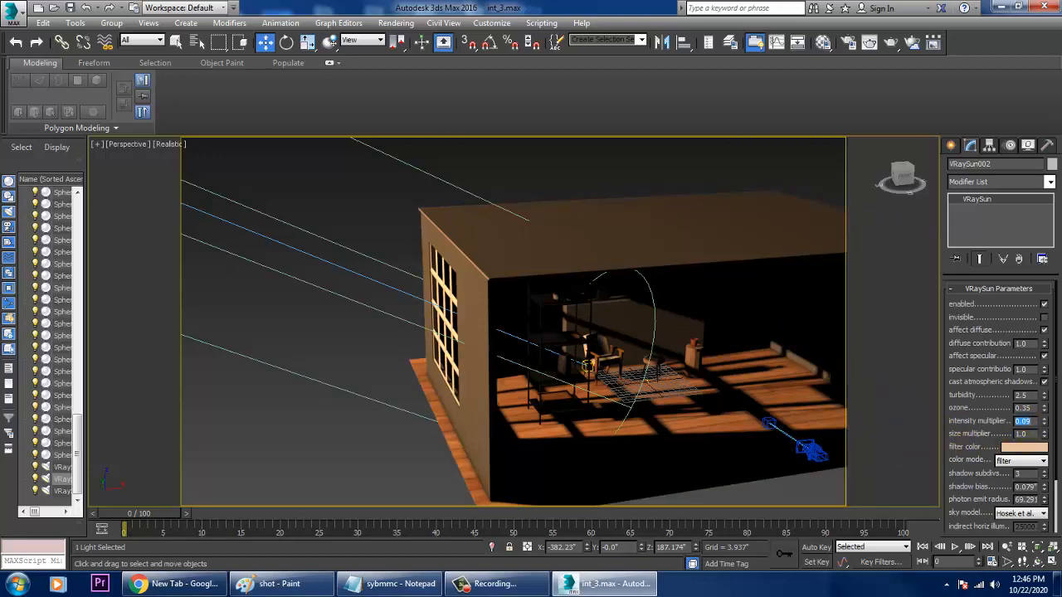
{"action": "left_click", "coordinate": [605, 174]}
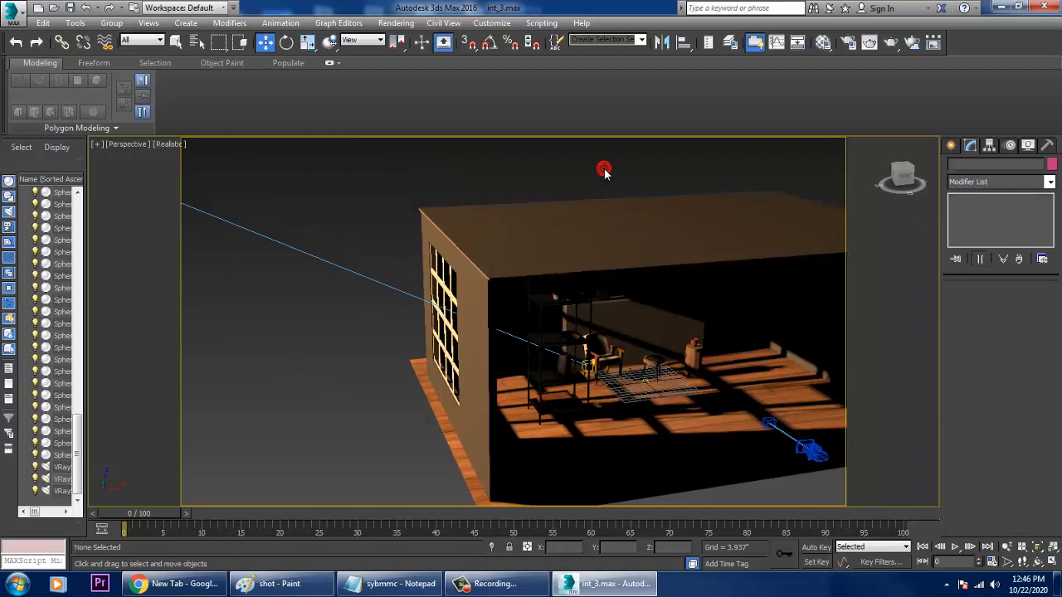
Check the sunlight through PhysCamera002 and return to the perspective view
{"action": "key", "text": "c"}
{"action": "double_click", "coordinate": [510, 206]}
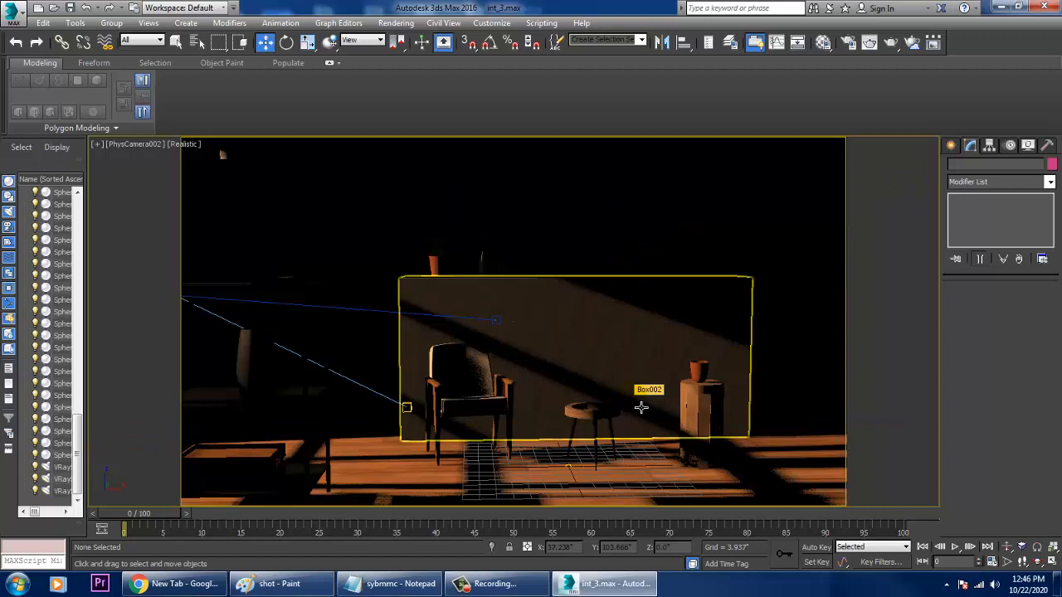
{"action": "key", "text": "p"}
Raise the V-Ray sun to a height of about 219" and check the sunlight cast on the room floor
{"action": "scroll", "coordinate": [647, 436], "scroll_direction": "down", "scroll_amount": 6}
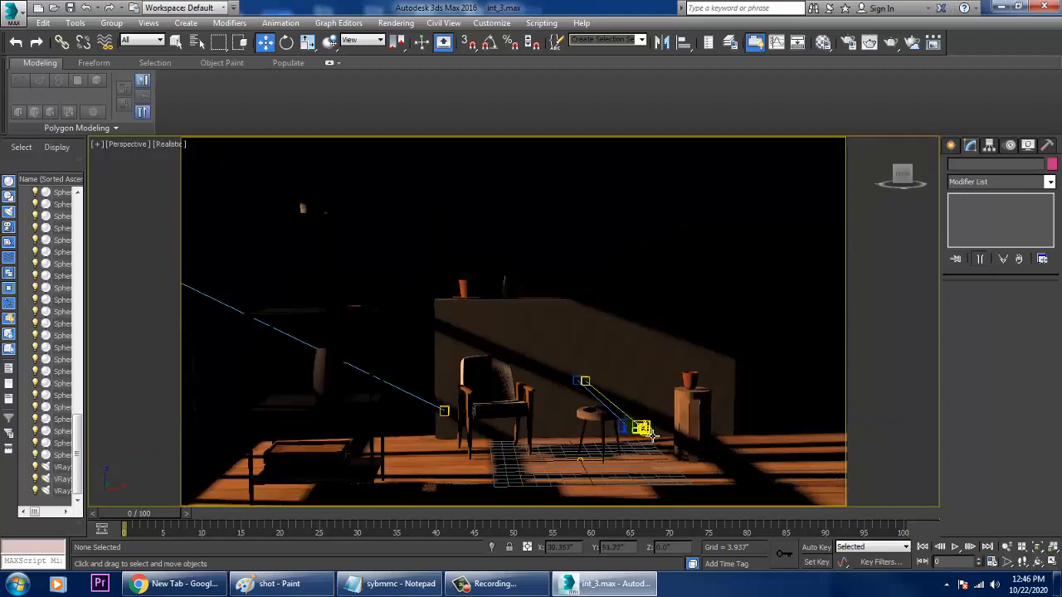
{"action": "scroll", "coordinate": [513, 352], "scroll_direction": "down", "scroll_amount": 10}
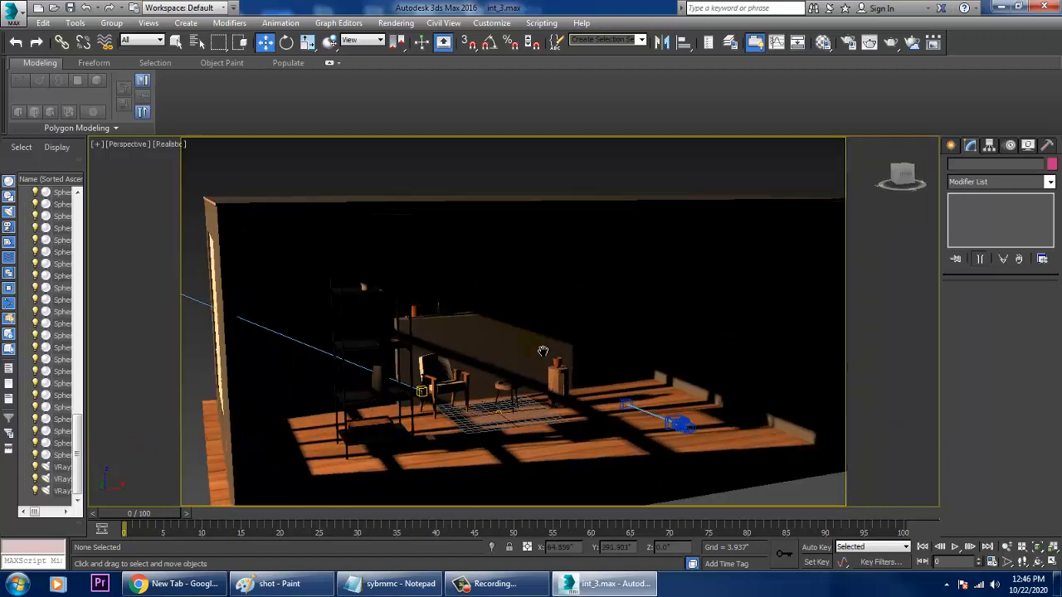
{"action": "middle_click_drag", "start_coordinate": [533, 383], "coordinate": [560, 391]}
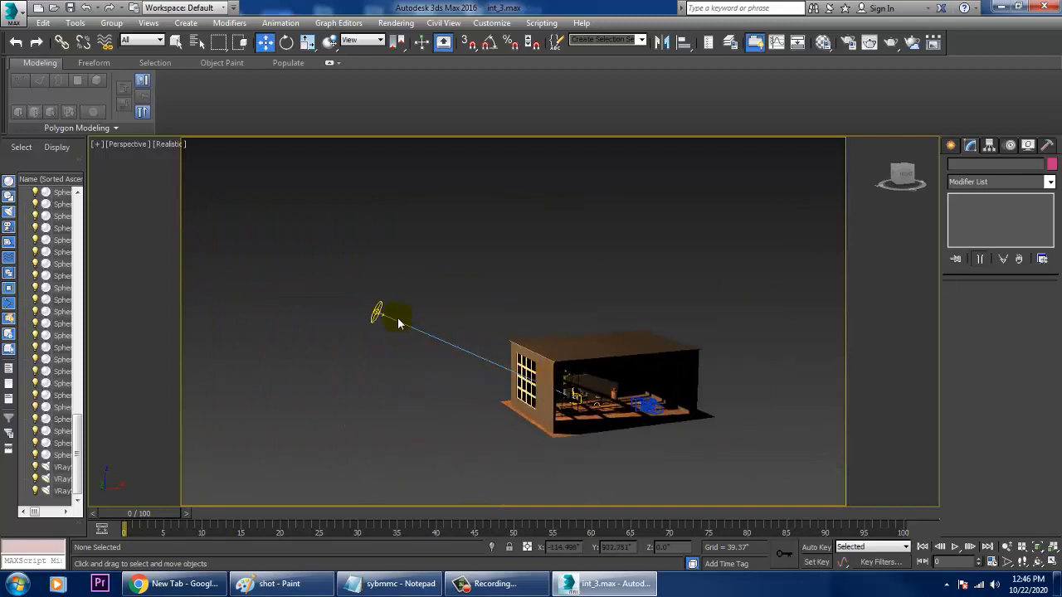
{"action": "left_click", "coordinate": [384, 305]}
{"action": "left_click_drag", "start_coordinate": [385, 284], "coordinate": [387, 264]}
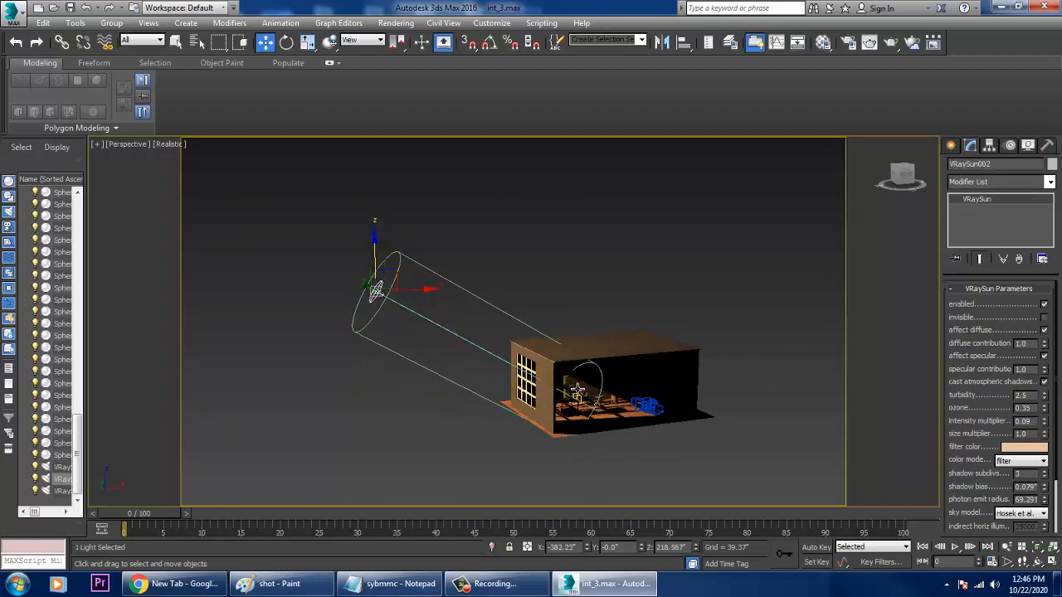
{"action": "scroll", "coordinate": [578, 390], "scroll_direction": "up", "scroll_amount": 10}
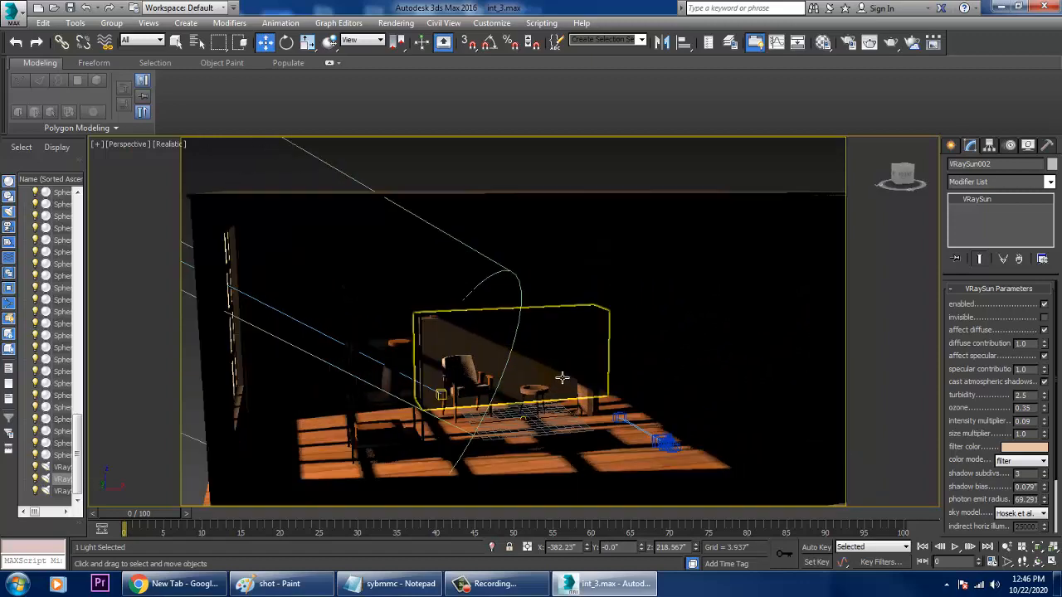
Create a V-Ray plane light in front of the room's open side, about 62.5" half-length by 79.6" half-width
{"action": "left_click", "coordinate": [950, 145]}
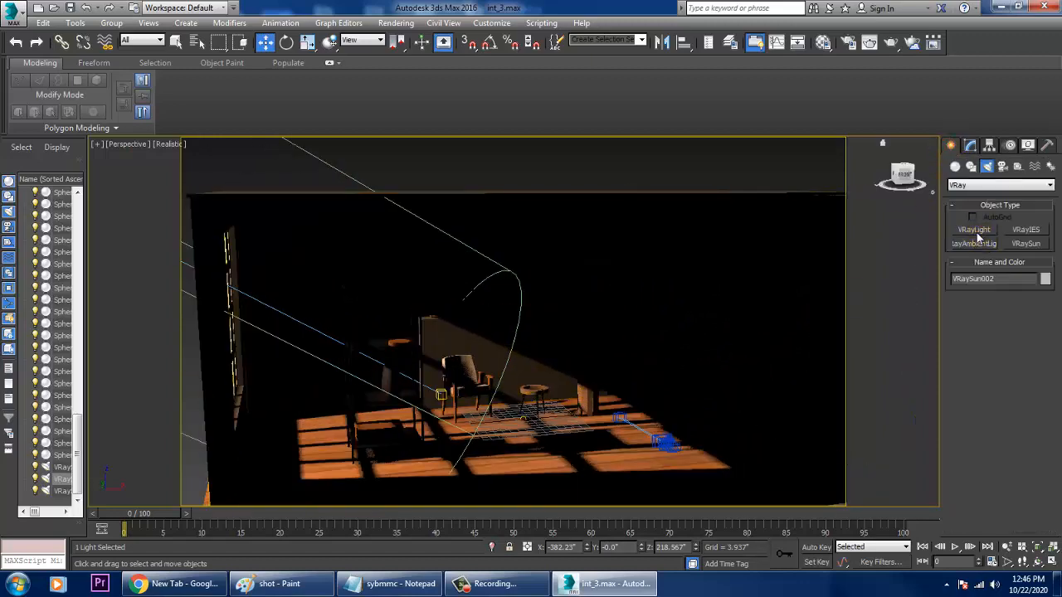
{"action": "left_click", "coordinate": [974, 230]}
{"action": "scroll", "coordinate": [581, 382], "scroll_direction": "down", "scroll_amount": 8}
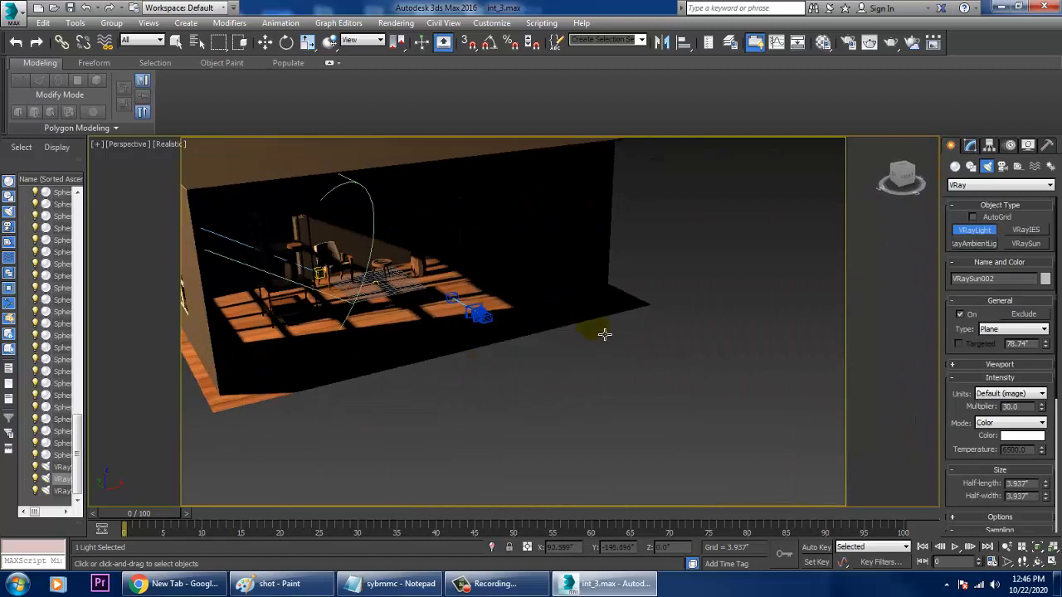
{"action": "left_click_drag", "start_coordinate": [595, 325], "coordinate": [583, 511]}
{"action": "right_click", "coordinate": [583, 509]}
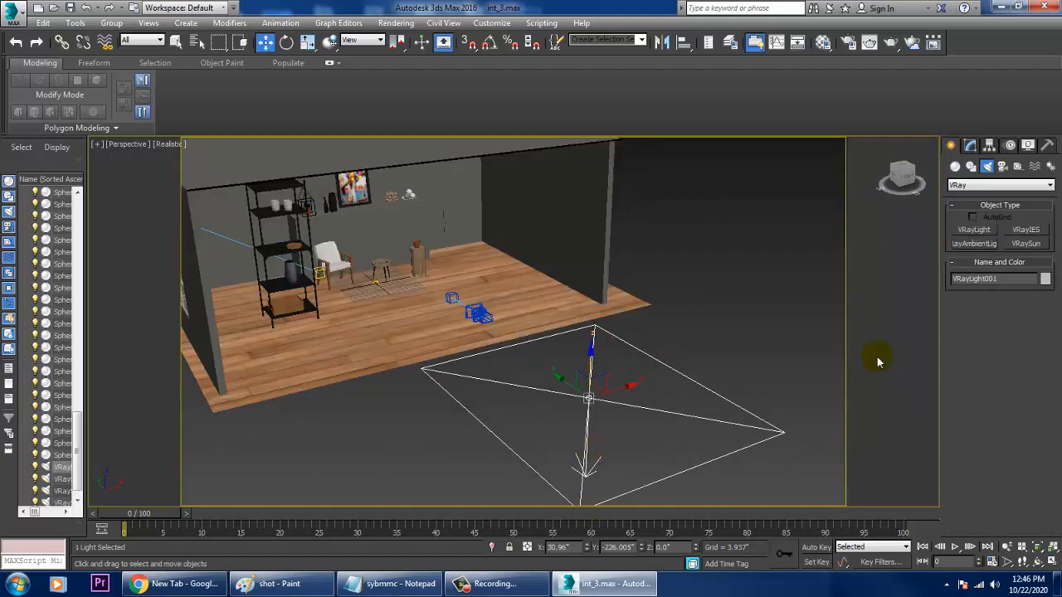
Rotate the plane light upright so that it shines toward the room
{"action": "left_click", "coordinate": [970, 145]}
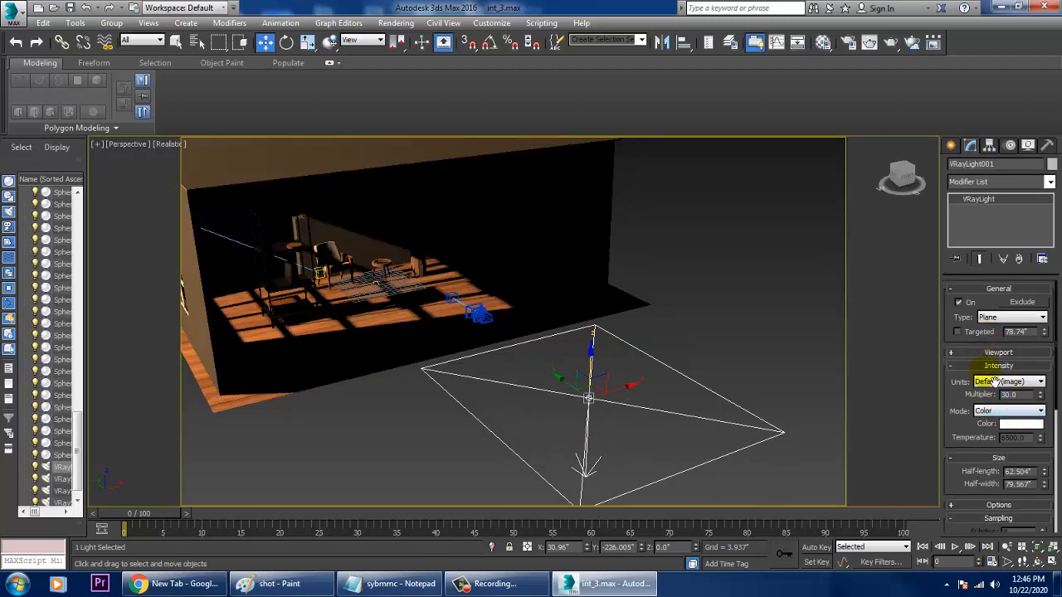
{"action": "key", "text": "e"}
{"action": "mouse_move", "coordinate": [565, 395]}
{"action": "left_mouse_down"}
{"action": "mouse_move", "coordinate": [614, 440]}
{"action": "mouse_move", "coordinate": [499, 422]}
{"action": "left_mouse_up"}
{"action": "left_click_drag", "start_coordinate": [613, 384], "coordinate": [603, 441]}
Raise the plane light about 55.5" so that it stands upright at the room's open side
{"action": "key", "text": "w"}
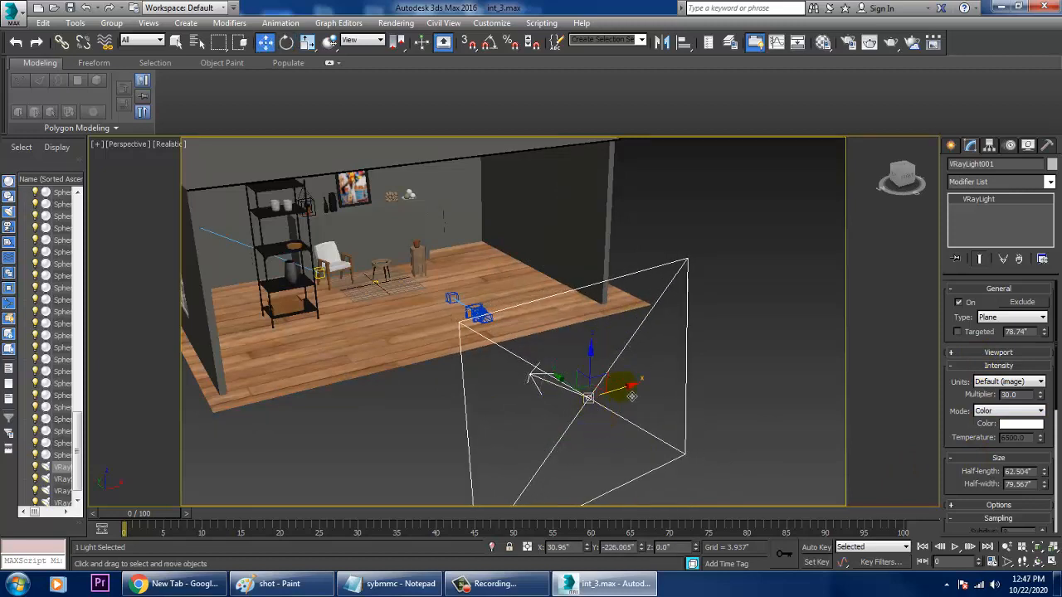
{"action": "left_click_drag", "start_coordinate": [635, 397], "coordinate": [629, 331]}
{"action": "key", "text": "e"}
{"action": "key", "text": "w"}
{"action": "left_click_drag", "start_coordinate": [593, 277], "coordinate": [594, 203]}
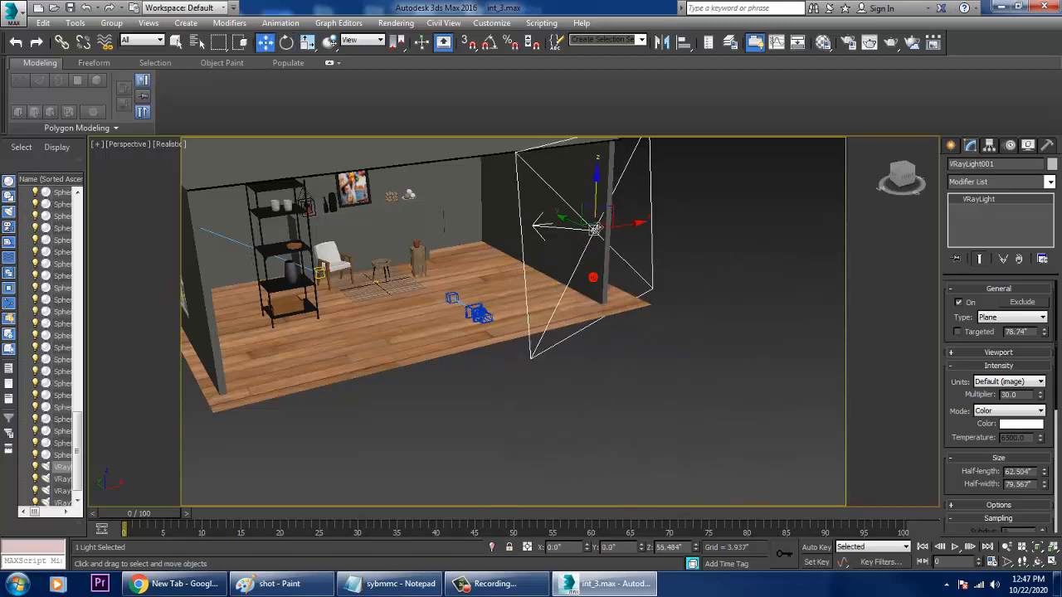
Rotate the plane light slightly to aim it into the room, at about X -13.3, Y 79.8, Z -80.9 degrees
{"action": "middle_click_drag", "start_coordinate": [595, 207], "coordinate": [655, 285], "text": "alt"}
{"action": "key", "text": "e"}
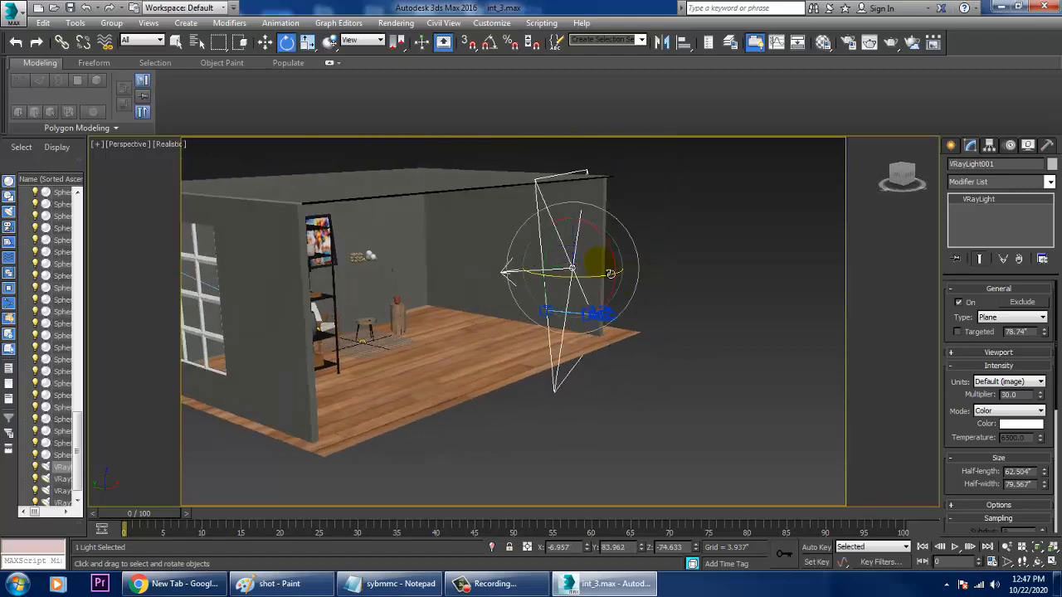
{"action": "left_click_drag", "start_coordinate": [625, 263], "coordinate": [635, 273]}
Give the plane light a pale peach color (RGB 207, 156, 131) and set its multiplier to 1.0
{"action": "left_click", "coordinate": [1020, 425]}
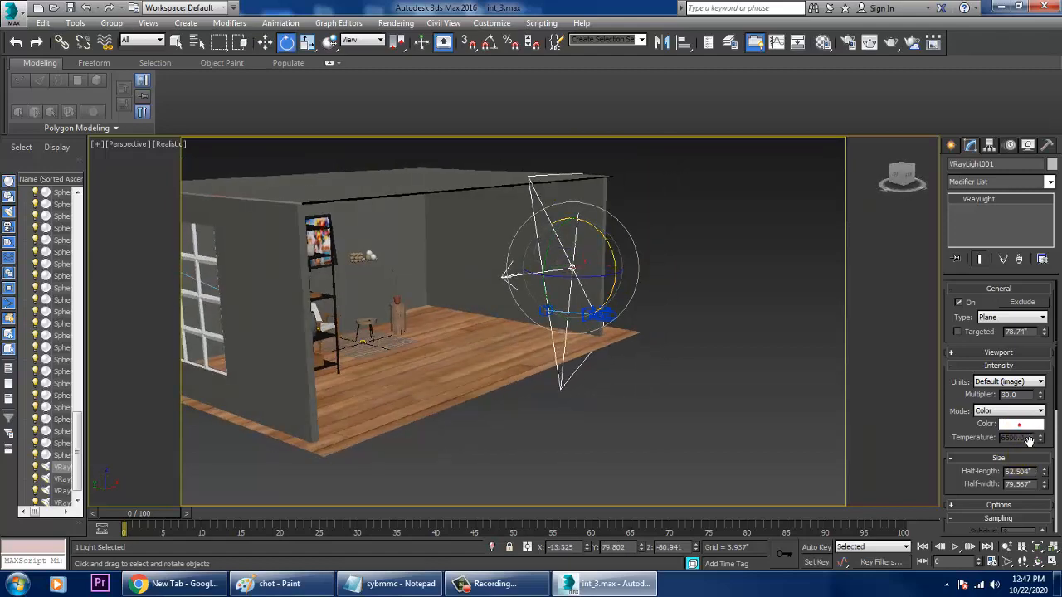
{"action": "left_click_drag", "start_coordinate": [283, 128], "coordinate": [277, 127]}
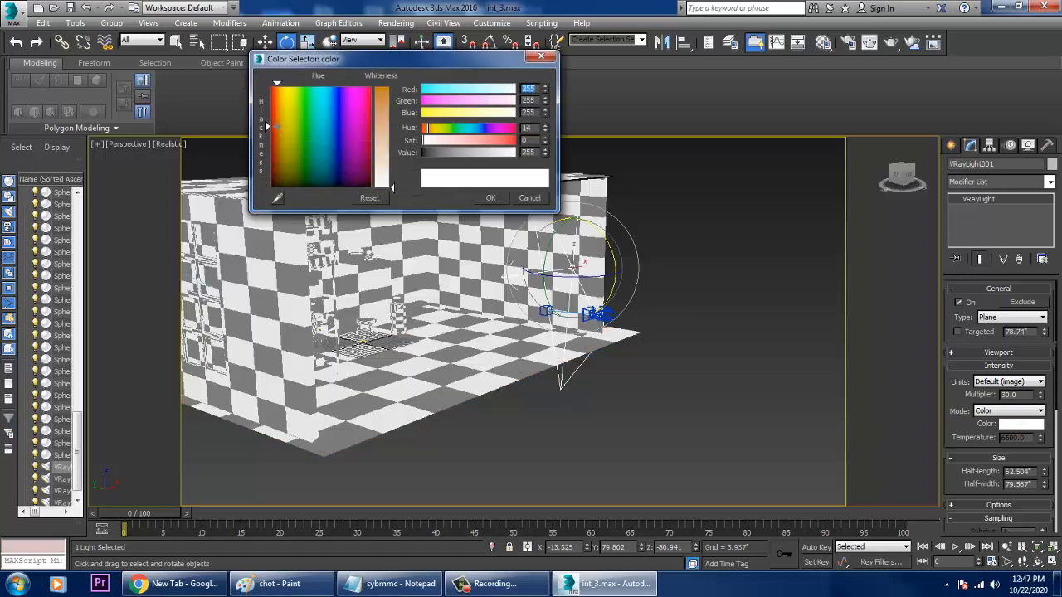
{"action": "left_click_drag", "start_coordinate": [386, 155], "coordinate": [387, 139]}
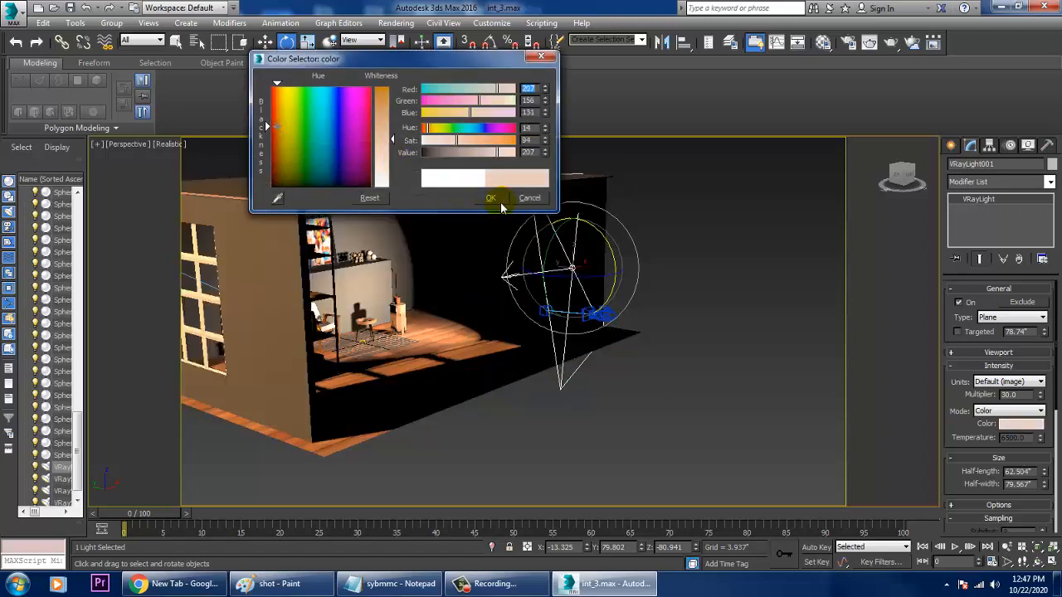
{"action": "left_click", "coordinate": [499, 202]}
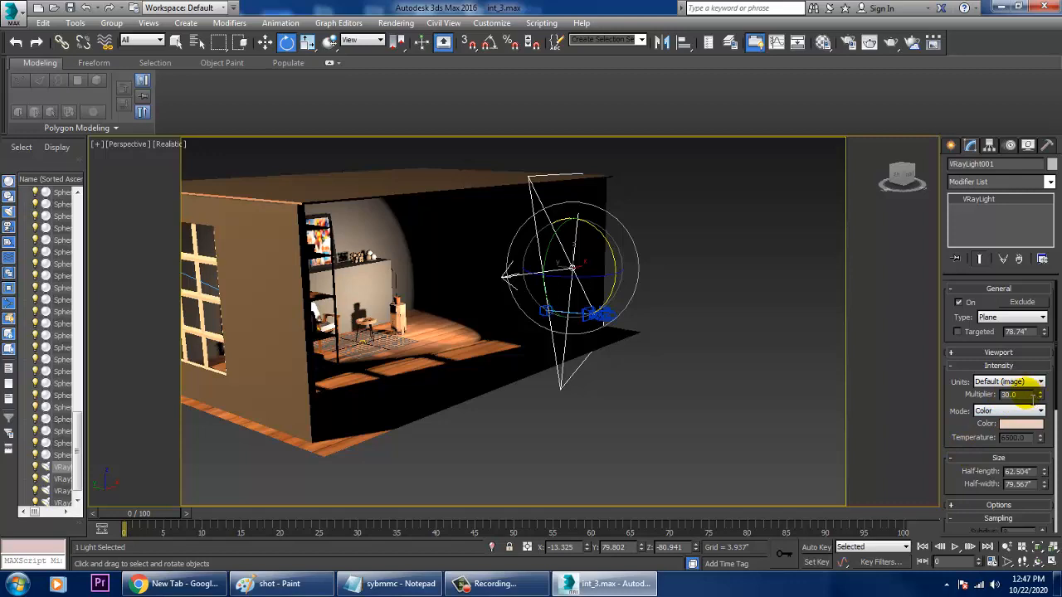
{"action": "type", "text": "1"}
{"action": "key", "text": "Return"}
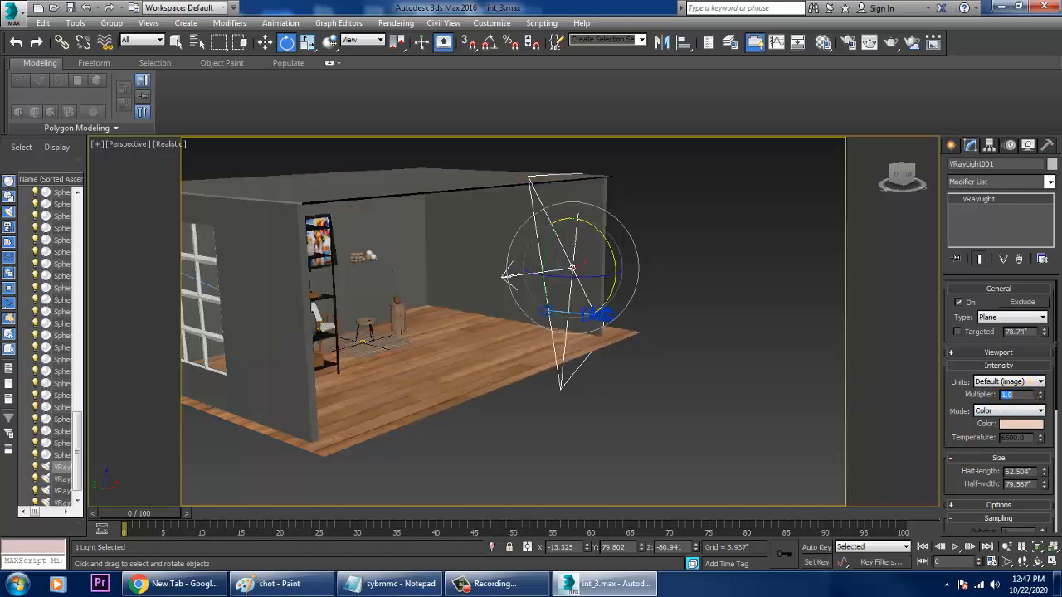
Make the plane light double-sided and invisible
{"action": "left_click", "coordinate": [1003, 507]}
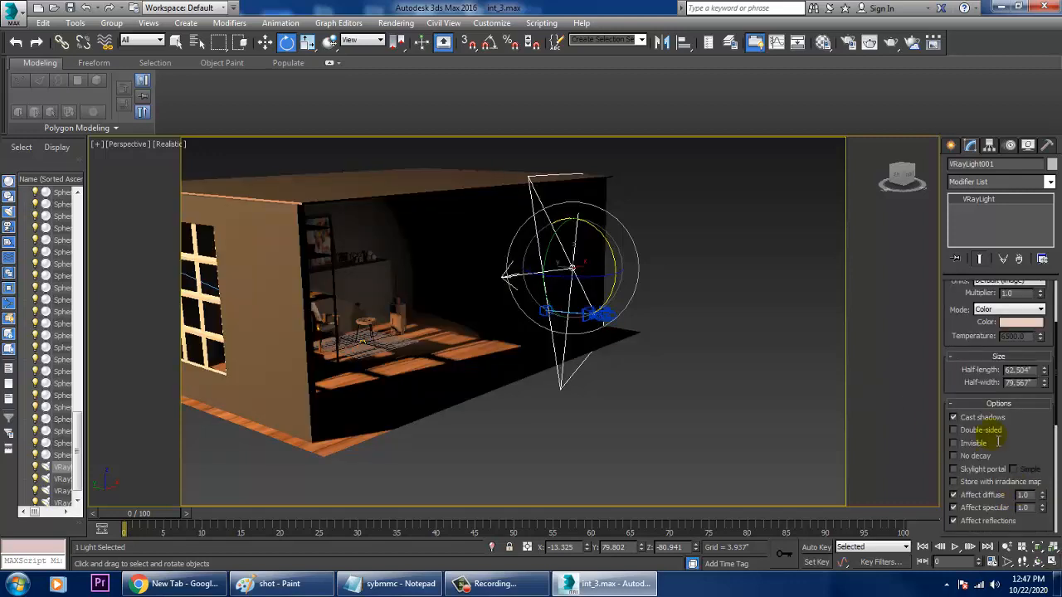
{"action": "left_click", "coordinate": [971, 431]}
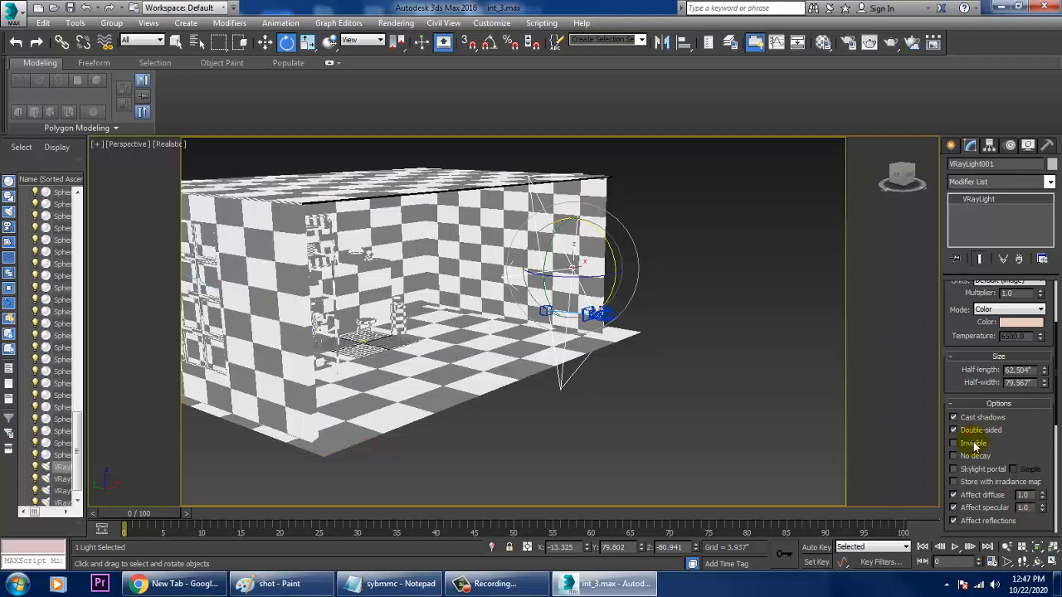
{"action": "left_click", "coordinate": [974, 445]}
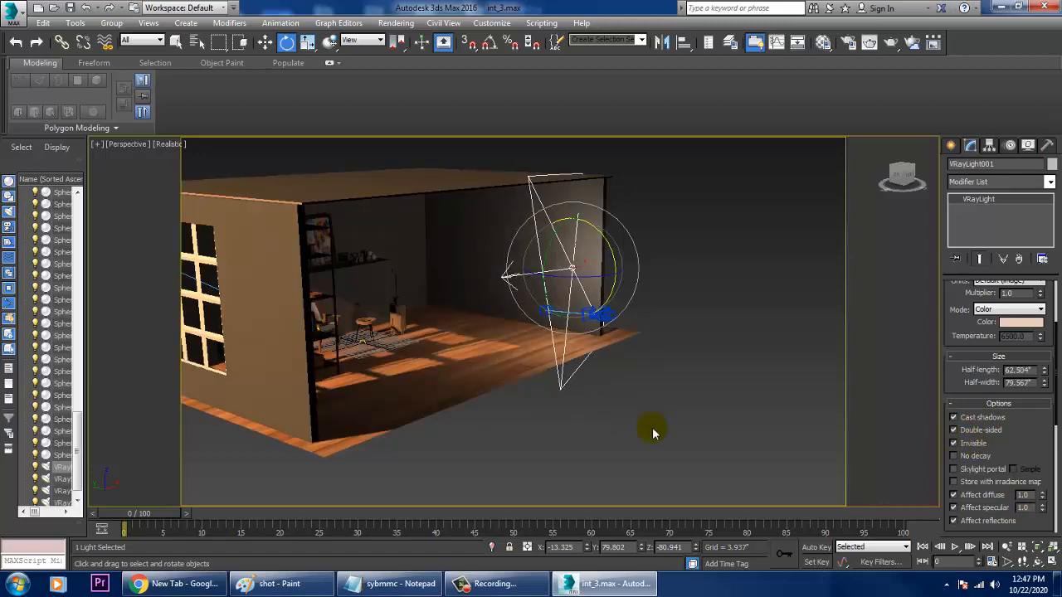
{"action": "left_click_drag", "start_coordinate": [1052, 424], "coordinate": [1027, 581]}
View the room through PhysCamera001 and turn off shadow casting for the plane light
{"action": "key", "text": "c"}
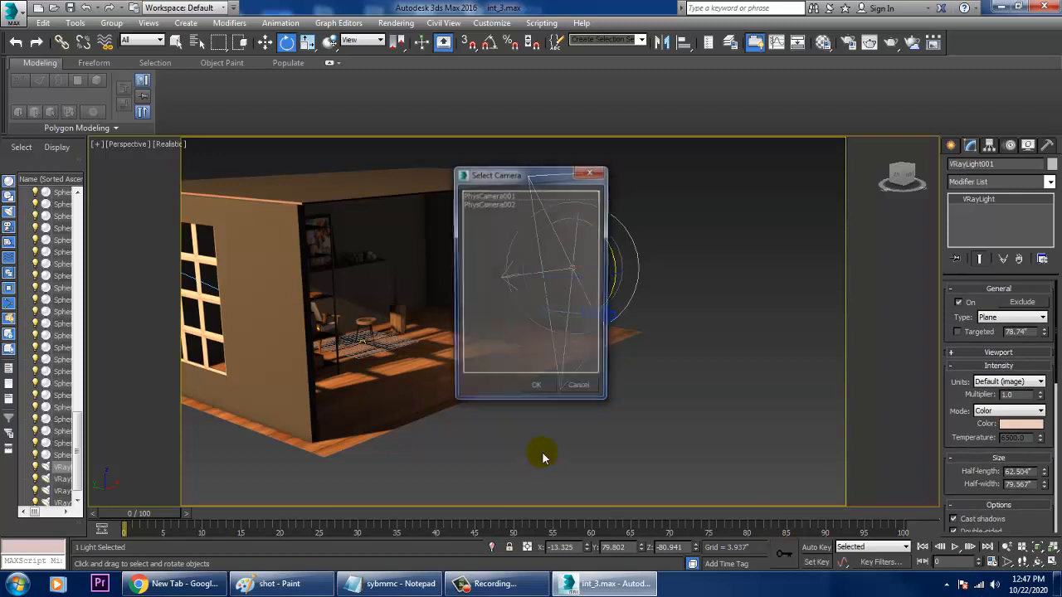
{"action": "double_click", "coordinate": [508, 204]}
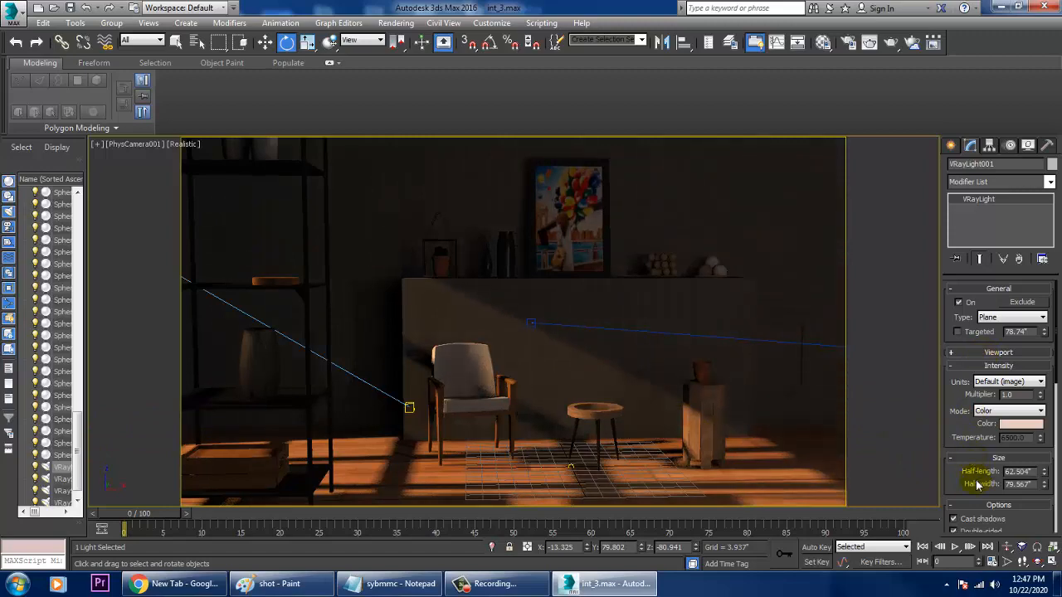
{"action": "scroll", "coordinate": [962, 504], "scroll_direction": "down", "scroll_amount": 2}
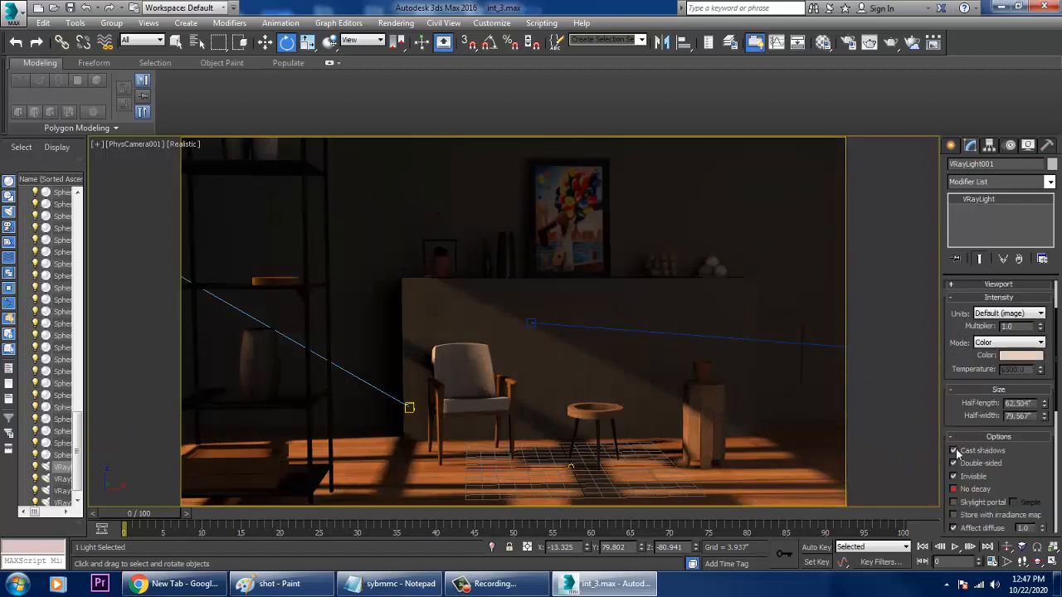
{"action": "left_click", "coordinate": [954, 450]}
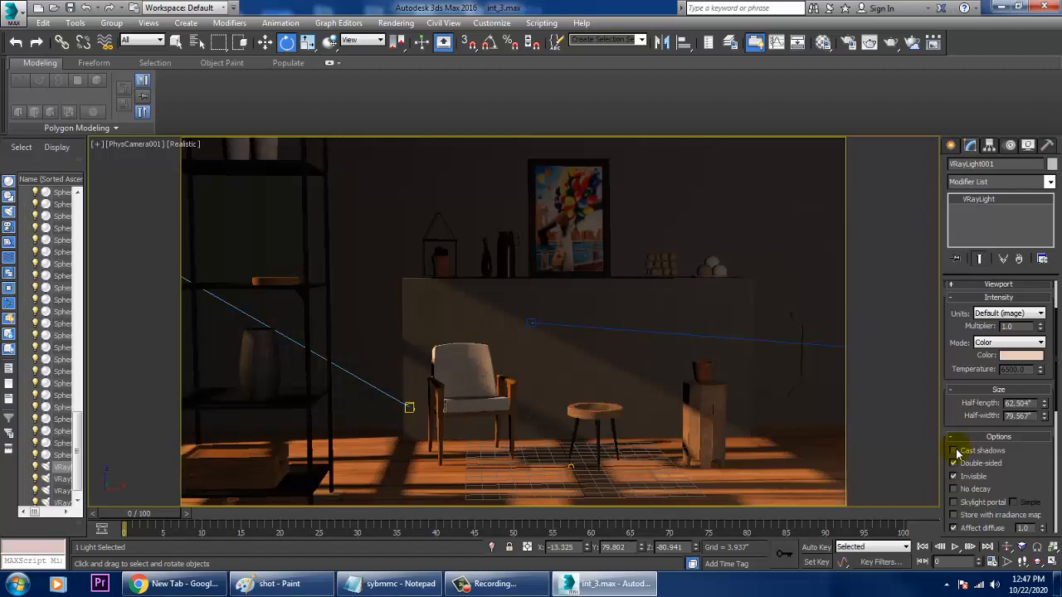
Render the PhysCamera001 view to check the lighting, and close the rendered image
{"action": "left_click", "coordinate": [396, 22]}
{"action": "left_click", "coordinate": [423, 38]}
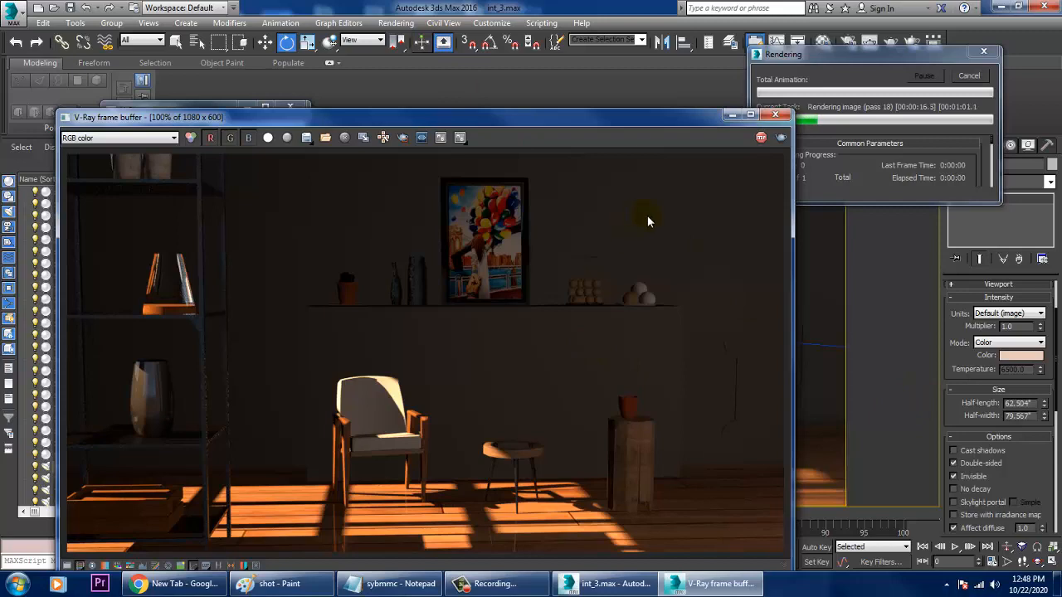
{"action": "left_click", "coordinate": [773, 115]}
Lighten the reflection color of the floor material to a gray value of 198
{"action": "left_click", "coordinate": [770, 445]}
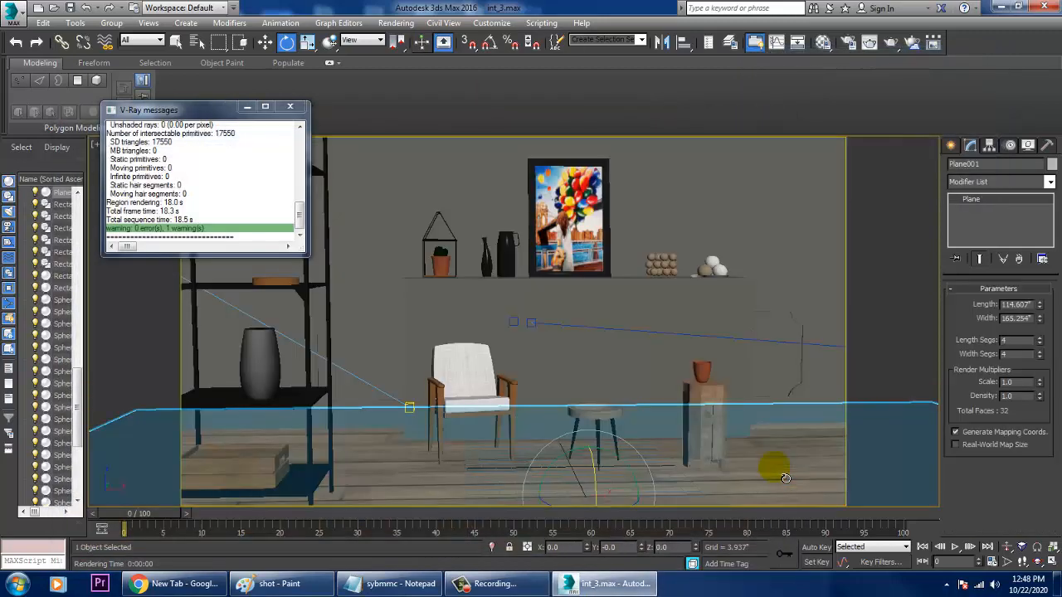
{"action": "key", "text": "m"}
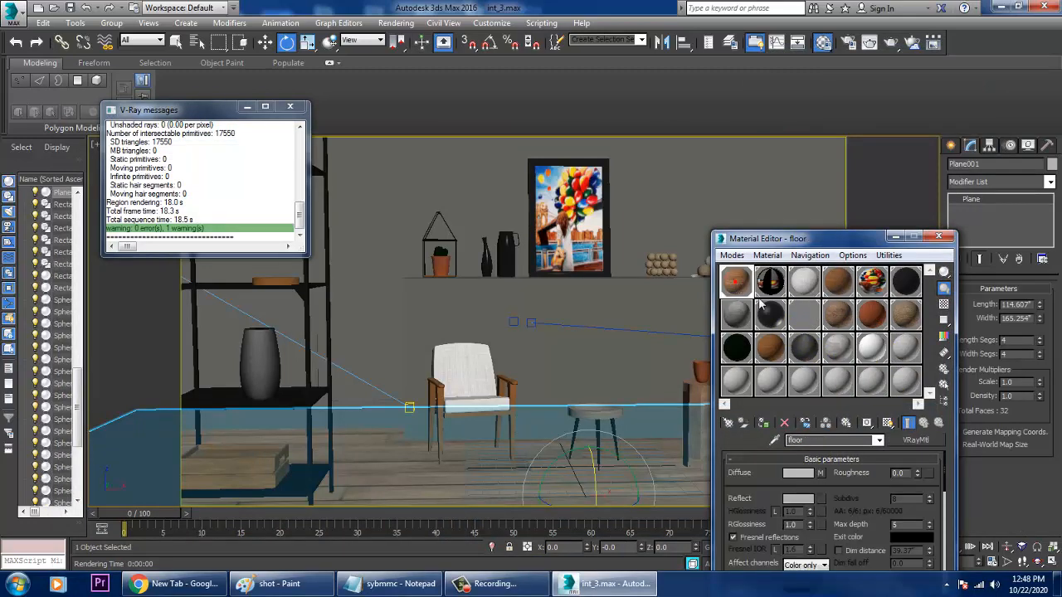
{"action": "left_click", "coordinate": [796, 502]}
{"action": "left_click_drag", "start_coordinate": [389, 132], "coordinate": [392, 166]}
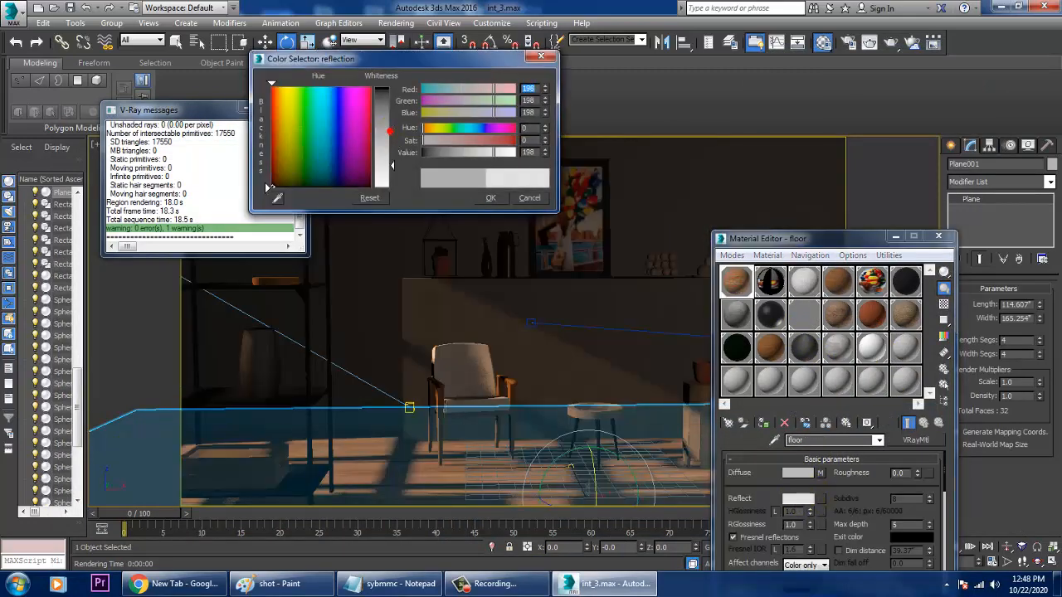
{"action": "left_click", "coordinate": [490, 197]}
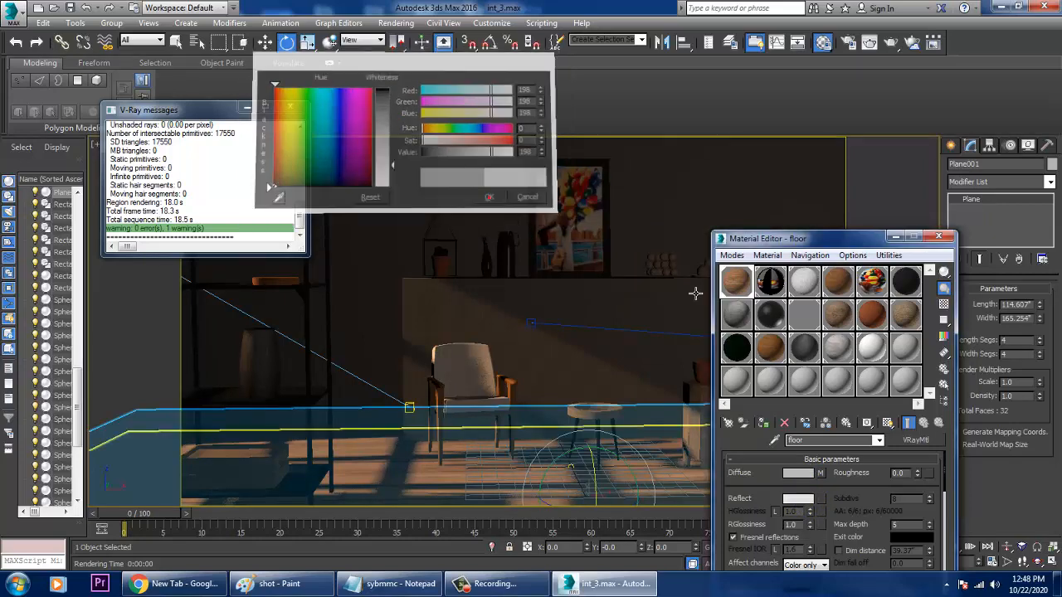
{"action": "left_click", "coordinate": [937, 239]}
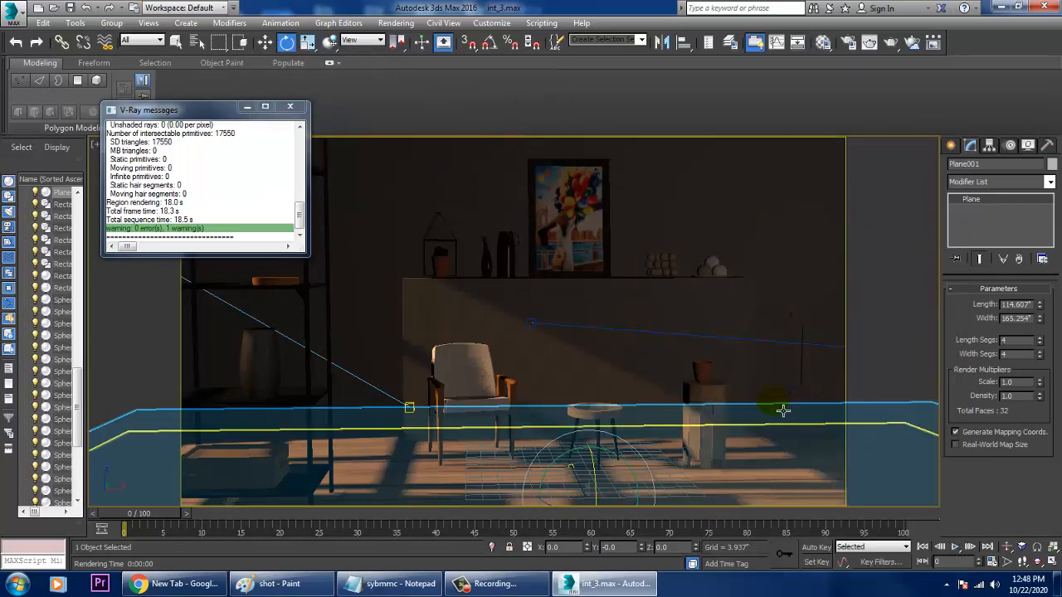
Inspect the plane light from outside the room, check the scene through PhysCamera002 and return to the perspective view
{"action": "scroll", "coordinate": [589, 375], "scroll_direction": "down", "scroll_amount": 10}
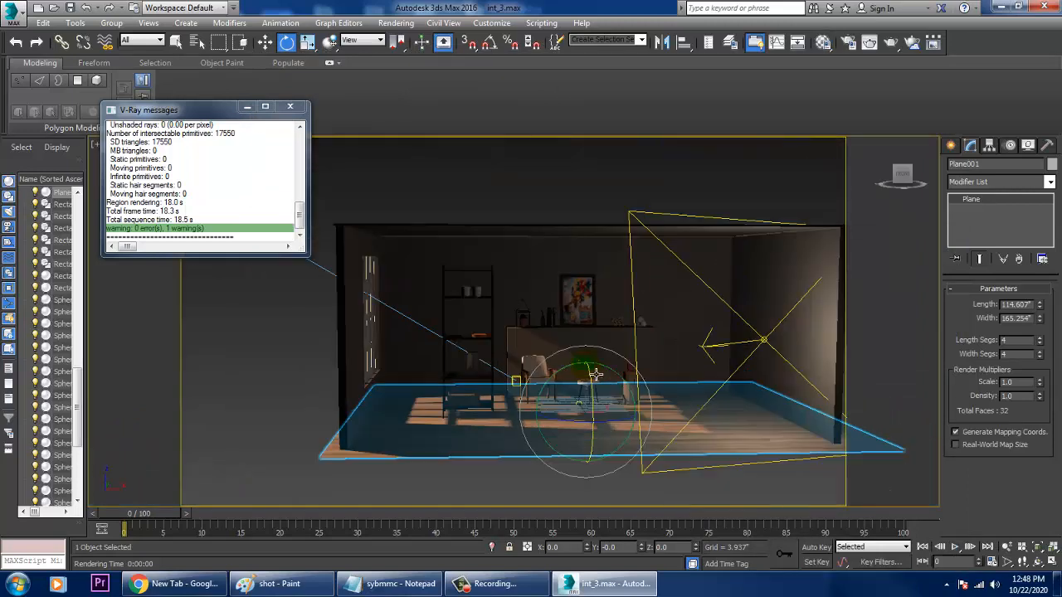
{"action": "scroll", "coordinate": [609, 381], "scroll_direction": "up", "scroll_amount": 10}
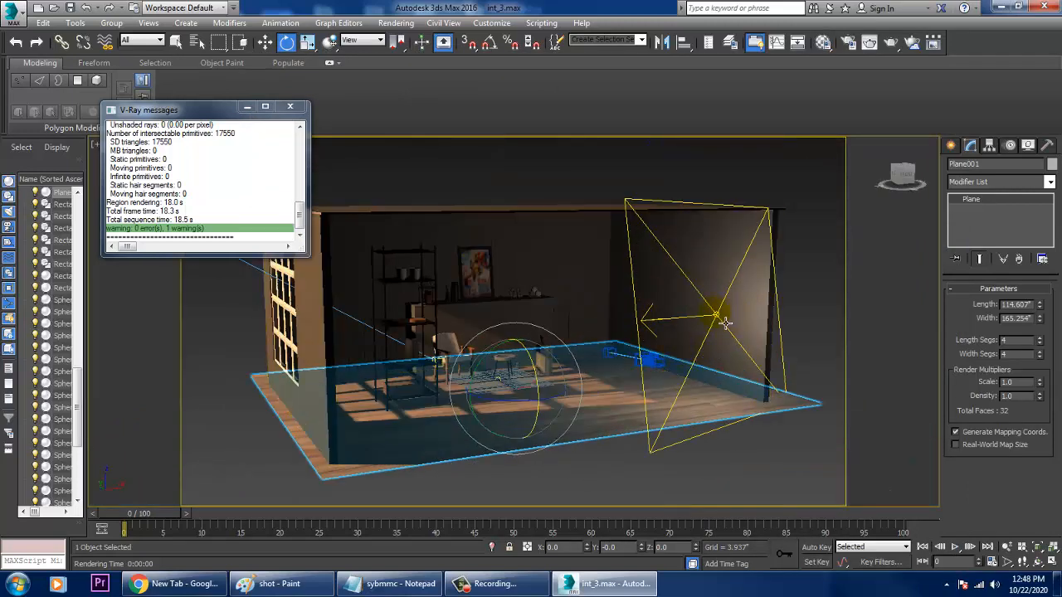
{"action": "left_click", "coordinate": [727, 324]}
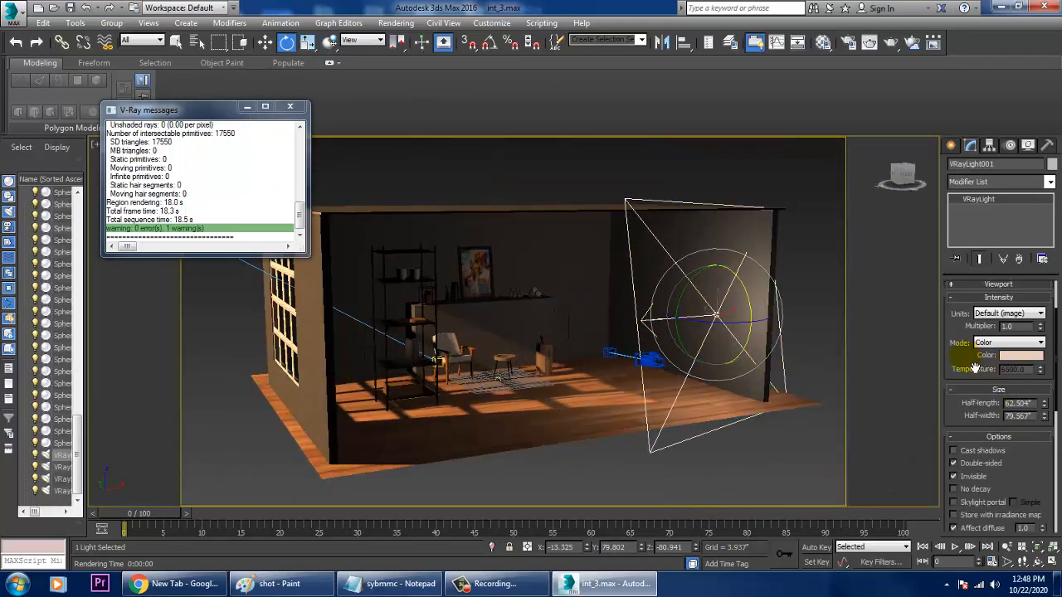
{"action": "scroll", "coordinate": [976, 368], "scroll_direction": "up", "scroll_amount": 1}
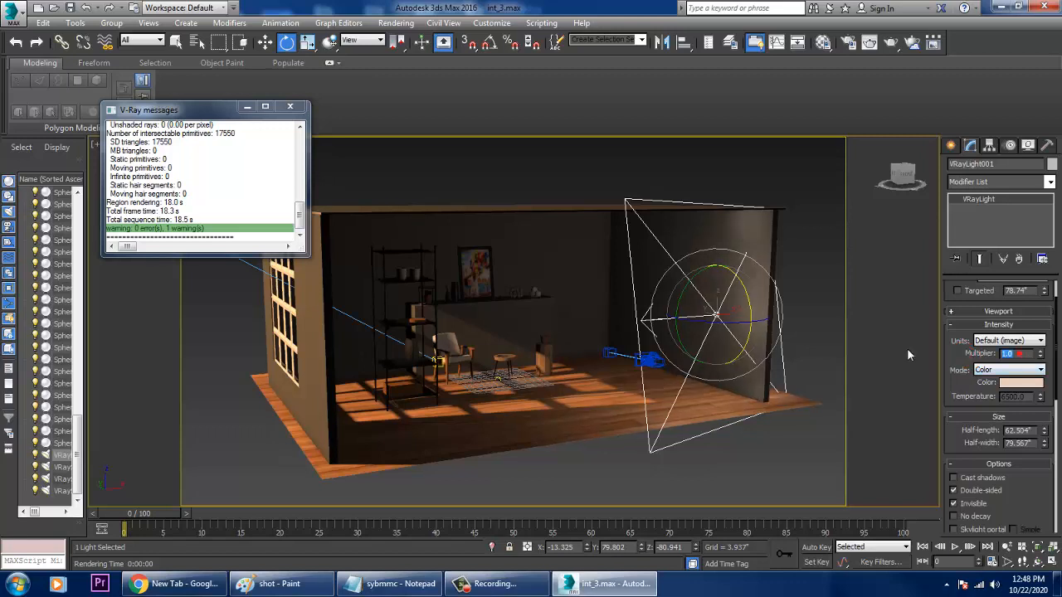
{"action": "left_click", "coordinate": [469, 182]}
{"action": "key", "text": "c"}
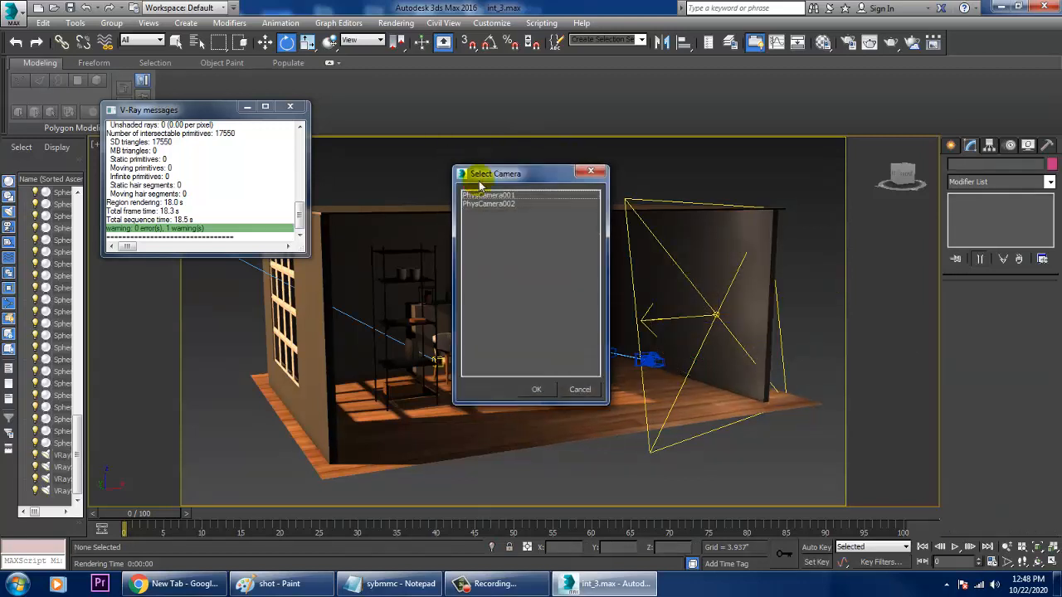
{"action": "double_click", "coordinate": [493, 207]}
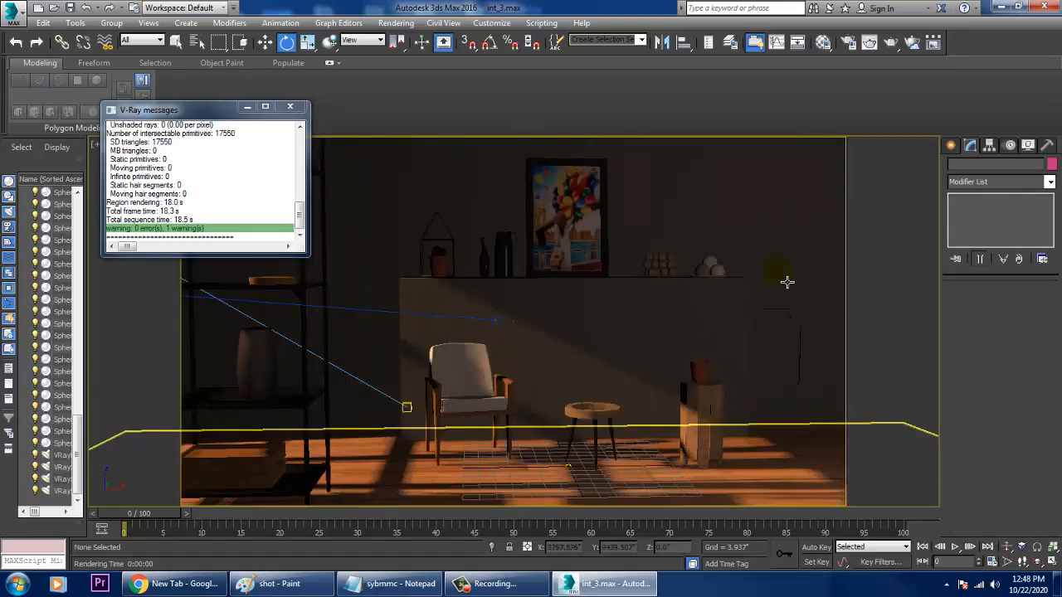
{"action": "key", "text": "p"}
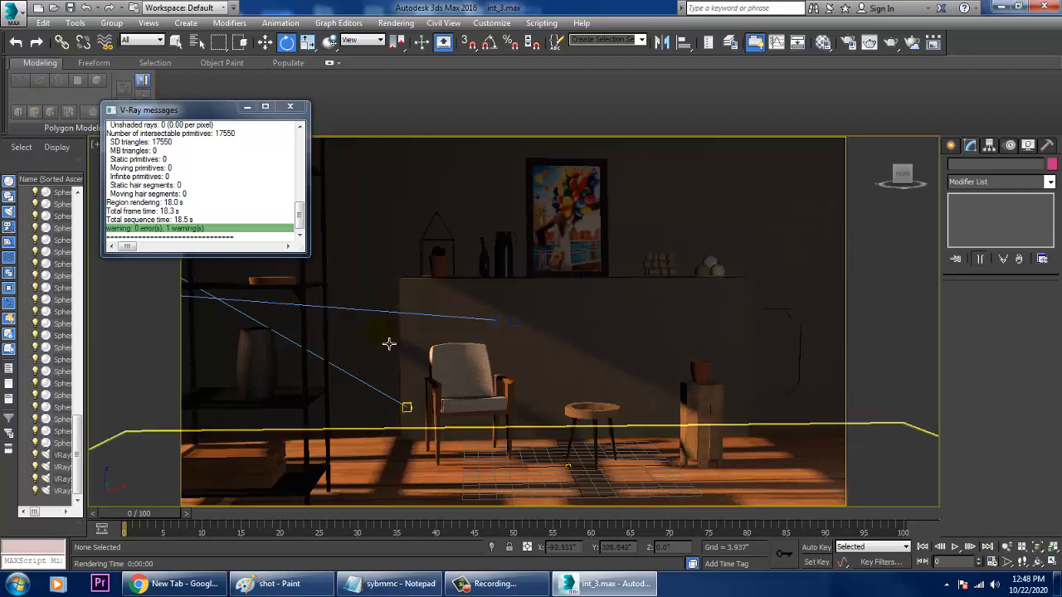
Increase the plane light's multiplier to 3.0
{"action": "scroll", "coordinate": [389, 346], "scroll_direction": "down", "scroll_amount": 3}
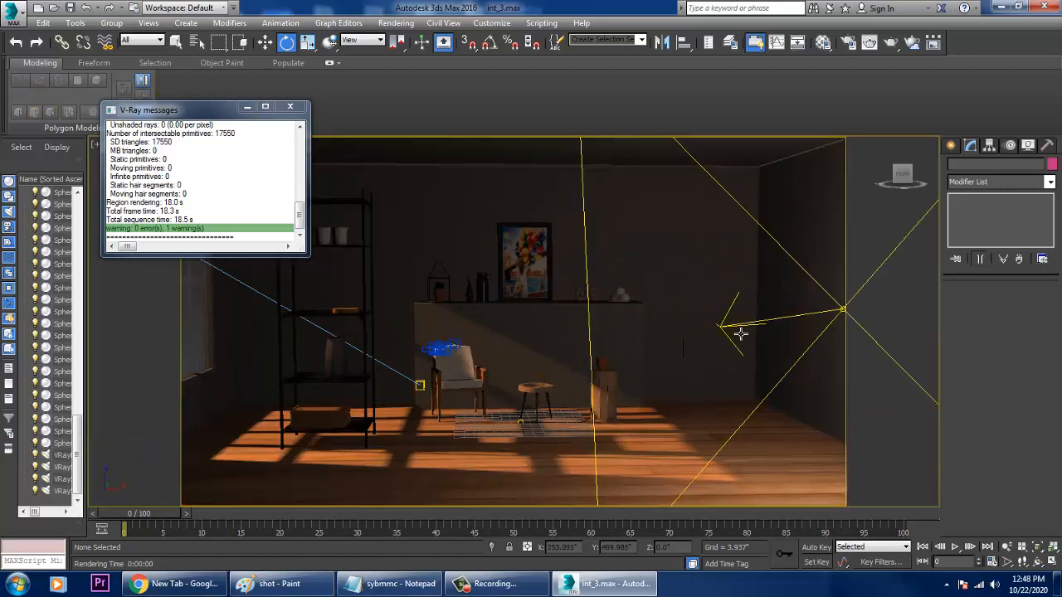
{"action": "left_click", "coordinate": [735, 331]}
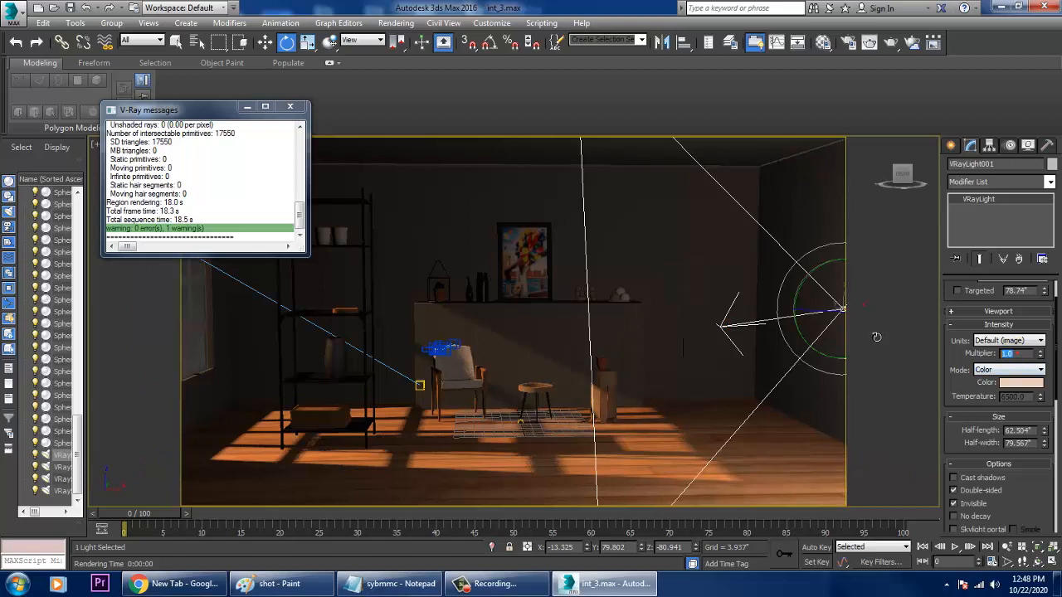
{"action": "type", "text": "3"}
{"action": "key", "text": "Return"}
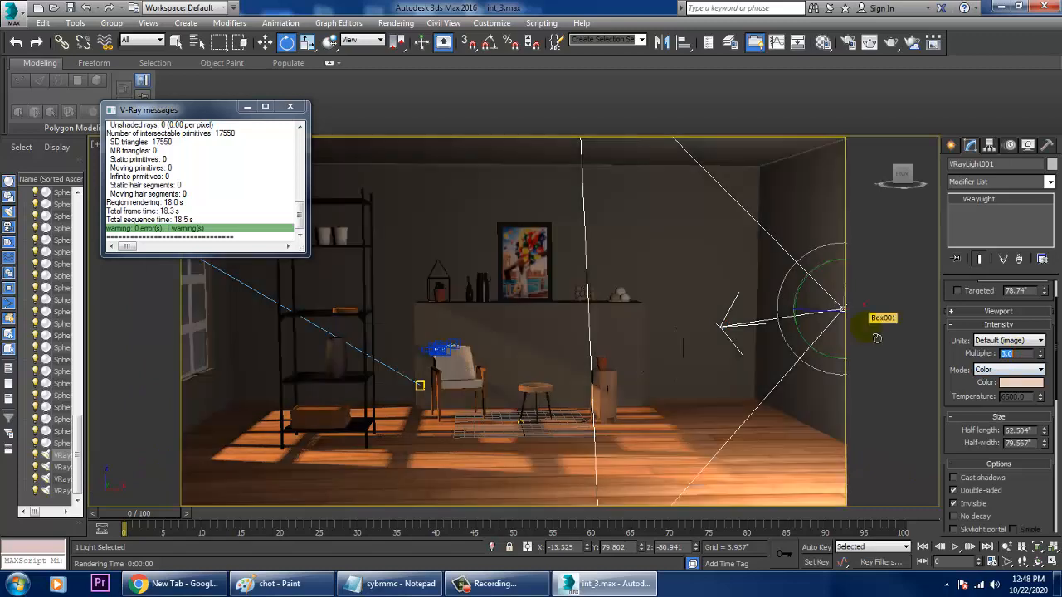
Switch to PhysCamera002 and render the view to check the brighter plane light
{"action": "left_click", "coordinate": [509, 371]}
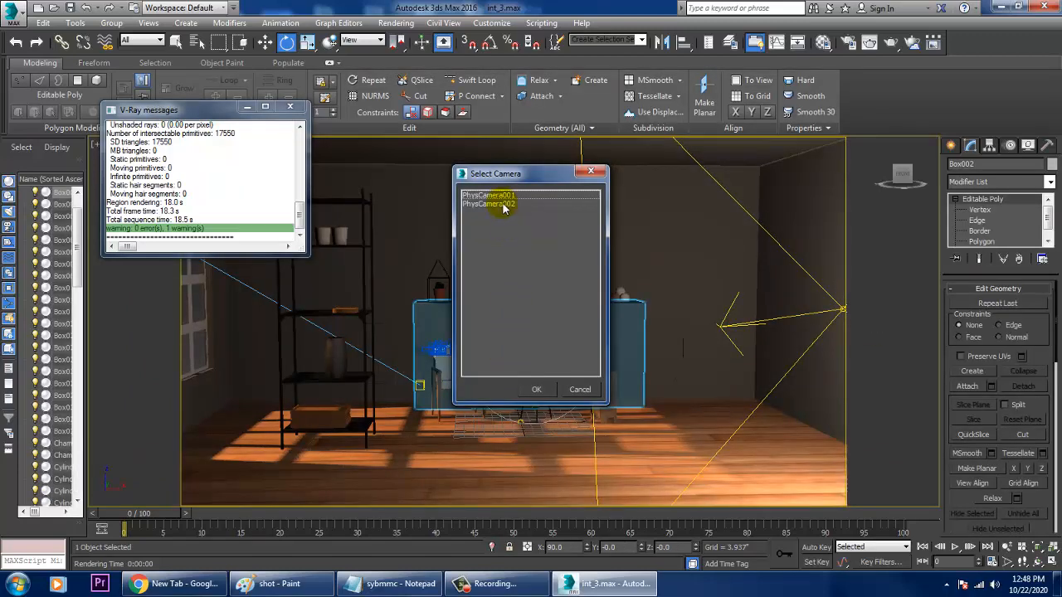
{"action": "left_click", "coordinate": [501, 197]}
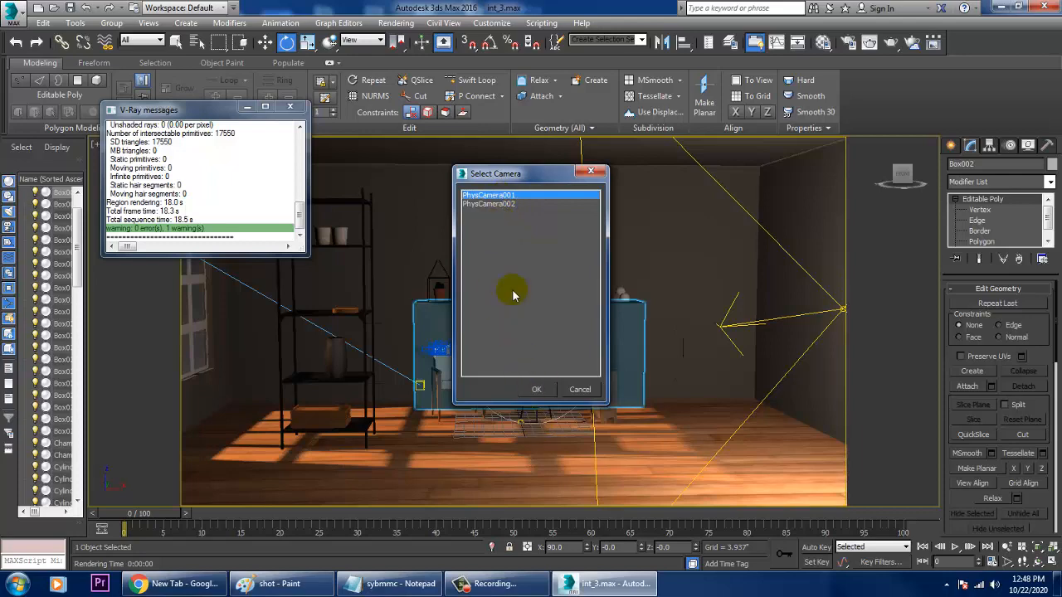
{"action": "double_click", "coordinate": [501, 204]}
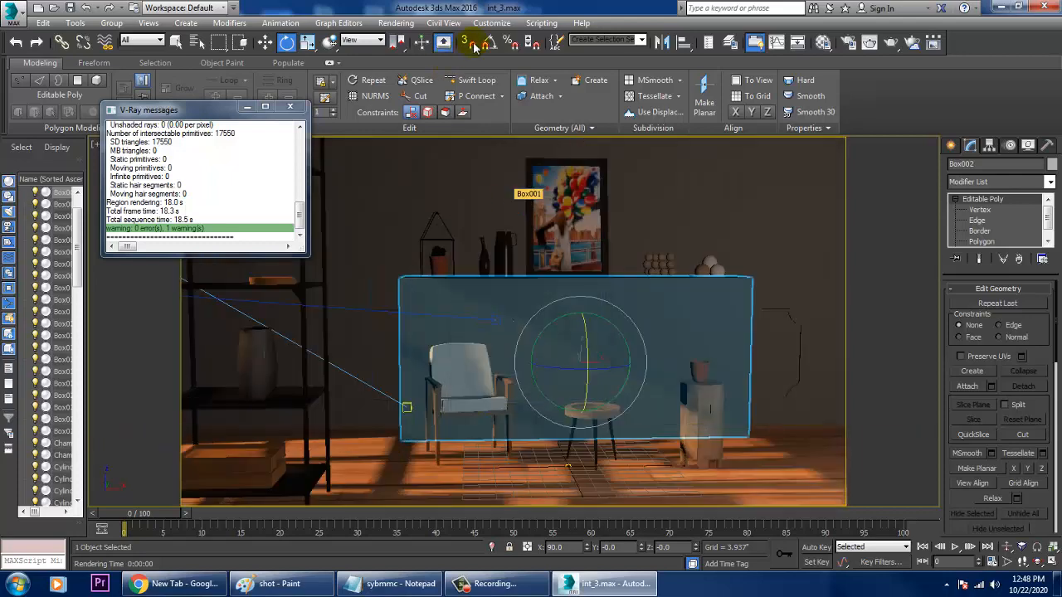
{"action": "left_click", "coordinate": [396, 23]}
{"action": "left_click", "coordinate": [408, 40]}
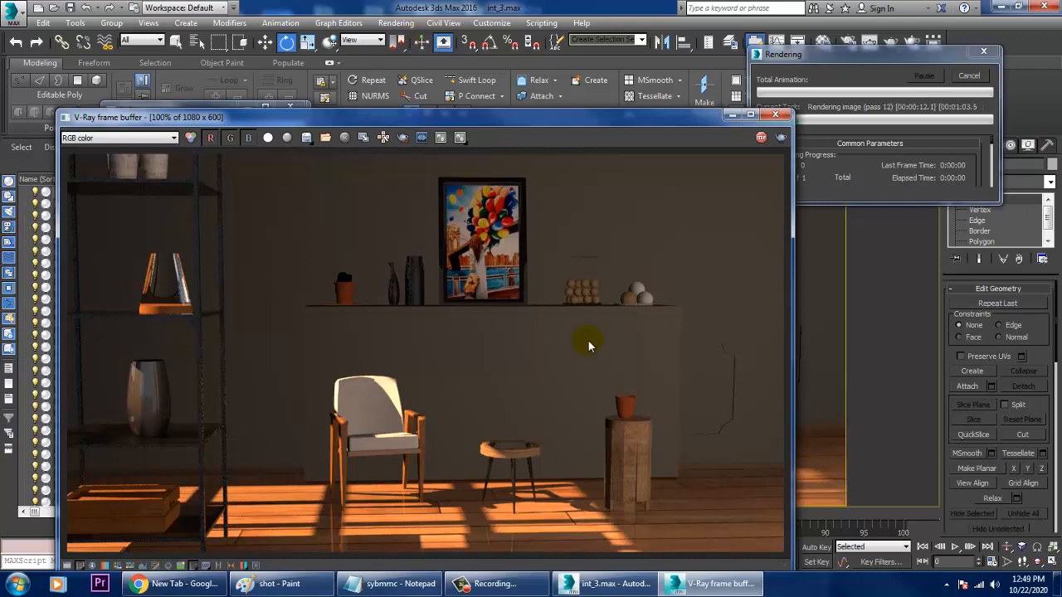
Close the render window and convert all objects in the scene to Editable Poly
{"action": "left_click", "coordinate": [775, 113]}
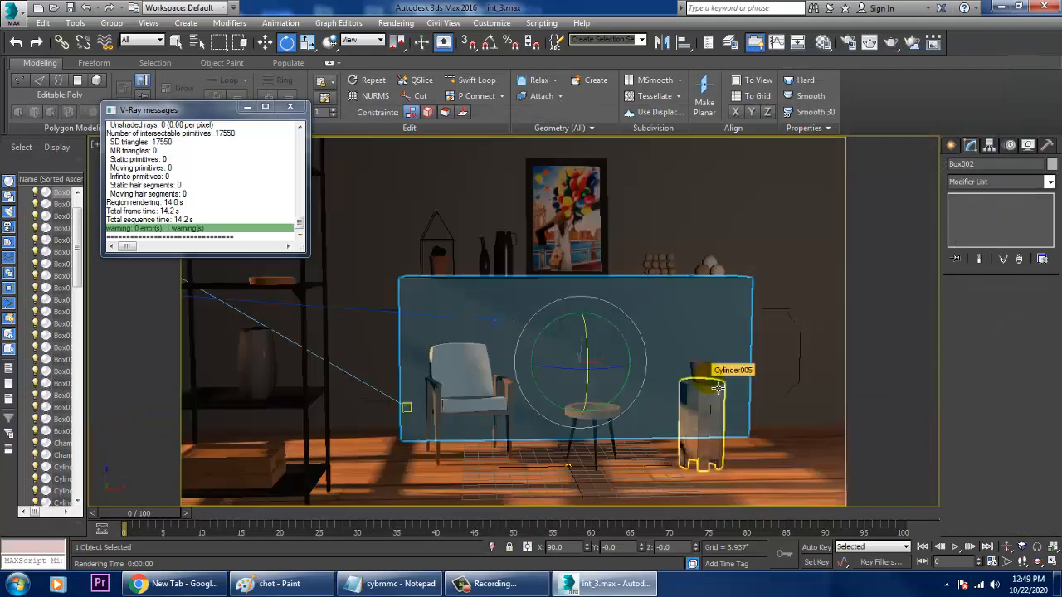
{"action": "key", "text": "ctrl+a"}
{"action": "right_click", "coordinate": [487, 300]}
{"action": "mouse_move", "coordinate": [564, 431]}
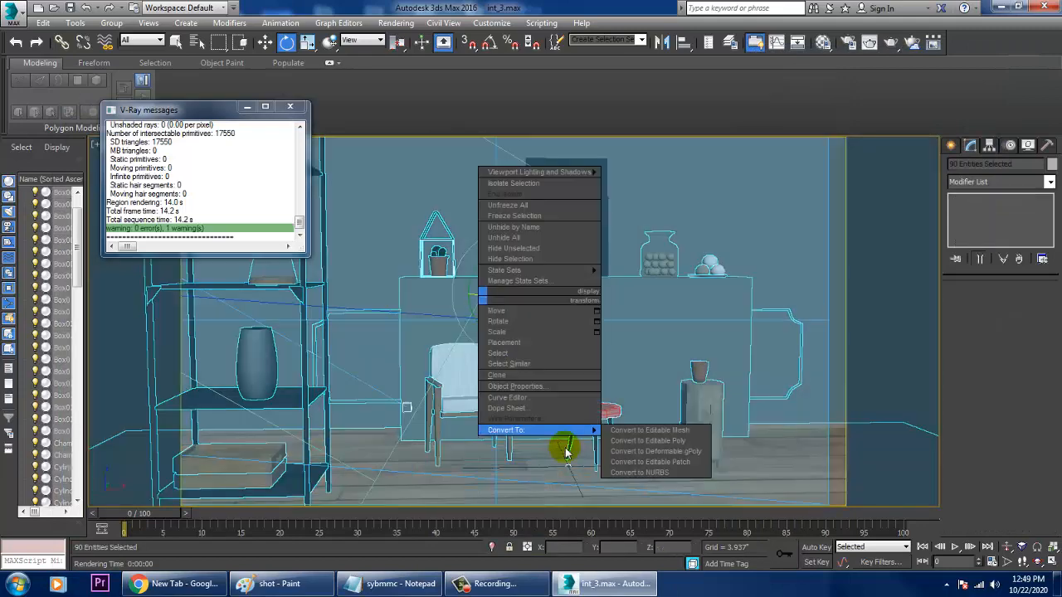
{"action": "left_click", "coordinate": [664, 440]}
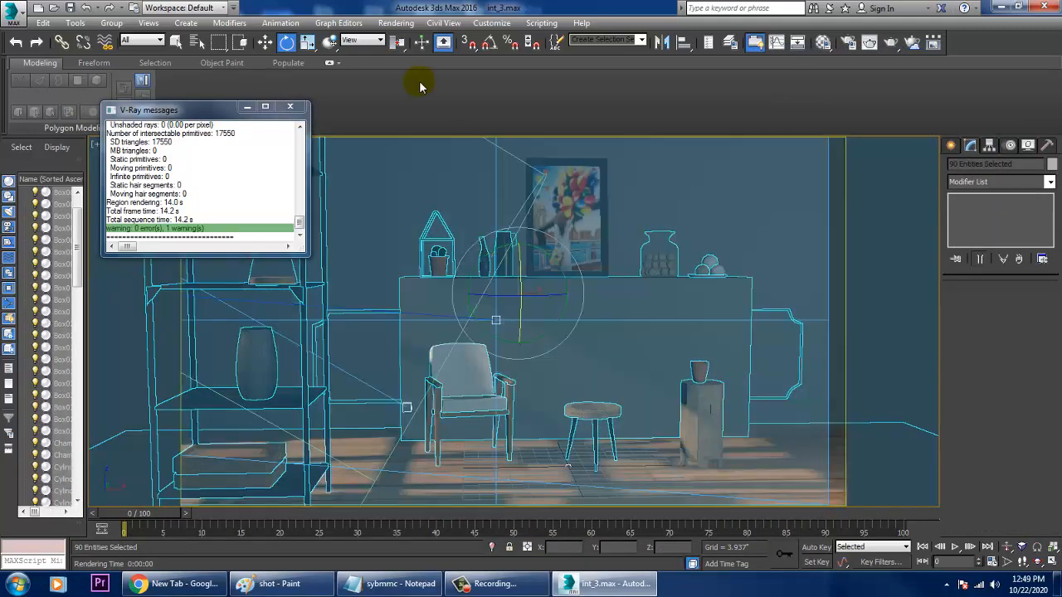
Test-render the PhysCamera002 view to check the converted objects, and close the render window
{"action": "left_click", "coordinate": [396, 23]}
{"action": "left_click", "coordinate": [411, 39]}
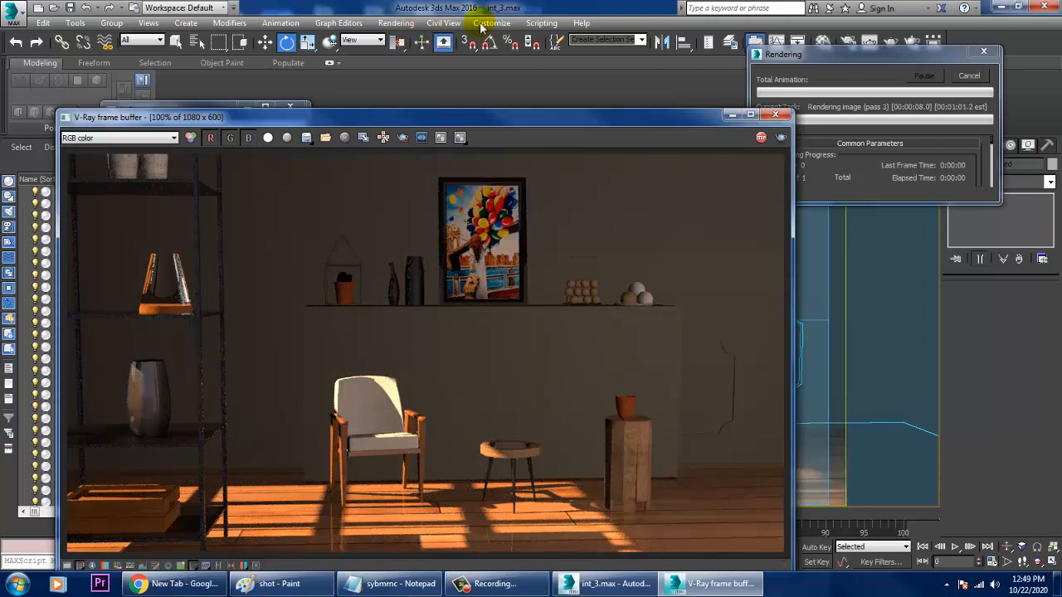
{"action": "left_click", "coordinate": [775, 115]}
Close the V-Ray messages window, then select the armchair's backrest and frame it in the perspective view
{"action": "left_click", "coordinate": [476, 395]}
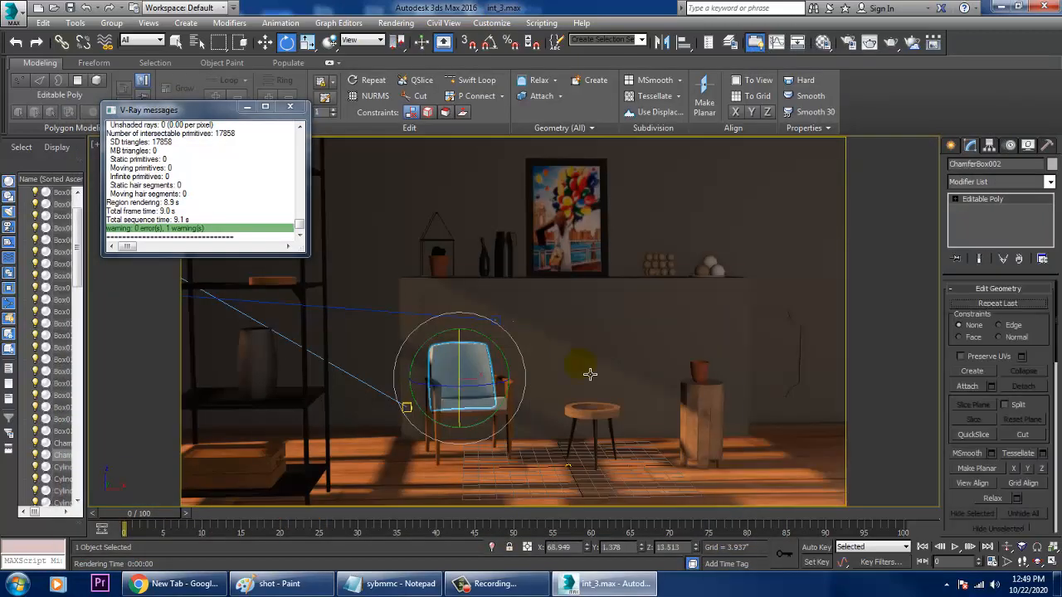
{"action": "scroll", "coordinate": [655, 390], "scroll_direction": "down", "scroll_amount": 6}
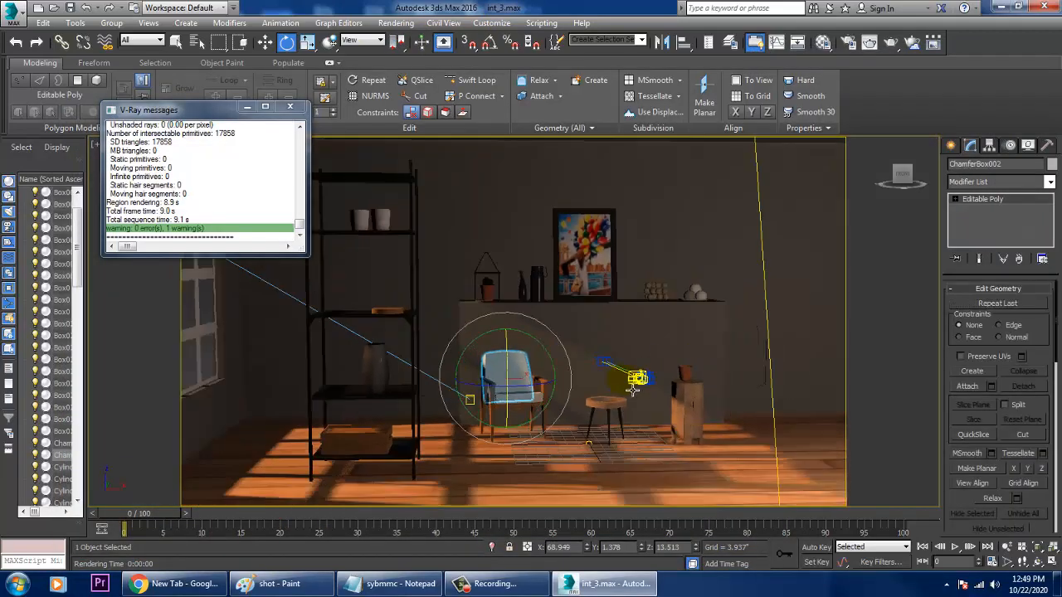
{"action": "left_click", "coordinate": [342, 443]}
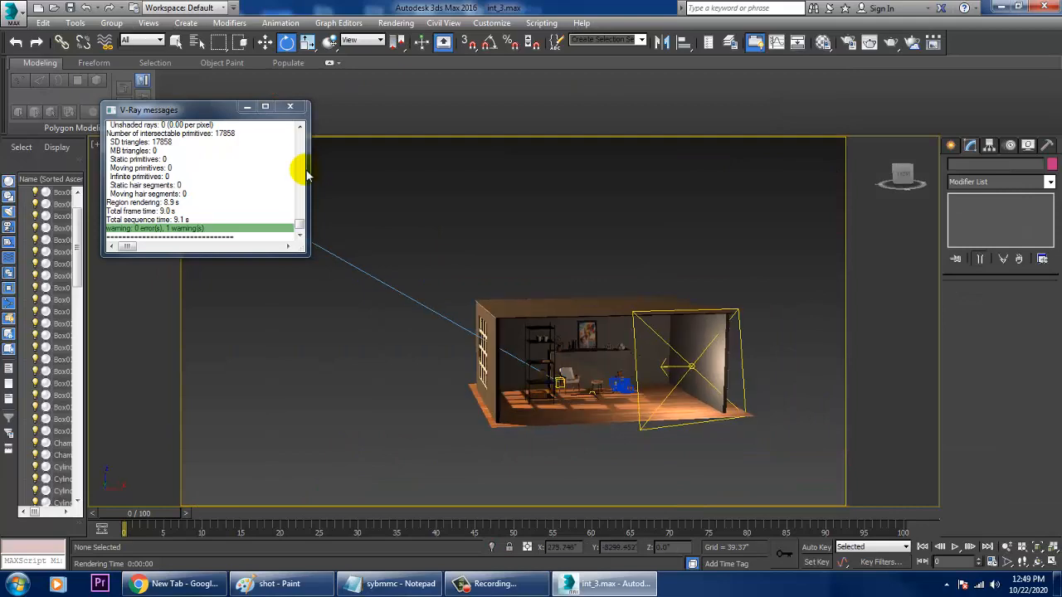
{"action": "left_click", "coordinate": [290, 106]}
{"action": "scroll", "coordinate": [612, 435], "scroll_direction": "up", "scroll_amount": 4}
{"action": "scroll", "coordinate": [516, 329], "scroll_direction": "up", "scroll_amount": 8}
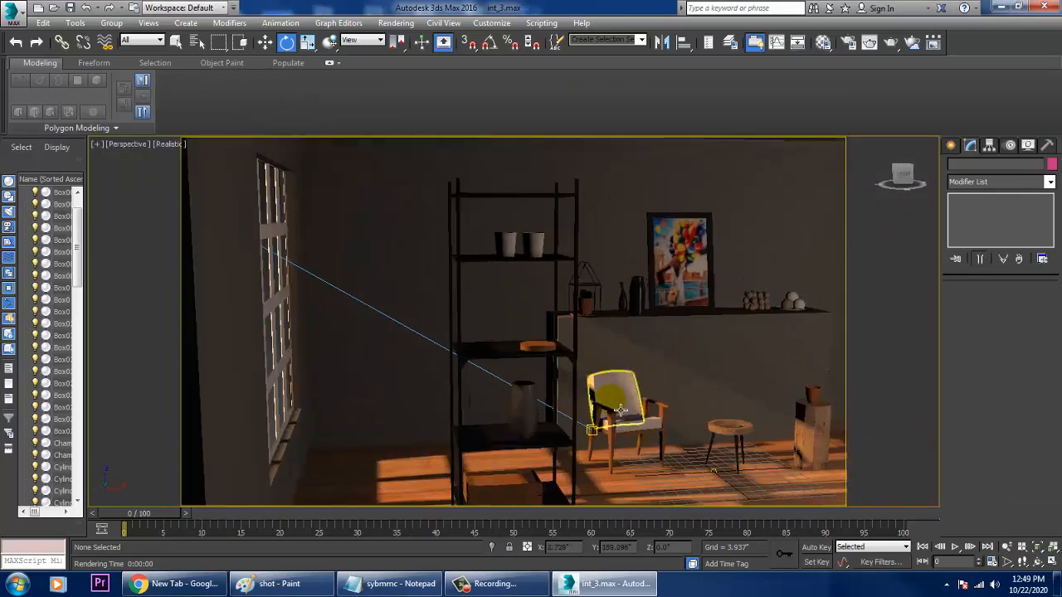
{"action": "left_click", "coordinate": [596, 362]}
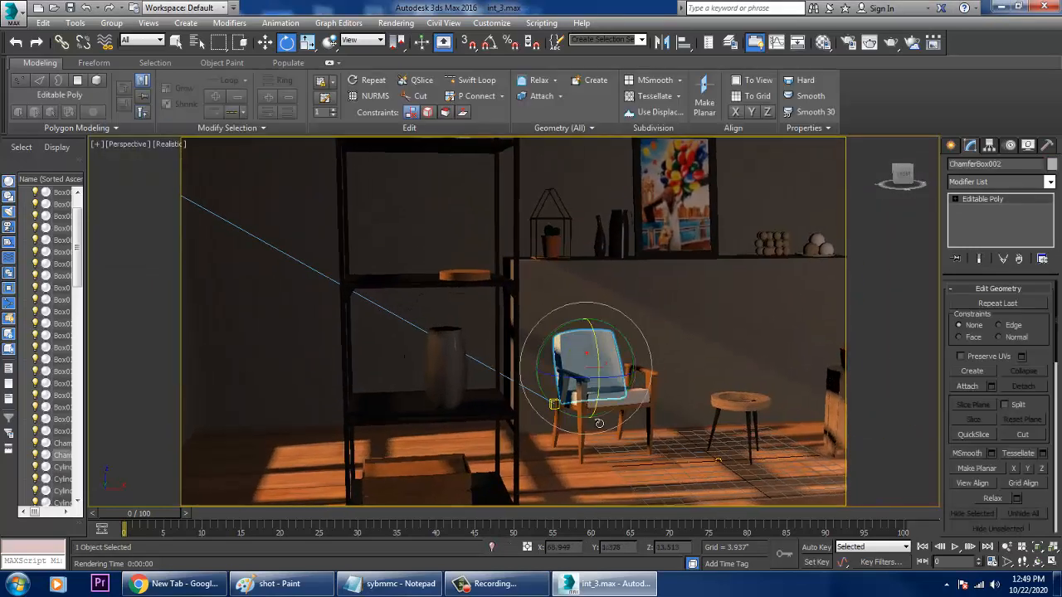
{"action": "key", "text": "z"}
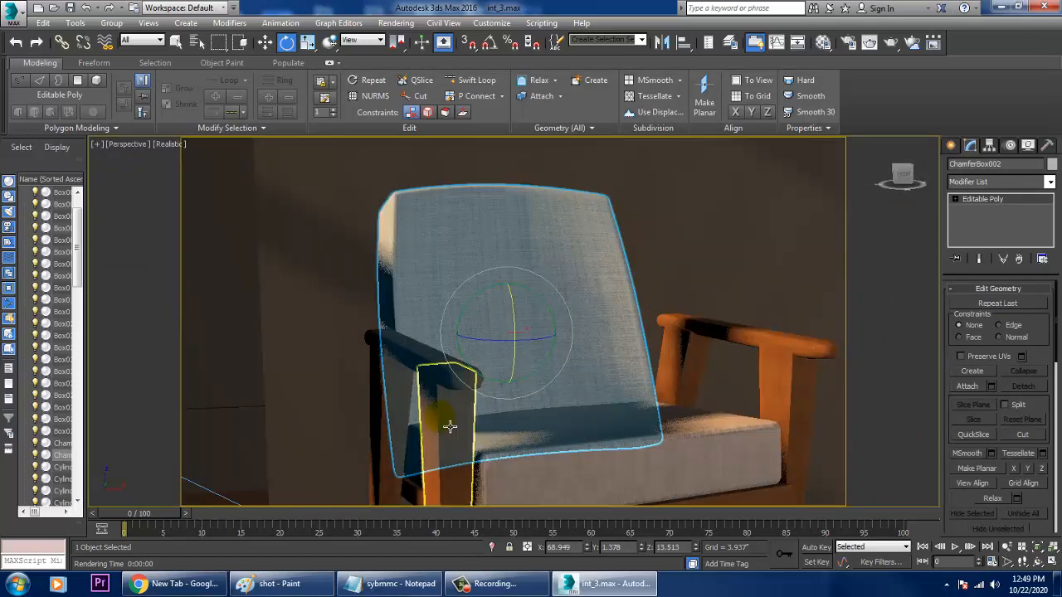
Add the armchair's legs, armrests and seat parts to the selection so that all nine chair objects are selected
{"action": "left_click", "coordinate": [451, 426], "text": "ctrl"}
{"action": "left_click", "coordinate": [411, 358], "text": "ctrl"}
{"action": "left_click", "coordinate": [384, 398], "text": "ctrl"}
{"action": "left_click", "coordinate": [702, 358], "text": "ctrl"}
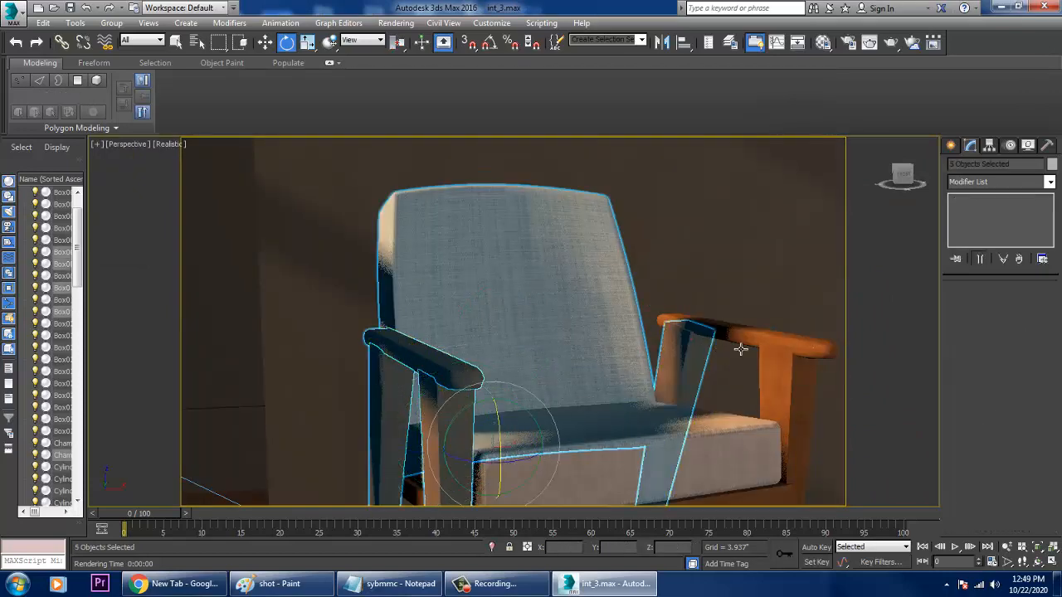
{"action": "left_click", "coordinate": [741, 342], "text": "ctrl"}
{"action": "left_click", "coordinate": [795, 410], "text": "ctrl"}
{"action": "left_click", "coordinate": [717, 465], "text": "ctrl"}
{"action": "middle_click_drag", "start_coordinate": [737, 456], "coordinate": [684, 244]}
{"action": "left_click", "coordinate": [660, 310], "text": "ctrl"}
{"action": "scroll", "coordinate": [665, 340], "scroll_direction": "down", "scroll_amount": 5}
{"action": "middle_click_drag", "start_coordinate": [665, 341], "coordinate": [631, 411]}
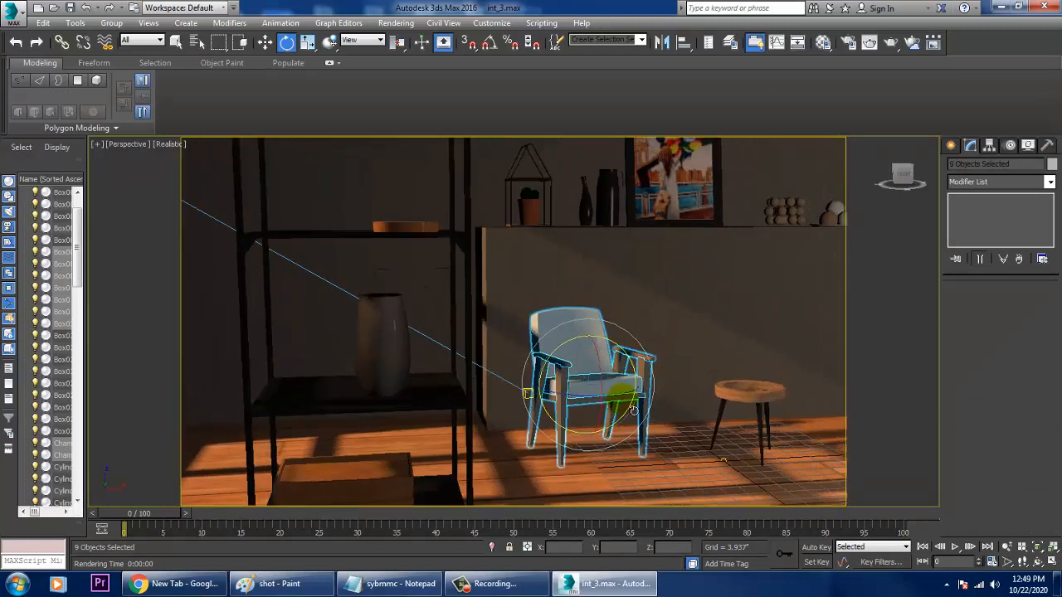
Rotate the selected armchair slightly about its vertical axis and scale it up uniformly a little
{"action": "left_click_drag", "start_coordinate": [596, 405], "coordinate": [614, 404]}
{"action": "middle_click_drag", "start_coordinate": [707, 432], "coordinate": [670, 427], "text": "alt"}
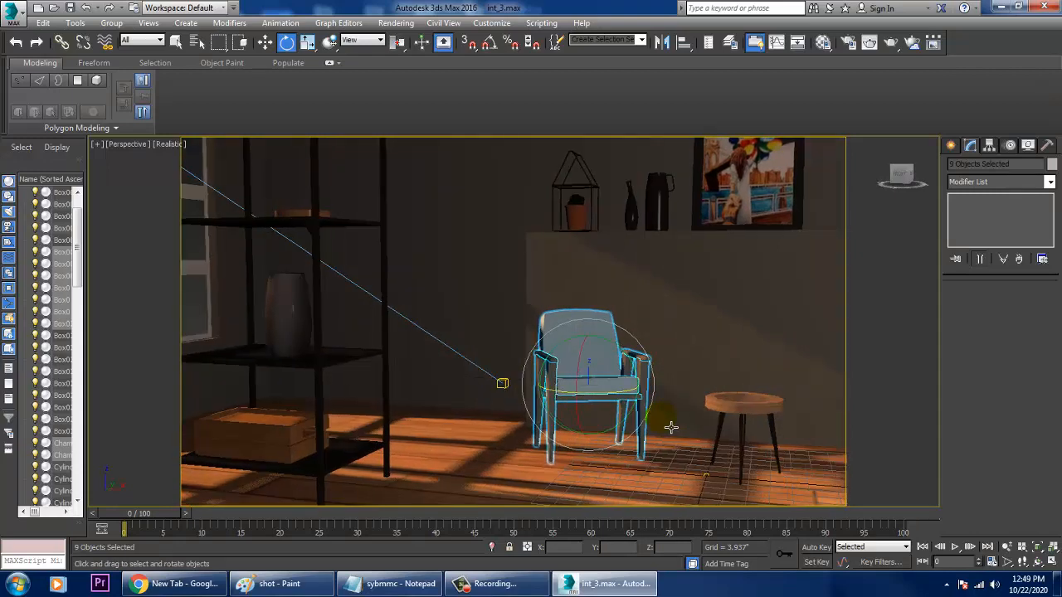
{"action": "key", "text": "r"}
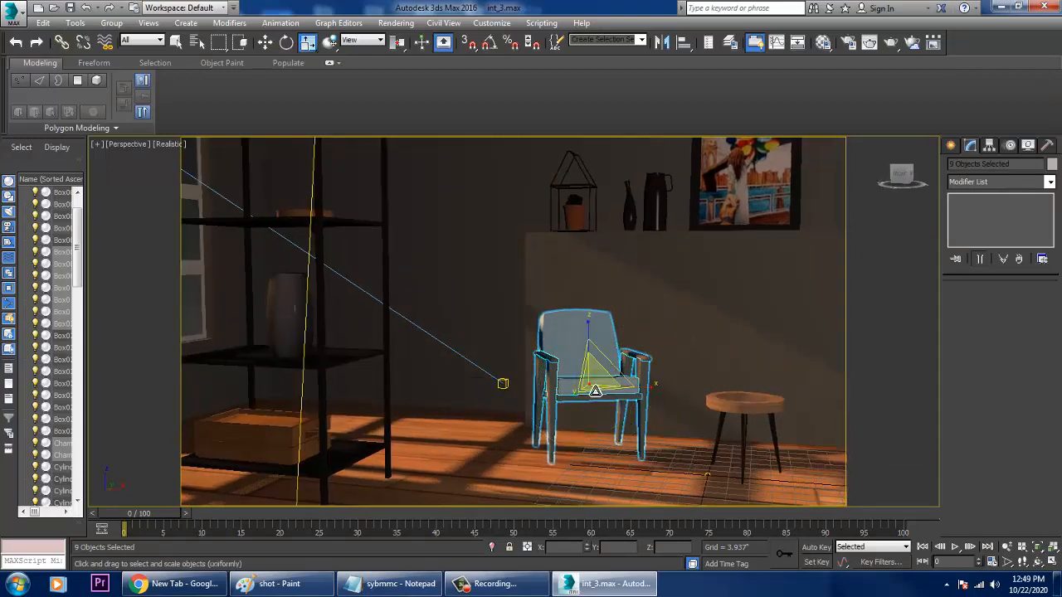
{"action": "left_click_drag", "start_coordinate": [595, 391], "coordinate": [594, 358]}
{"action": "key", "text": "w"}
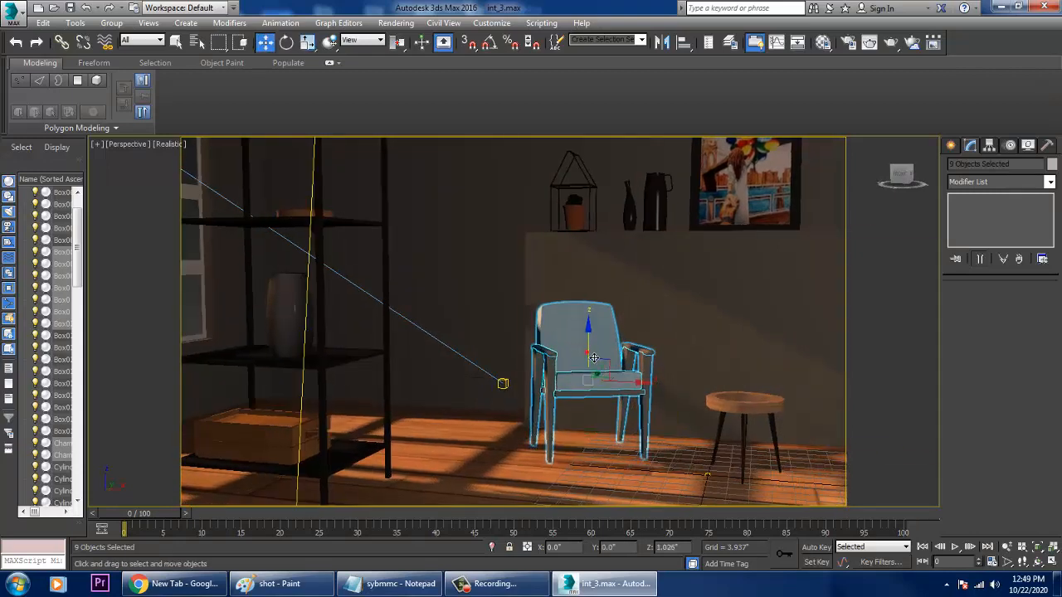
{"action": "key", "text": "z"}
{"action": "mouse_move", "coordinate": [601, 417]}
{"action": "middle_mouse_down", "text": "alt"}
{"action": "mouse_move", "coordinate": [659, 428]}
{"action": "mouse_move", "coordinate": [611, 429]}
{"action": "middle_mouse_up", "text": "alt"}
Switch to PhysCamera002, select the pot on the wooden pedestal and test-render the view to check the armchair
{"action": "key", "text": "c"}
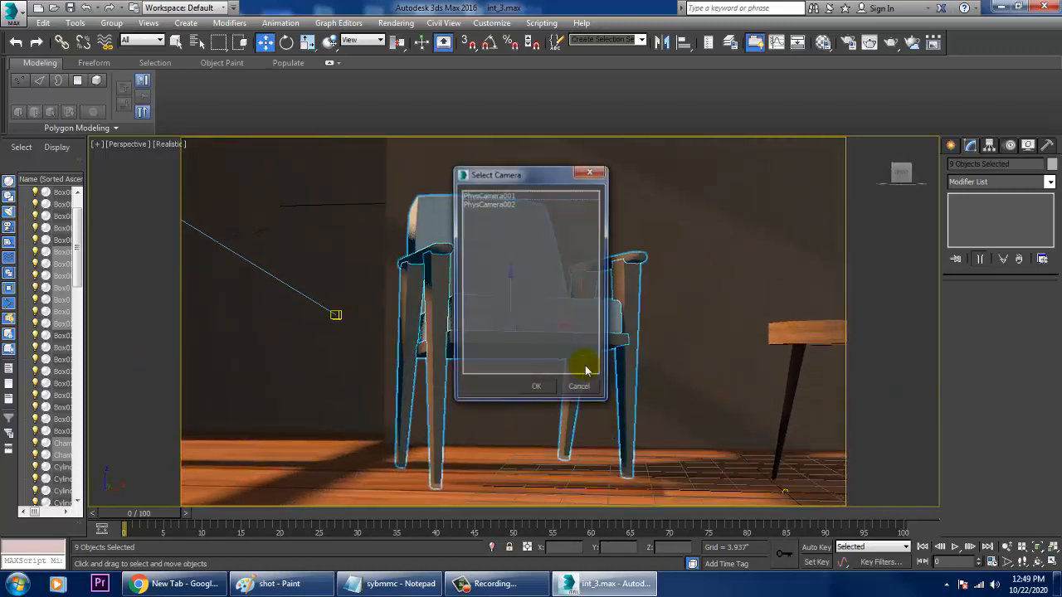
{"action": "double_click", "coordinate": [508, 205]}
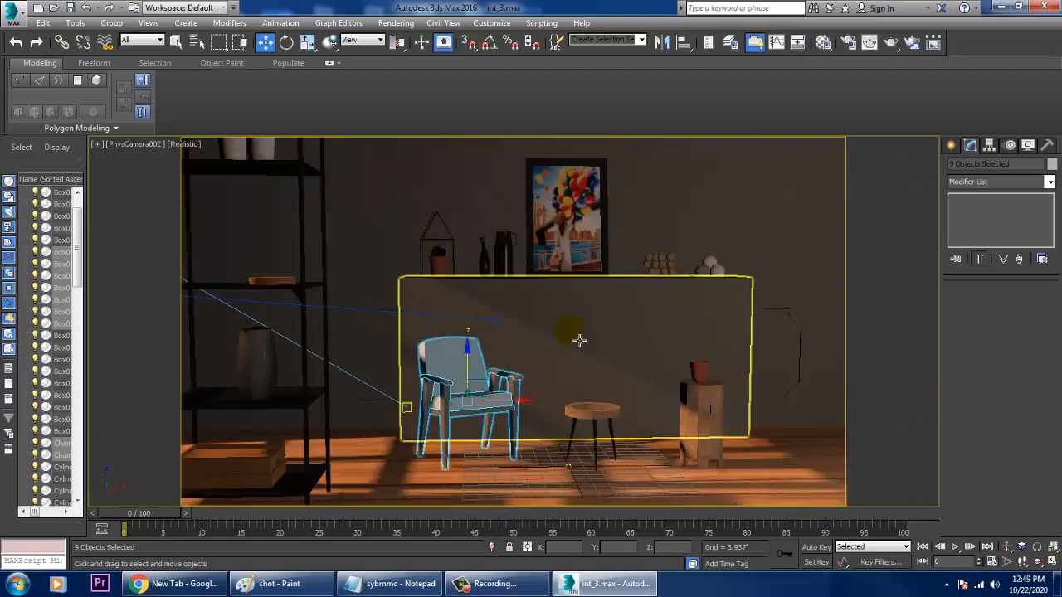
{"action": "left_click", "coordinate": [705, 373]}
{"action": "key", "text": "r"}
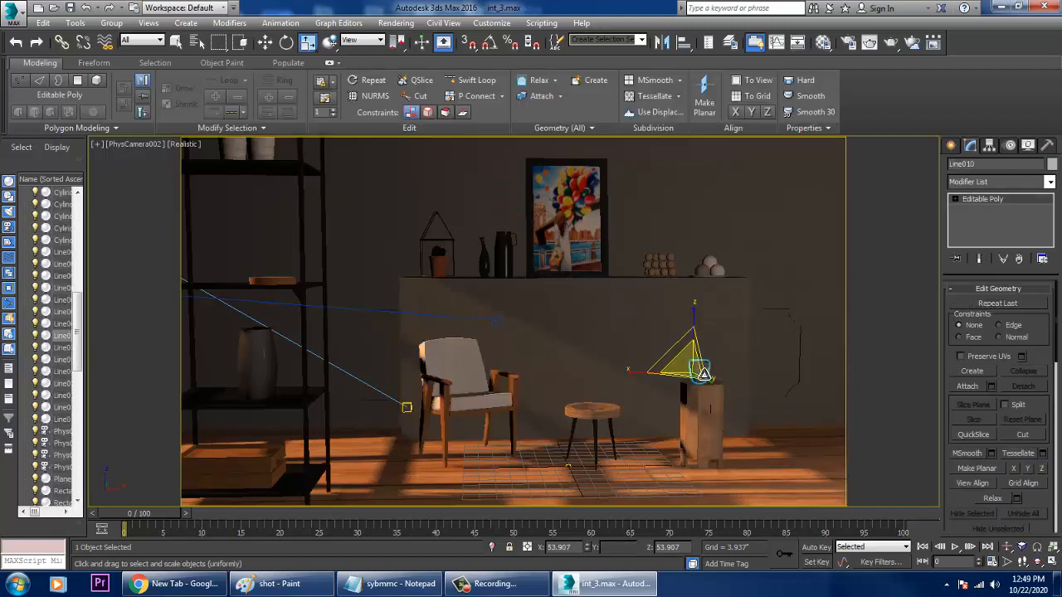
{"action": "key", "text": "w"}
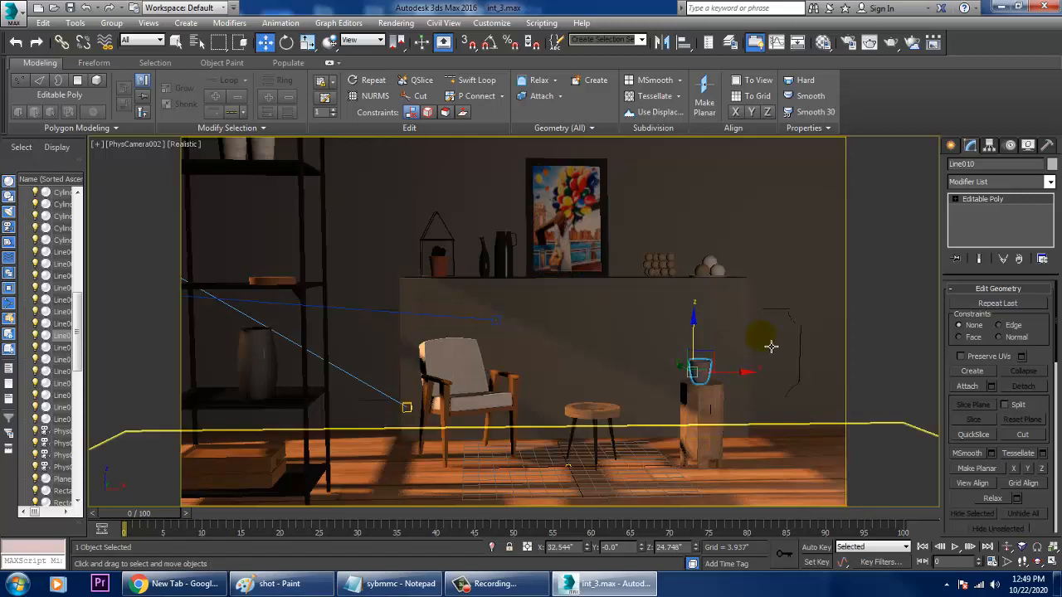
{"action": "left_click", "coordinate": [396, 23]}
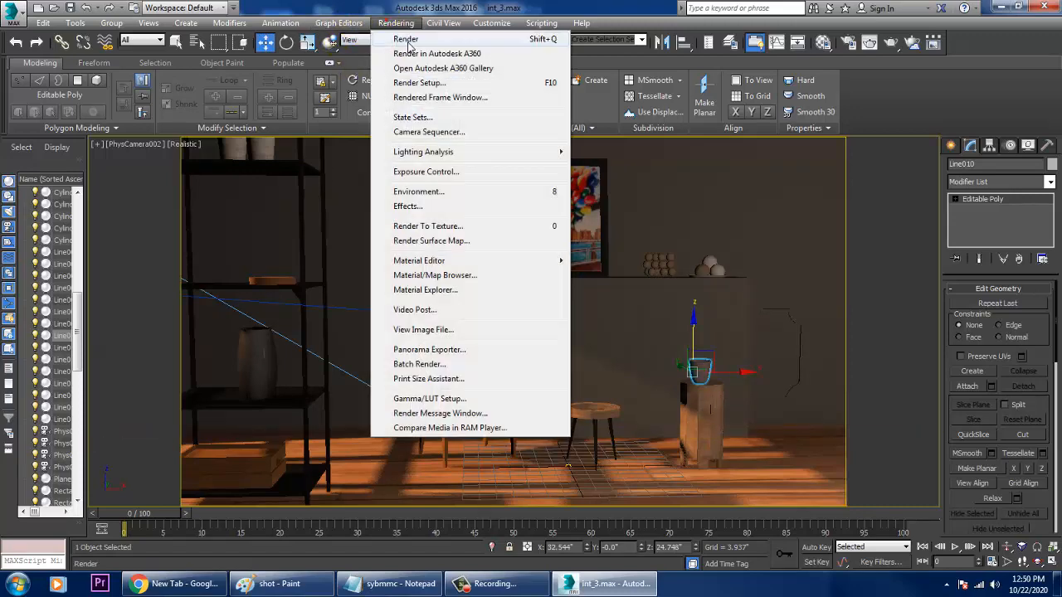
{"action": "left_click", "coordinate": [406, 39]}
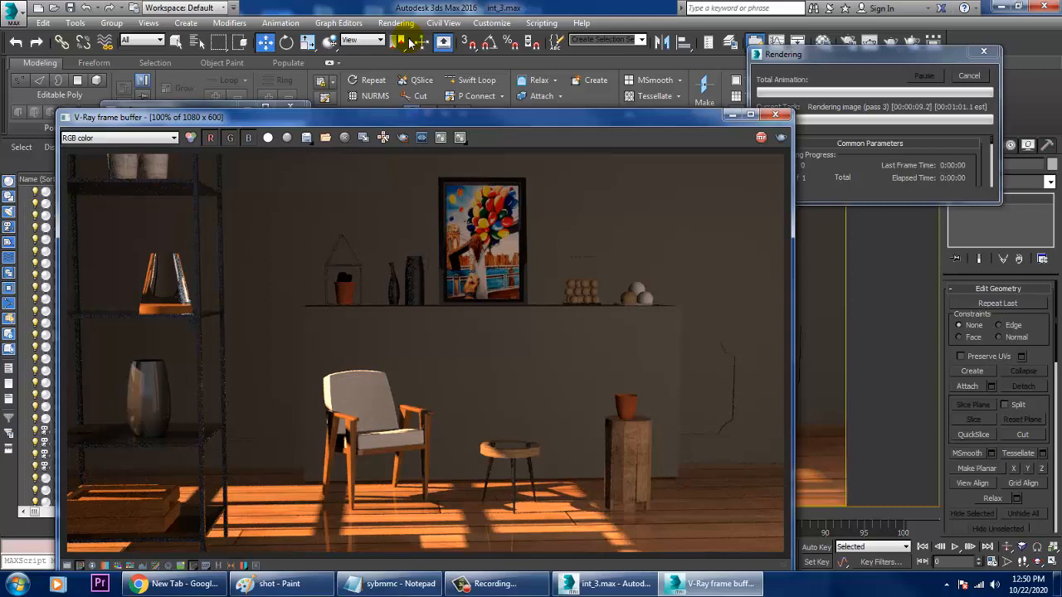
{"action": "left_click", "coordinate": [775, 115]}
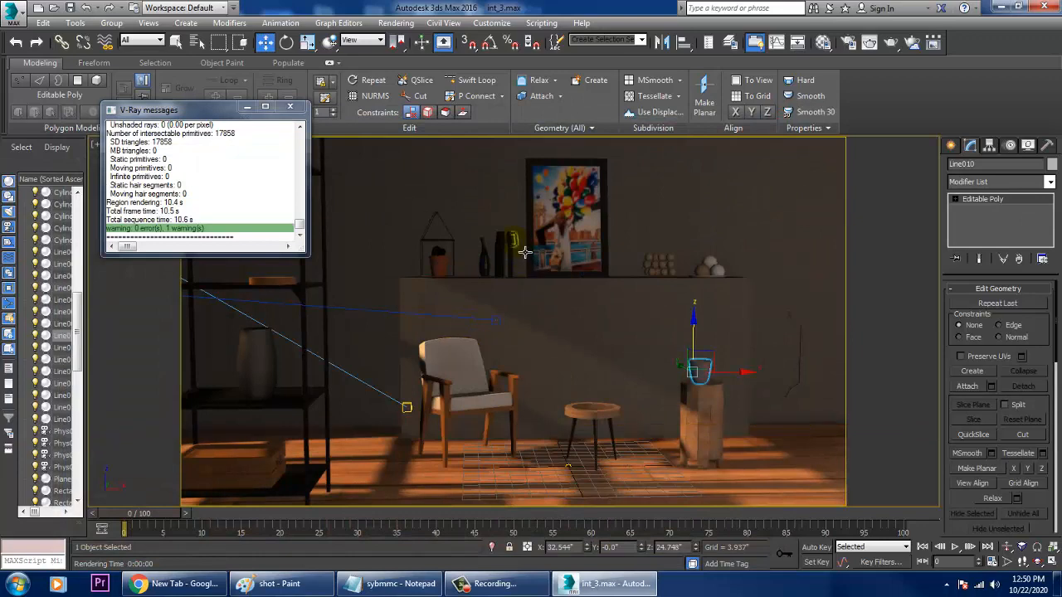
{"action": "left_click", "coordinate": [524, 249]}
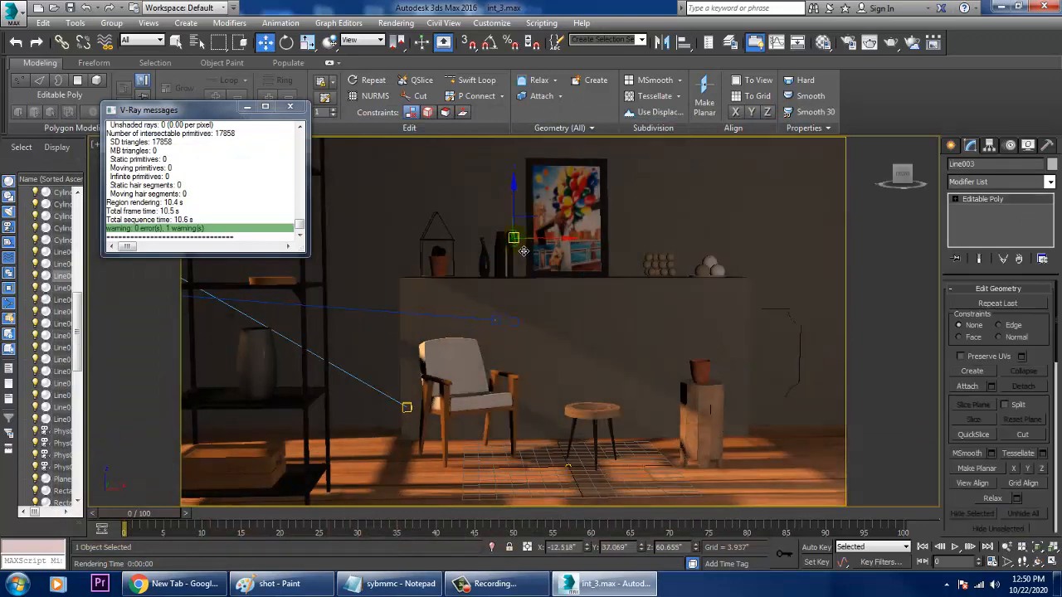
{"action": "key", "text": "z"}
{"action": "left_click", "coordinate": [589, 368]}
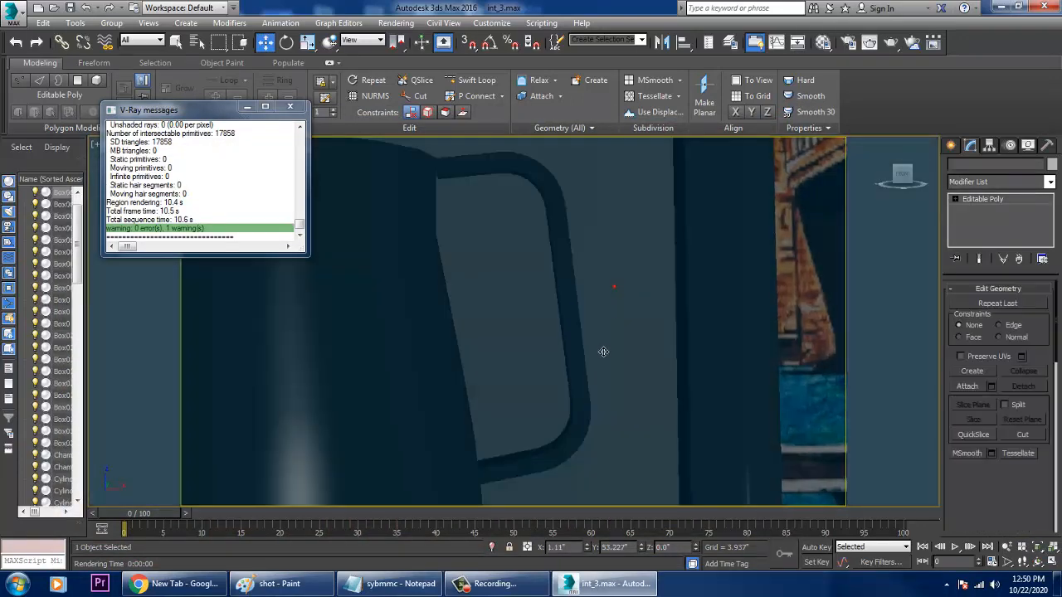
Select the jar filled with small balls on the wall ledge and frame it in the perspective view
{"action": "scroll", "coordinate": [595, 368], "scroll_direction": "down", "scroll_amount": 10}
{"action": "scroll", "coordinate": [611, 423], "scroll_direction": "up", "scroll_amount": 5}
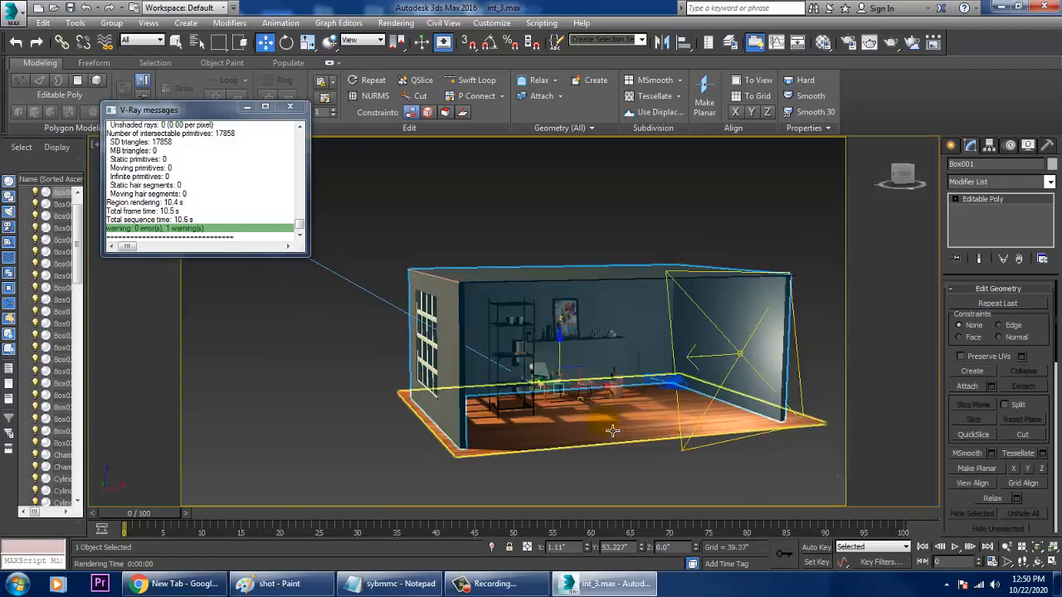
{"action": "middle_click_drag", "start_coordinate": [595, 408], "coordinate": [602, 237]}
{"action": "left_click", "coordinate": [586, 219]}
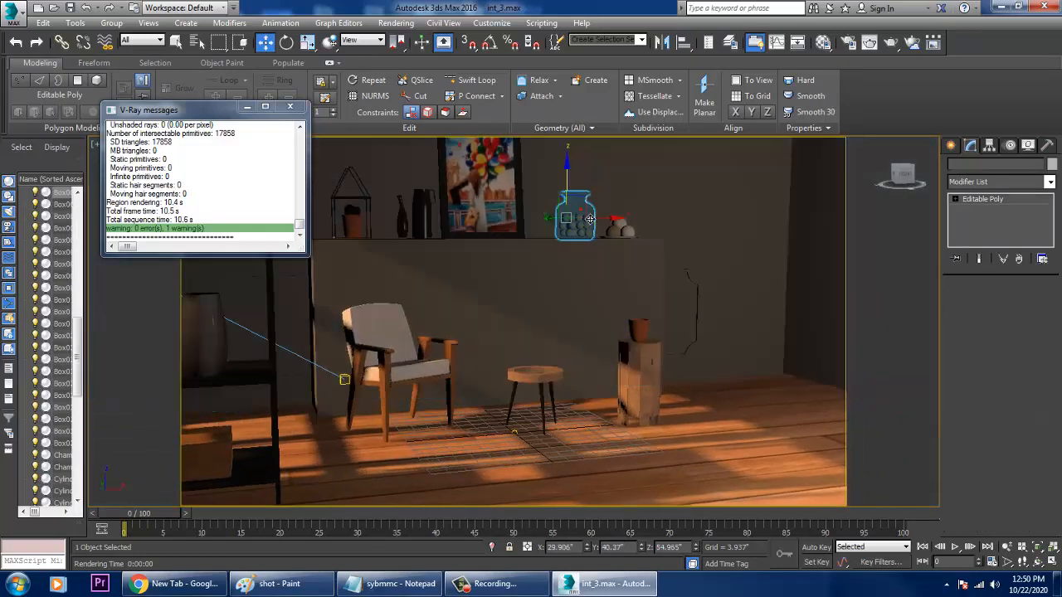
{"action": "key", "text": "z"}
{"action": "middle_click_drag", "start_coordinate": [597, 275], "coordinate": [592, 278], "text": "alt"}
Open the Material Editor and change the unused 18 - Default material from Standard to VRayMtl
{"action": "key", "text": "m"}
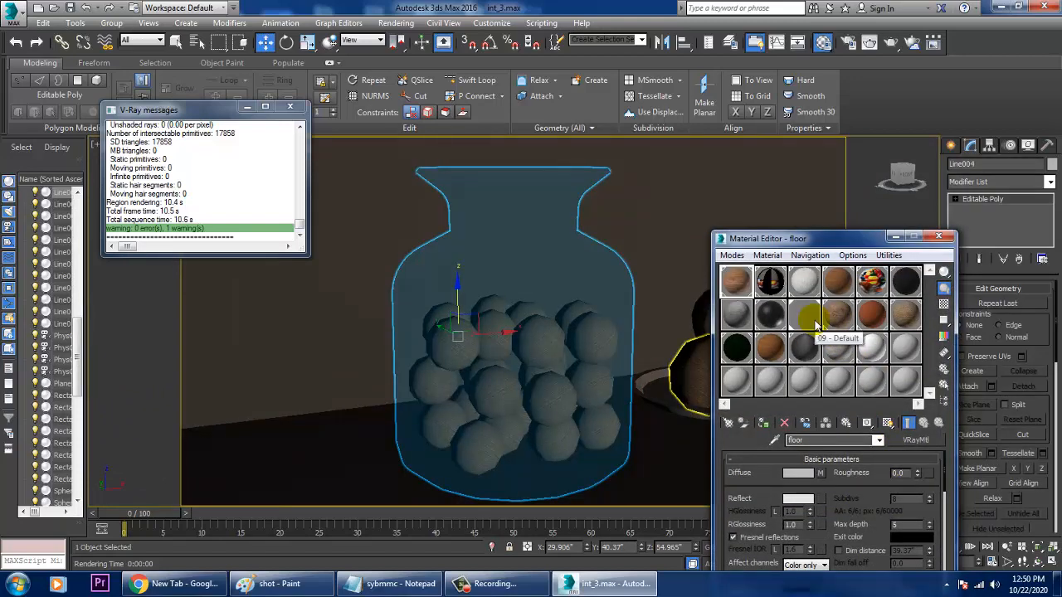
{"action": "left_click", "coordinate": [871, 347]}
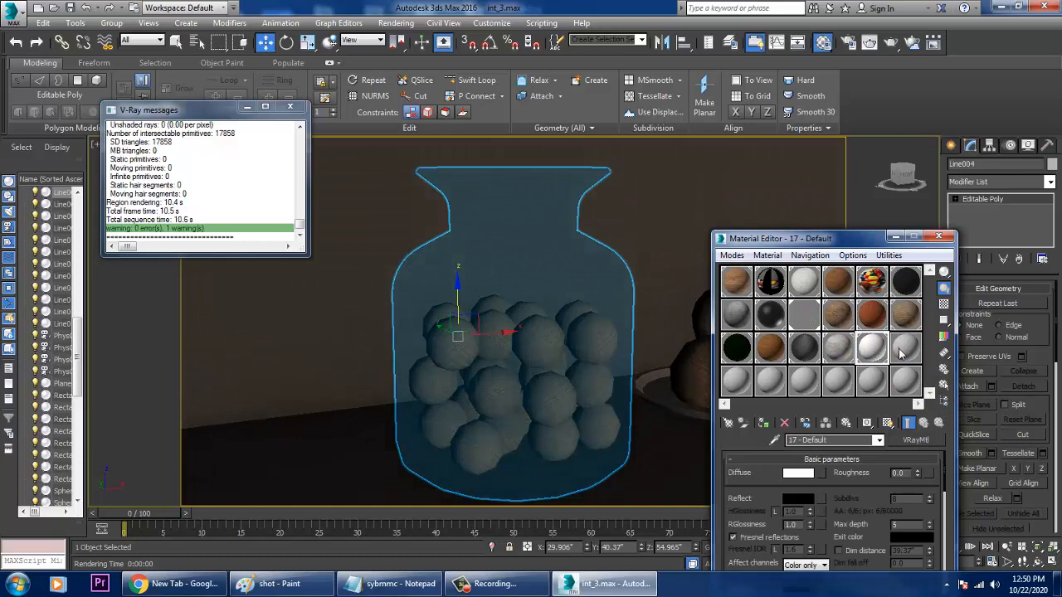
{"action": "left_click", "coordinate": [902, 350]}
{"action": "left_click", "coordinate": [916, 441]}
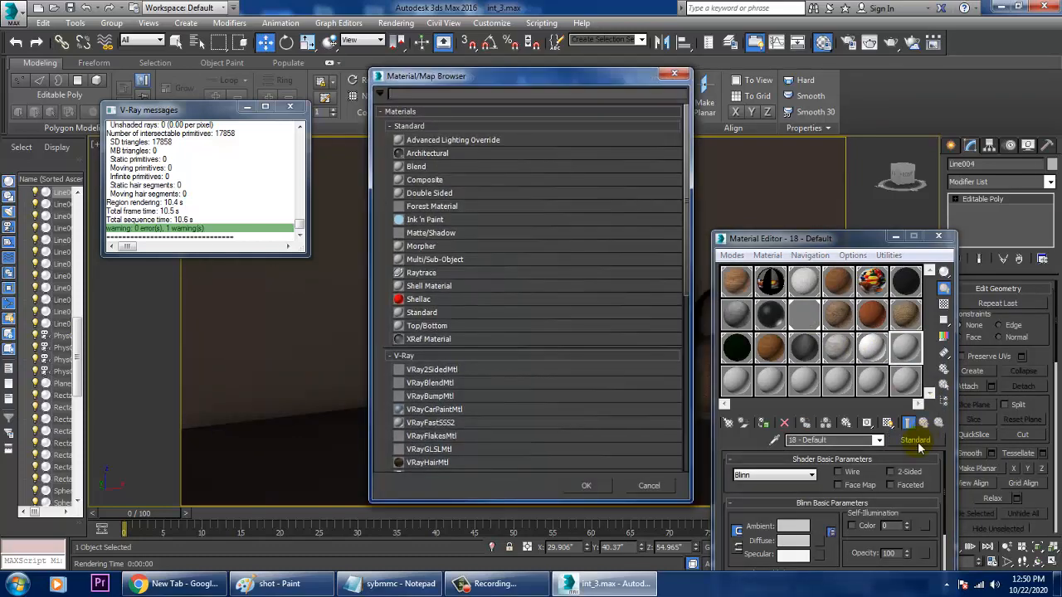
{"action": "scroll", "coordinate": [462, 434], "scroll_direction": "down", "scroll_amount": 3}
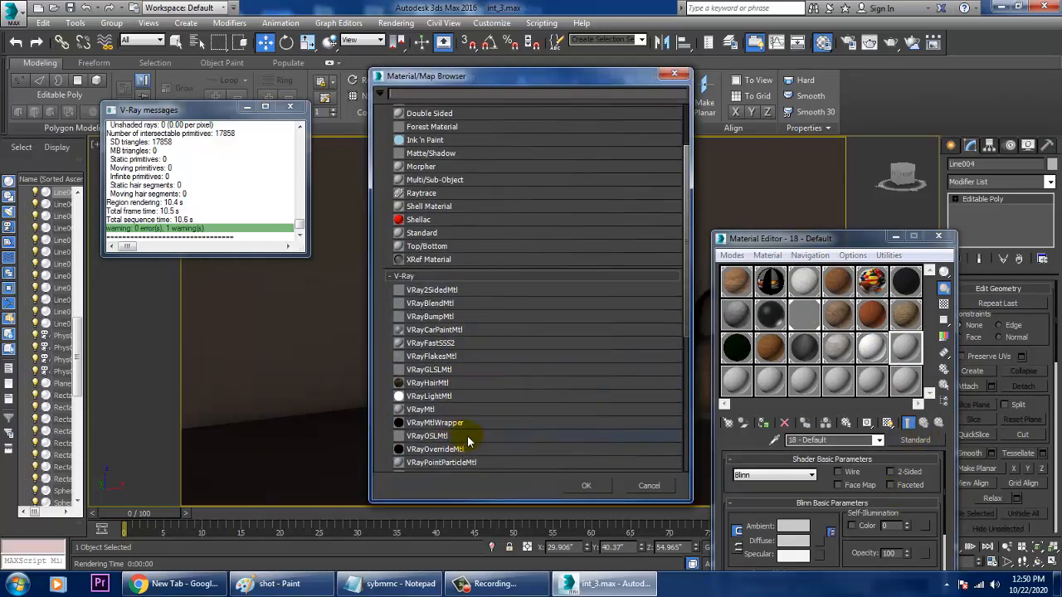
{"action": "double_click", "coordinate": [411, 407]}
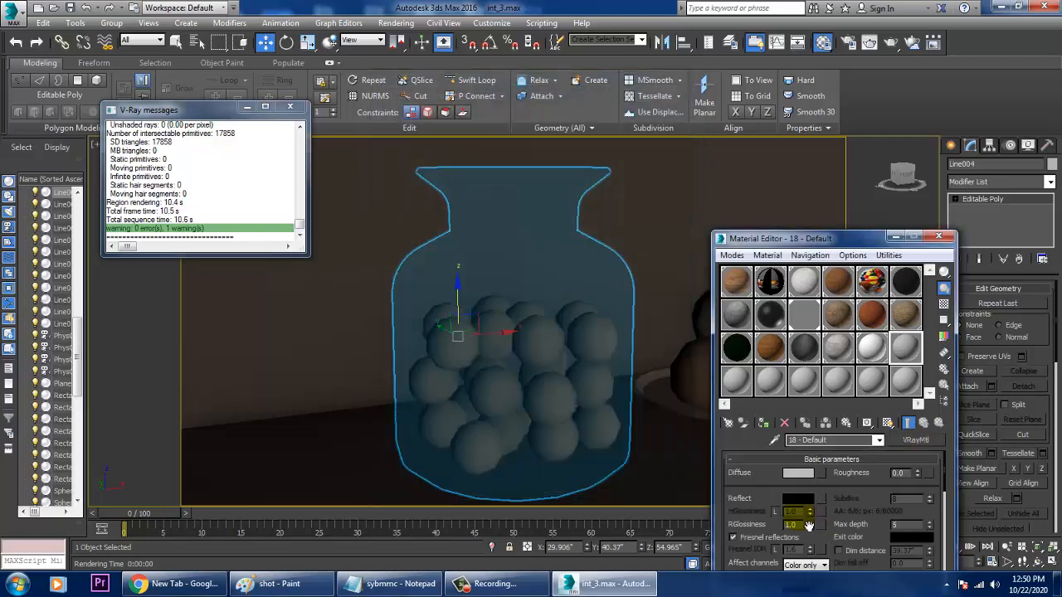
Set the refraction color of the 18 - Default material to pure white (255, 255, 255)
{"action": "scroll", "coordinate": [867, 515], "scroll_direction": "down", "scroll_amount": 4}
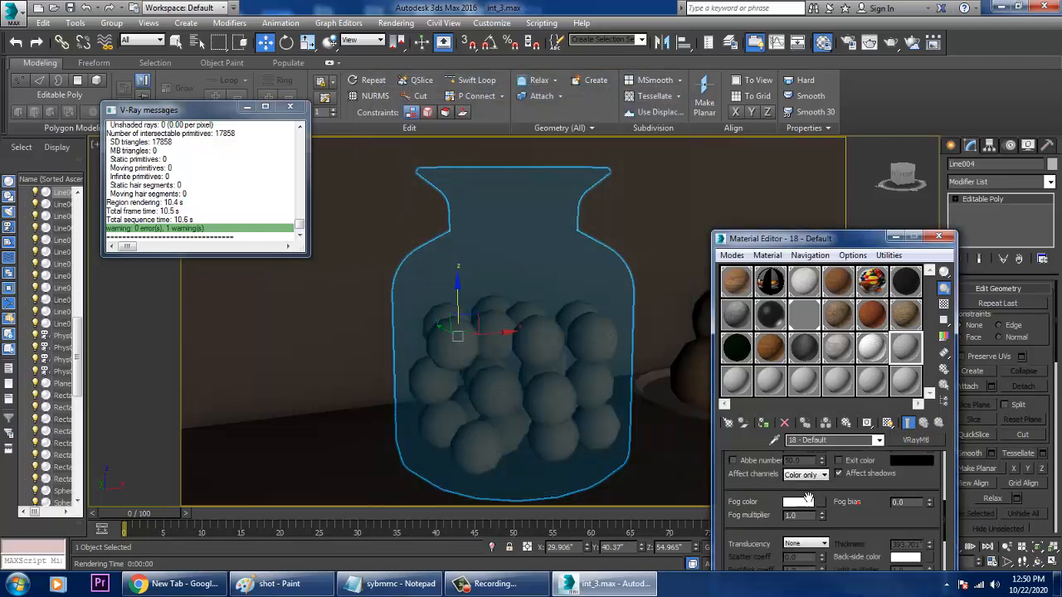
{"action": "left_click_drag", "start_coordinate": [863, 502], "coordinate": [876, 565]}
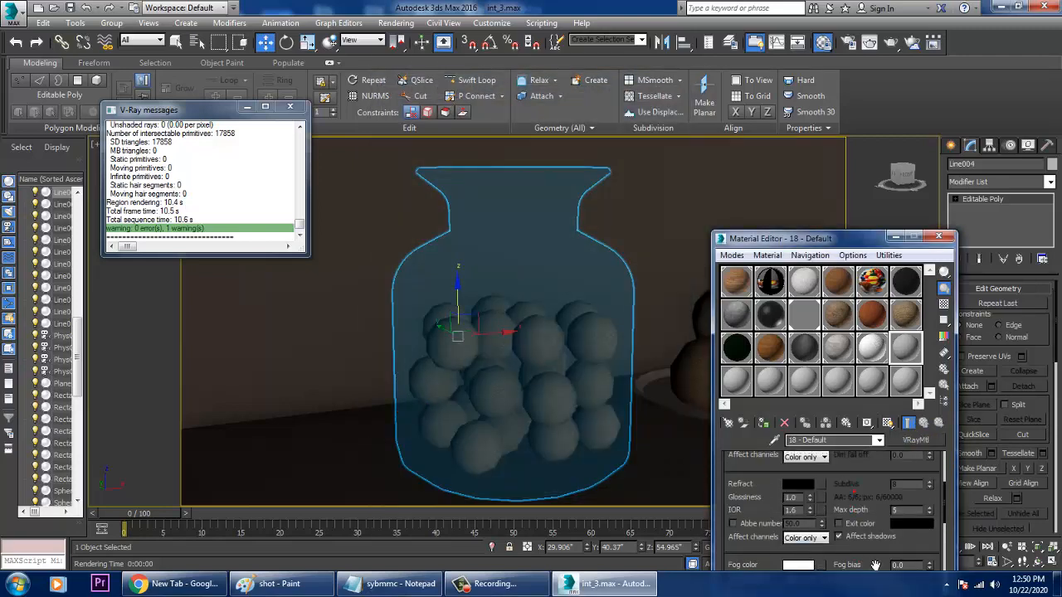
{"action": "left_click", "coordinate": [795, 485]}
{"action": "left_click_drag", "start_coordinate": [387, 131], "coordinate": [386, 84]}
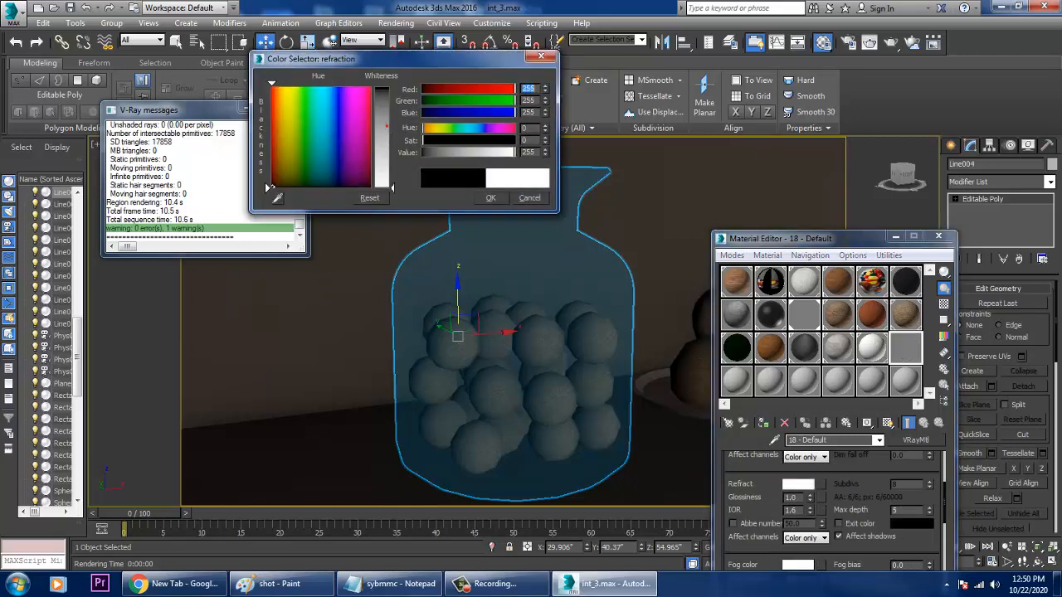
{"action": "left_click", "coordinate": [495, 198]}
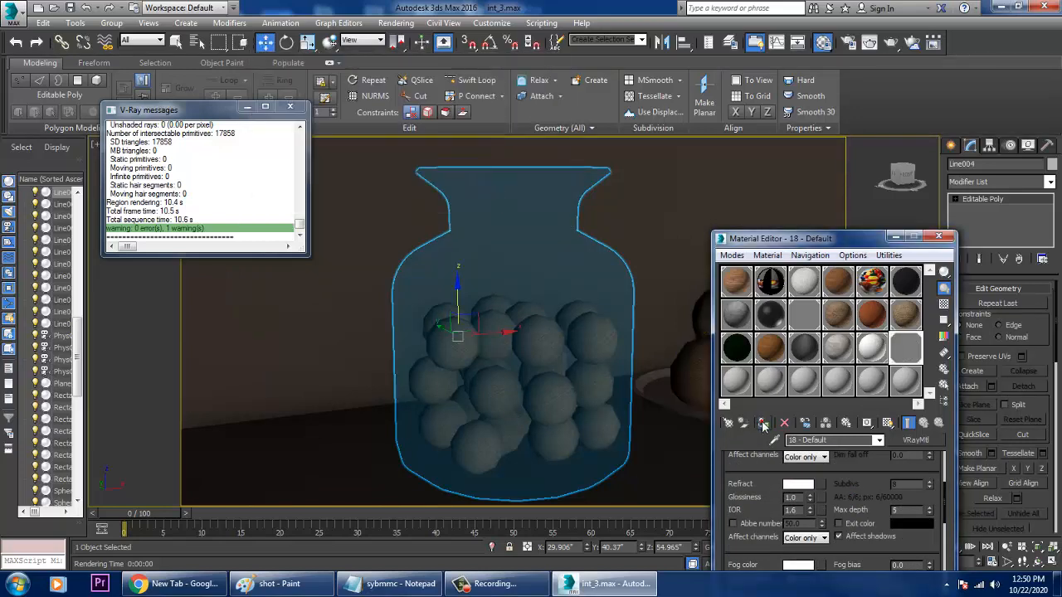
Assign the 18 - Default material to the jar, show it shaded in the viewport and set its refraction IOR to 2.3
{"action": "left_click", "coordinate": [887, 423]}
{"action": "left_click", "coordinate": [839, 537]}
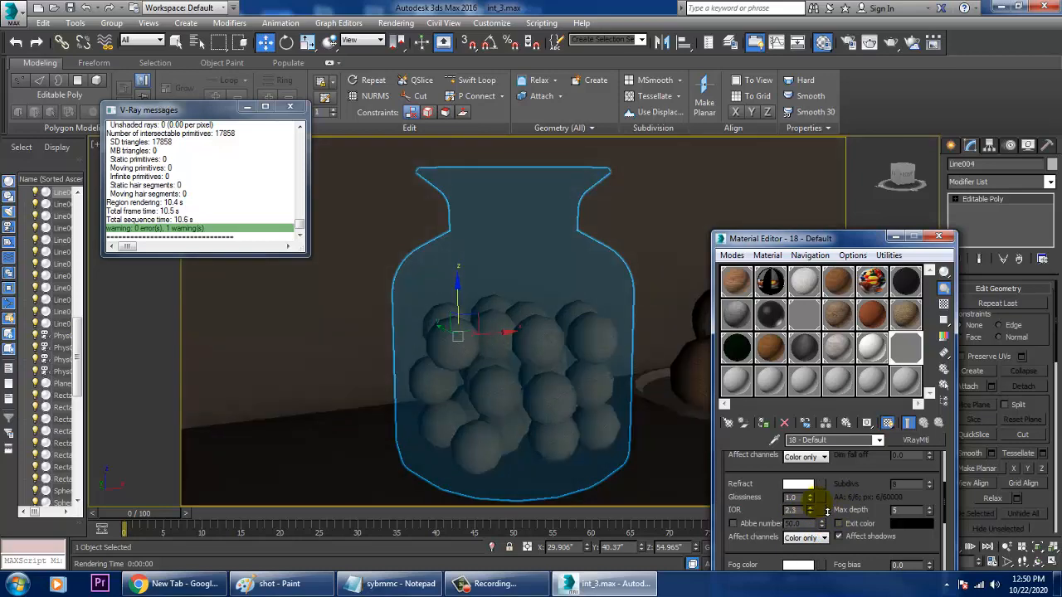
Lighten the diffuse color of the 18 - Default material to near white and minimize the Material Editor
{"action": "scroll", "coordinate": [825, 499], "scroll_direction": "up", "scroll_amount": 5}
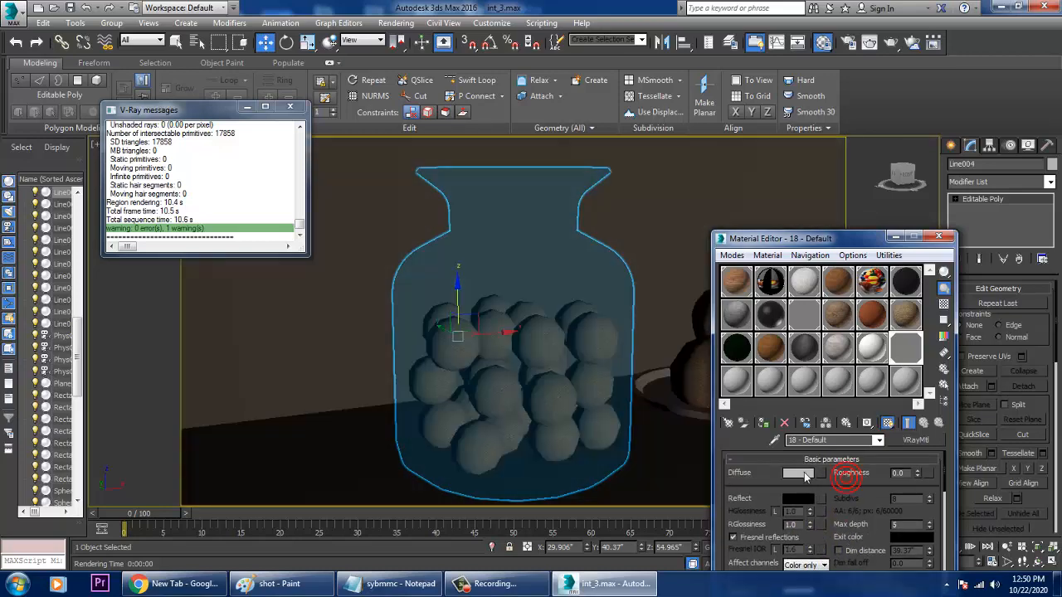
{"action": "left_click", "coordinate": [798, 472]}
{"action": "left_click_drag", "start_coordinate": [392, 136], "coordinate": [392, 168]}
{"action": "left_click", "coordinate": [491, 197]}
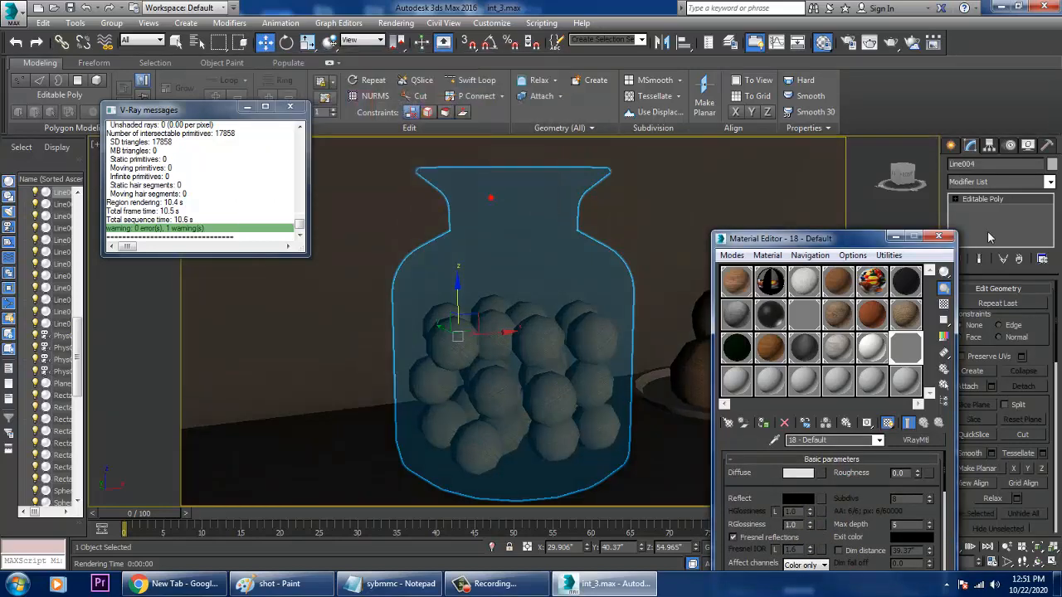
{"action": "left_click", "coordinate": [896, 237]}
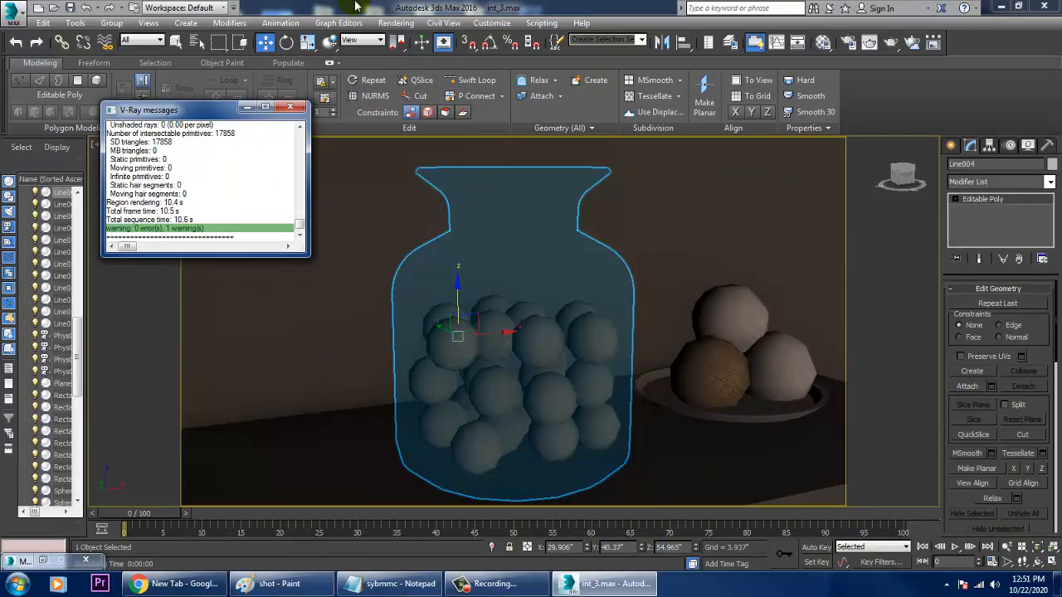
Test-render the perspective close-up to check the jar's glass material, and close the frame buffer
{"action": "left_click", "coordinate": [396, 23]}
{"action": "left_click", "coordinate": [400, 37]}
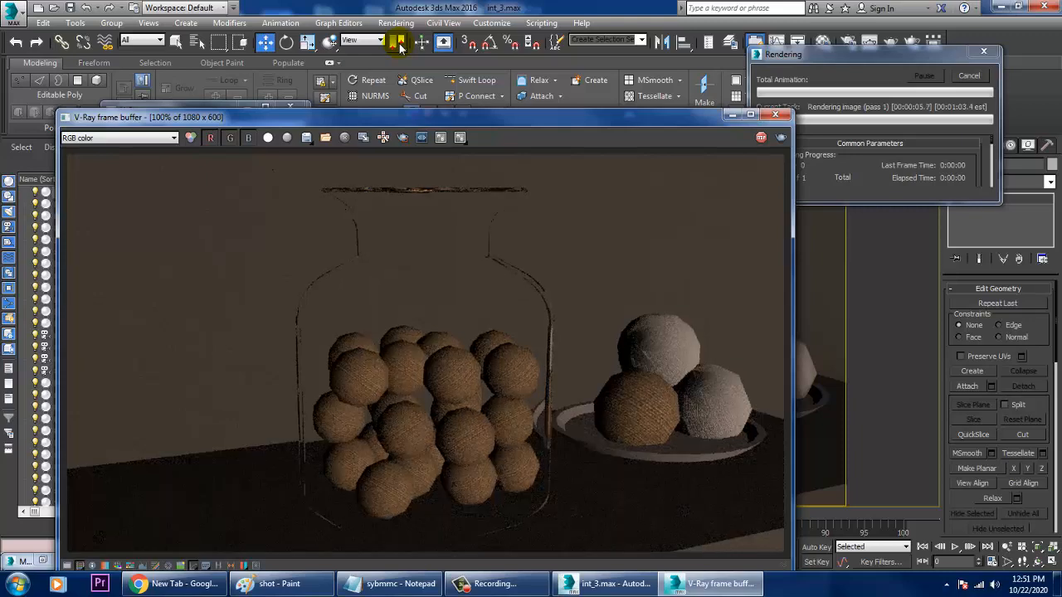
{"action": "left_click", "coordinate": [775, 115]}
Move back out from the jar into the room and switch the viewport to PhysCamera002
{"action": "scroll", "coordinate": [726, 443], "scroll_direction": "down", "scroll_amount": 10}
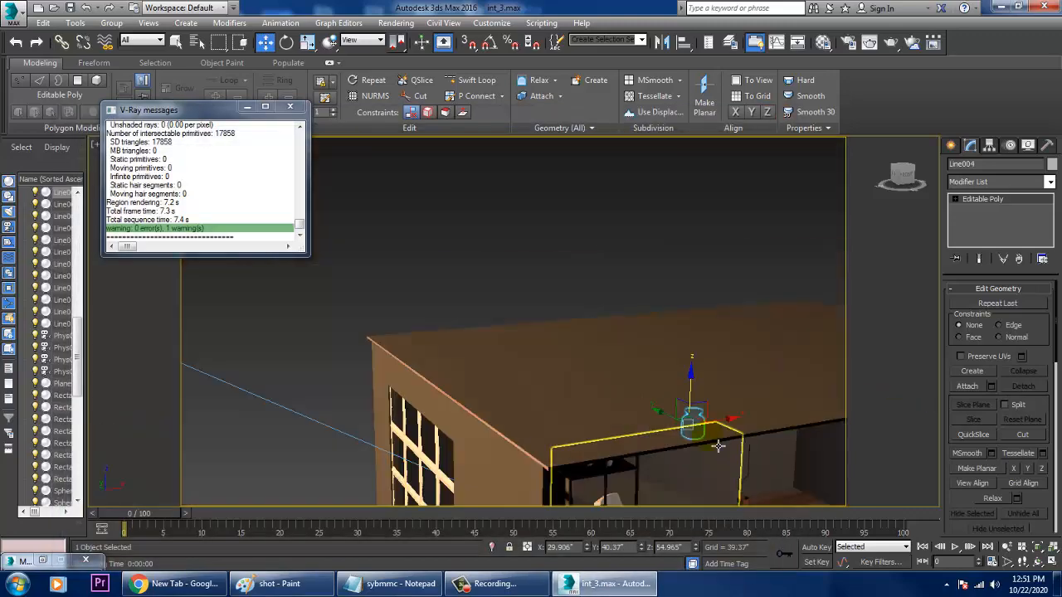
{"action": "middle_click_drag", "start_coordinate": [725, 430], "coordinate": [678, 407], "text": "alt"}
{"action": "middle_click_drag", "start_coordinate": [679, 407], "coordinate": [631, 300]}
{"action": "middle_click_drag", "start_coordinate": [636, 379], "coordinate": [642, 385], "text": "alt"}
{"action": "key", "text": "c"}
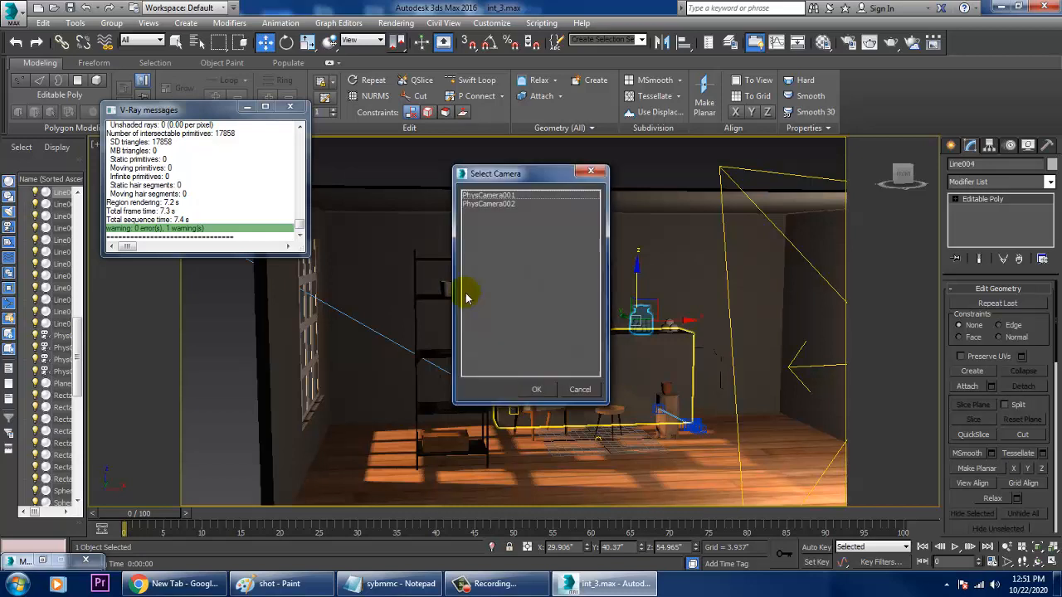
{"action": "double_click", "coordinate": [485, 202]}
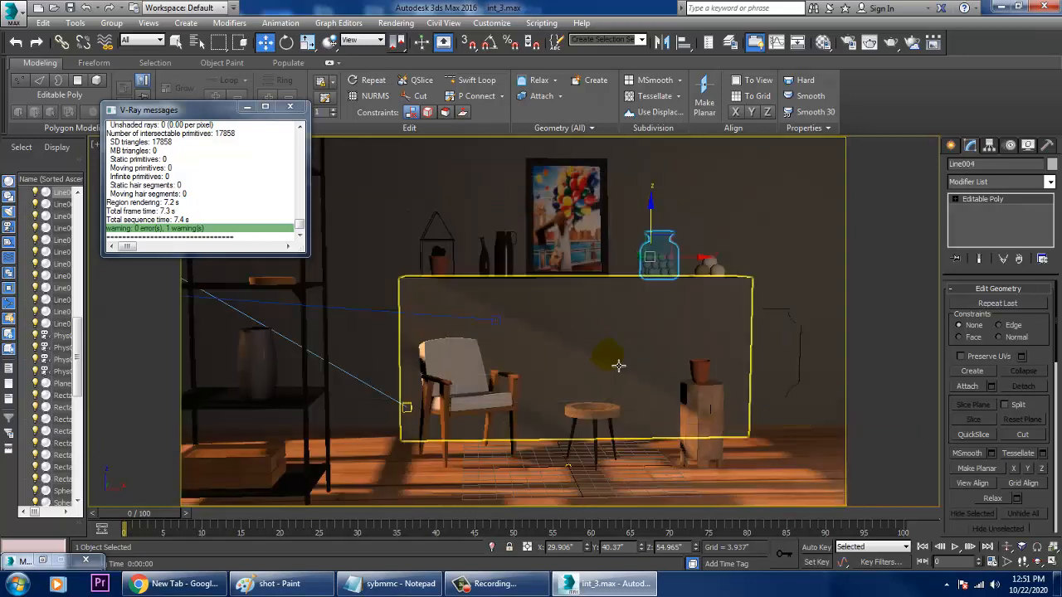